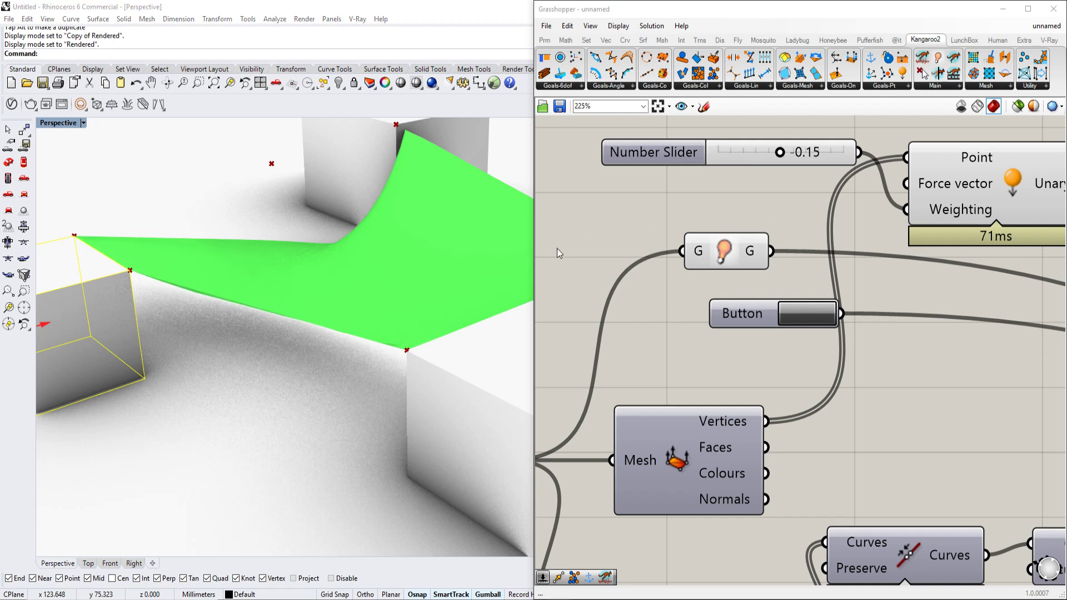
Examine the draped membrane between the blocks and trace its definition from the Kangaroo solver back to the mesh settings and input geometry.
scroll(235, 353, "up", 2)
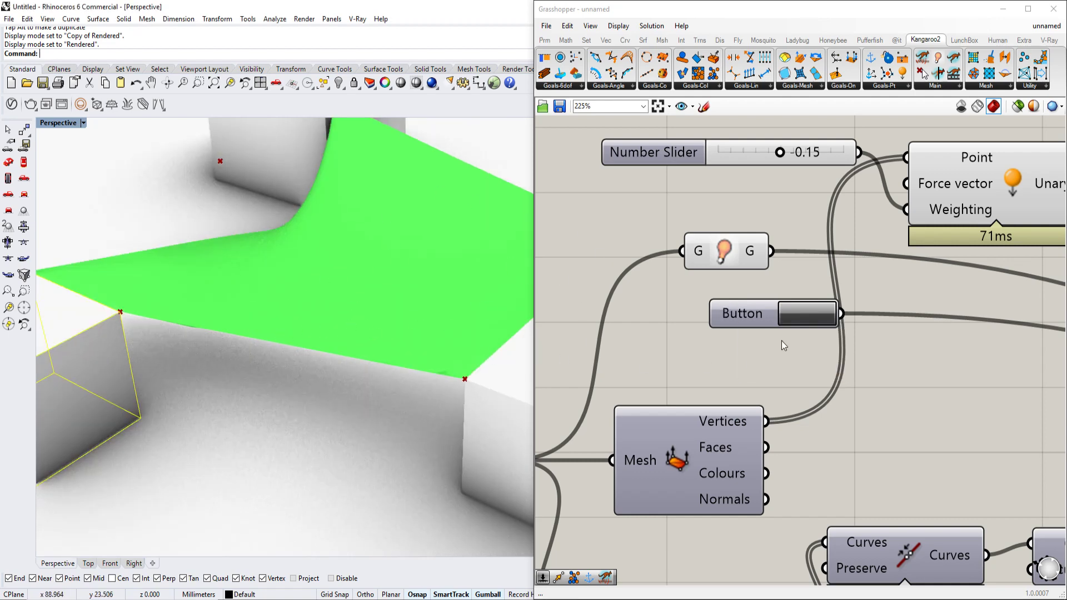
scroll(779, 341, "down", 5)
scroll(775, 341, "down", 1)
right_click_drag(802, 354, 878, 346)
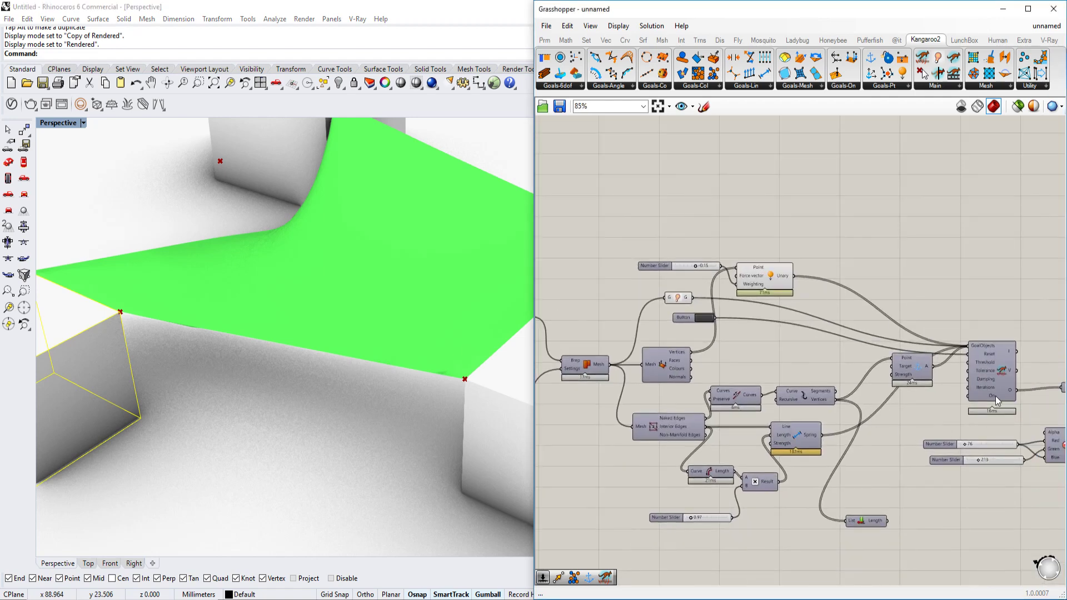
scroll(995, 396, "up", 3)
right_click_drag(994, 395, 880, 369)
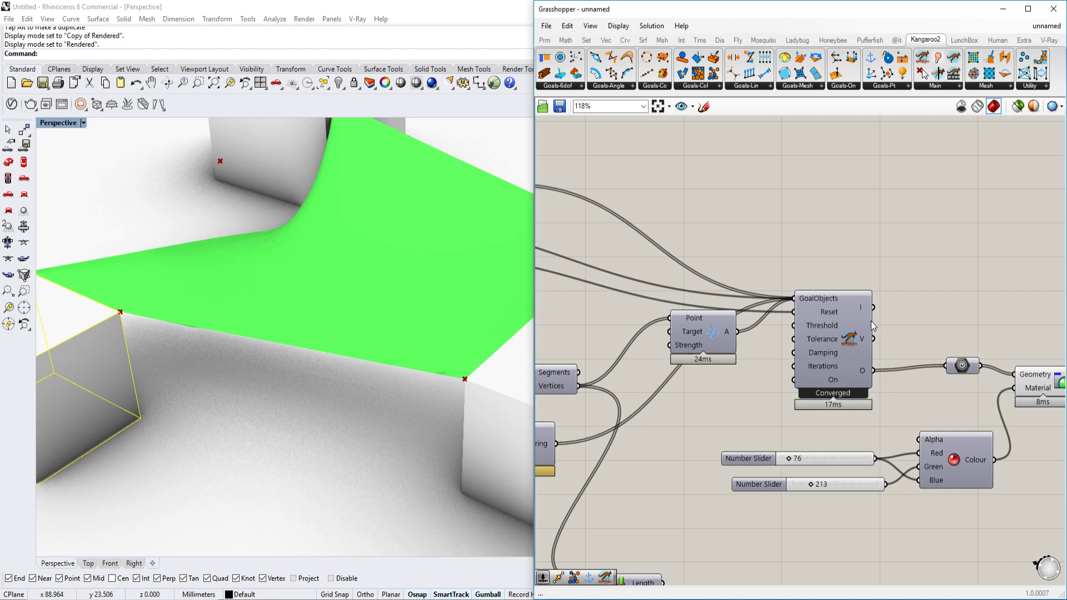
scroll(817, 339, "down", 3)
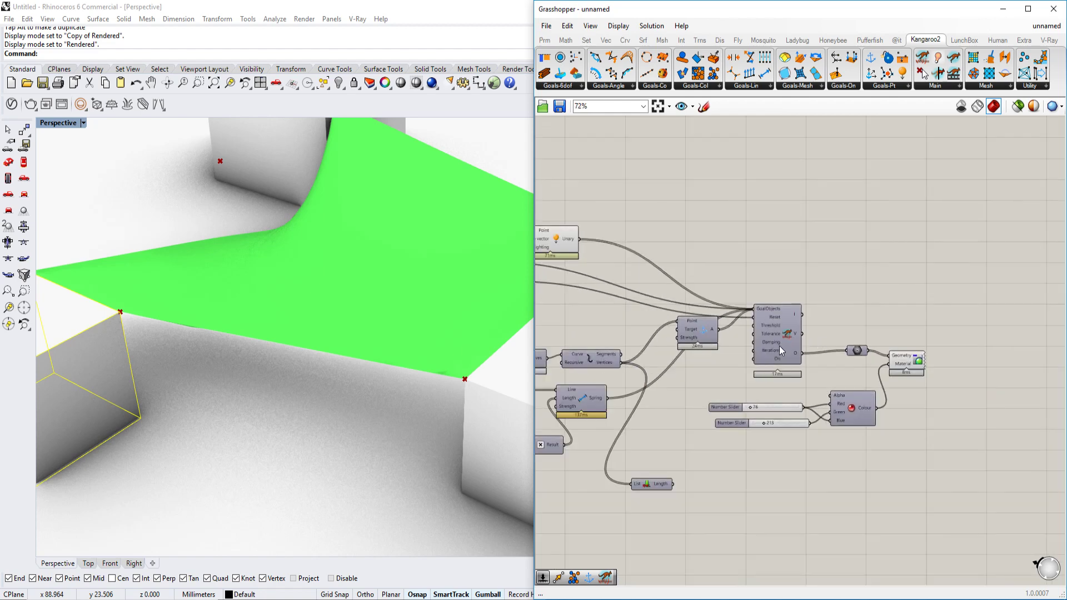
scroll(818, 332, "down", 2)
scroll(889, 328, "up", 5)
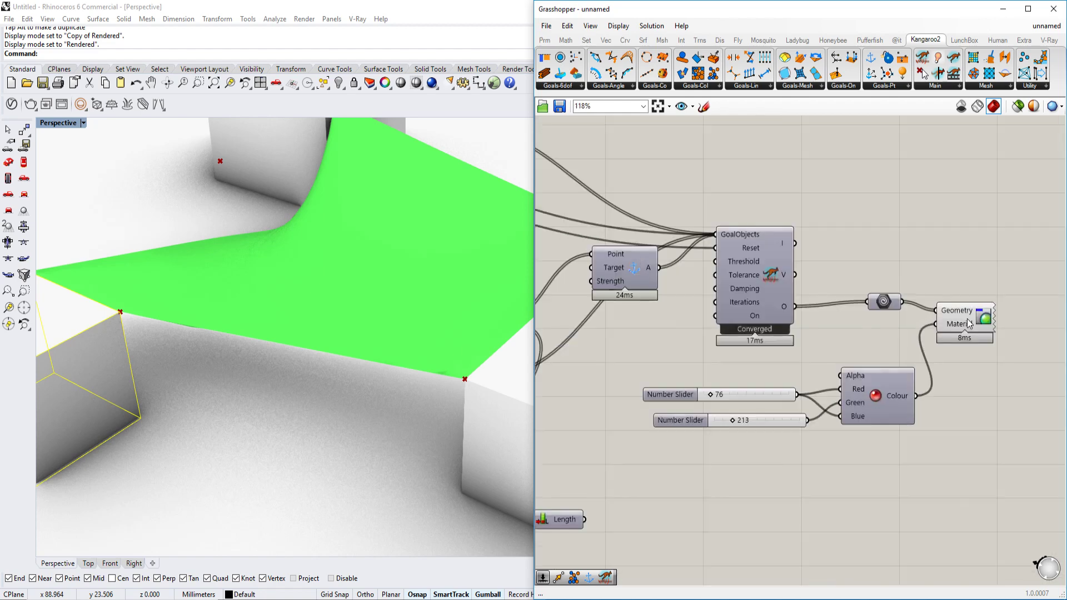
scroll(968, 323, "down", 4)
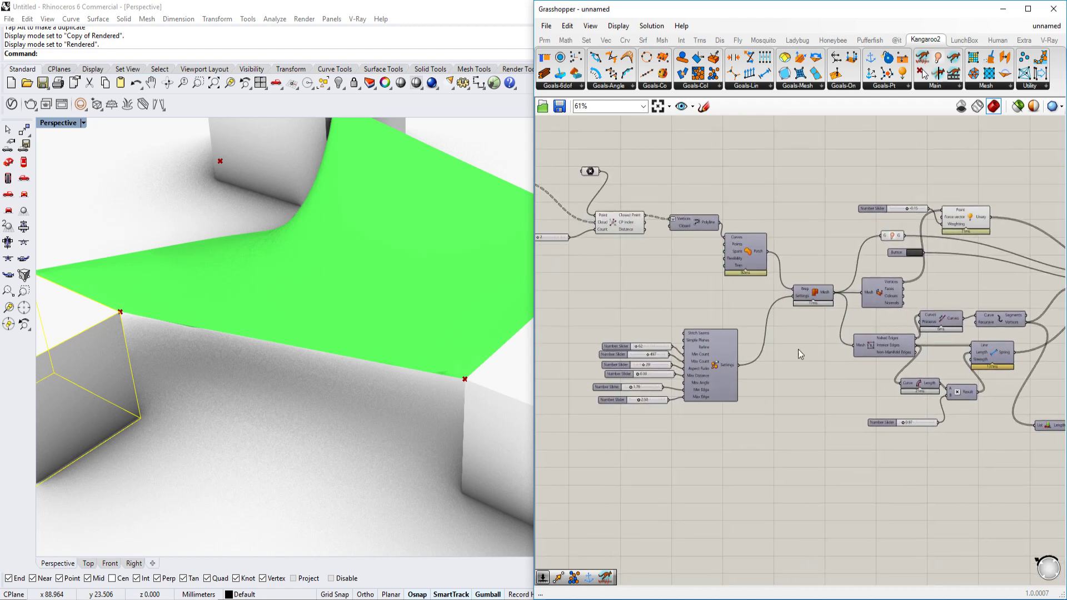
scroll(797, 349, "up", 2)
scroll(724, 340, "down", 2)
scroll(734, 282, "up", 1)
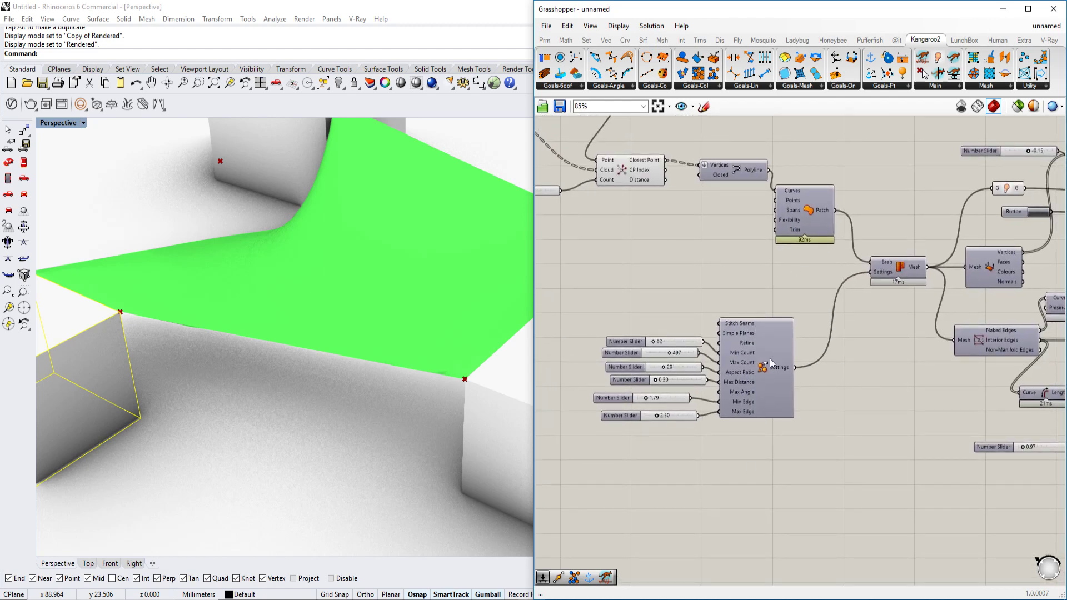
scroll(771, 362, "down", 2)
right_click_drag(741, 361, 799, 341)
mouse_move(311, 359)
right_mouse_down()
mouse_move(357, 340)
mouse_move(297, 355)
right_mouse_up()
scroll(296, 355, "down", 3)
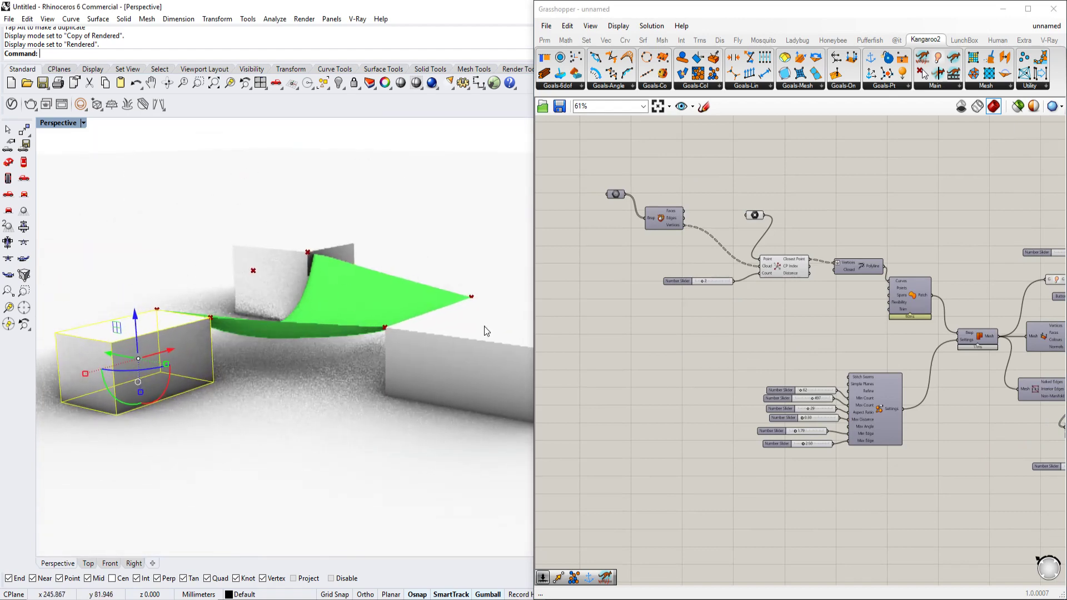
right_click_drag(486, 331, 349, 318)
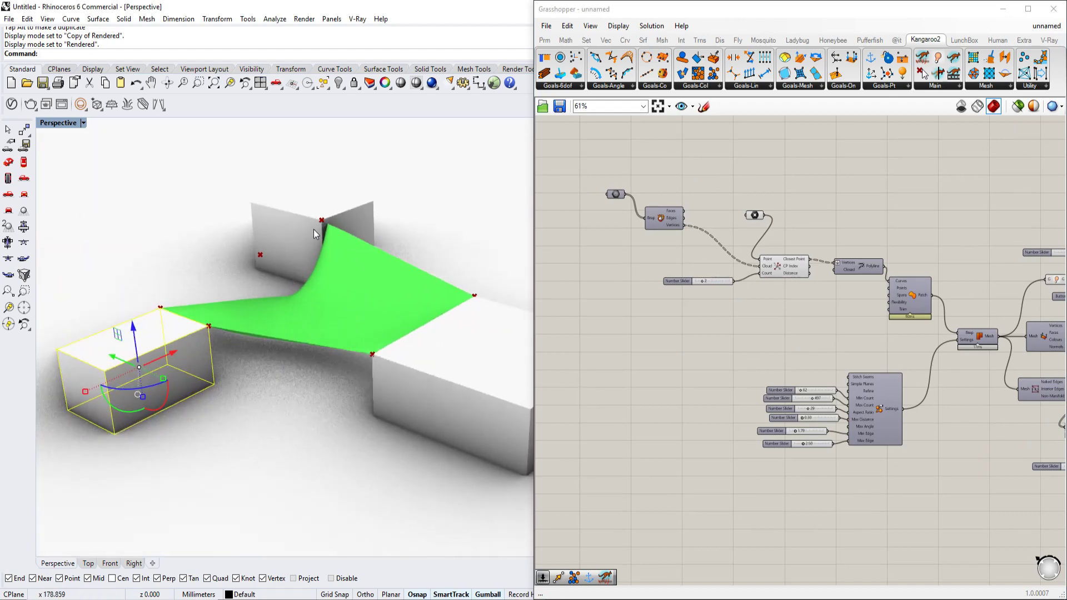
right_click_drag(296, 298, 311, 363)
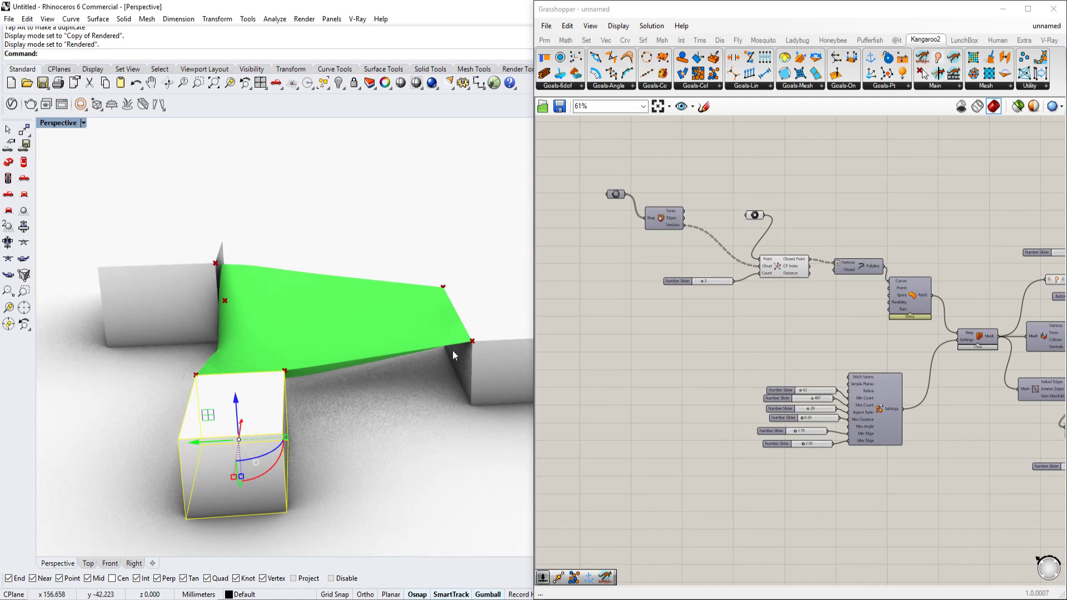
scroll(889, 291, "up", 3)
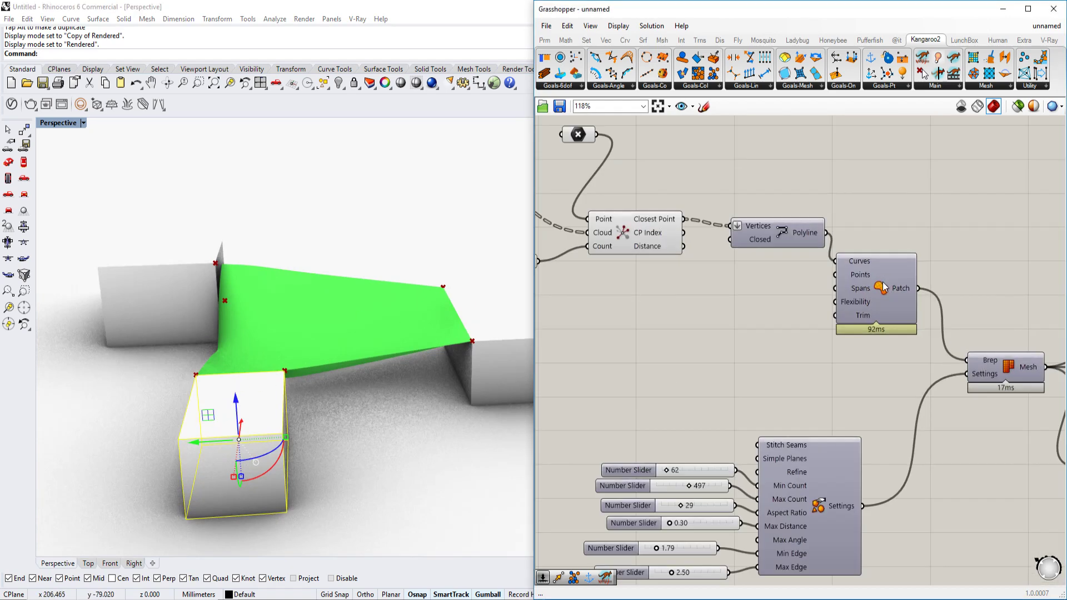
Turn on the viewport preview of the Patch component and view the flat patch against the relaxed membrane.
right_click(883, 286)
right_click_drag(355, 311, 445, 315)
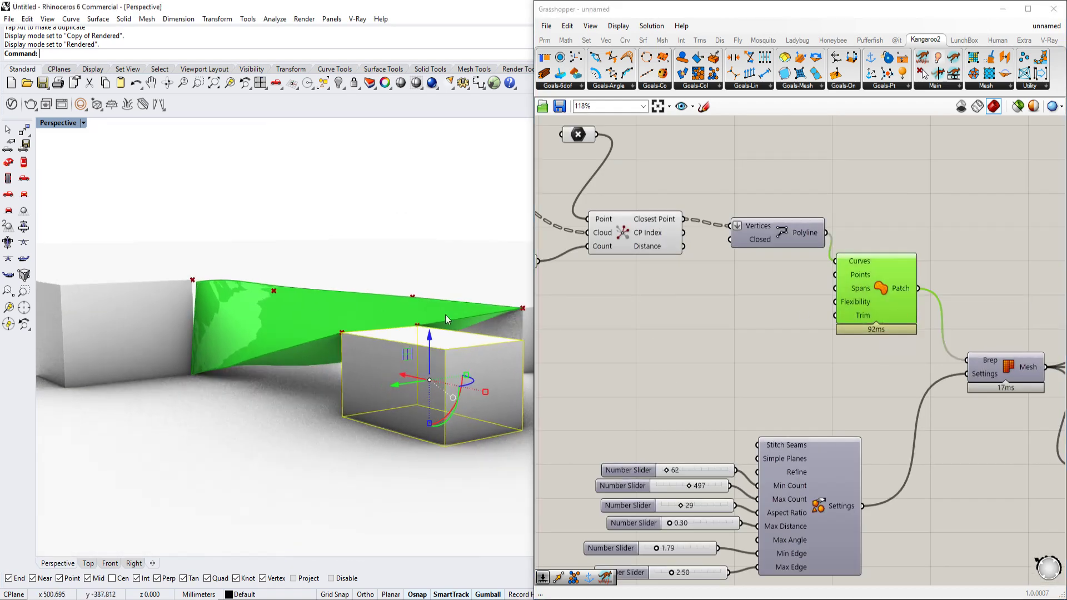
scroll(889, 334, "down", 3)
Inspect the Kangaroo solver, Unary force and Custom Preview components and compare the patch surface with the relaxed mesh.
right_click_drag(944, 334, 667, 333)
scroll(879, 349, "up", 2)
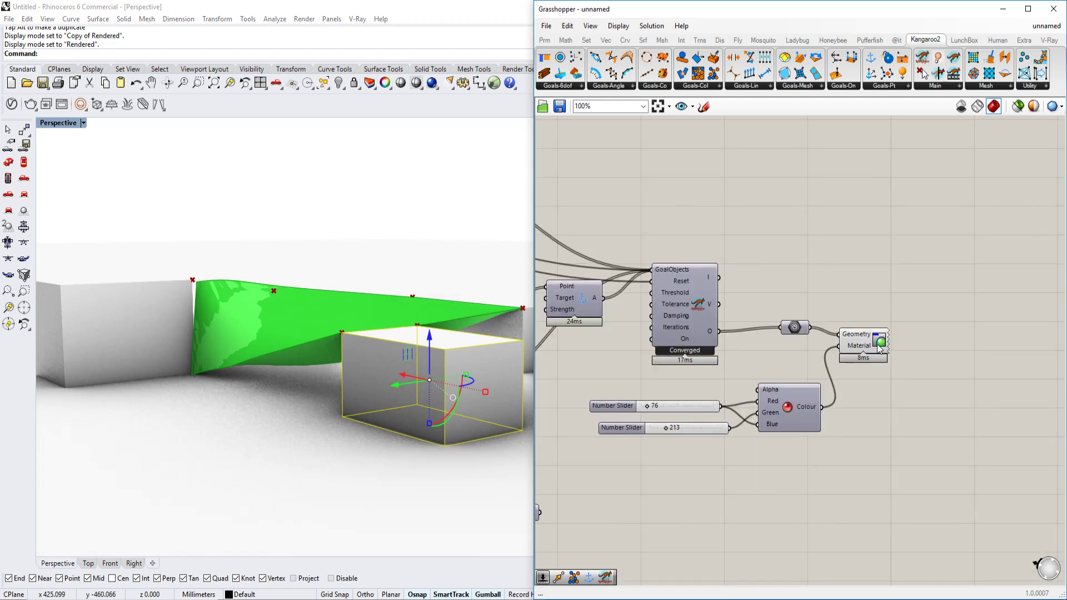
right_click(879, 349)
key("Escape")
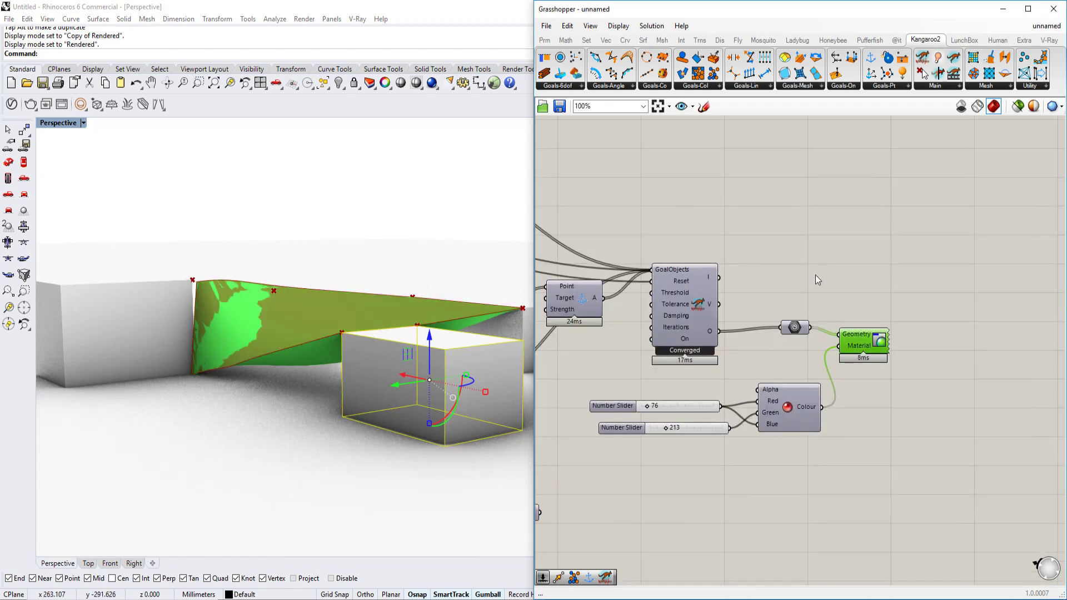
scroll(817, 280, "down", 3)
left_click(717, 266)
right_click_drag(261, 338, 385, 280)
scroll(698, 285, "down", 4)
right_click_drag(689, 286, 905, 298)
scroll(918, 285, "up", 5)
scroll(944, 299, "down", 3)
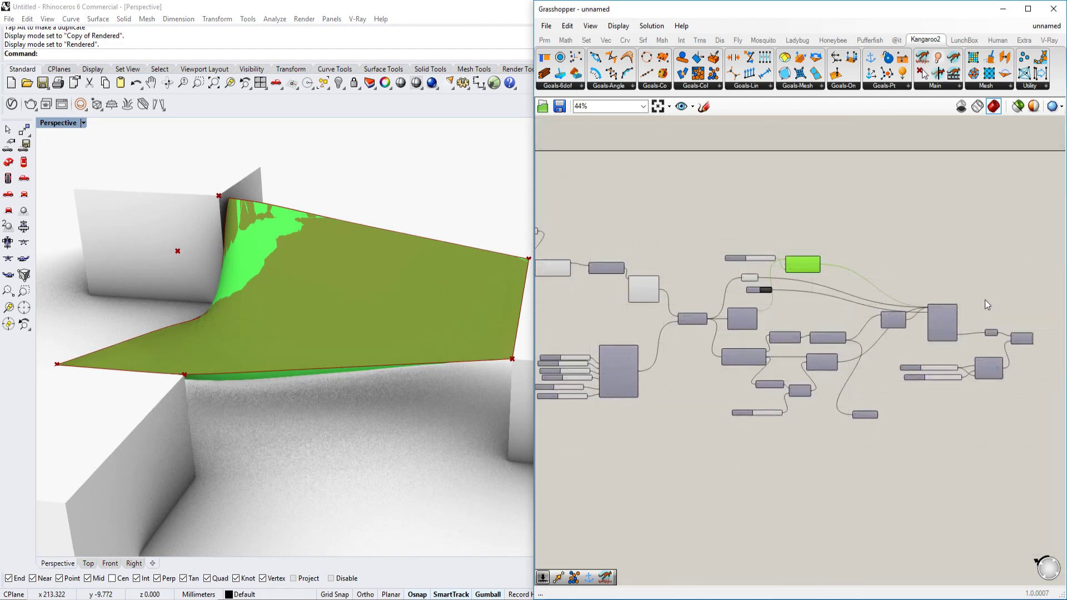
scroll(925, 355, "up", 4)
right_click_drag(924, 355, 839, 343)
right_click(838, 343)
left_click(1016, 361)
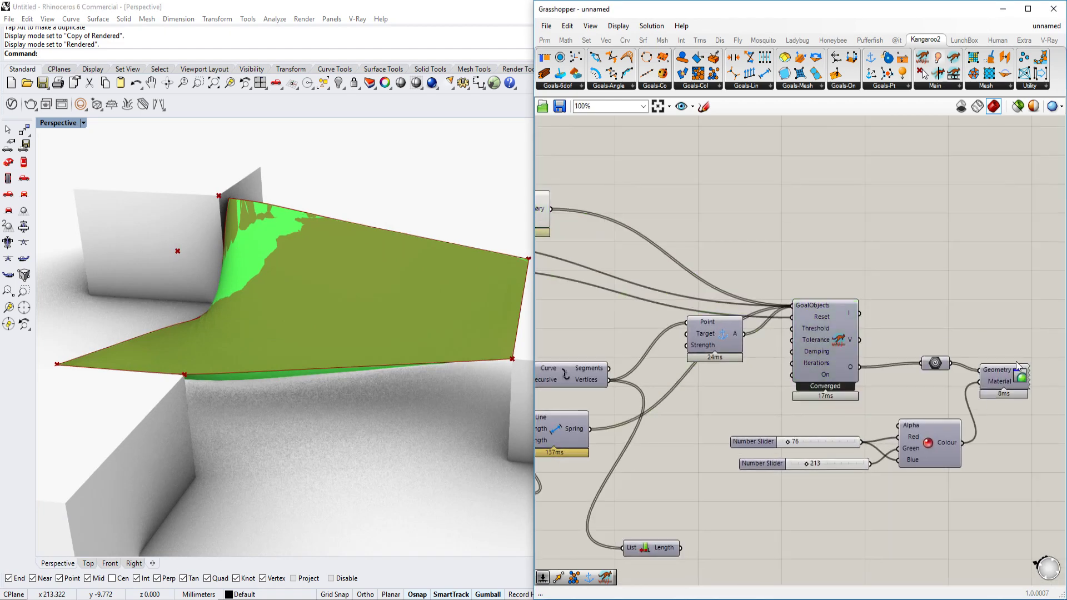
right_click(1000, 372)
left_click(1026, 409)
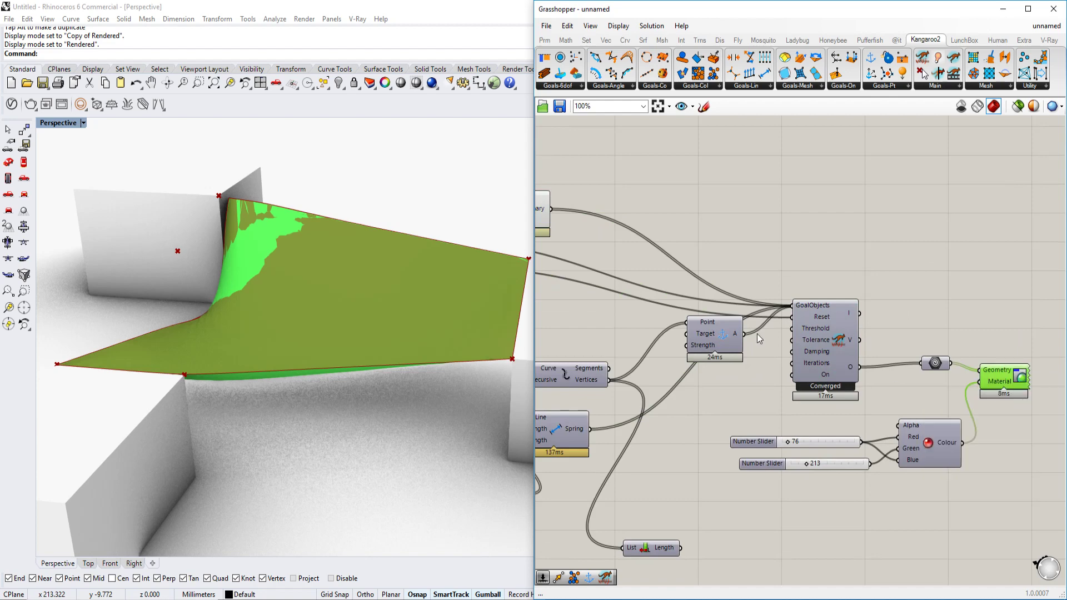
Reset the Kangaroo solver to rerun the simulation and view the membrane sagging from a low angle.
scroll(759, 338, "down", 1)
right_click_drag(759, 338, 702, 255)
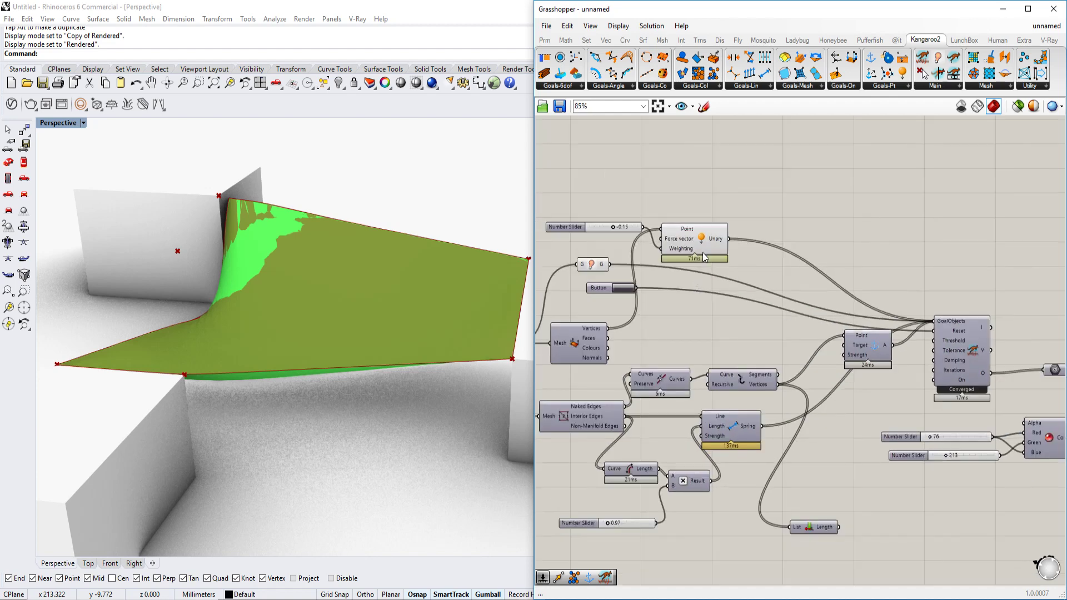
left_click(622, 288)
right_click_drag(366, 338, 356, 322)
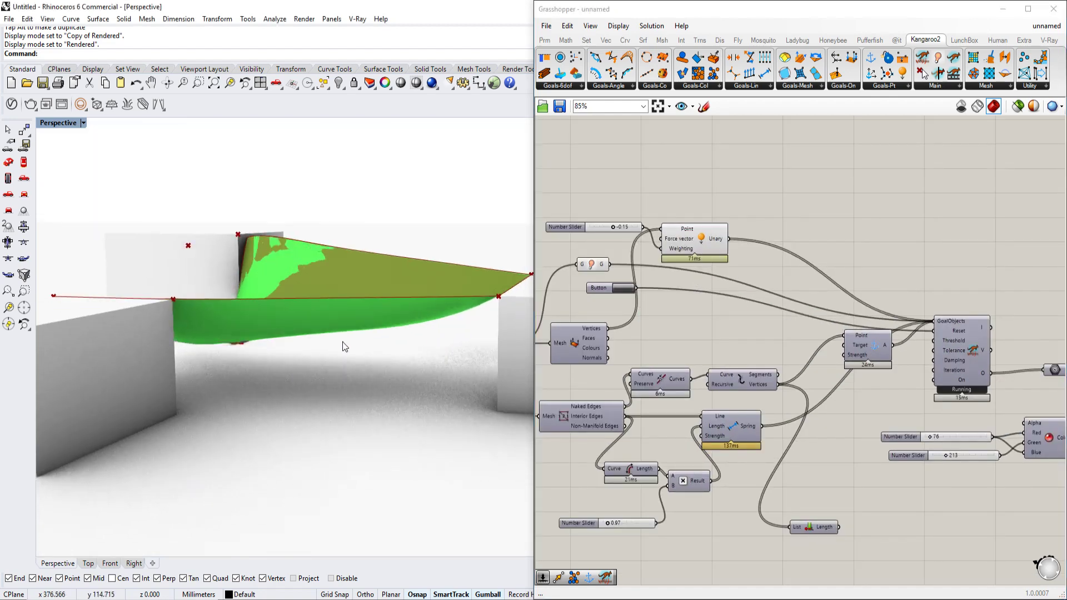
Review the definition from the closest-point input through patch, mesh and spring goals to the solver and custom preview.
scroll(776, 305, "down", 1)
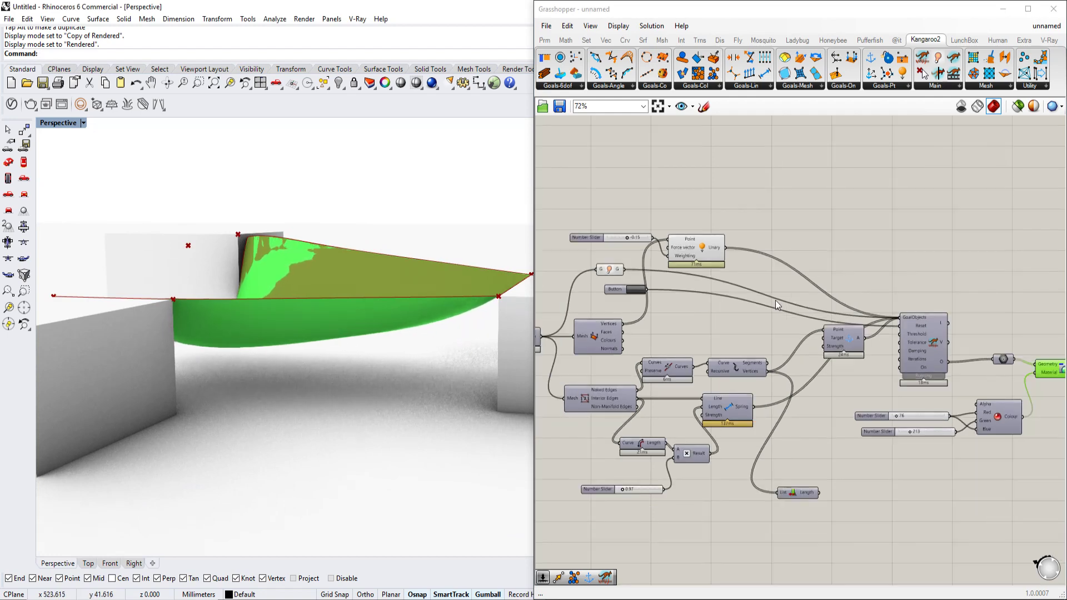
scroll(775, 300, "down", 3)
scroll(694, 299, "up", 2)
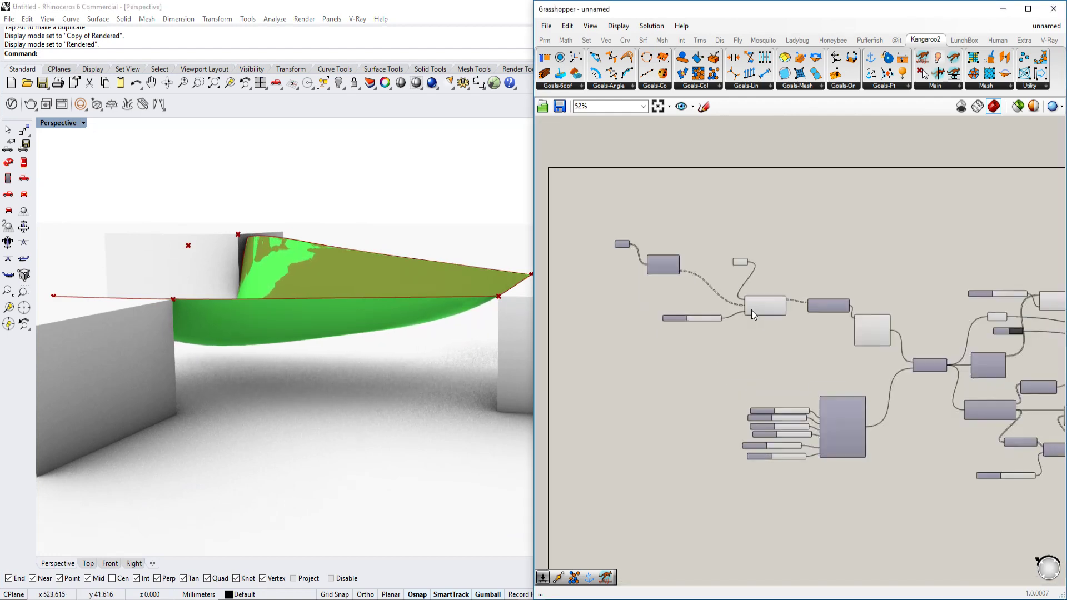
scroll(751, 310, "up", 4)
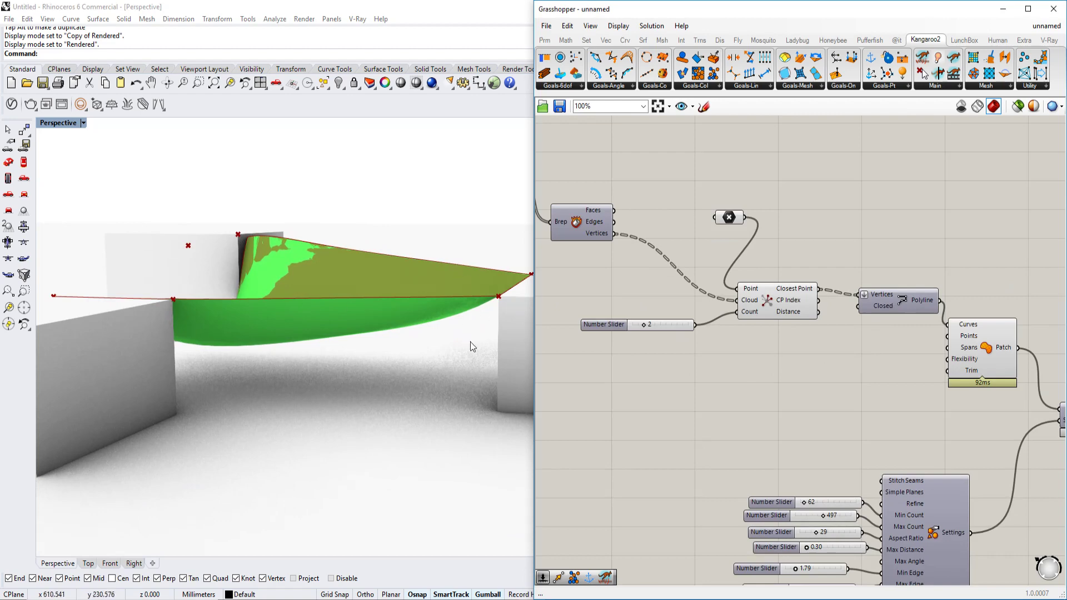
right_click_drag(931, 317, 791, 320)
scroll(789, 249, "down", 2)
scroll(825, 329, "up", 3)
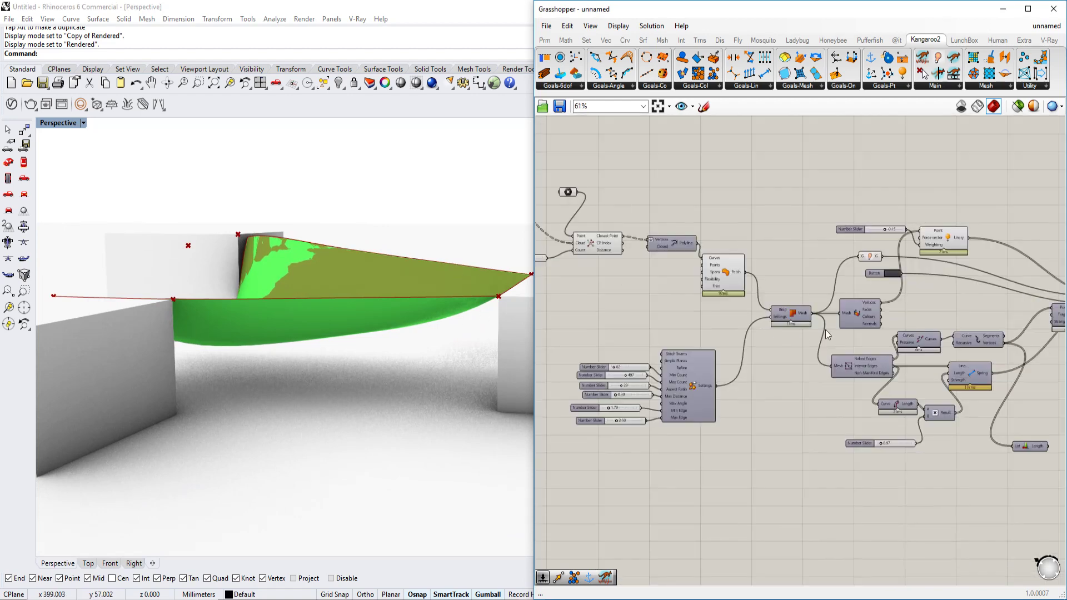
right_click_drag(868, 300, 721, 312)
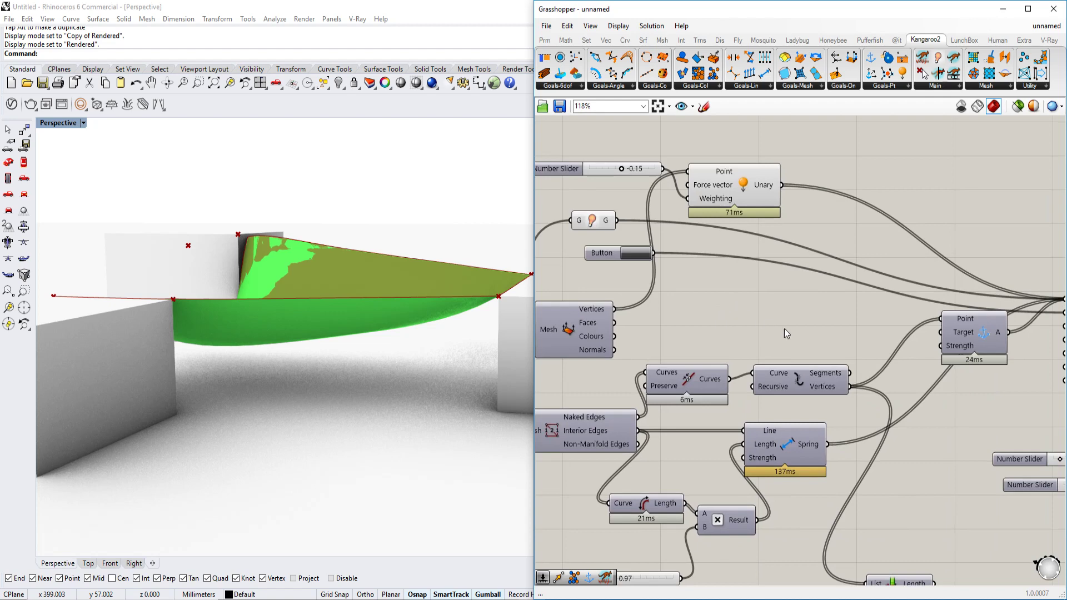
scroll(849, 318, "down", 2)
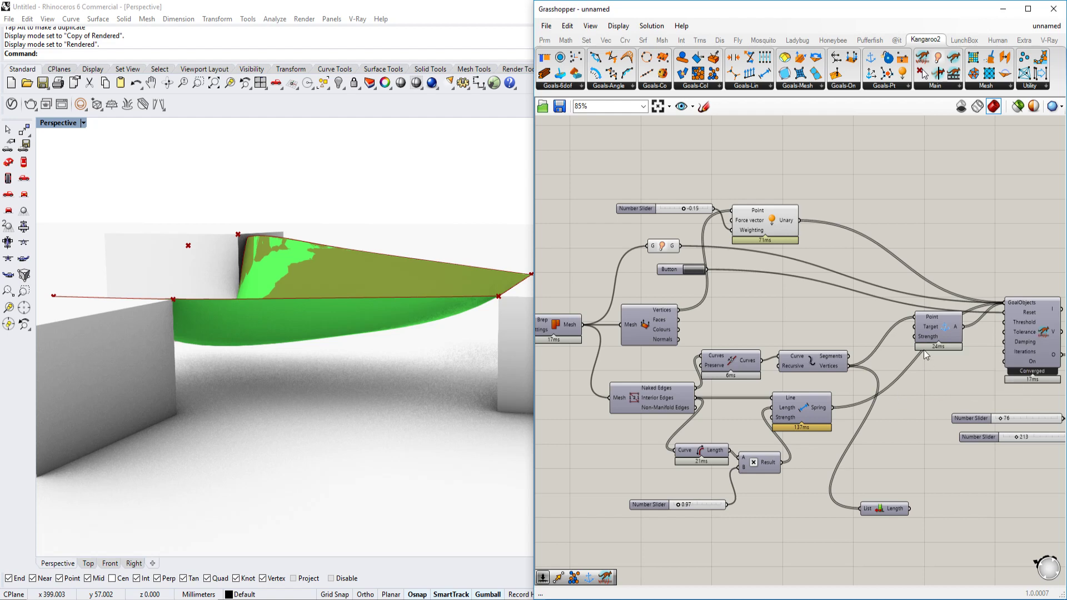
right_click_drag(1042, 334, 820, 335)
right_click_drag(372, 320, 338, 309)
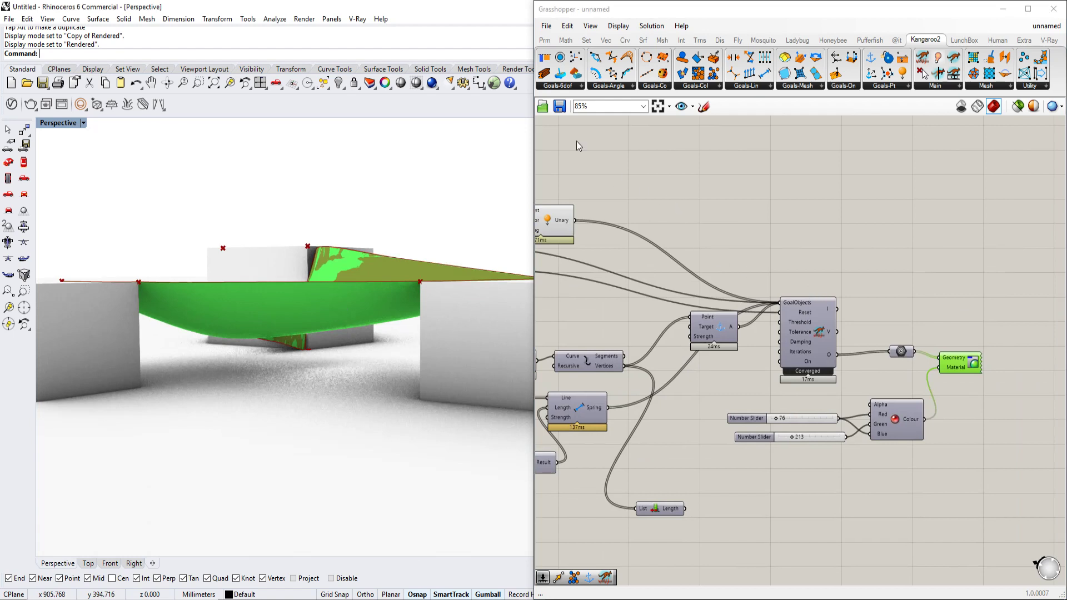
Create a new empty Grasshopper document and view the bare blocks in the Rhino perspective viewport.
left_click(546, 25)
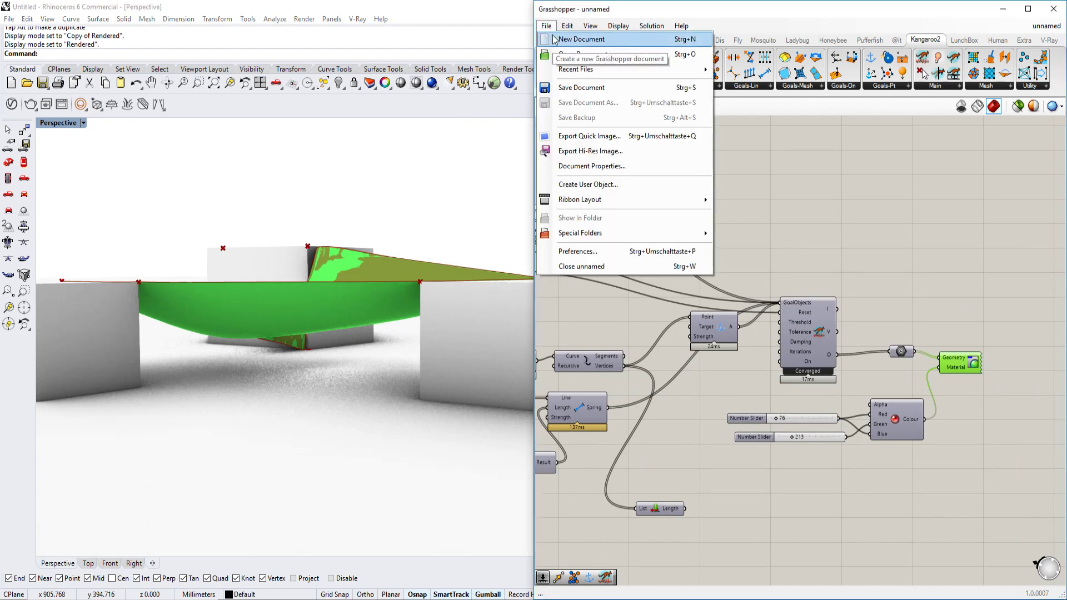
left_click(554, 39)
right_click_drag(481, 160, 228, 312)
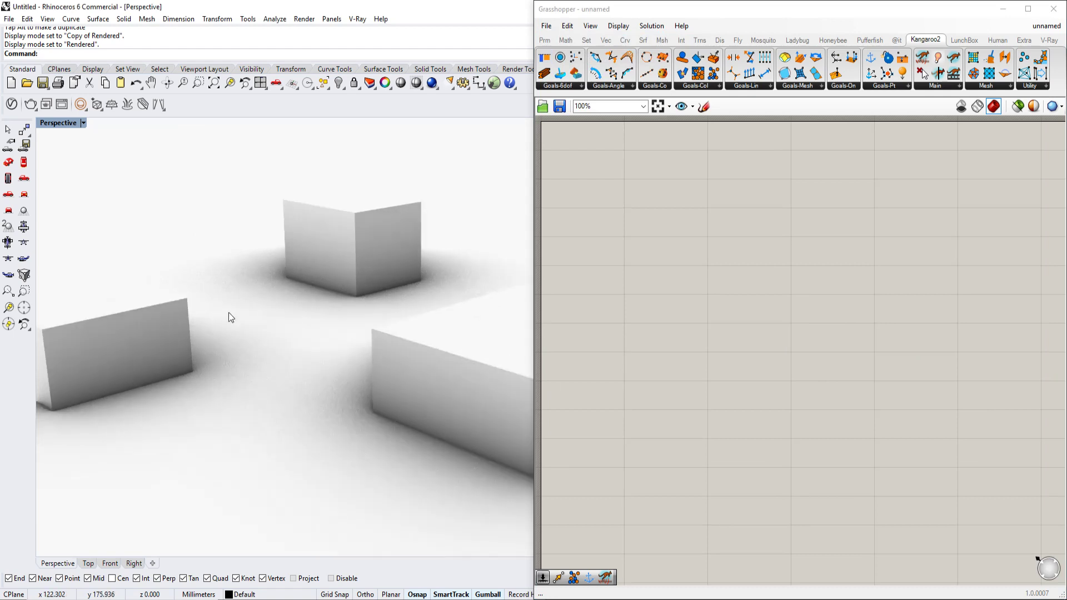
left_click(141, 333)
left_click(360, 238)
left_click(461, 333)
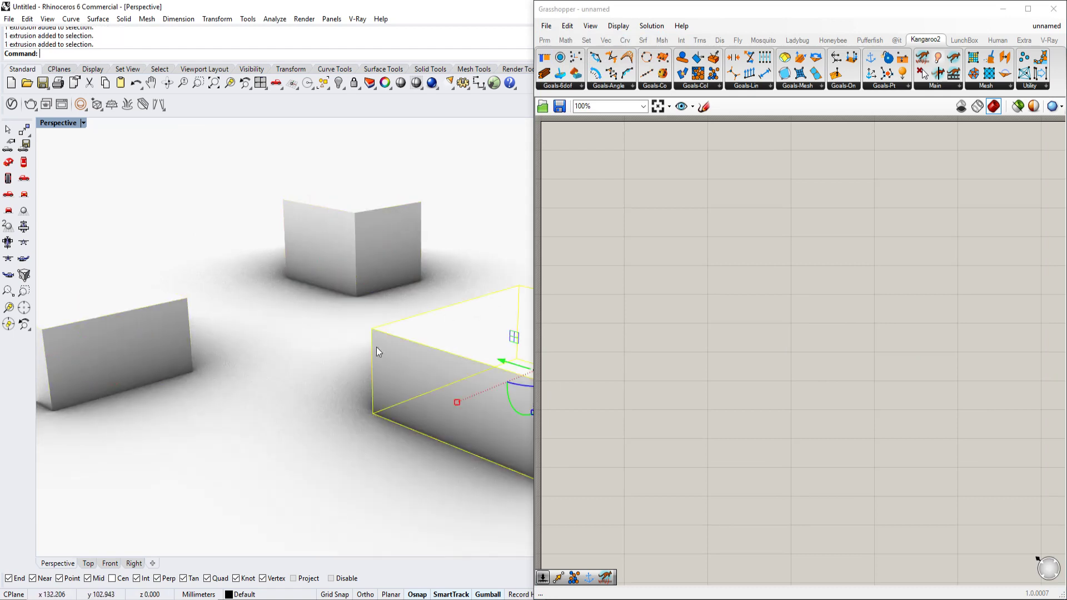
left_click(246, 354)
Draw a freehand box in the open area near the existing blocks in Rhino, and undo it.
type("Box")
key("Return")
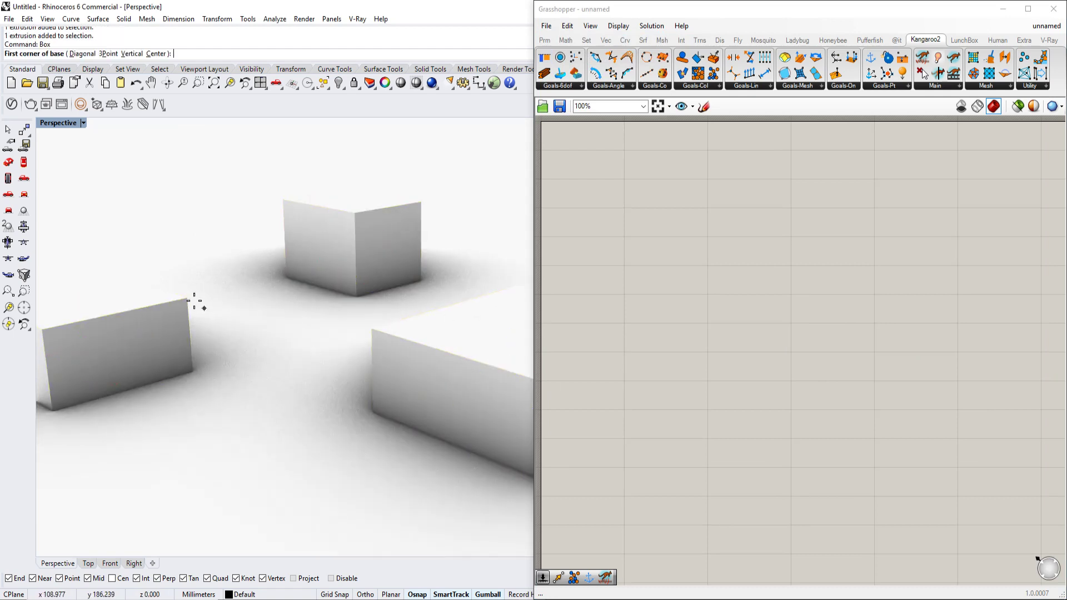
left_click(171, 254)
left_click(221, 278)
left_click(216, 220)
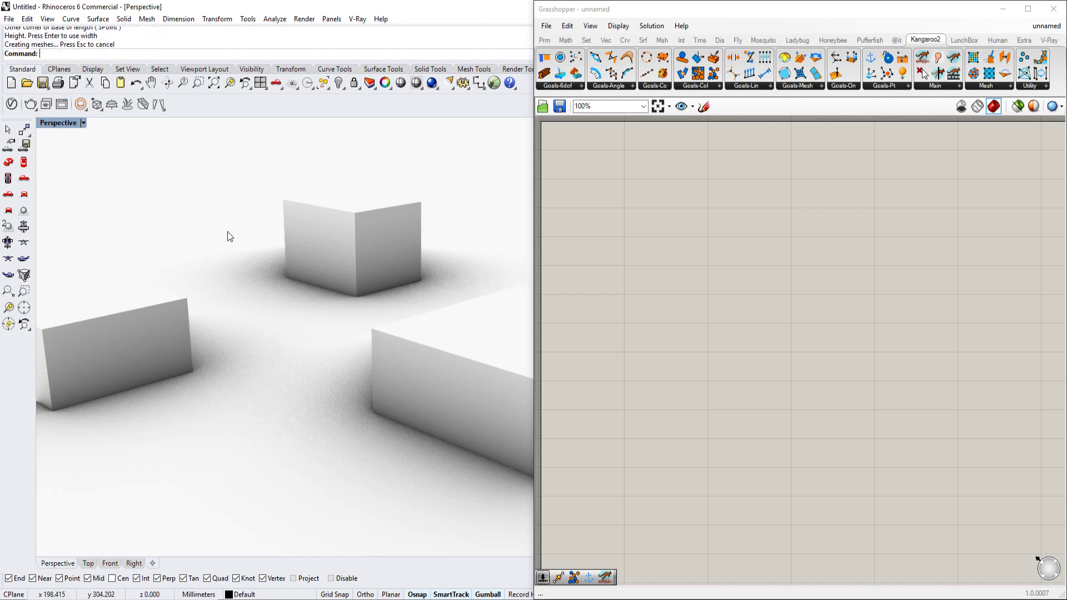
right_click_drag(228, 232, 216, 271)
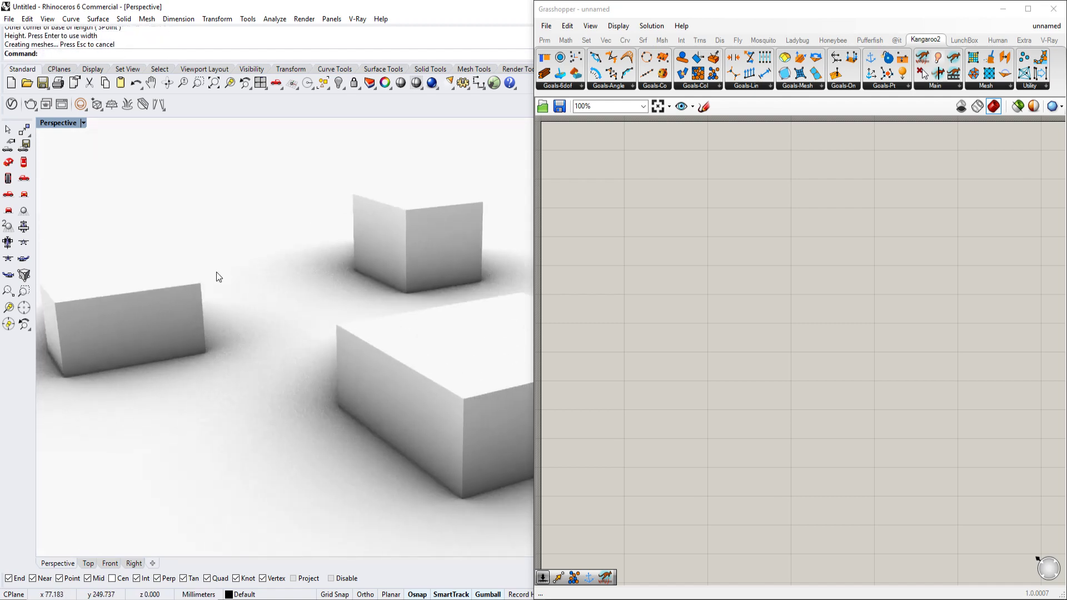
key("ctrl+z")
left_click(165, 311)
key("Escape")
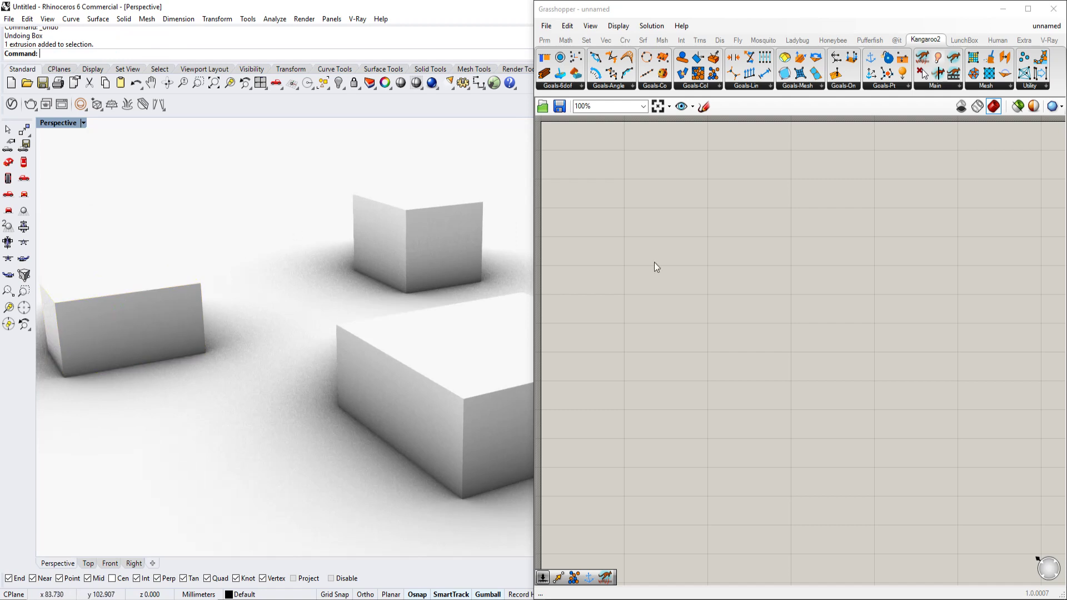
Add a Geometry parameter to the empty Grasshopper canvas.
double_click(648, 229)
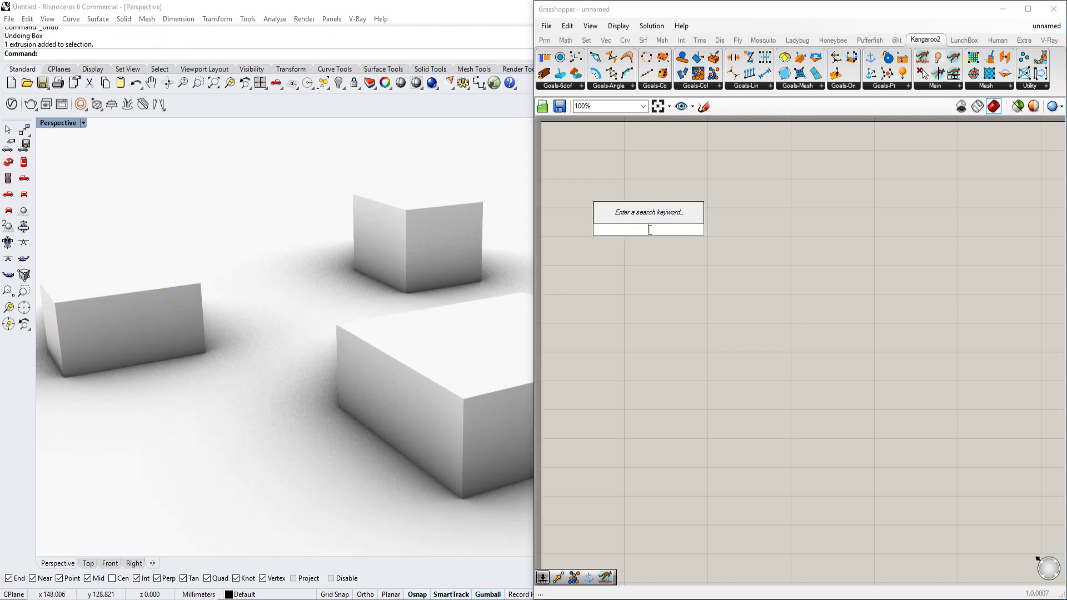
type("h")
key("BackSpace")
type("geometry")
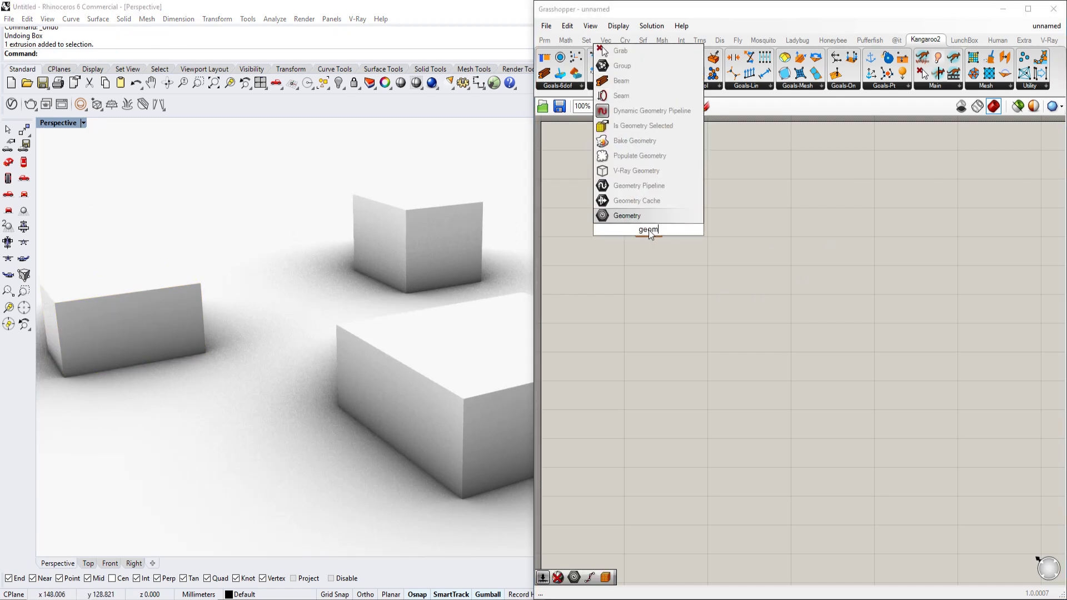
key("Return")
Reference the three Rhino blocks as multiple geometries in the Geometry parameter.
right_click(648, 229)
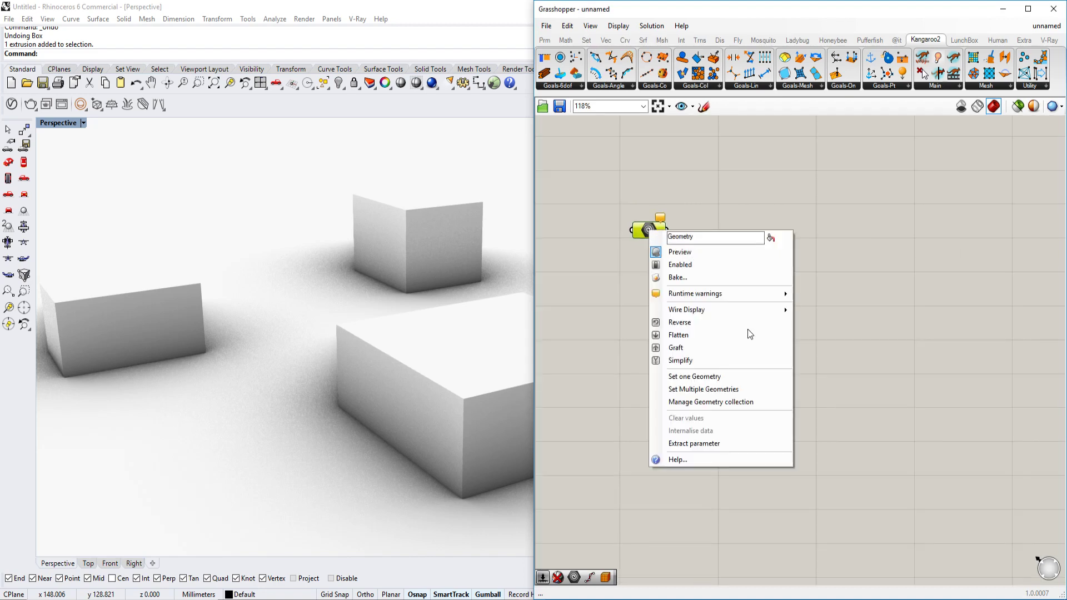
left_click(754, 390)
left_click(556, 361)
left_click(464, 248)
left_click(182, 315)
key("Return")
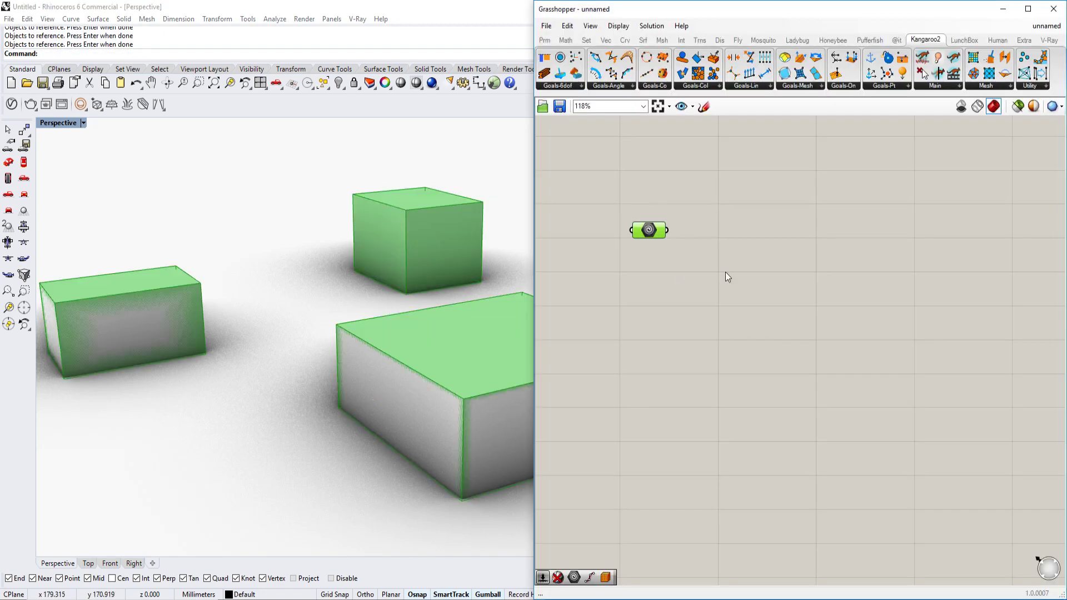
right_click_drag(310, 329, 370, 263)
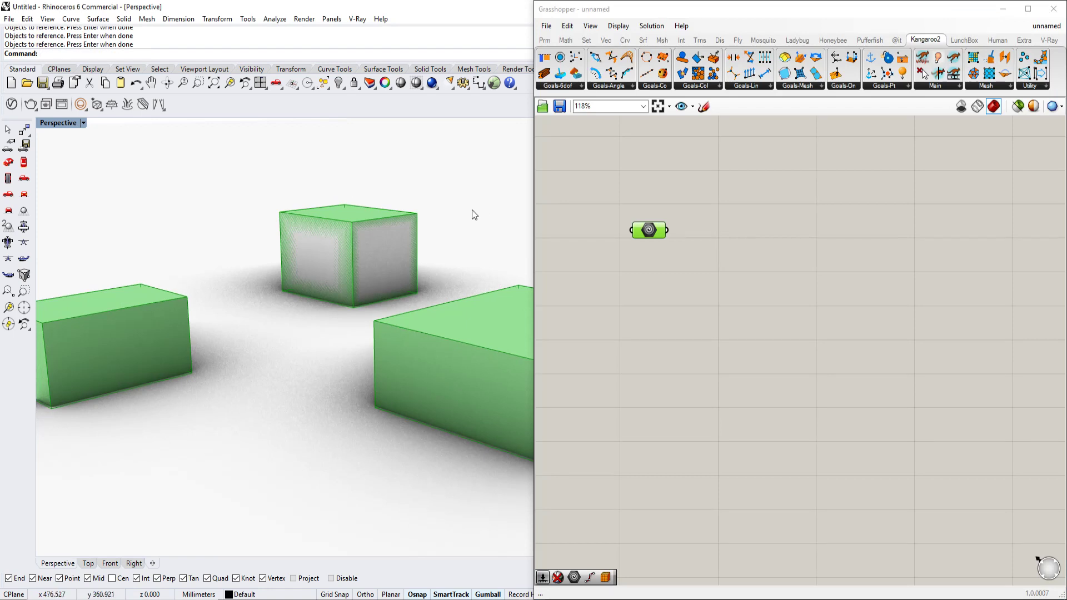
right_click_drag(471, 211, 412, 228)
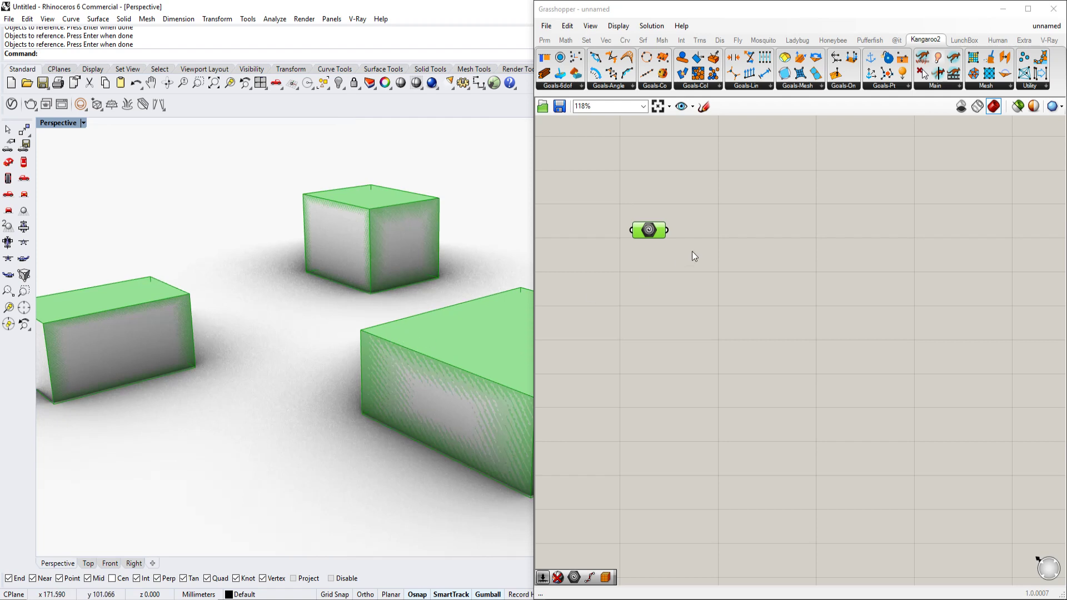
left_click(694, 272)
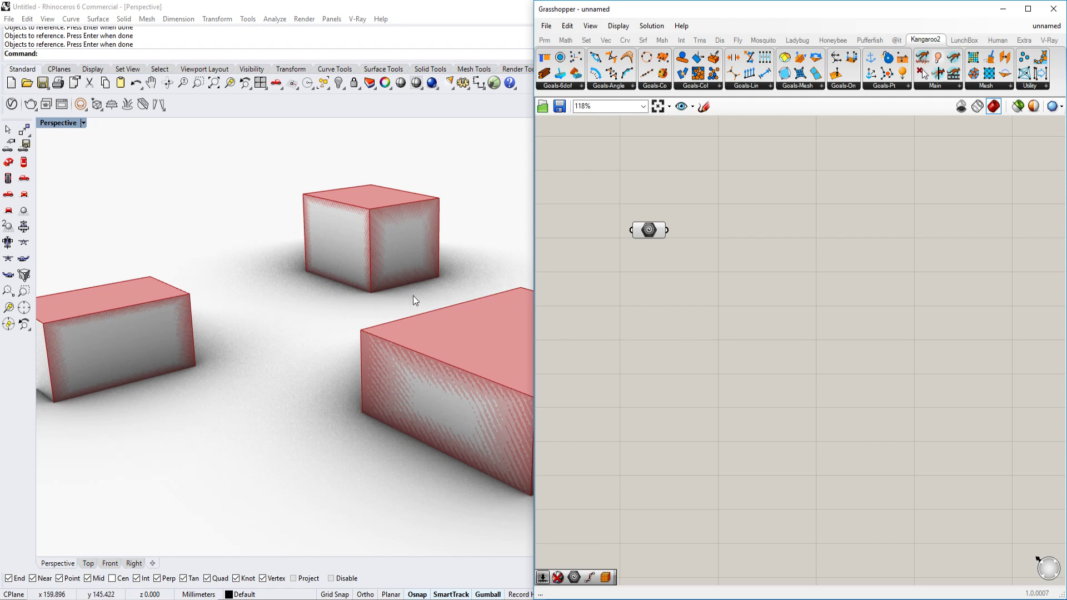
Add a Point parameter beside the Geometry parameter.
double_click(748, 267)
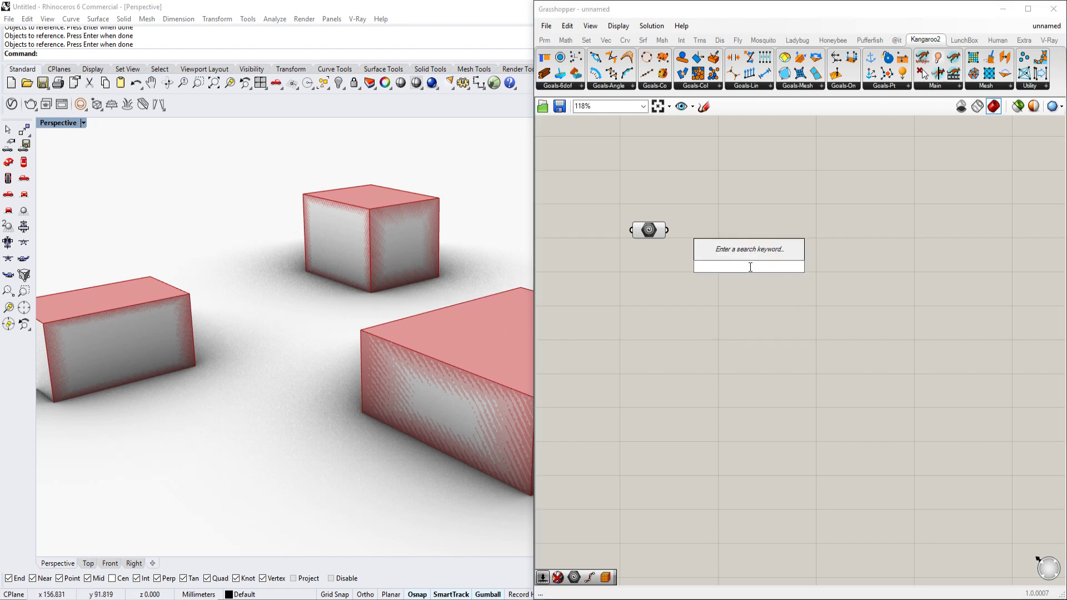
type("cons")
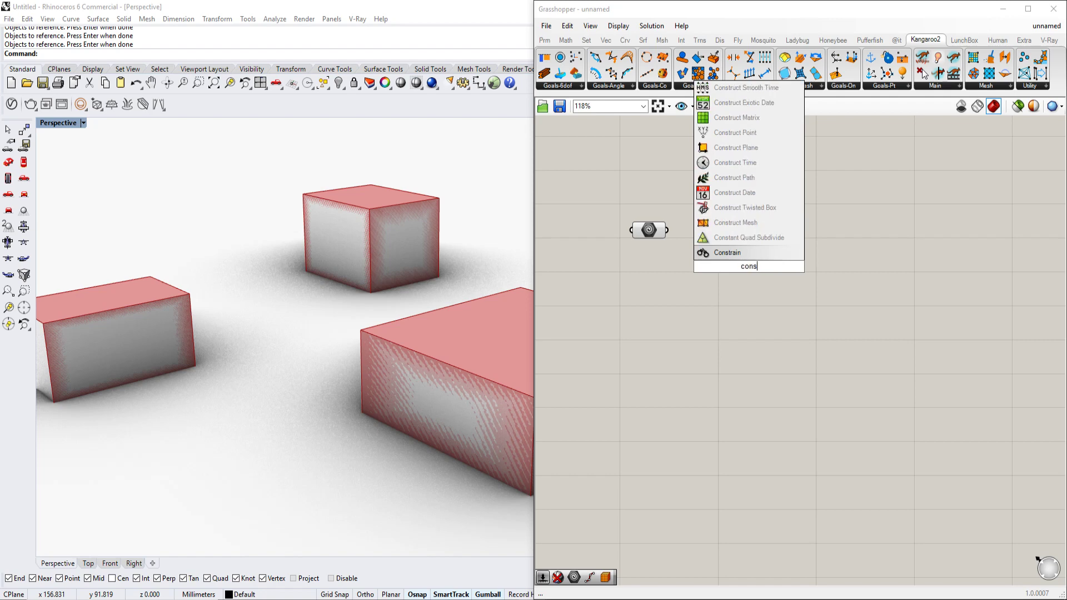
key("BackSpace")
key("BackSpace")
key("BackSpace")
key("BackSpace")
type("point")
key("Return")
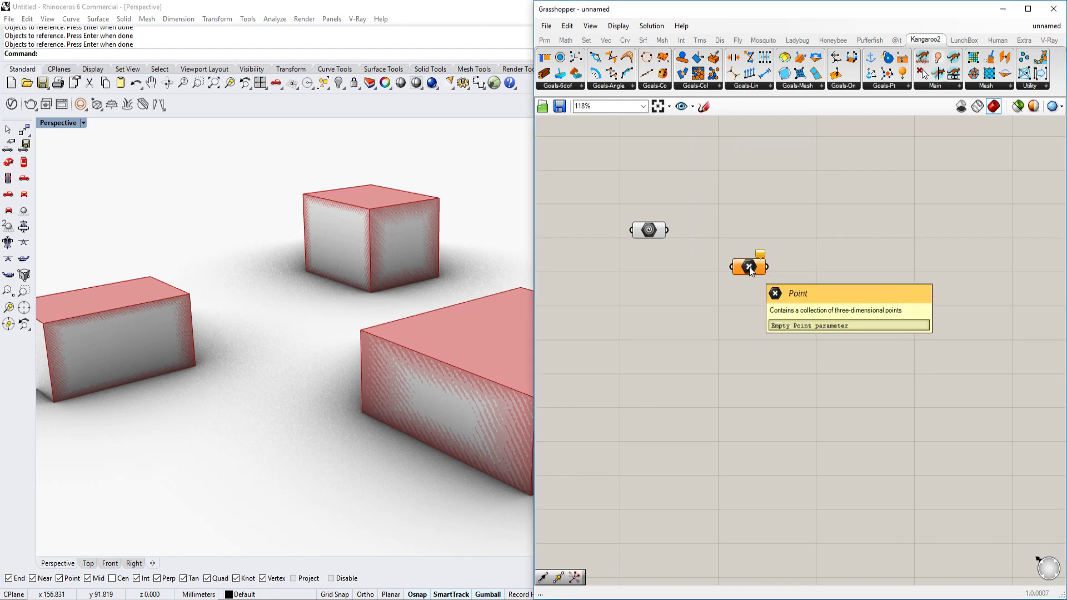
Set the Point parameter to a single coordinate point placed freehand near the blocks in Rhino.
right_click(749, 267)
left_click(769, 425)
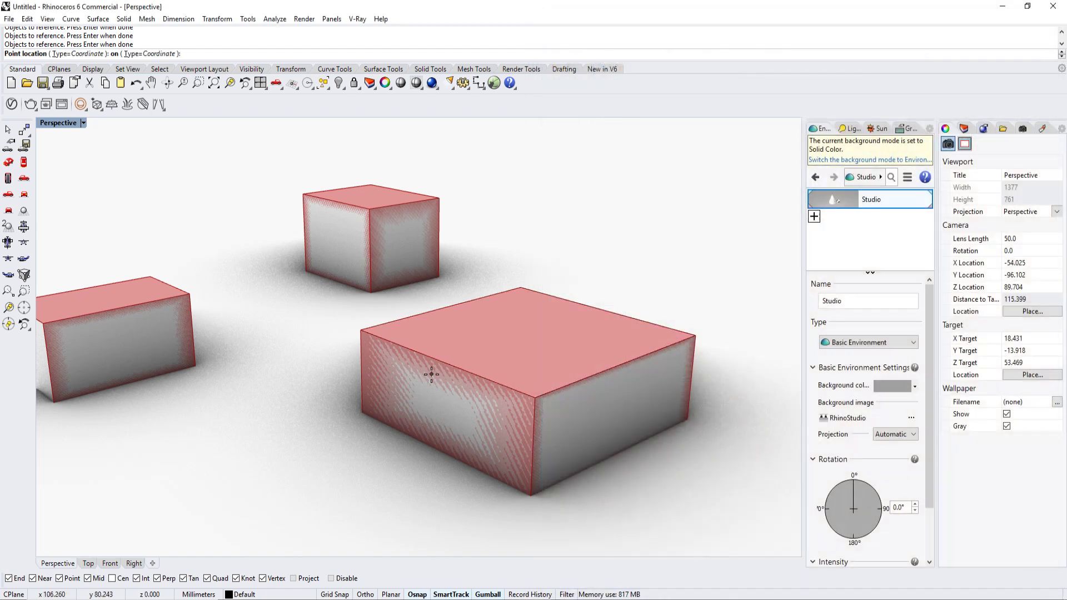
left_click(313, 377)
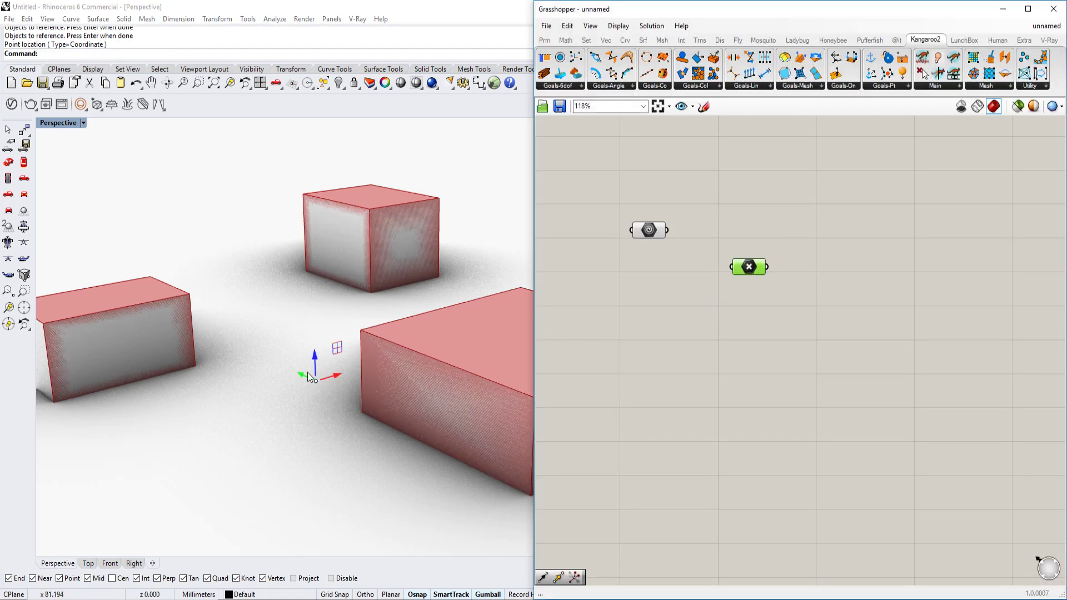
Move the point with the gumball into the open space in the middle of the three blocks.
scroll(312, 377, "down", 2)
right_click_drag(312, 378, 161, 428)
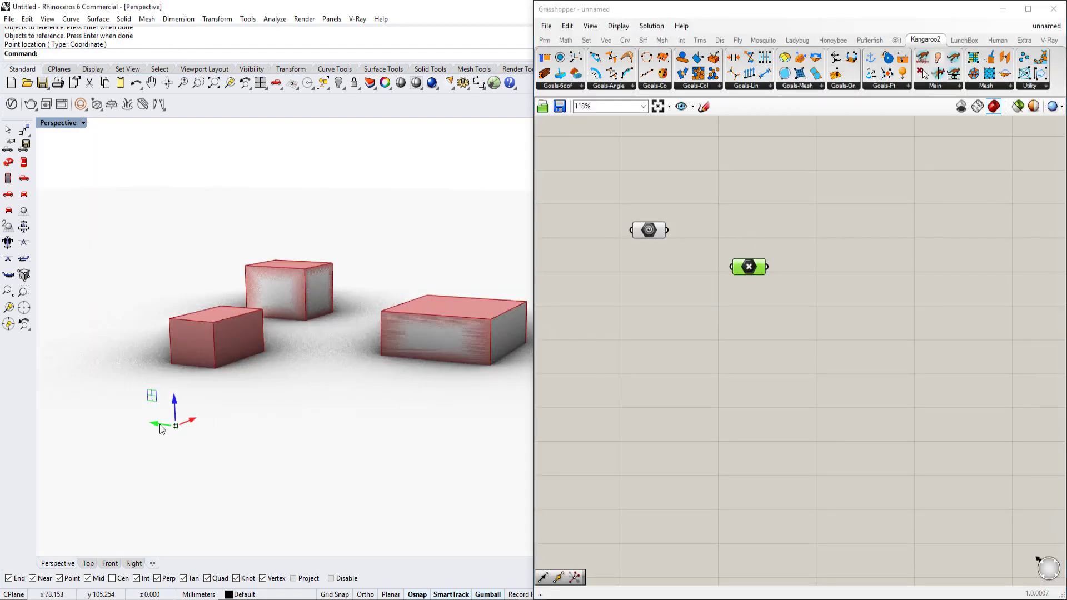
left_click_drag(159, 424, 383, 285)
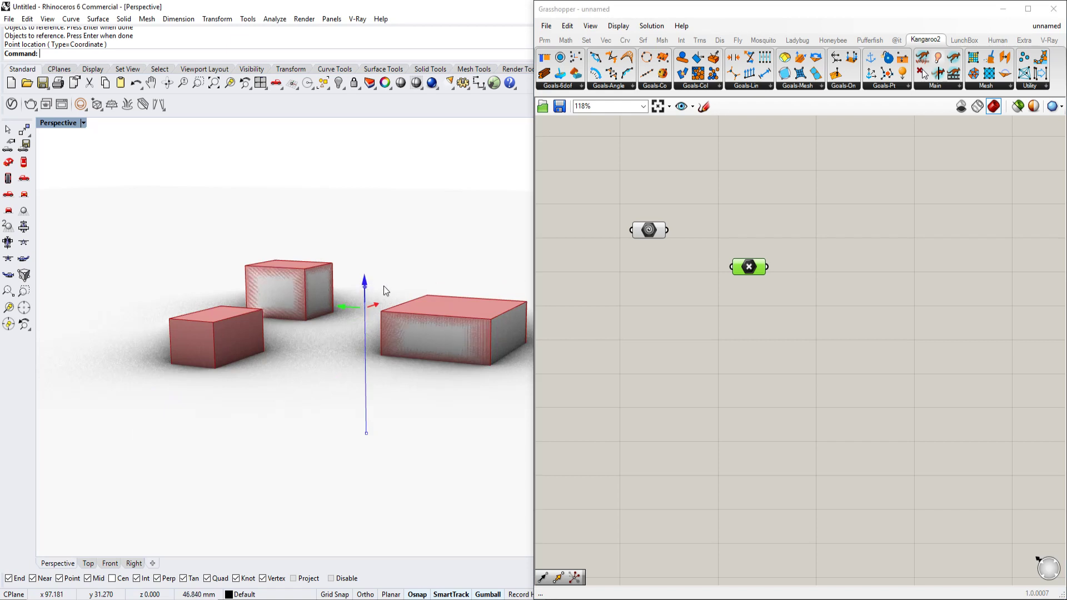
right_click_drag(383, 285, 396, 322)
scroll(364, 312, "down", 2)
left_click_drag(442, 279, 329, 286)
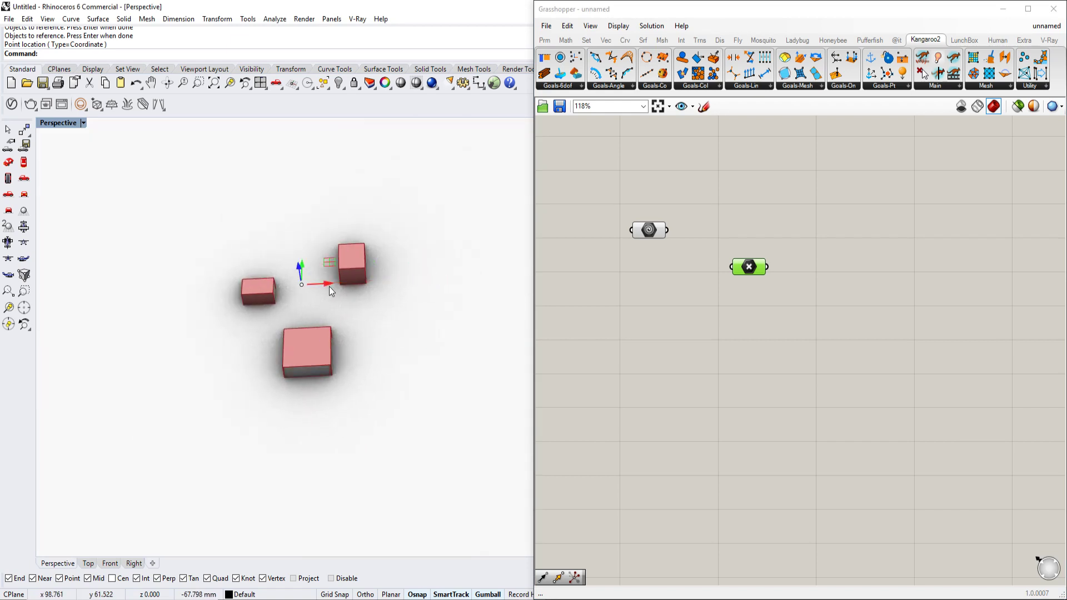
mouse_move(329, 285)
right_mouse_down()
mouse_move(350, 235)
mouse_move(342, 295)
right_mouse_up()
scroll(342, 295, "up", 3)
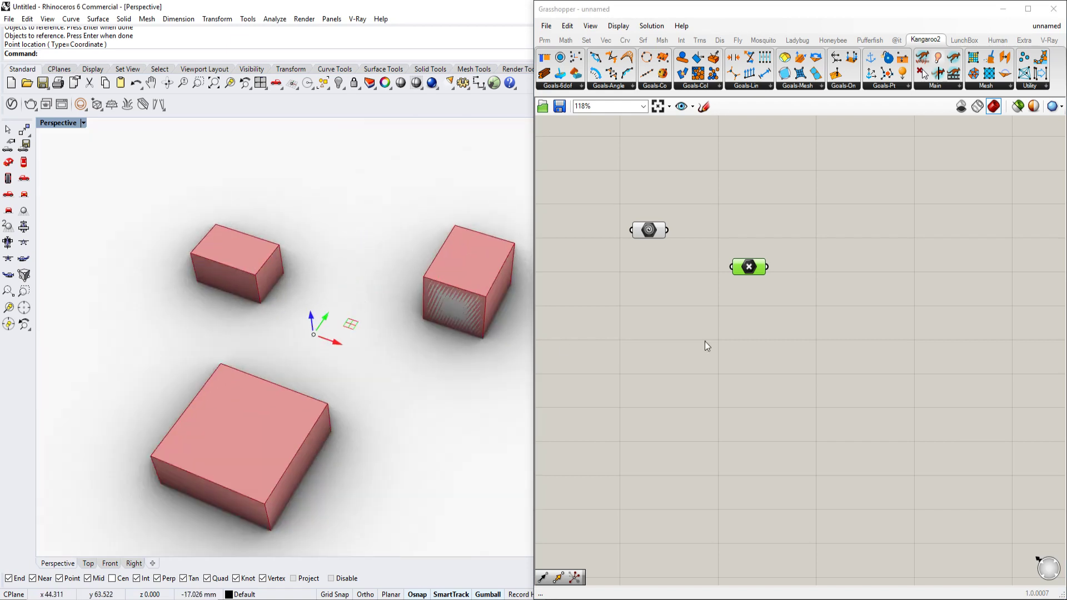
right_click_drag(443, 374, 348, 399)
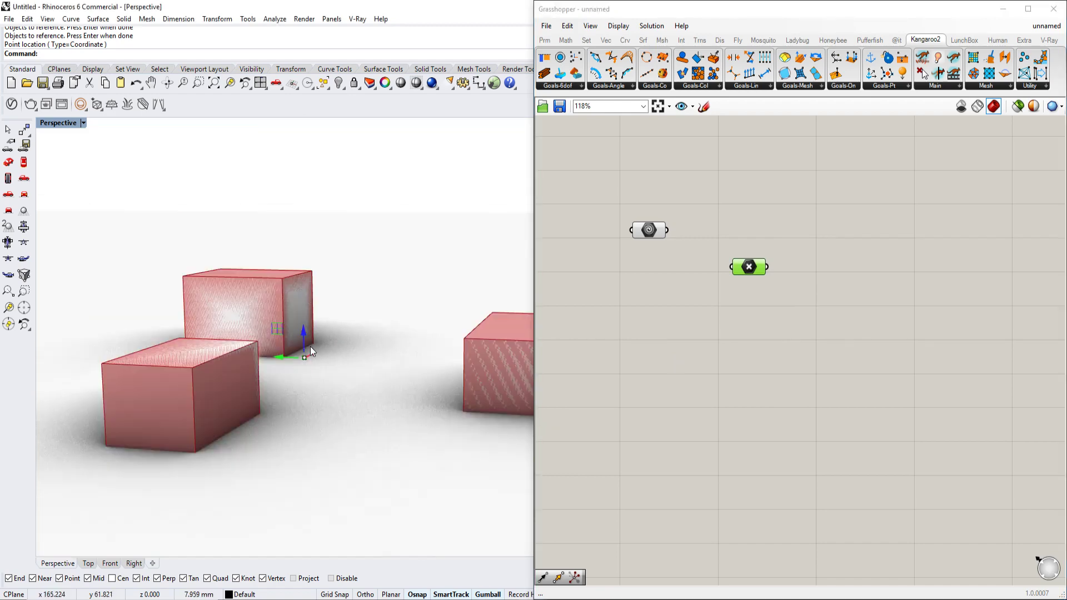
right_click_drag(310, 348, 272, 351)
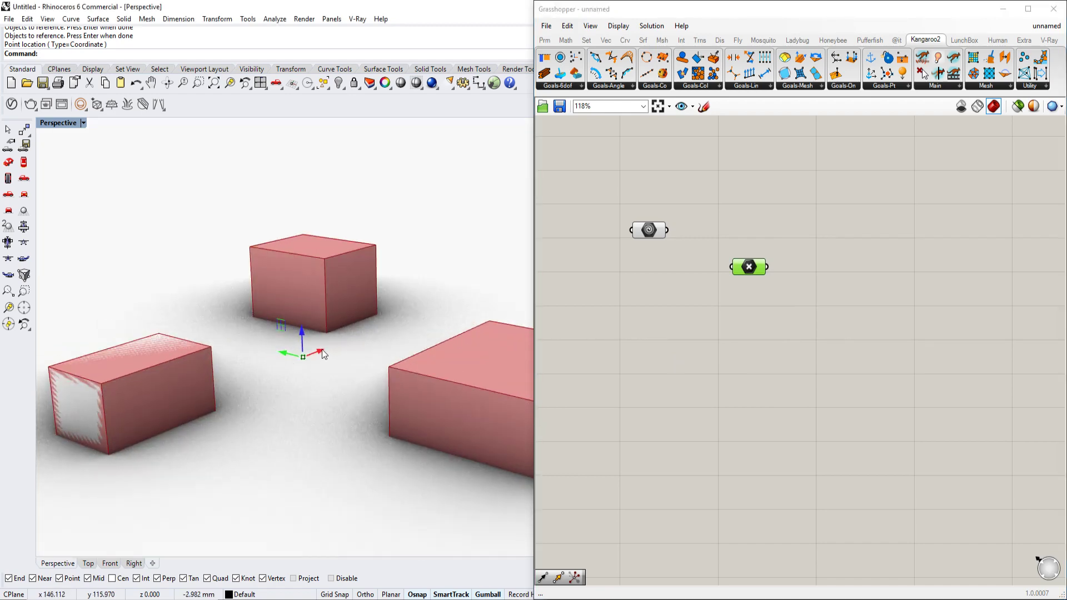
right_click_drag(338, 339, 399, 333)
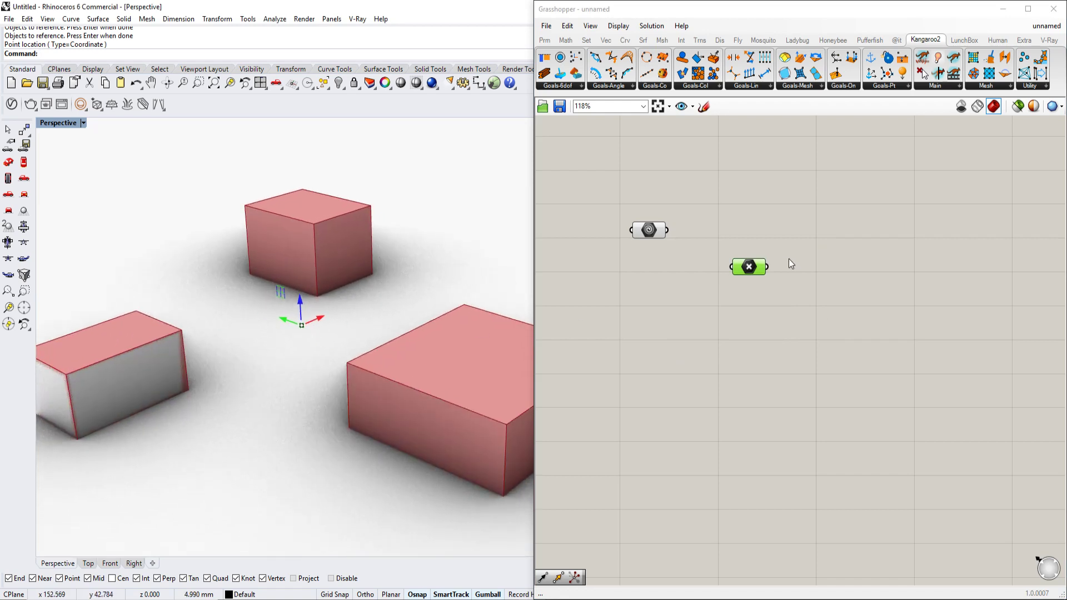
Add a Deconstruct Brep component above the Point parameter and feed the Geometry parameter into its Brep input.
right_click_drag(838, 302, 798, 298)
double_click(810, 267)
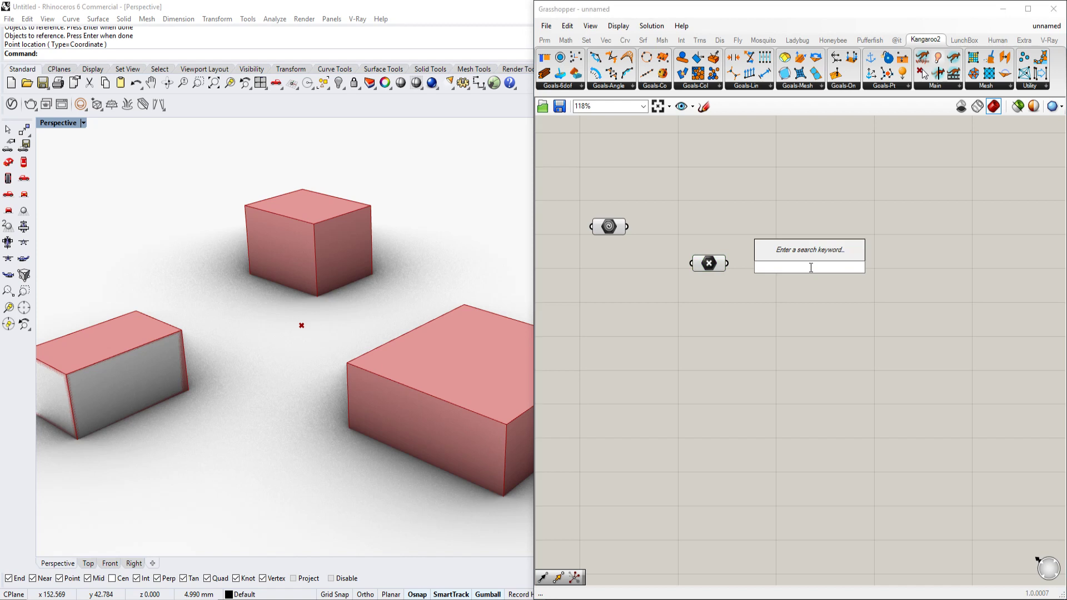
type("deconst")
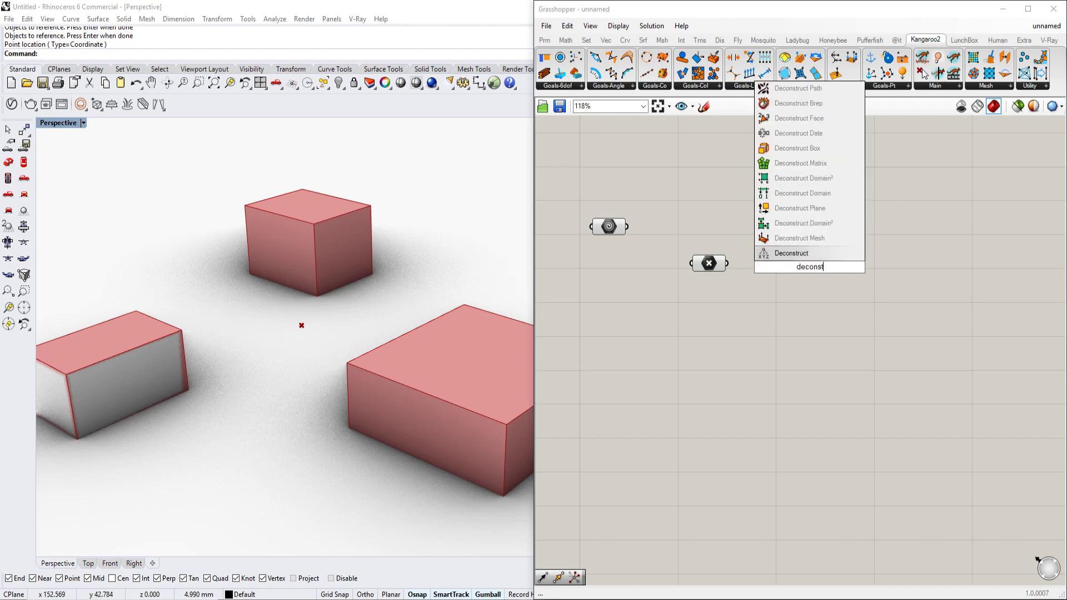
left_click(798, 102)
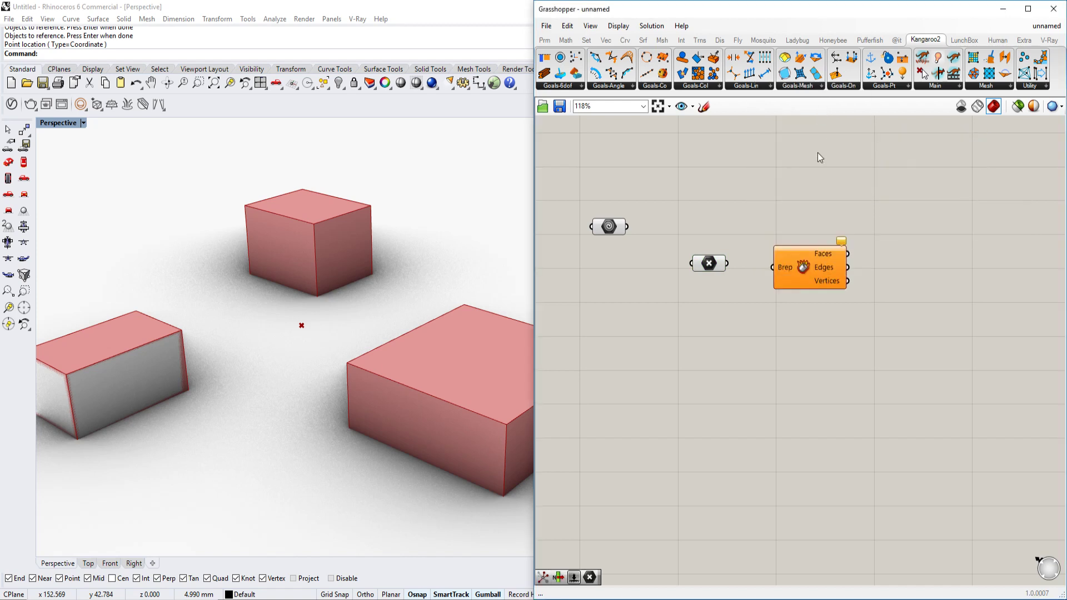
scroll(800, 233, "up", 1)
left_click_drag(779, 276, 598, 226)
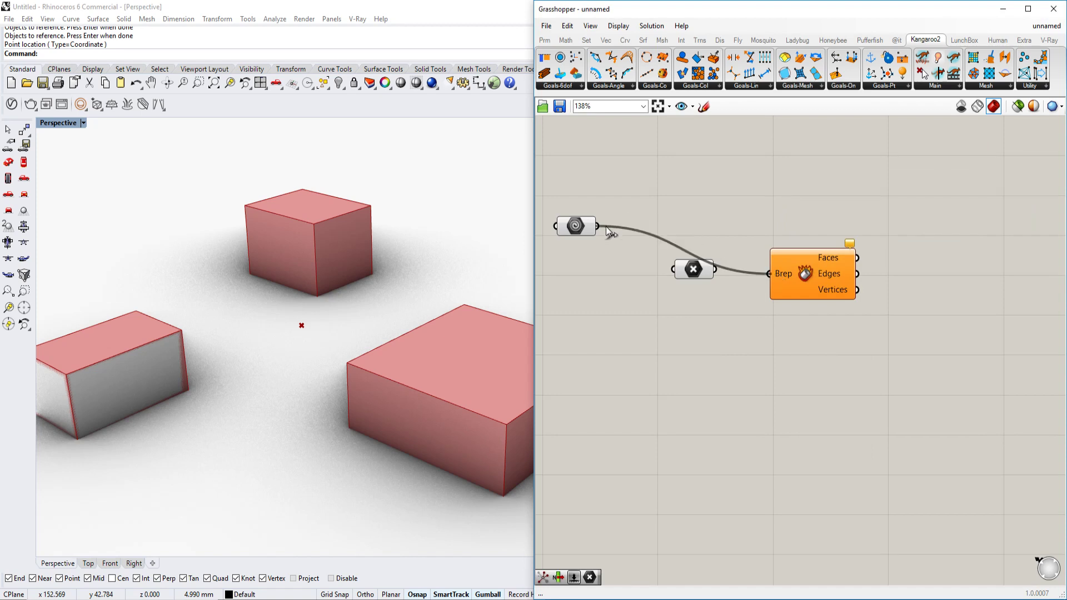
left_click_drag(804, 285, 792, 188)
Examine the deconstructed vertices of the blocks and the reference point between them.
mouse_move(566, 245)
right_mouse_down()
mouse_move(565, 274)
mouse_move(453, 339)
right_mouse_up()
scroll(719, 256, "up", 2)
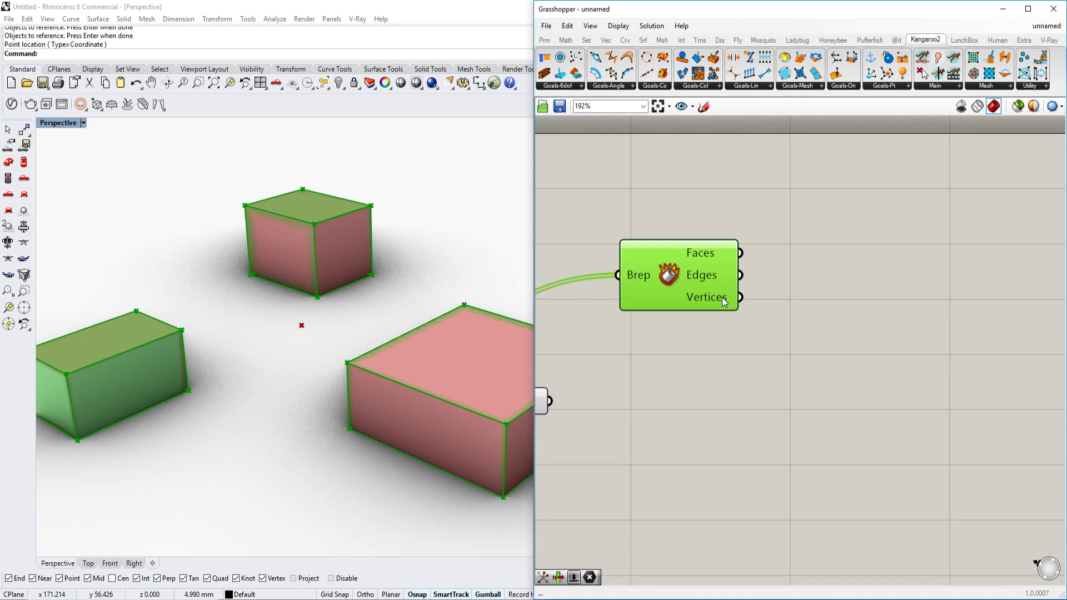
scroll(745, 314, "down", 3)
left_click(785, 302)
scroll(725, 303, "down", 2)
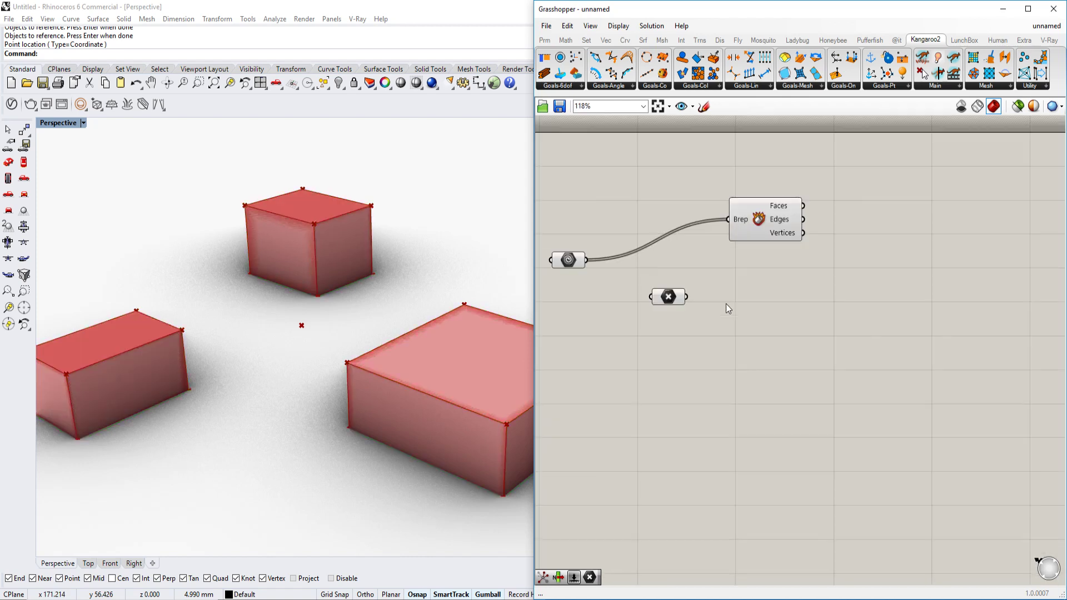
scroll(726, 303, "up", 2)
left_click(658, 298)
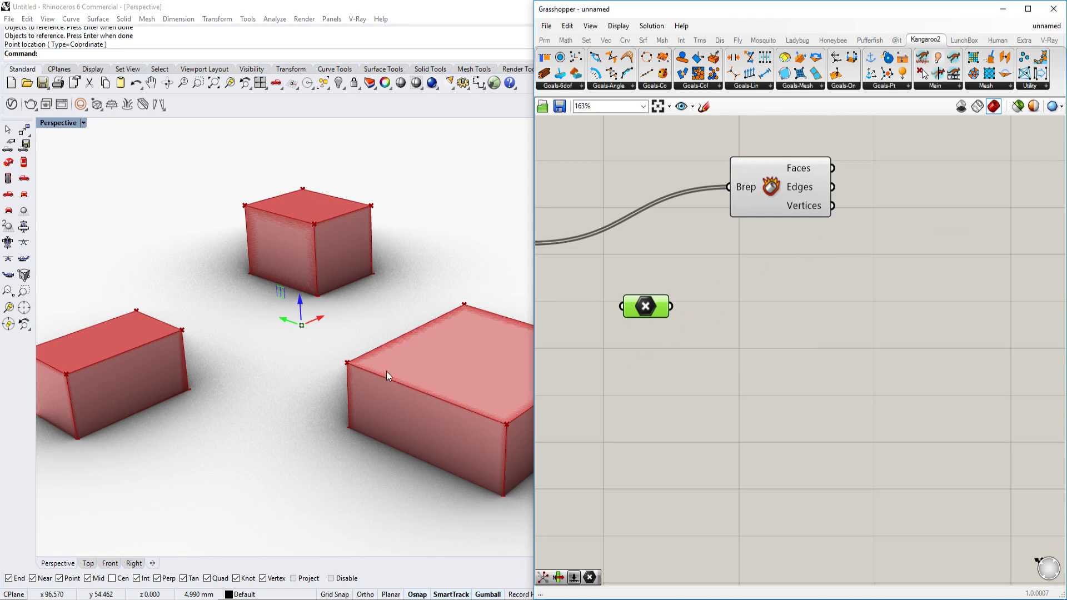
left_click(861, 369)
Add a Closest Points component below Deconstruct Brep, to the right of the Point parameter.
double_click(862, 369)
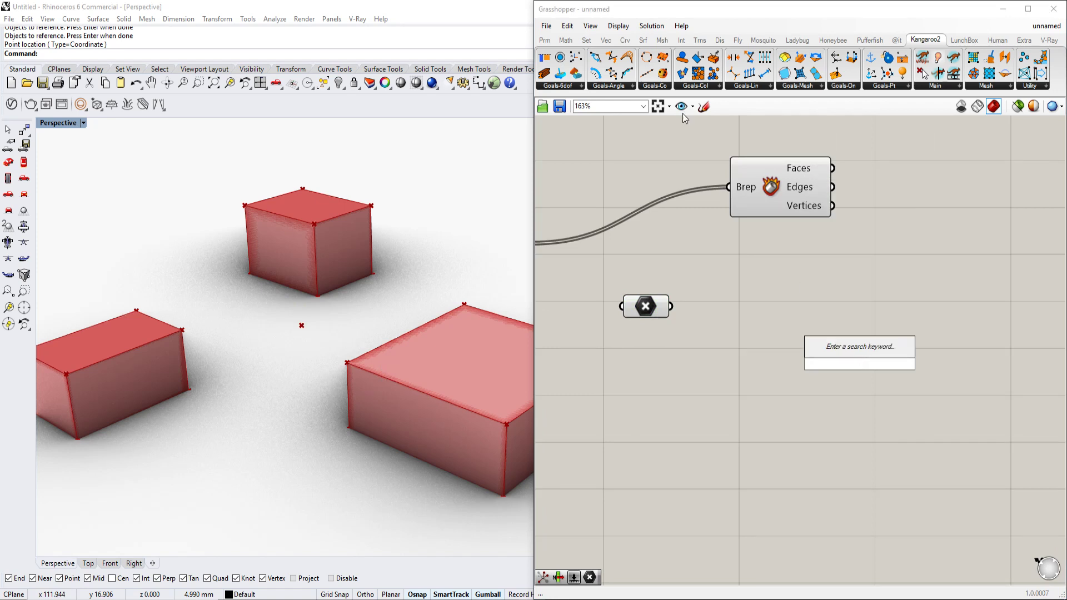
left_click(625, 41)
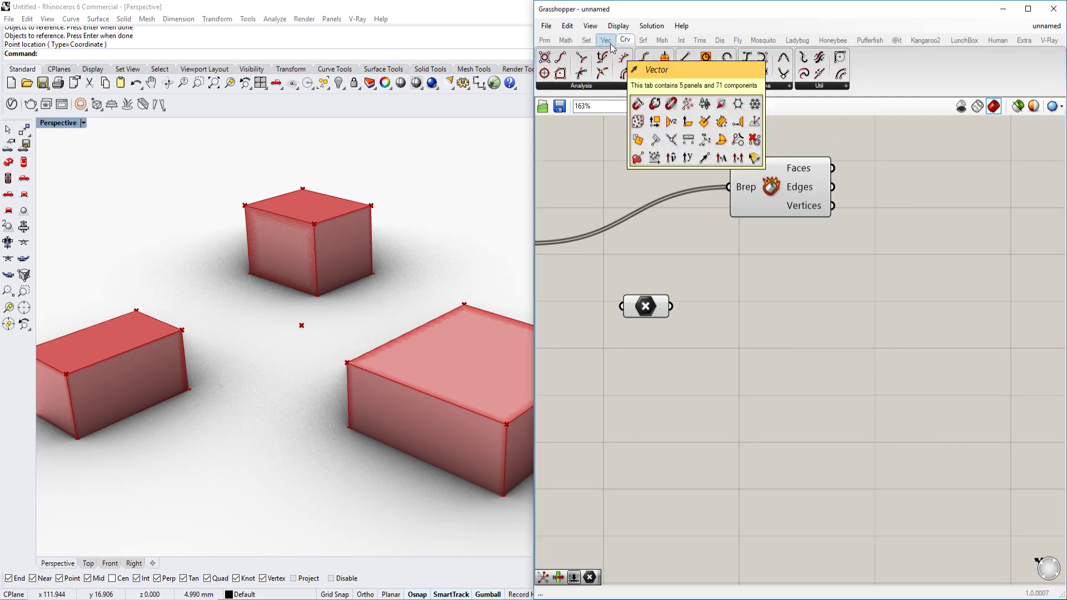
double_click(814, 343)
type("closes")
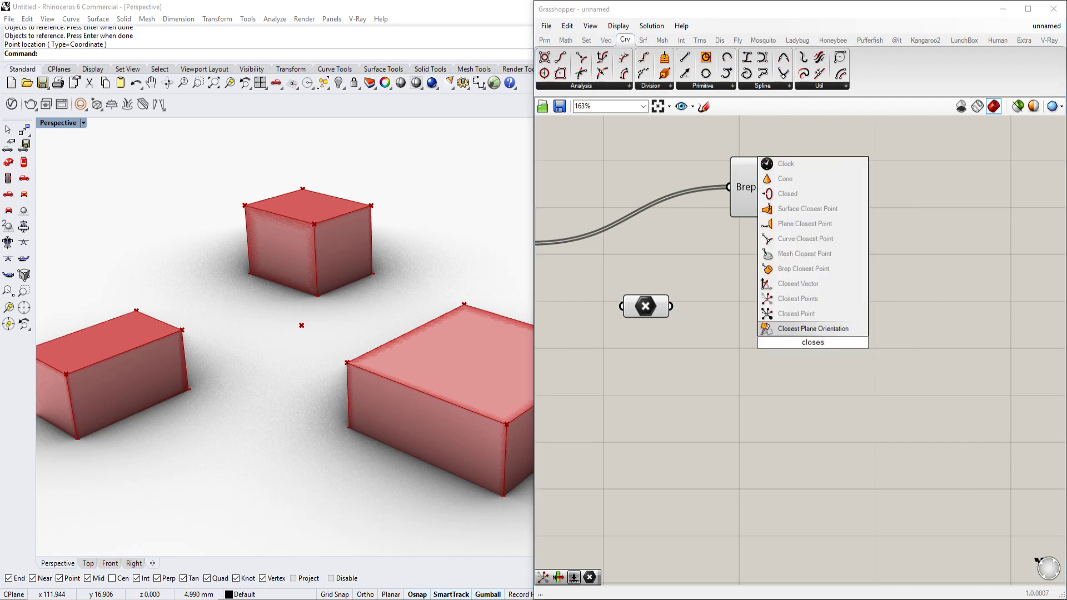
left_click(822, 314)
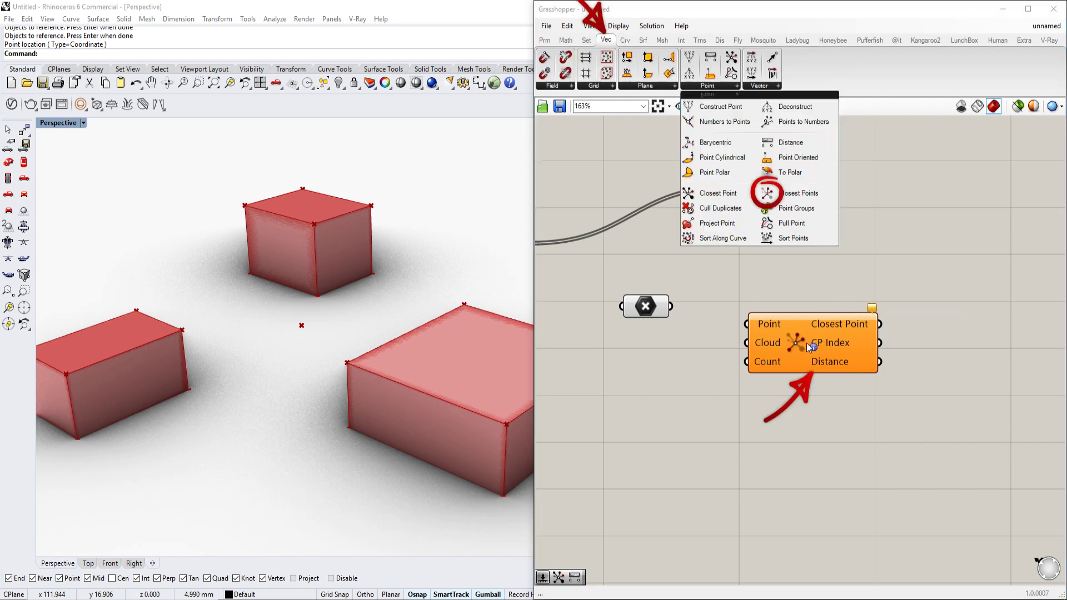
left_click_drag(791, 325, 898, 313)
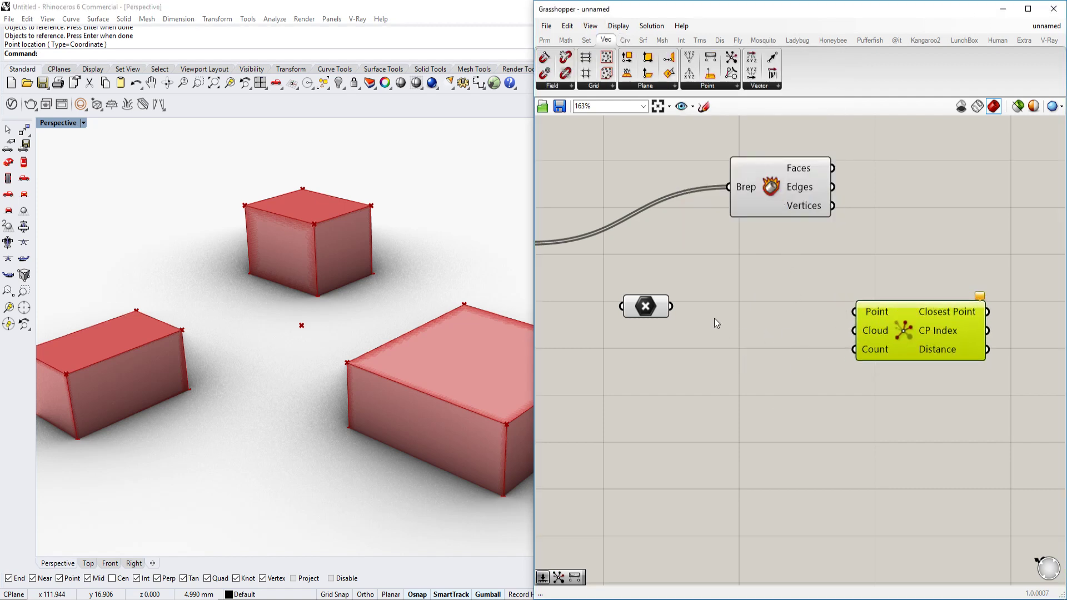
Connect the Point parameter to the Point input of Closest Points and the brep Vertices to its Cloud input.
left_click_drag(671, 306, 850, 330)
left_click_drag(828, 207, 671, 306)
right_click_drag(865, 291, 837, 295)
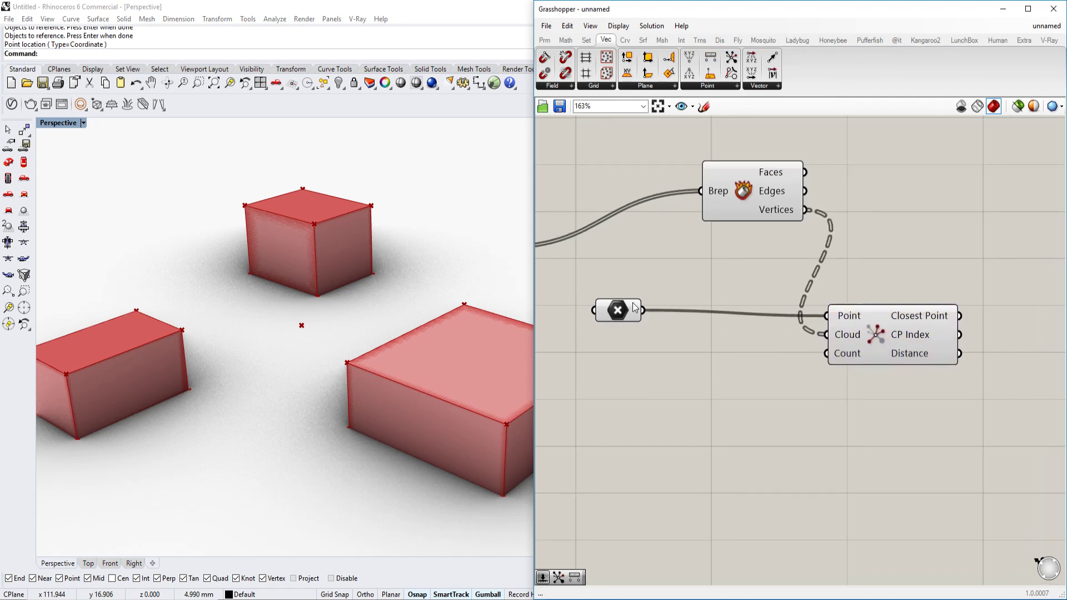
Examine the reference point and the inputs of the Closest Points component.
left_click(615, 307)
right_click_drag(773, 321, 696, 319)
scroll(695, 319, "down", 2)
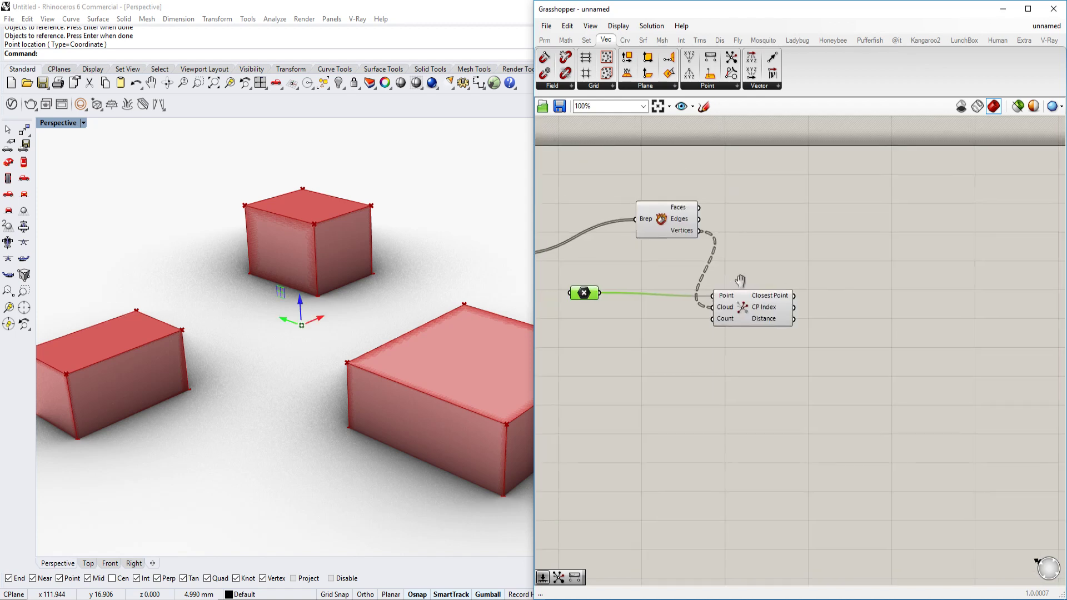
scroll(873, 281, "up", 4)
double_click(904, 319)
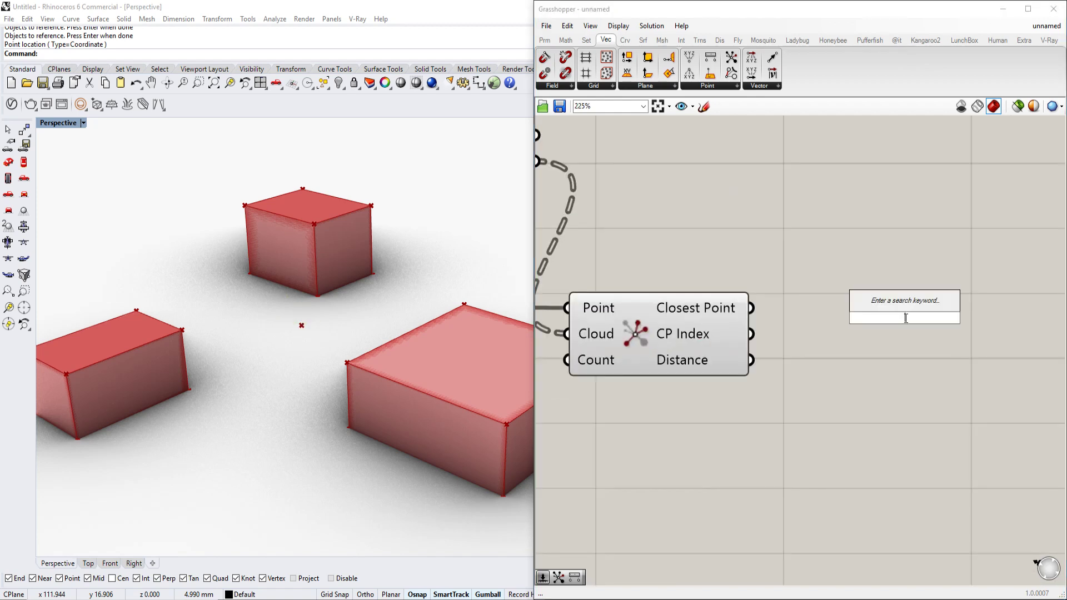
key("Escape")
scroll(829, 335, "down", 1)
scroll(691, 334, "up", 1)
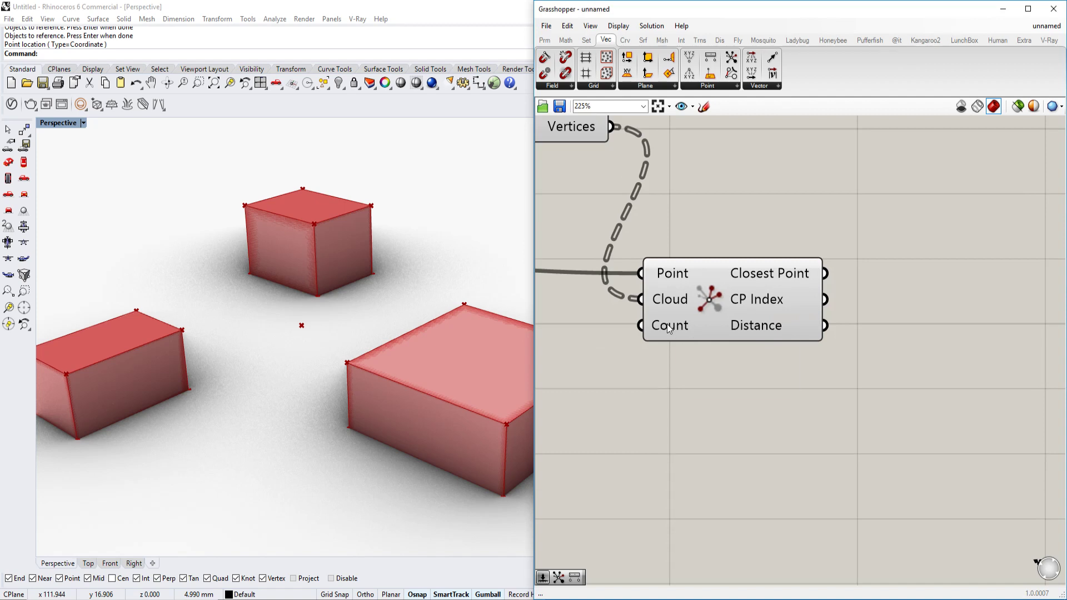
Add a number slider set to 2 below Closest Points and connect it to the Count input.
scroll(666, 325, "down", 1)
scroll(613, 352, "up", 1)
double_click(612, 352)
key("Escape")
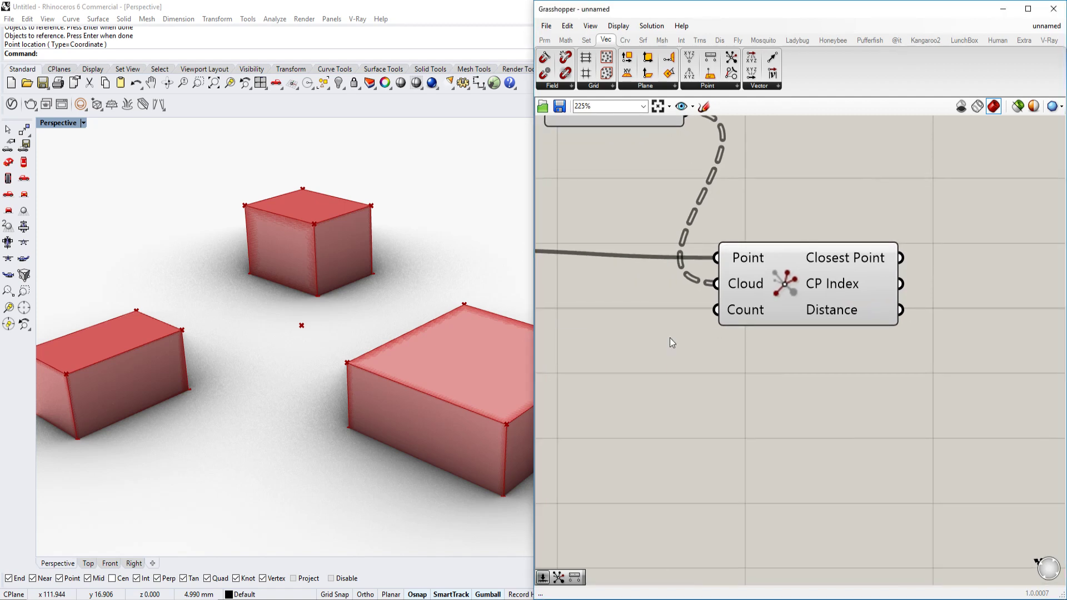
key("ctrl+v")
left_click_drag(766, 346, 716, 310)
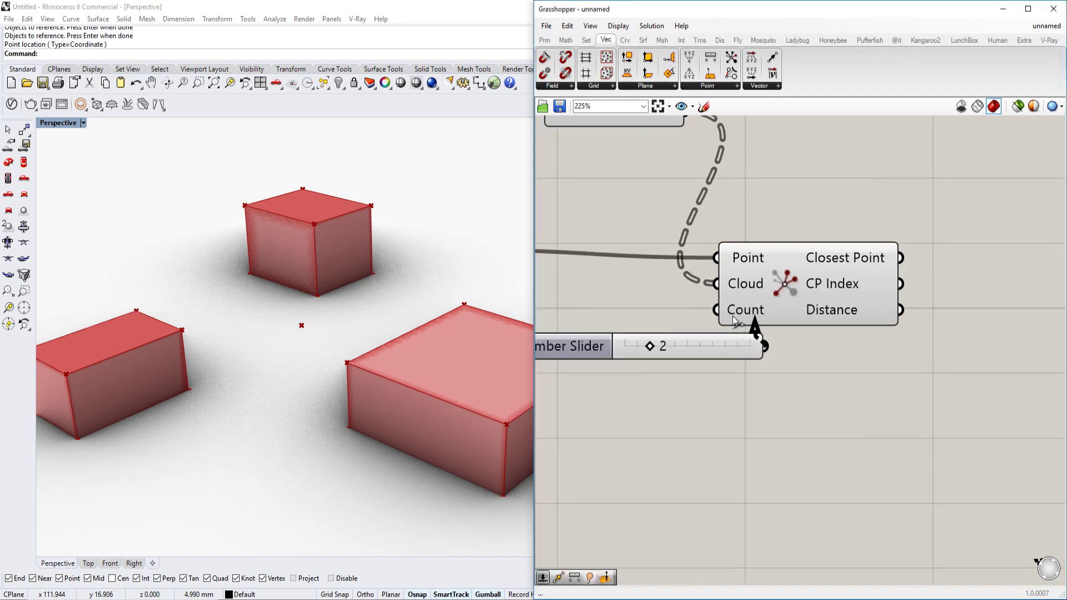
scroll(777, 348, "down", 3)
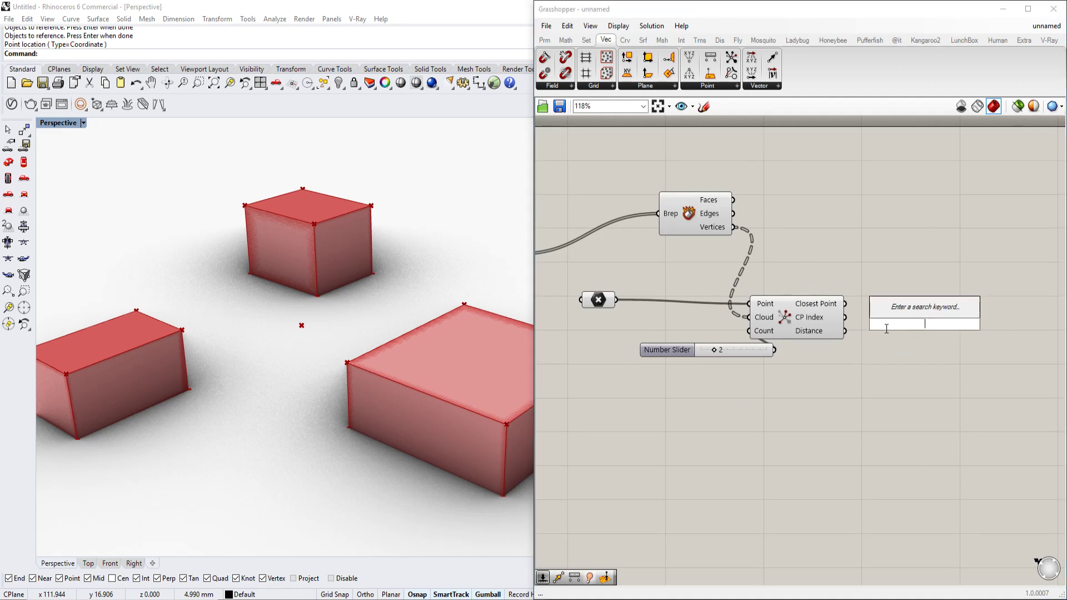
Turn off the viewport preview of all components in the definition.
scroll(926, 329, "down", 2)
key("ctrl+a")
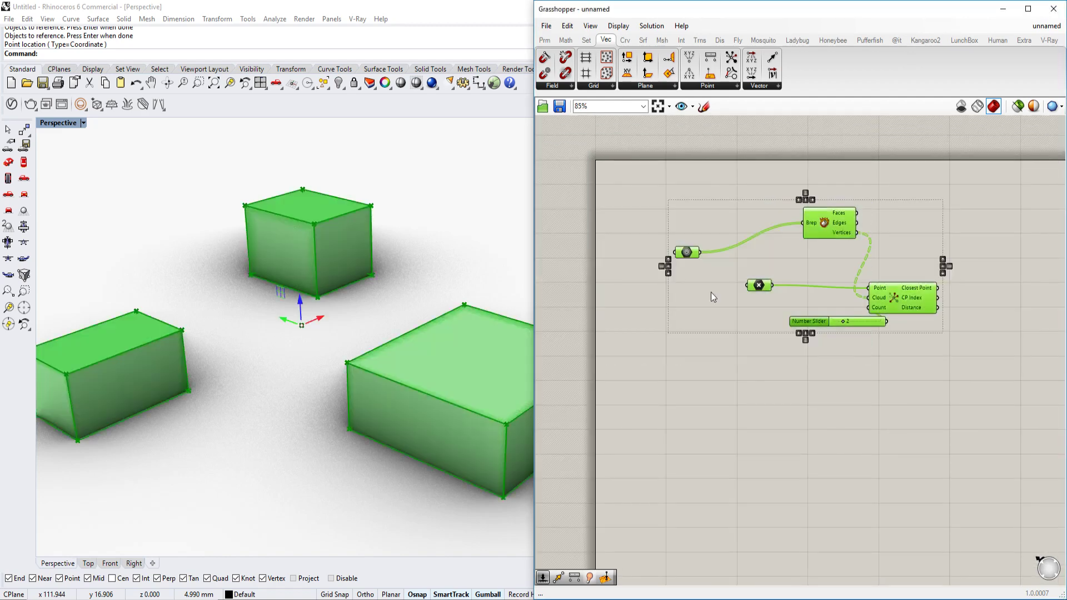
middle_click(822, 225)
left_click(898, 211)
Turn the viewport preview back on for the Closest Points component and the Point parameter.
scroll(847, 287, "up", 3)
left_click(795, 327)
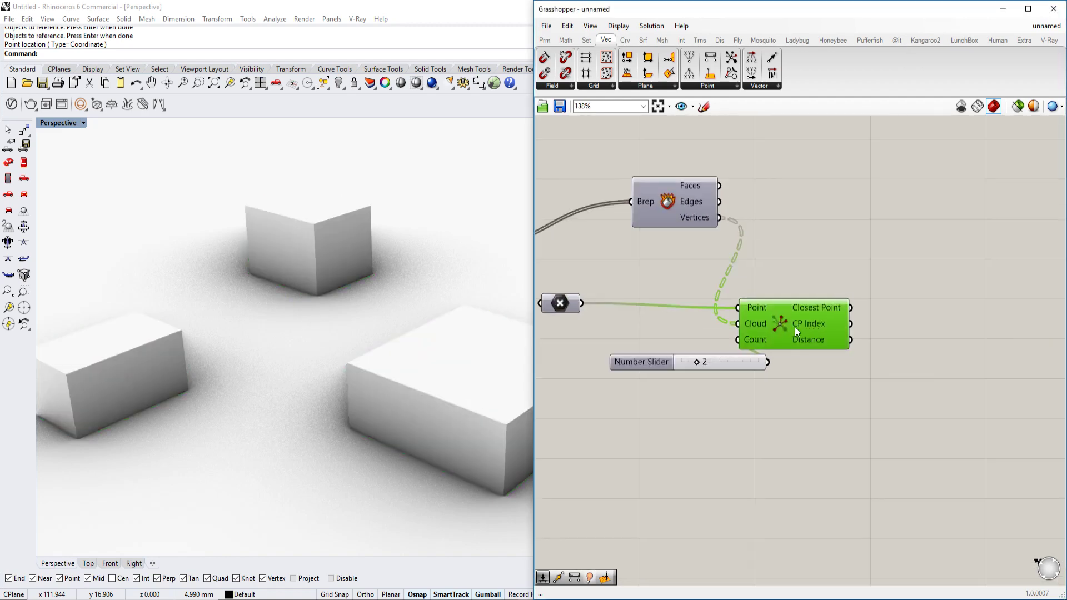
right_click(796, 328)
left_click(828, 345)
right_click_drag(356, 328, 185, 303)
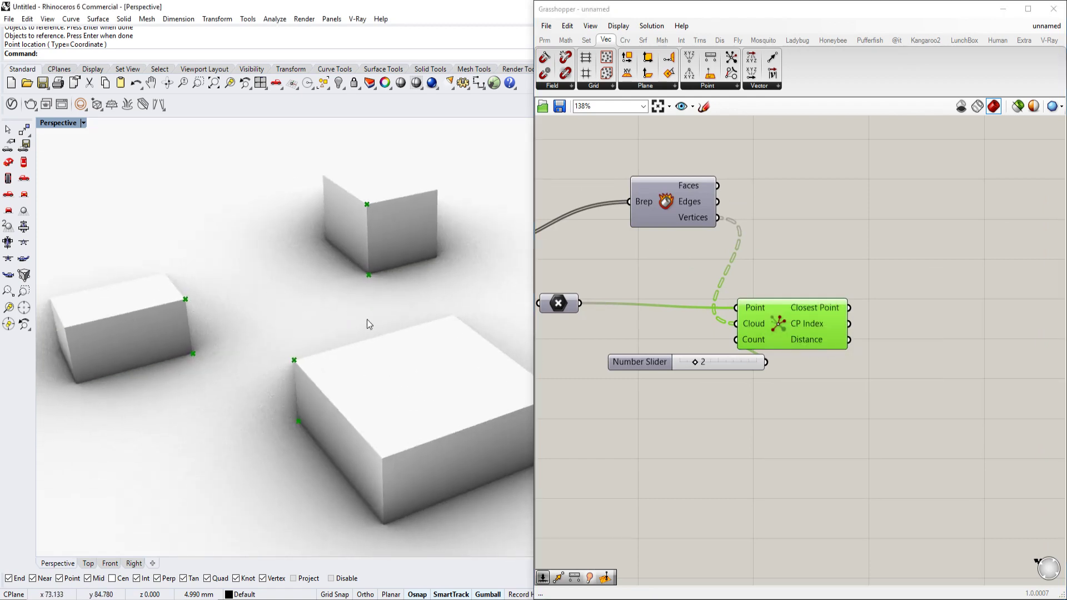
left_click(559, 302)
right_click(560, 302)
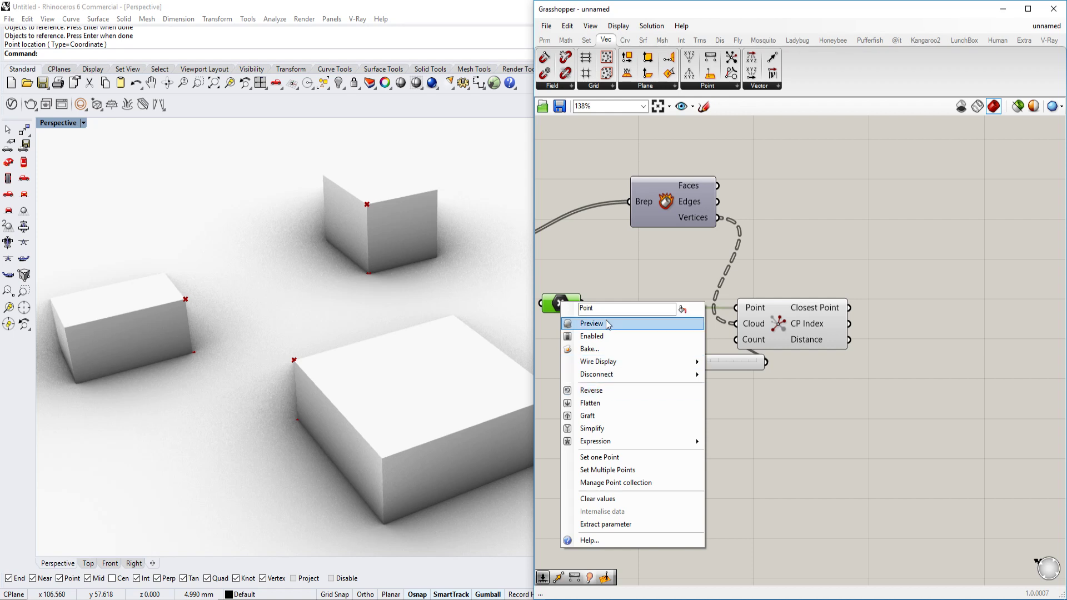
left_click(608, 325)
left_click(624, 254)
Move the reference point a short distance along its X axis and raise it above the blocks along Z.
left_click(560, 303)
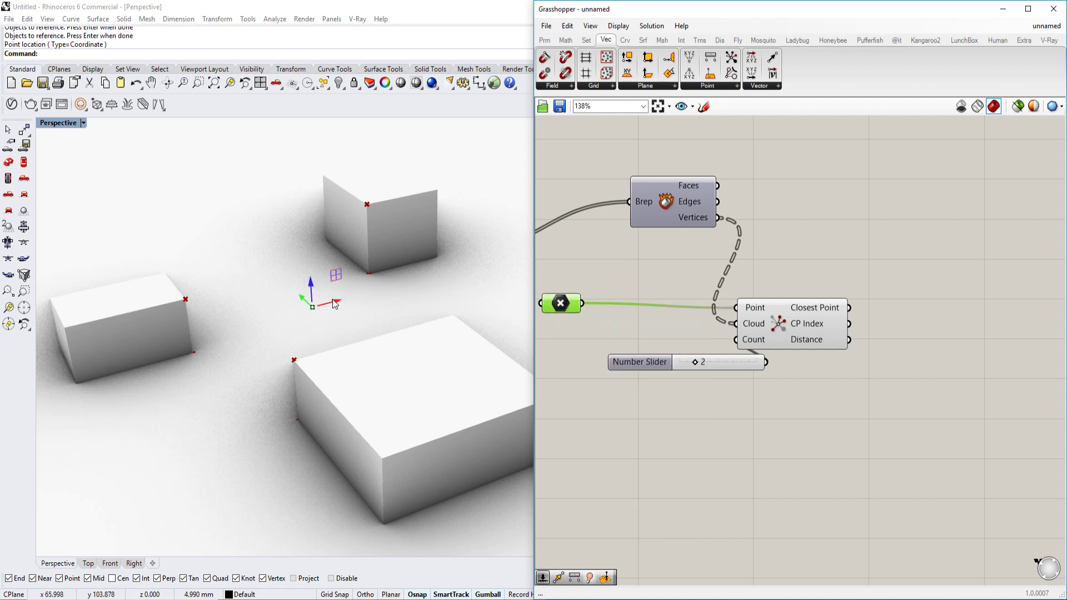
left_click_drag(335, 303, 306, 301)
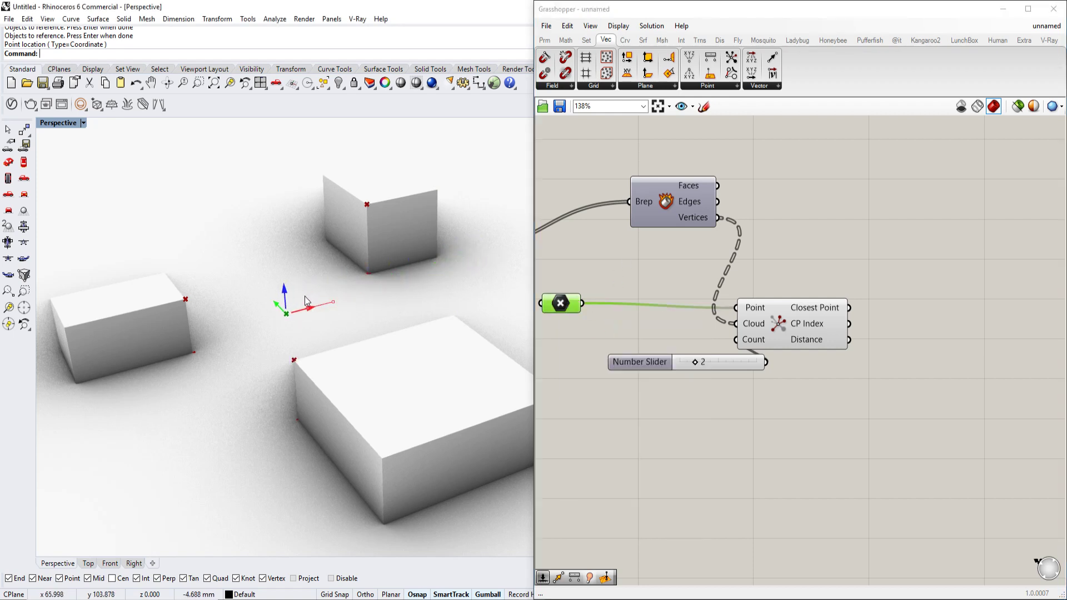
right_click_drag(305, 301, 411, 322)
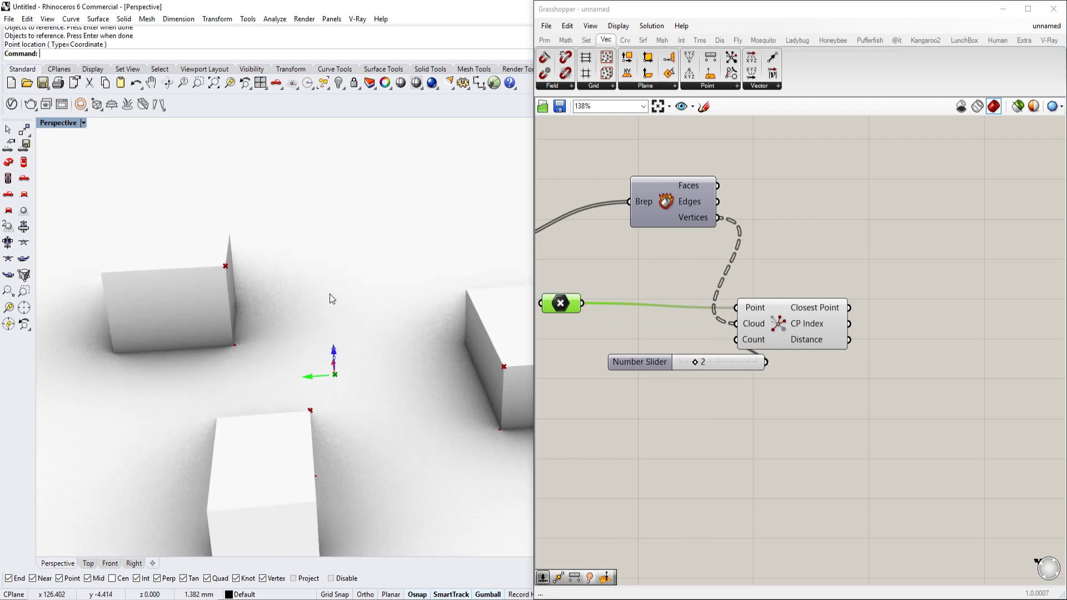
left_click_drag(334, 351, 328, 215)
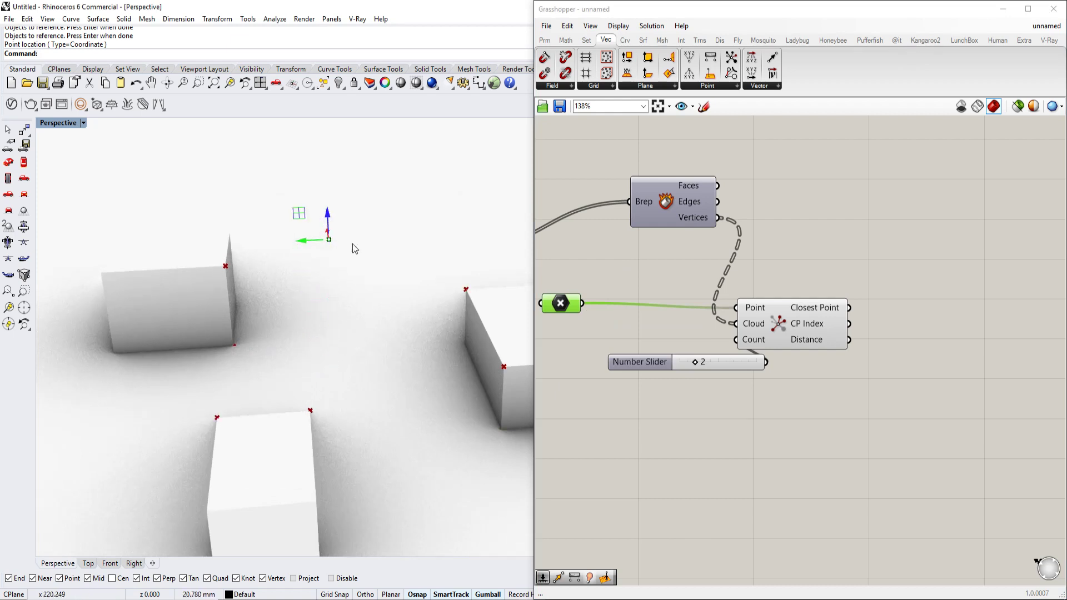
right_click_drag(352, 245, 325, 324)
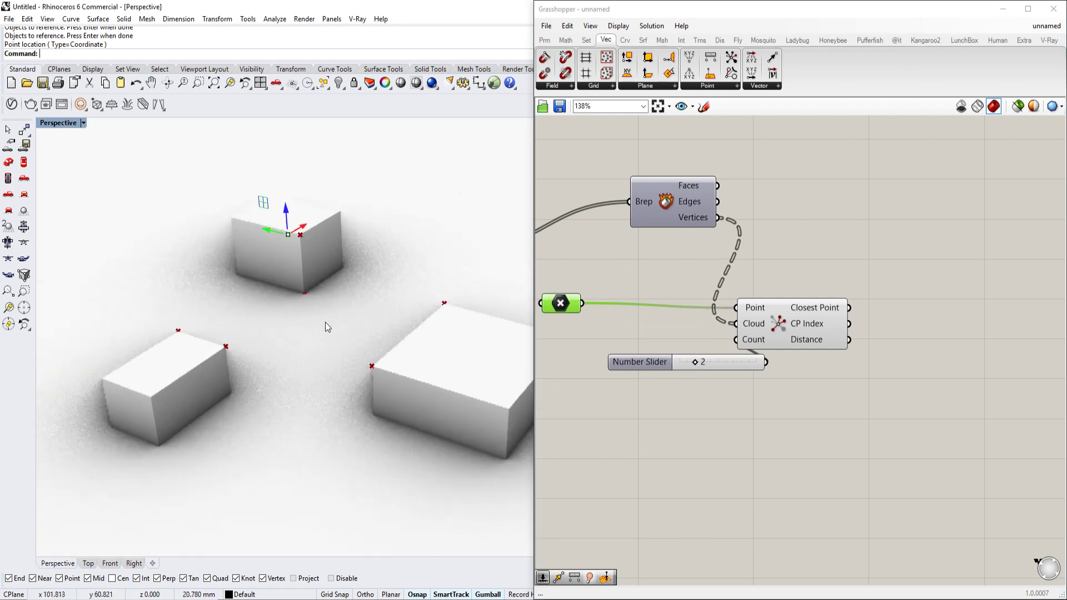
Add a PolyLine component to the right of Closest Points and connect the Closest Point output to its Vertices input.
right_click_drag(770, 316, 671, 310)
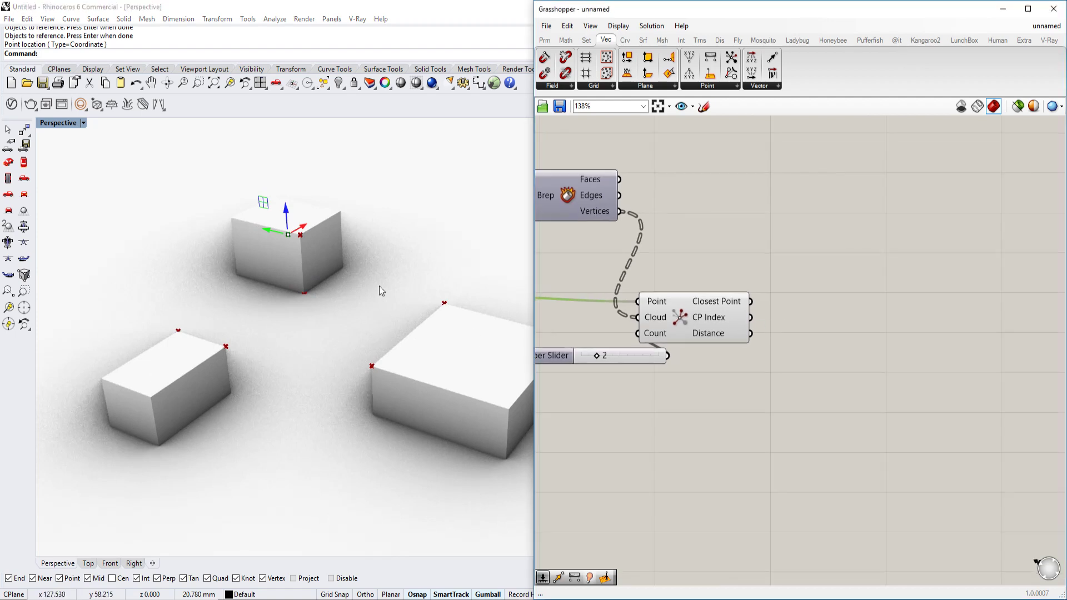
double_click(822, 317)
type("polylin")
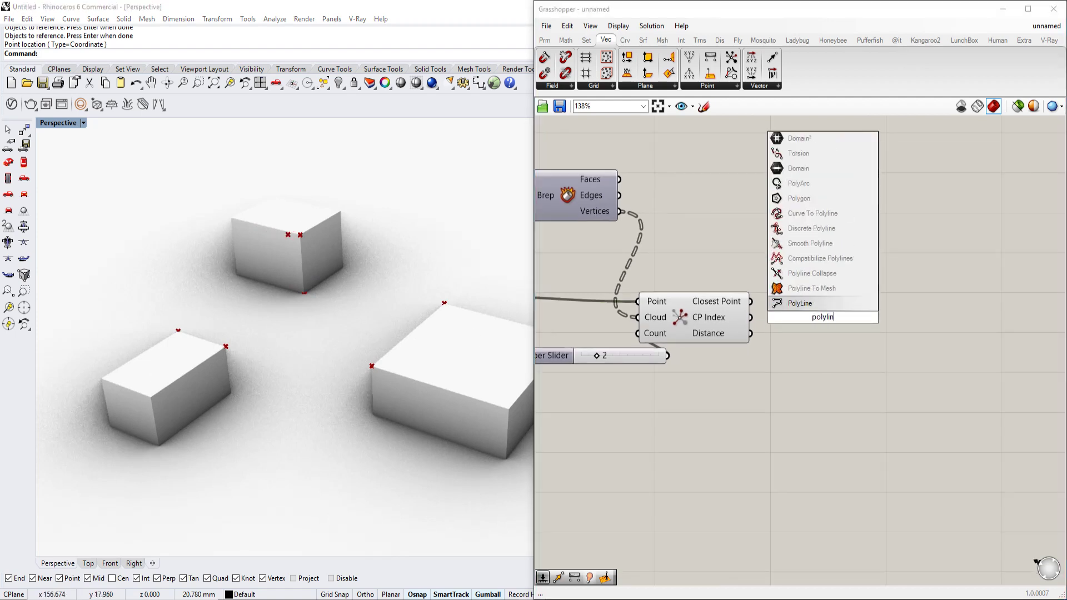
key("Return")
left_click_drag(772, 309, 869, 286)
right_click_drag(872, 325, 831, 324)
scroll(831, 324, "up", 2)
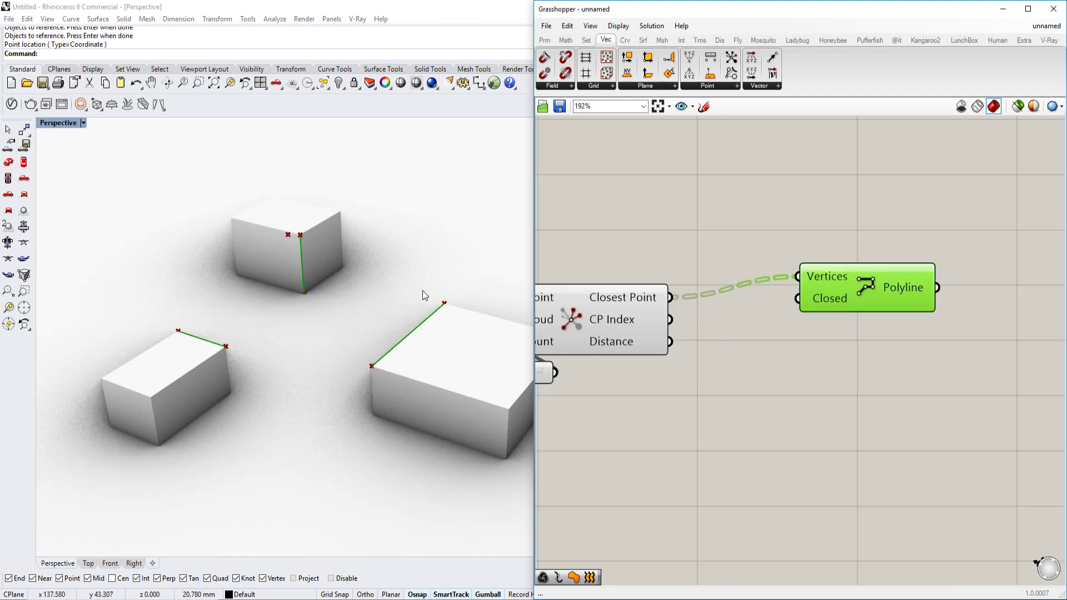
Flatten the Closest Point output so a single polyline runs through the points of all blocks.
right_click(813, 277)
mouse_move(825, 275)
mouse_move(663, 302)
right_click(650, 298)
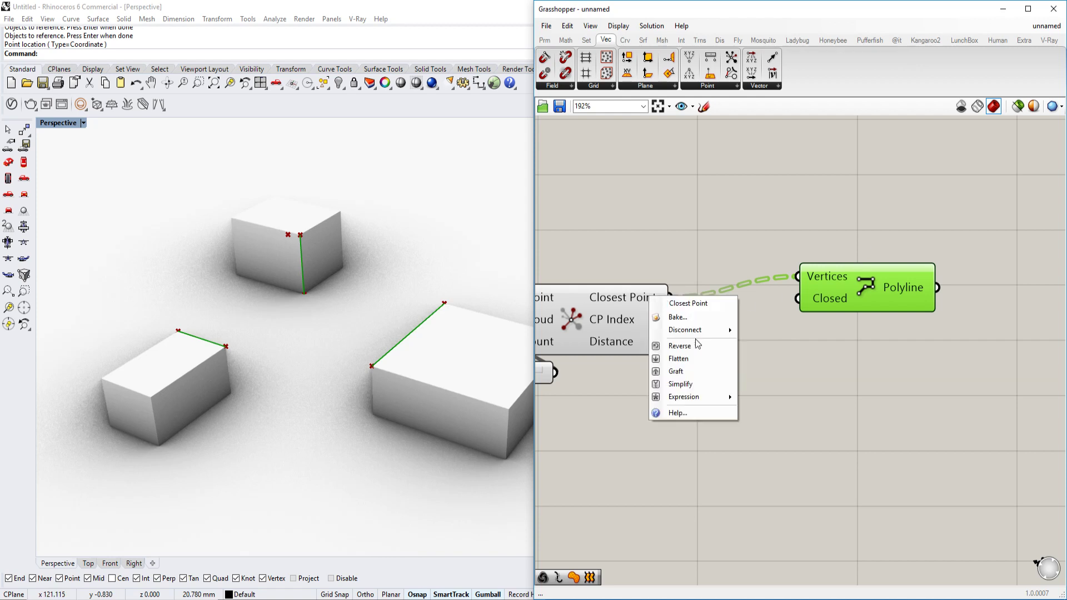
left_click(678, 359)
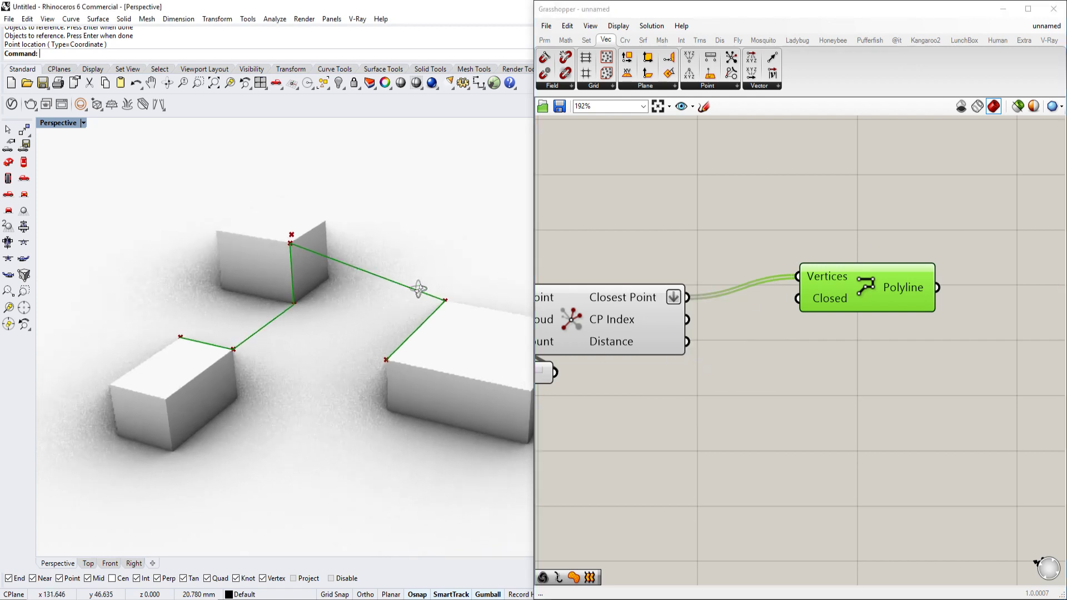
right_click_drag(419, 290, 369, 338)
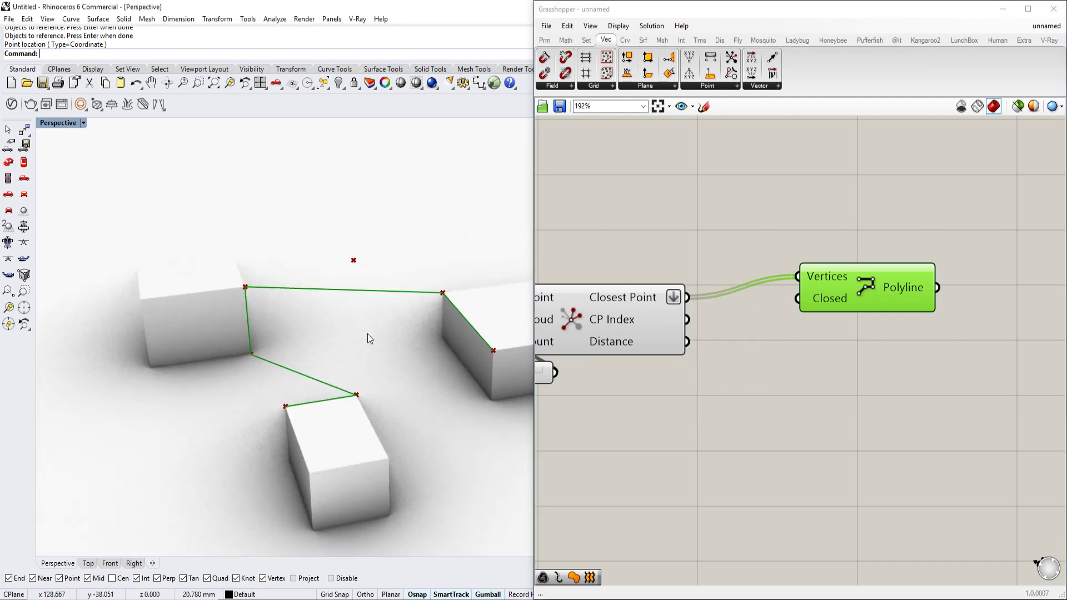
Reposition the reference point so that the two closest vertices of each block are upper corners.
scroll(789, 286, "down", 3)
scroll(583, 289, "up", 3)
left_click(550, 291)
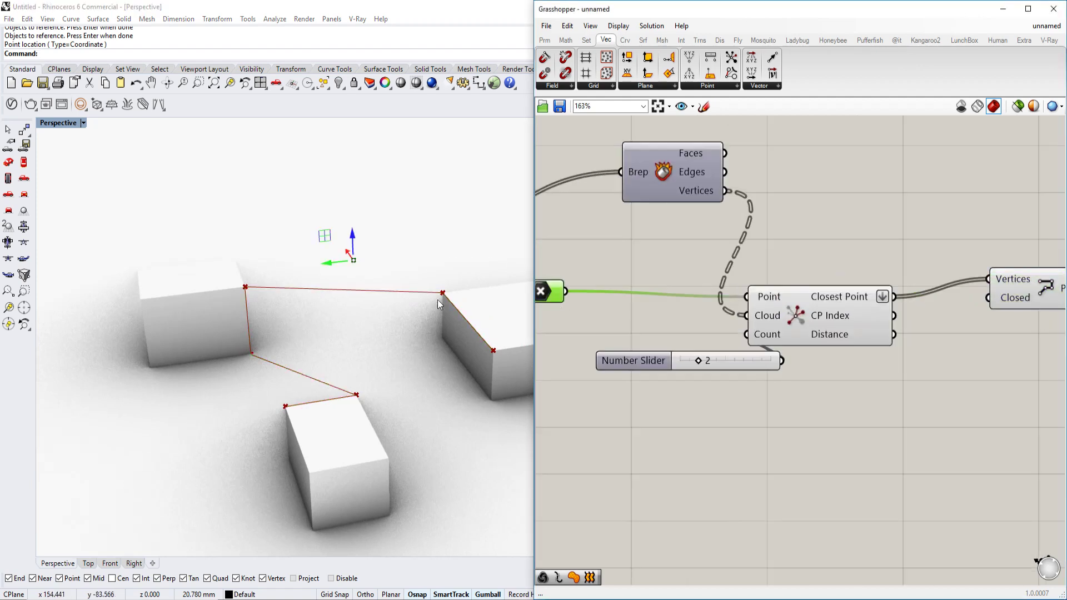
right_click_drag(438, 298, 389, 292)
left_click_drag(381, 289, 318, 305)
right_click_drag(318, 305, 323, 333)
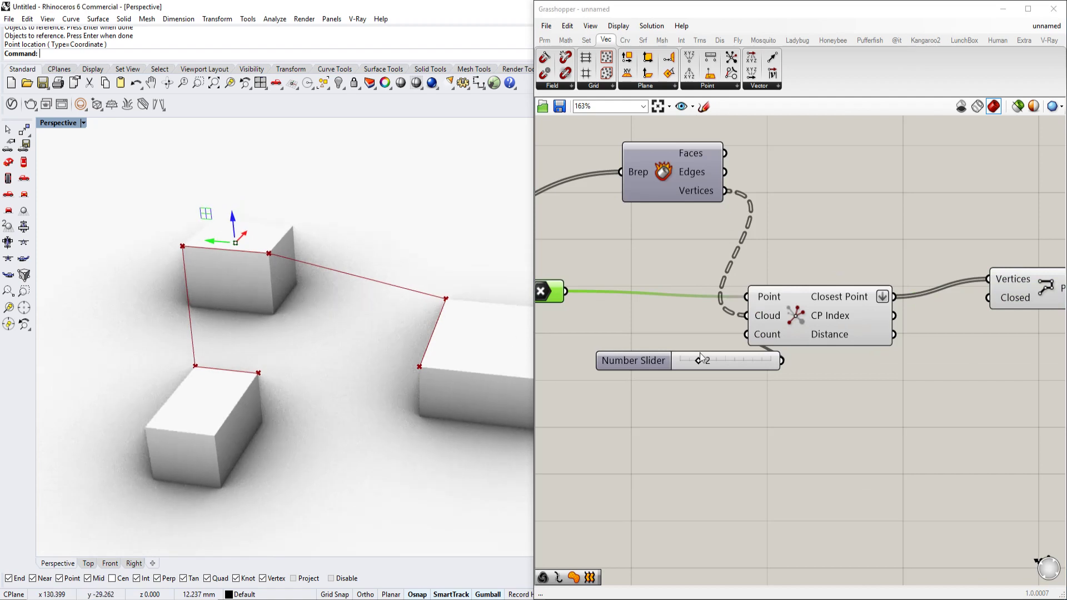
Set the Closed input of the PolyLine component to True.
right_click_drag(1053, 316, 932, 305)
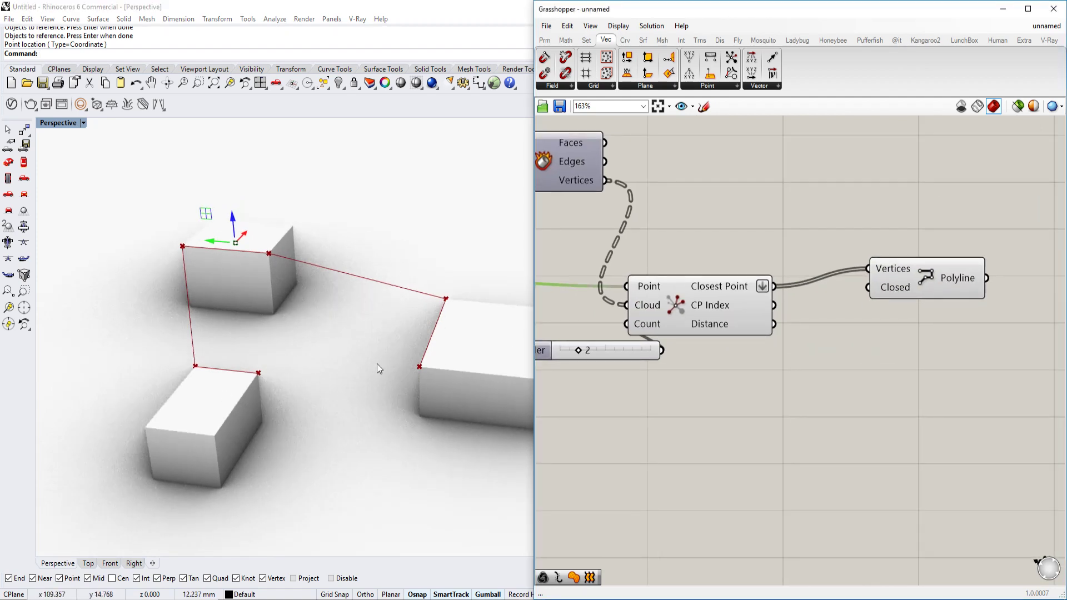
right_click(892, 288)
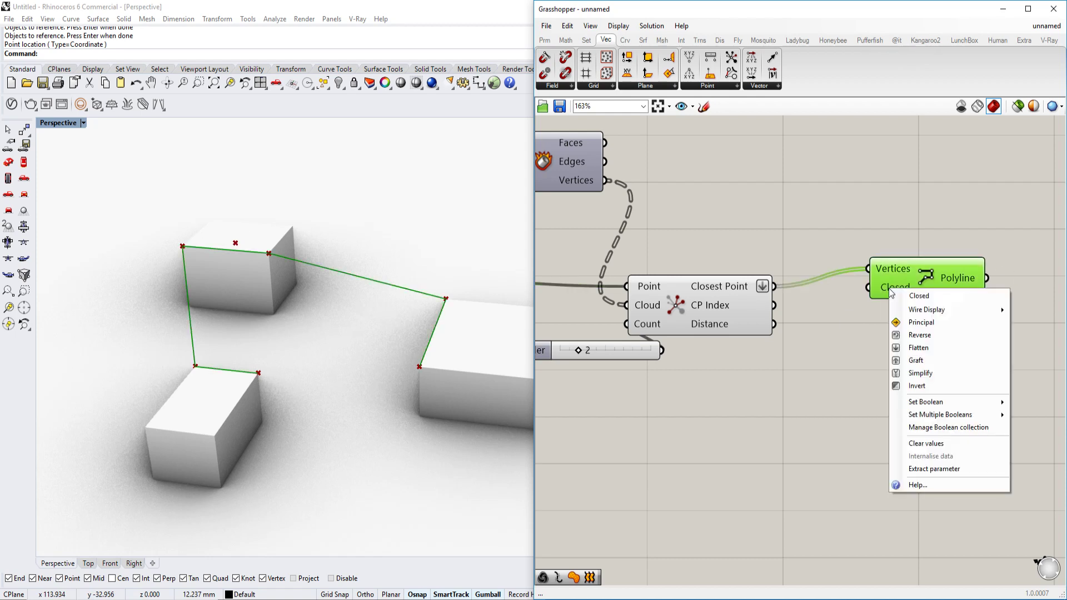
mouse_move(961, 402)
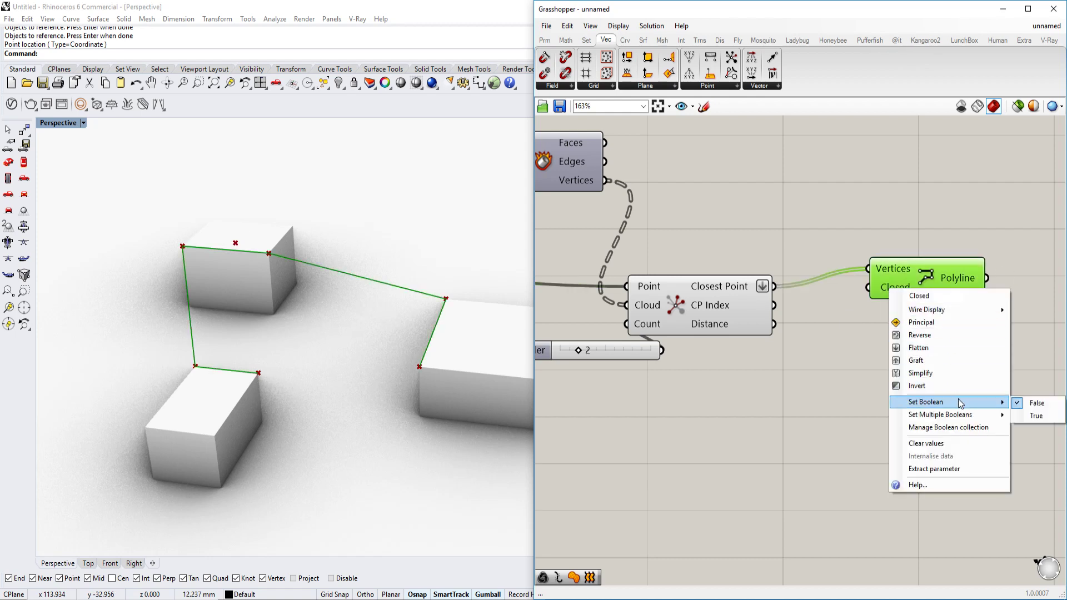
left_click(1036, 415)
left_click(792, 431)
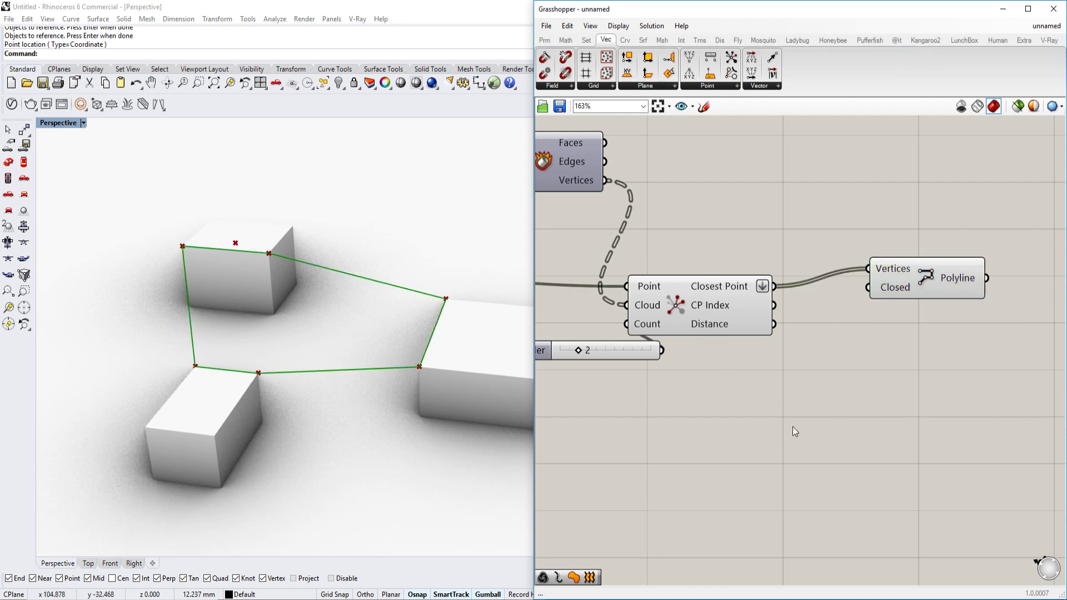
right_click_drag(318, 378, 354, 315)
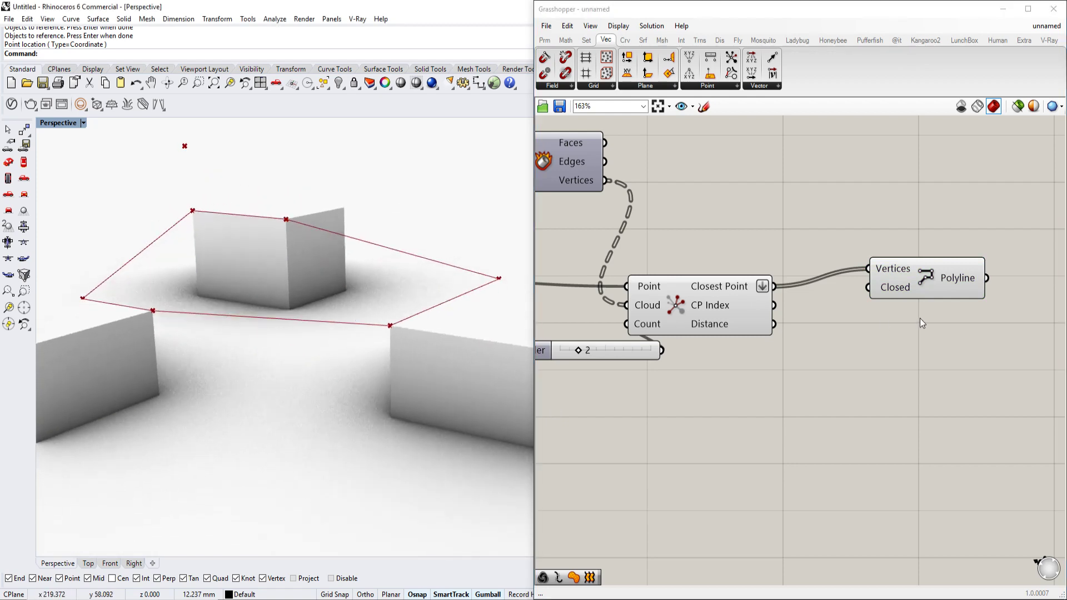
Add a Patch component, connect the Polyline output to its Curves input, and place it to the right of PolyLine.
right_click_drag(1048, 391, 912, 406)
double_click(911, 406)
type("patch")
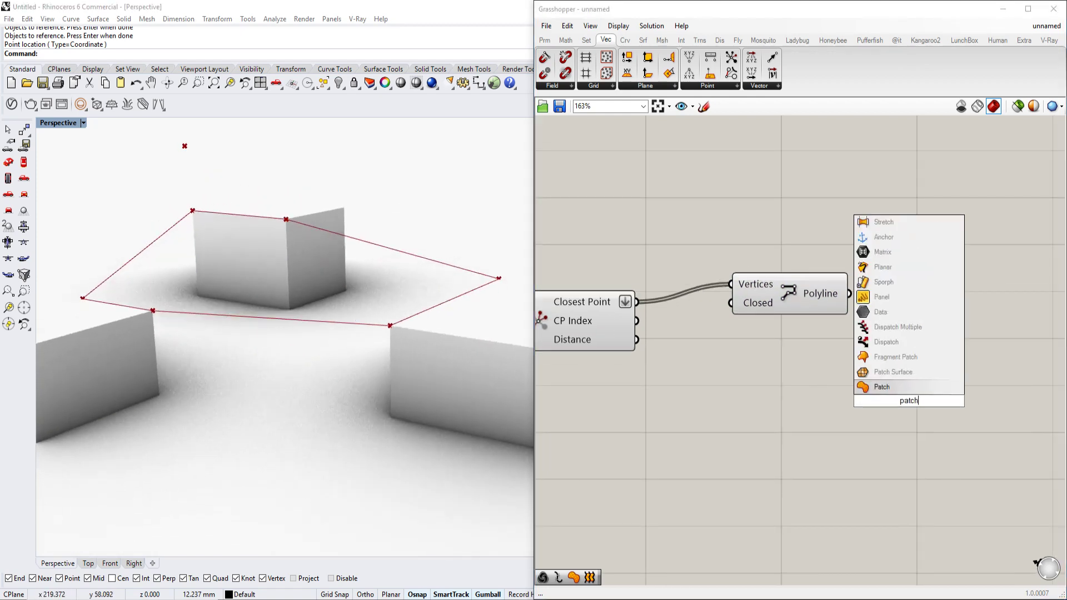
key("Return")
left_click_drag(852, 363, 853, 289)
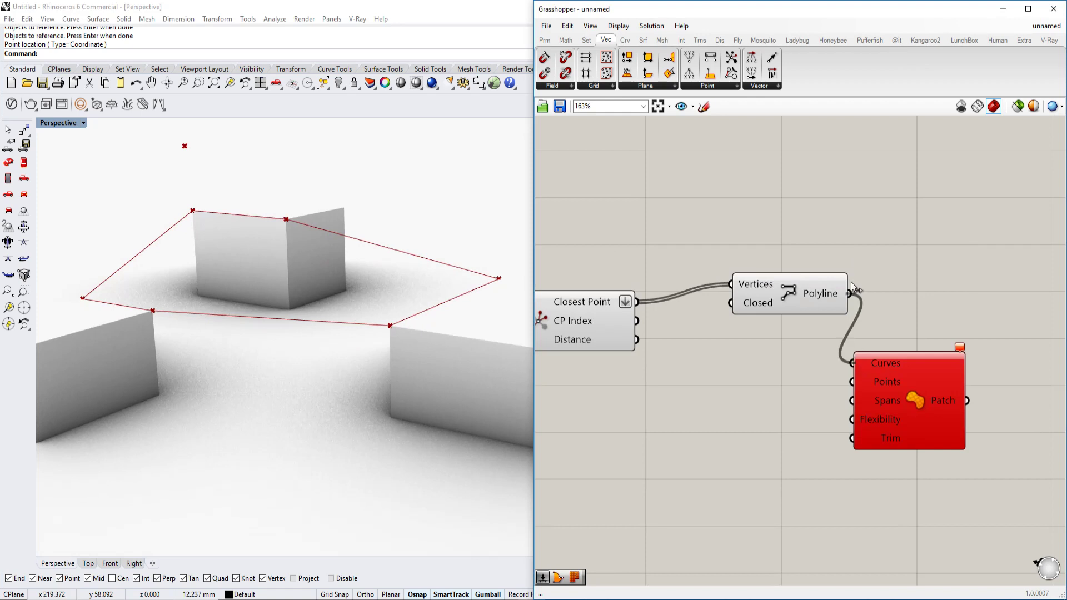
left_click_drag(905, 389, 937, 346)
Examine the patch surface spanning the blocks from several angles, along with its component.
right_click_drag(233, 388, 278, 395)
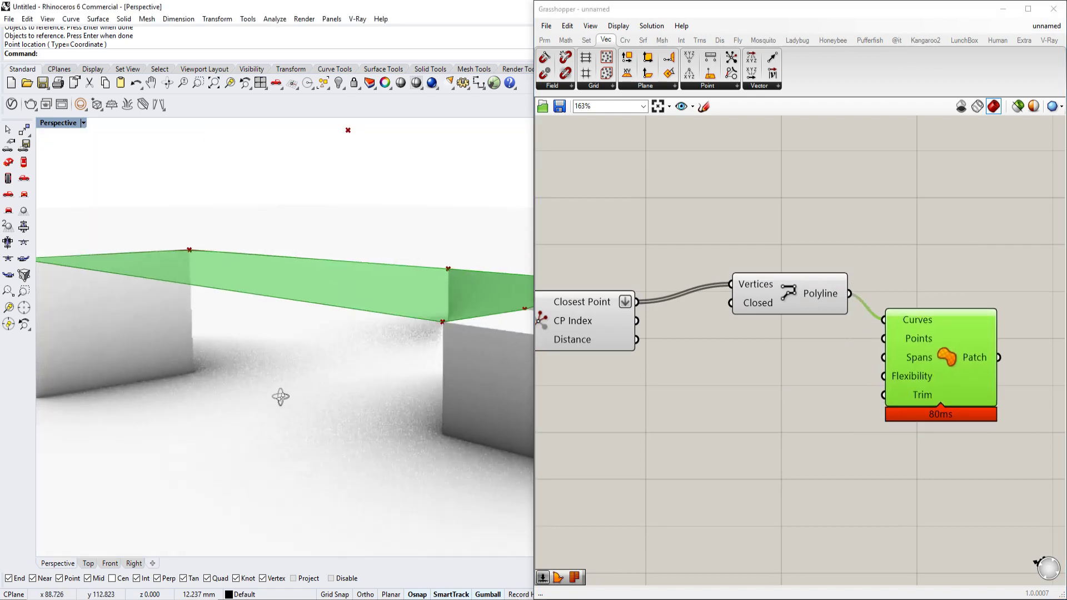
left_click(778, 248)
right_click_drag(274, 357, 270, 310)
scroll(317, 297, "down", 3)
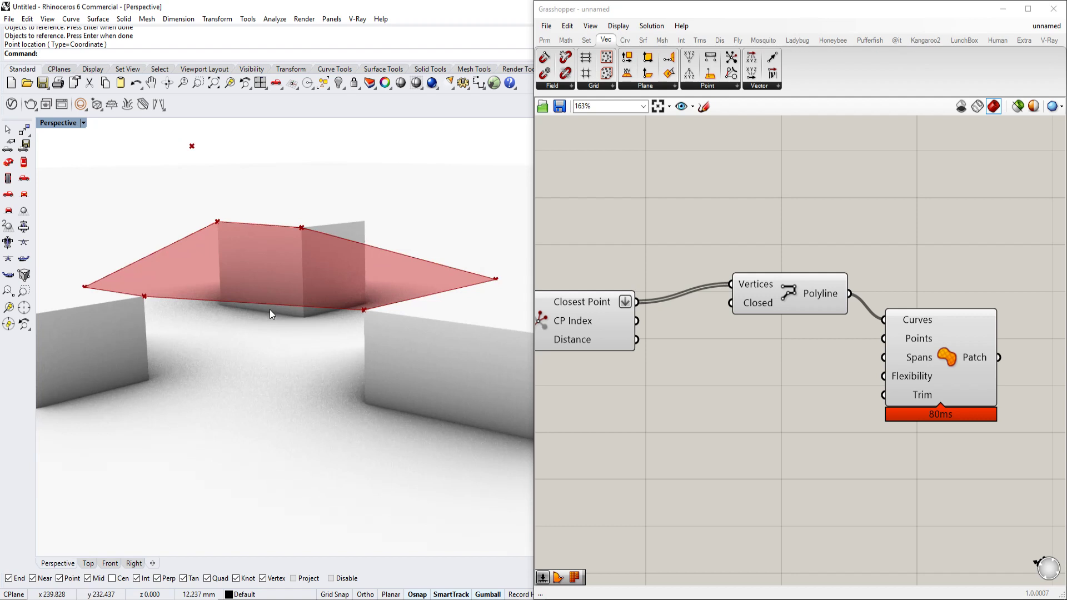
right_click_drag(950, 265, 838, 286)
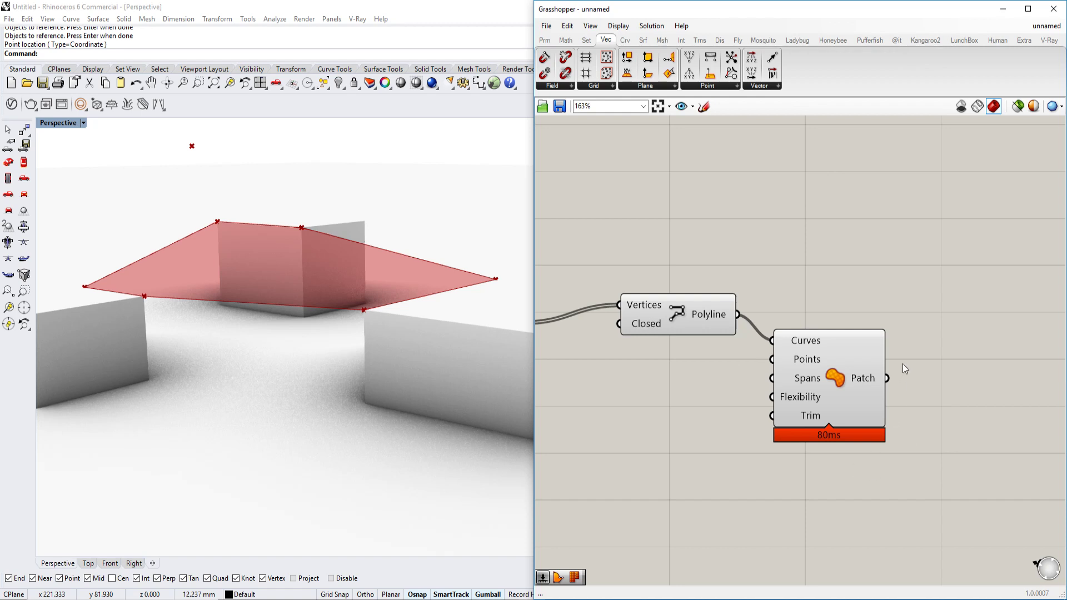
right_click_drag(384, 364, 369, 374)
right_click_drag(827, 358, 750, 363)
left_click(777, 375)
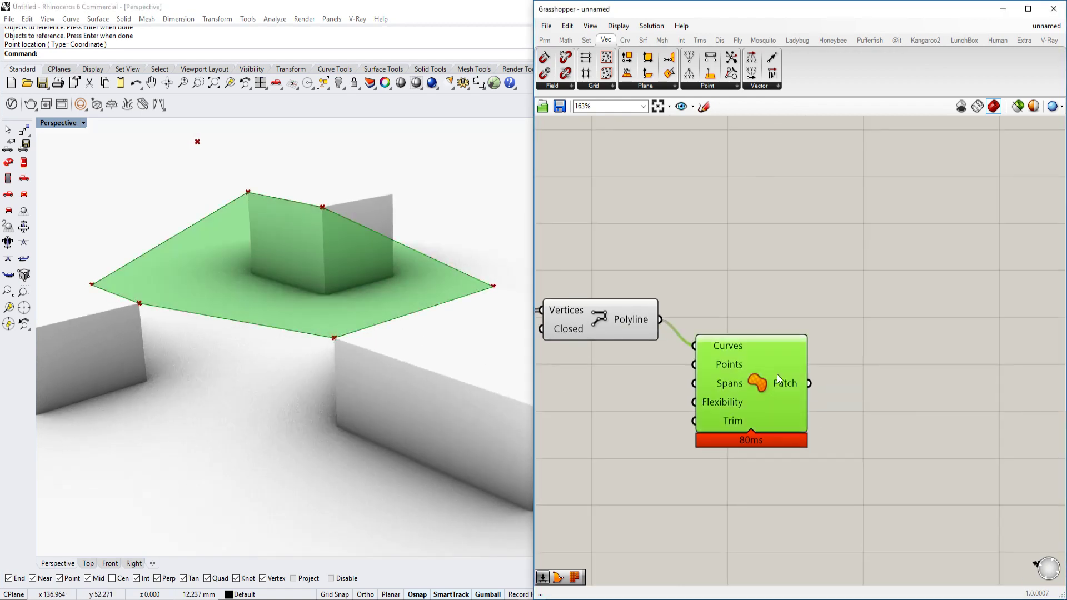
right_click_drag(840, 374, 778, 341)
scroll(778, 341, "down", 2)
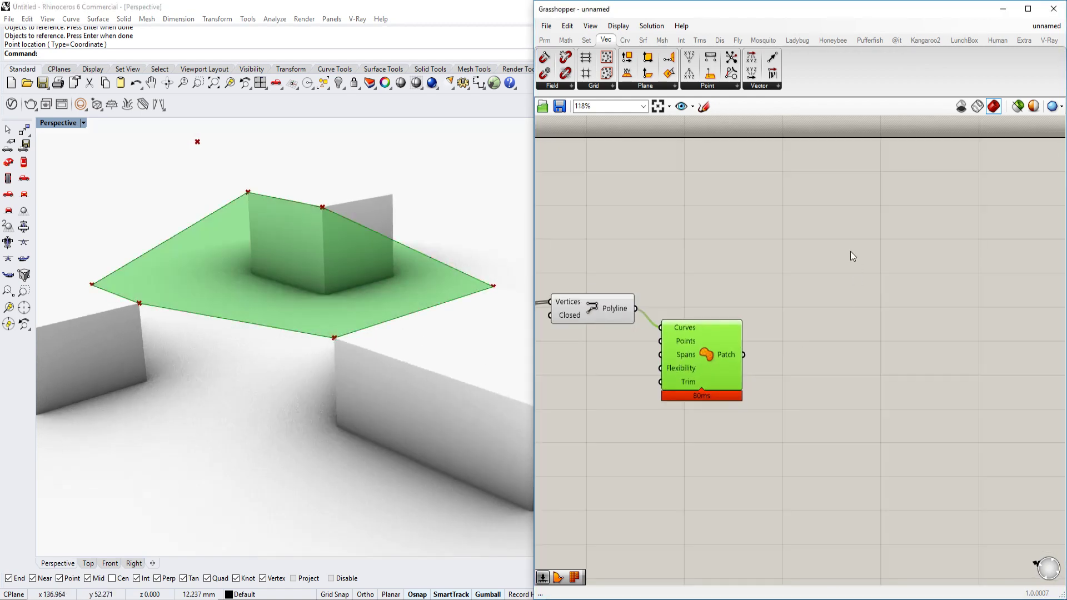
Display the Kangaroo2 components and widen the Grasshopper window over most of the Rhino viewport.
left_click(929, 40)
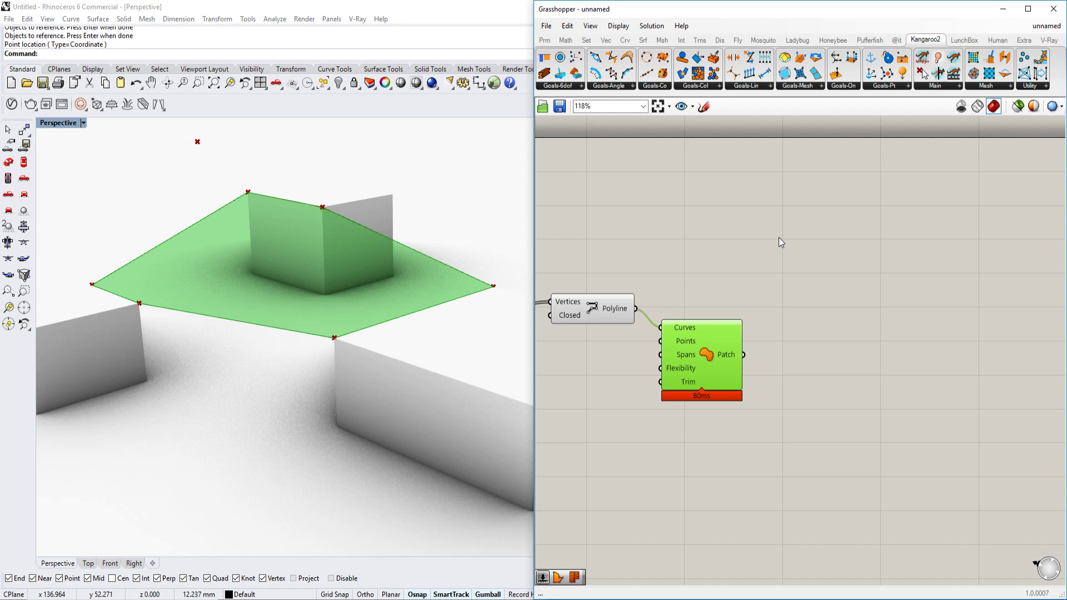
scroll(822, 279, "up", 3)
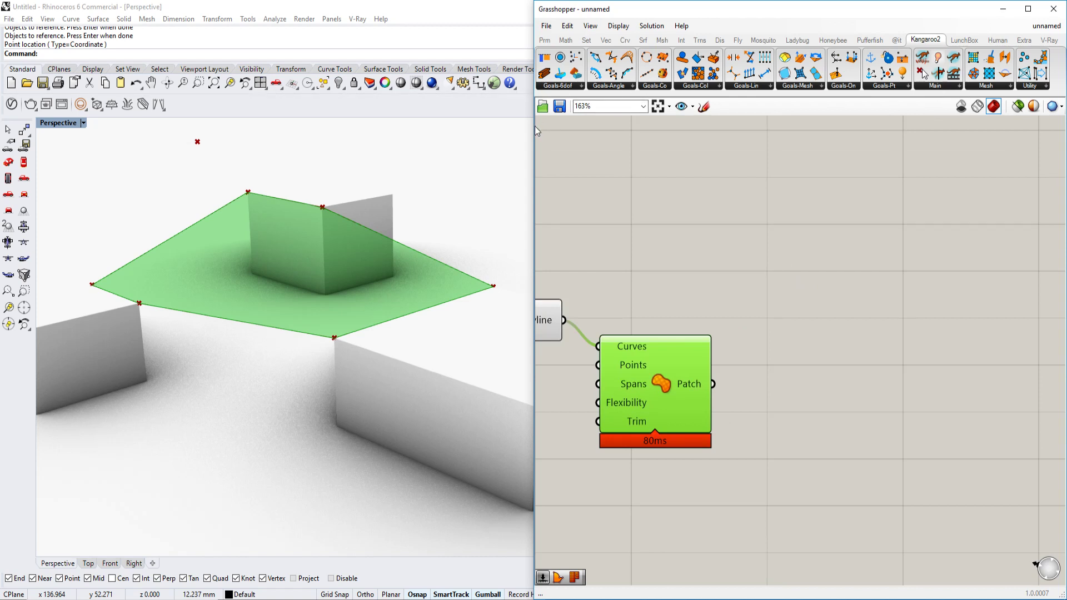
left_click_drag(534, 126, 88, 157)
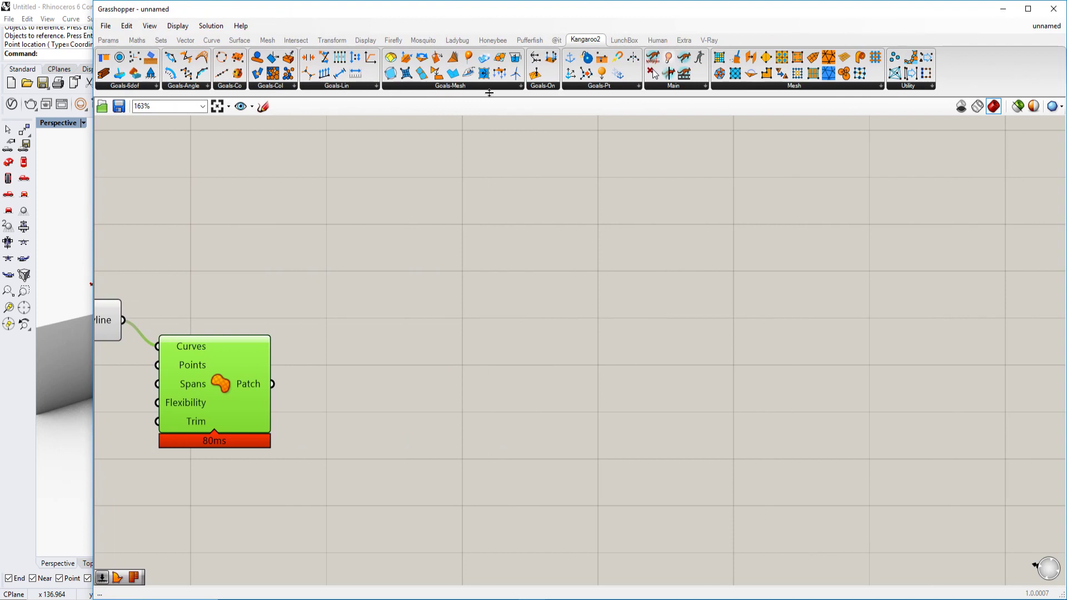
Look through the Kangaroo2 Main, Mesh and Utility component groups.
left_click(686, 86)
left_click(761, 84)
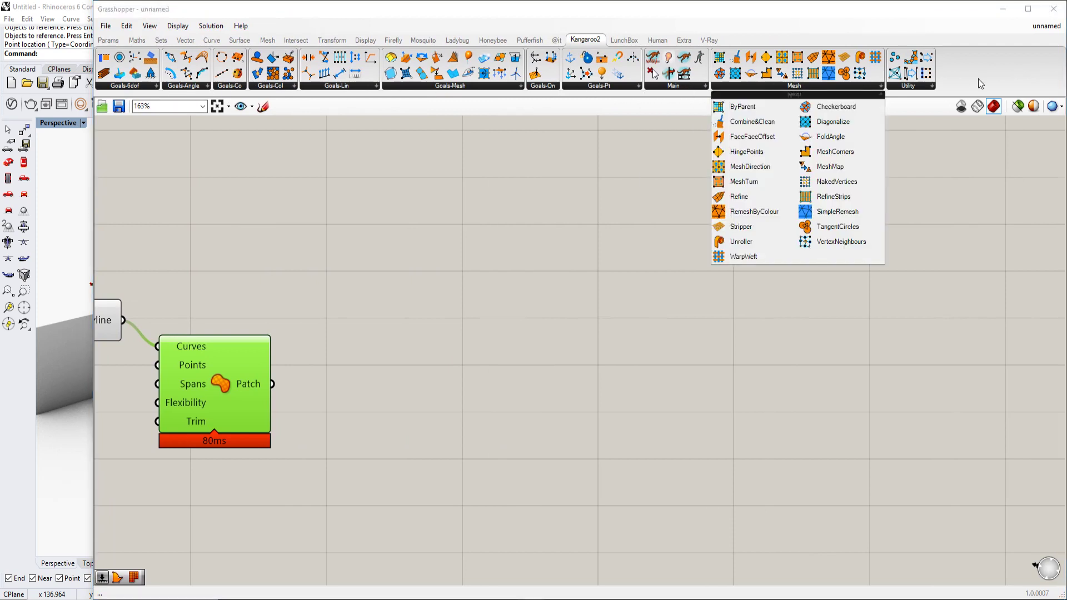
left_click(915, 87)
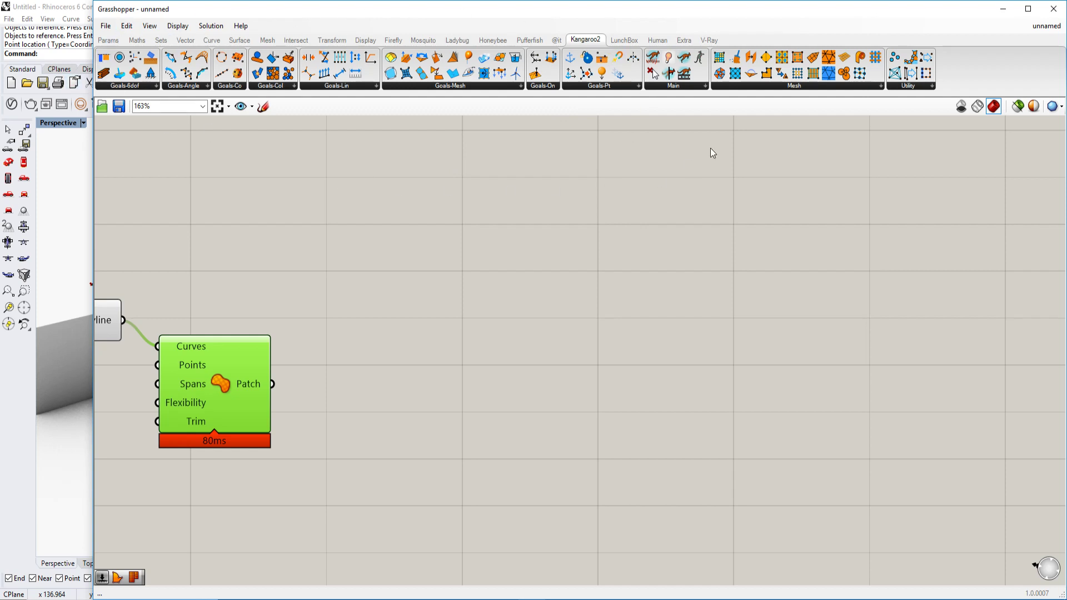
left_click(695, 88)
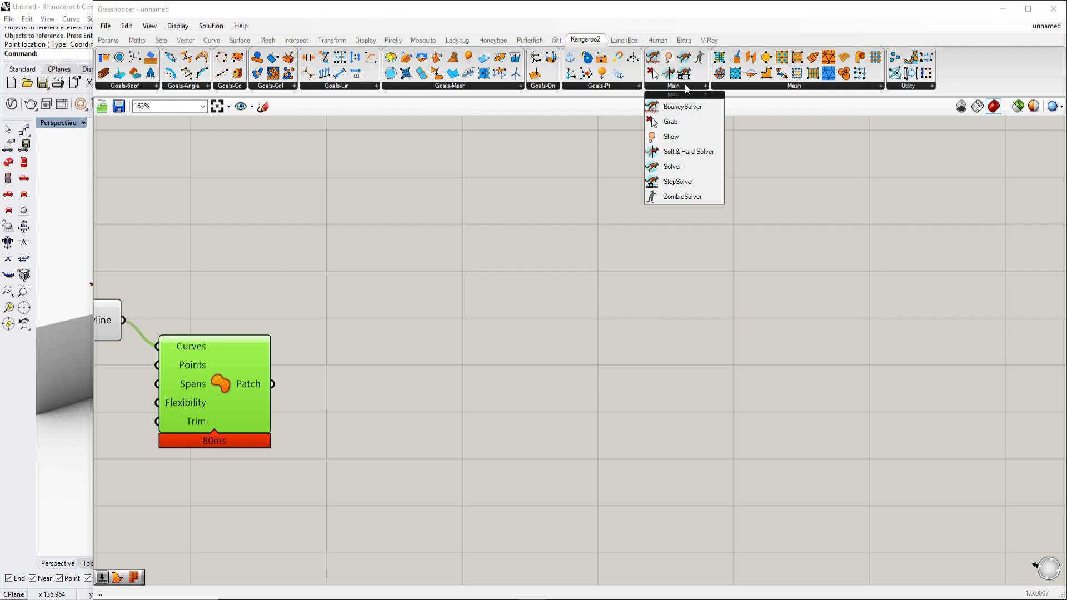
left_click(793, 87)
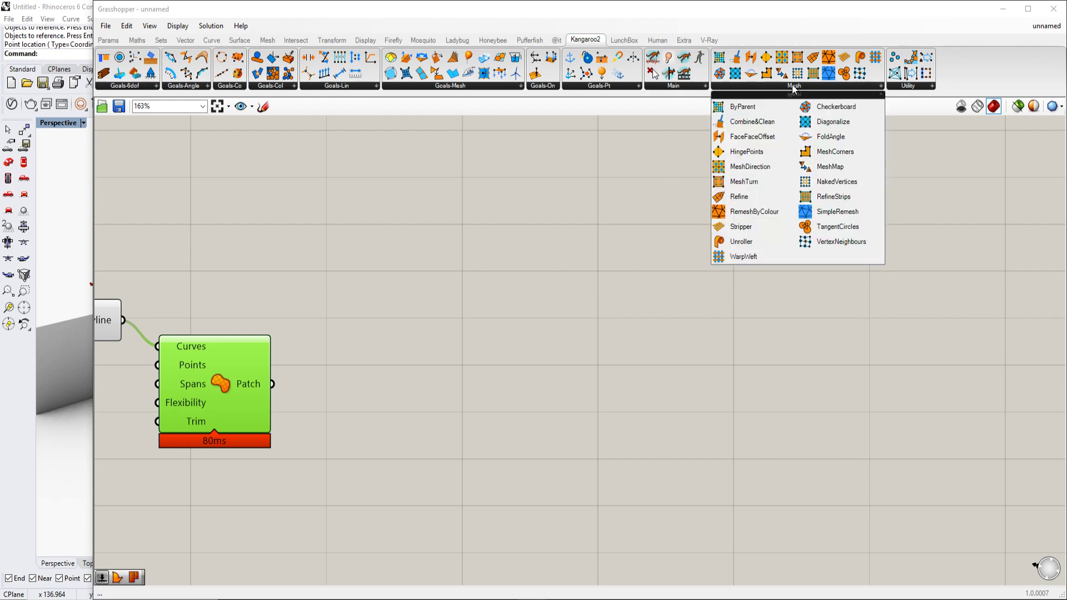
left_click(919, 85)
left_click(848, 85)
Uncover part of the Rhino viewport by narrowing the Grasshopper window, and add a Kangaroo2 BouncySolver component well to the right of Patch.
left_click_drag(90, 249, 288, 249)
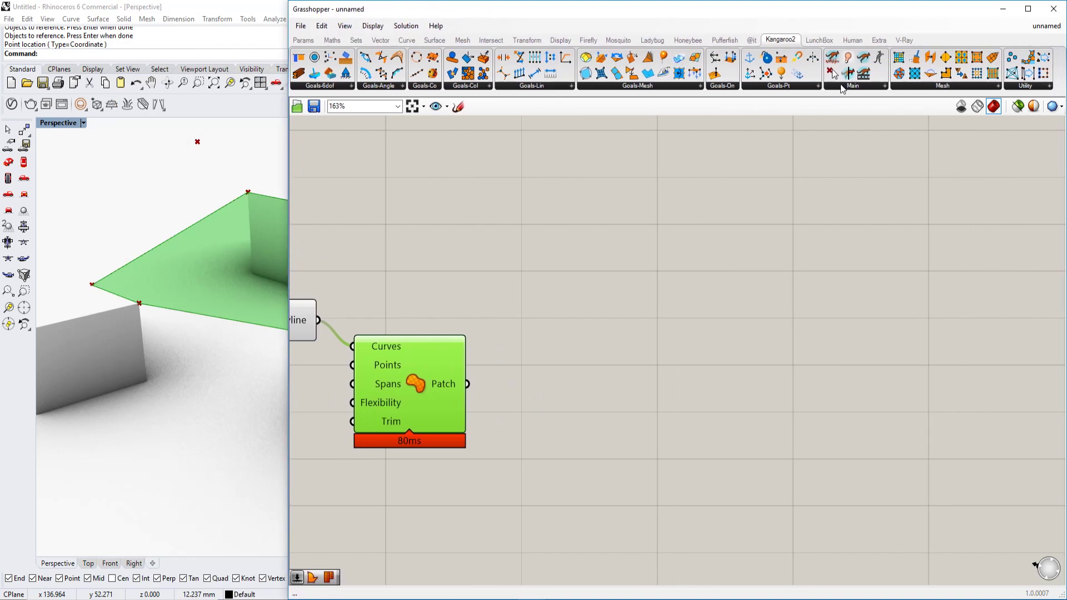
left_click(847, 88)
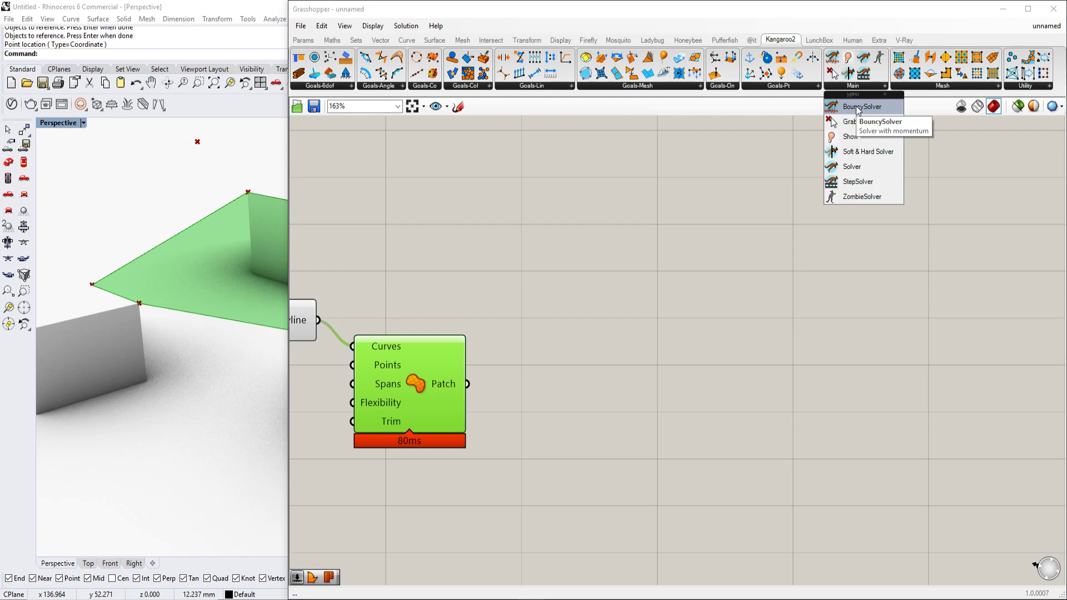
left_click_drag(858, 109, 774, 326)
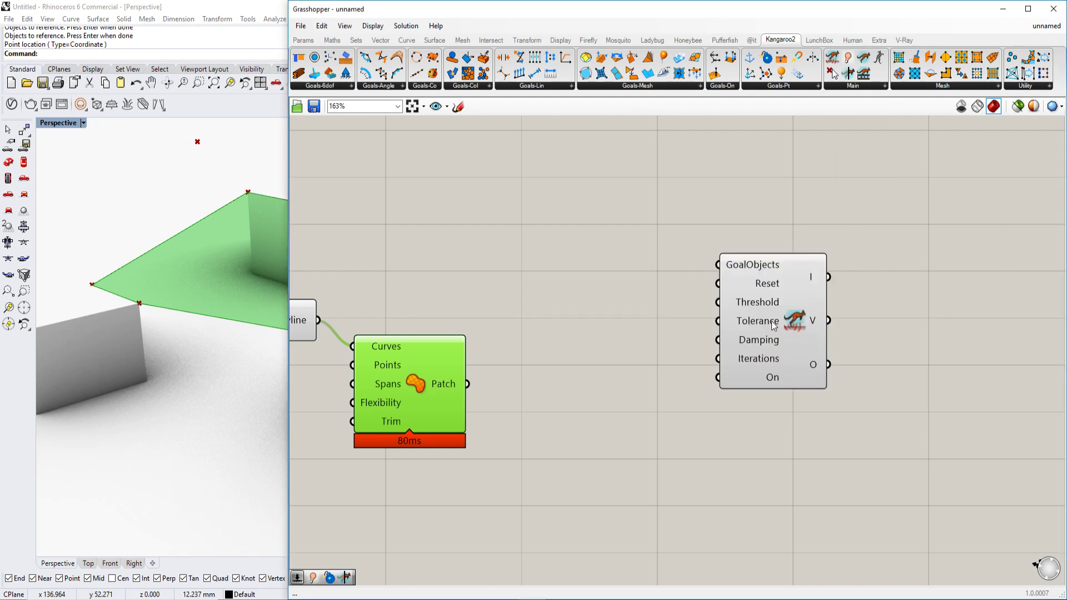
scroll(754, 324, "down", 2)
scroll(767, 275, "up", 3)
scroll(697, 223, "down", 3)
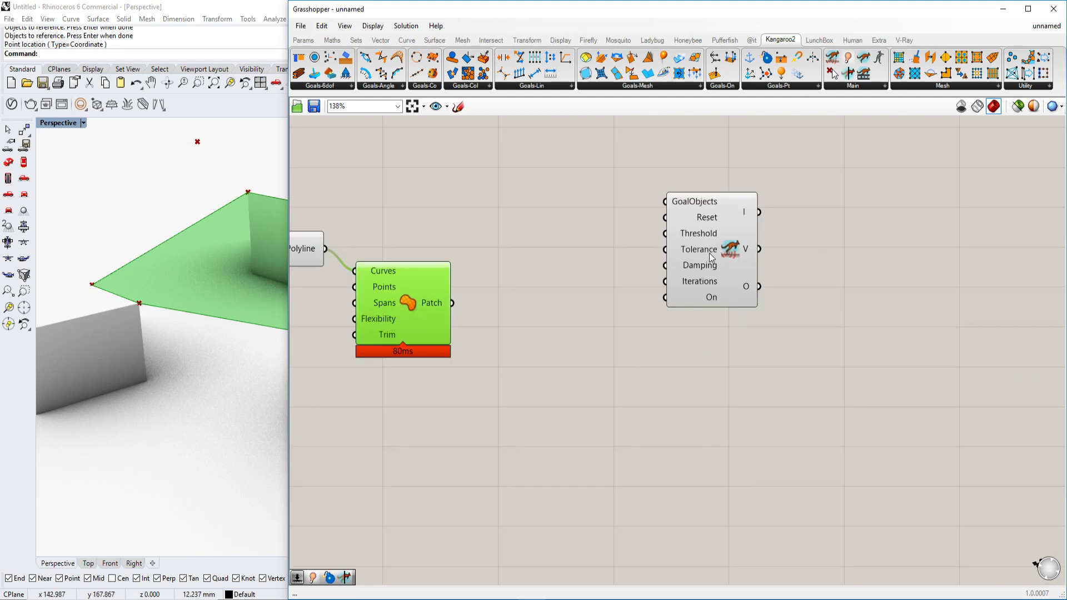
left_click_drag(708, 252, 739, 318)
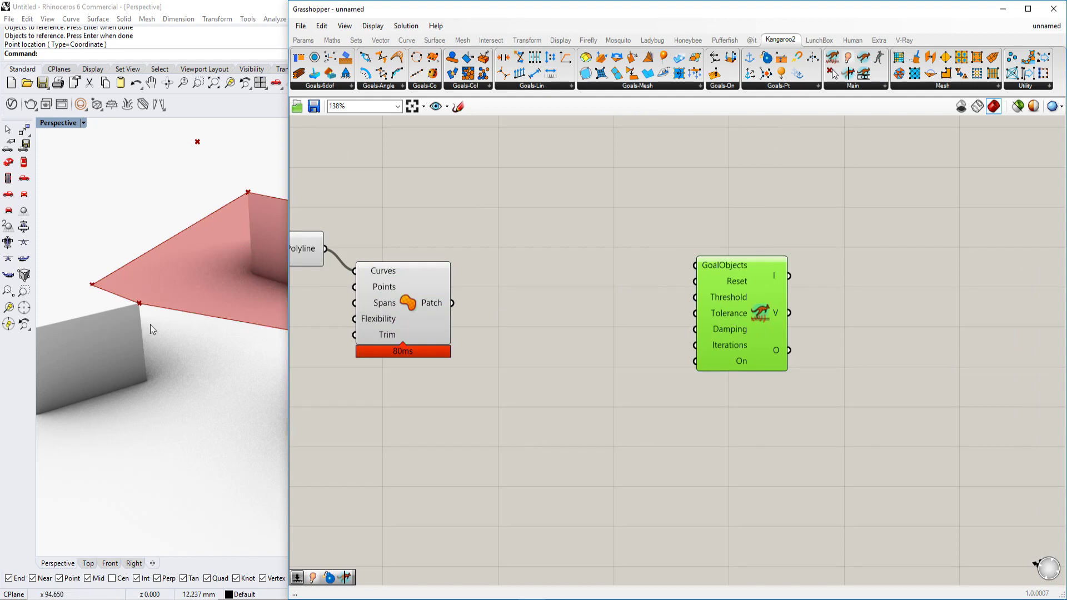
Select the Patch component and narrow the Grasshopper window to about half the screen to show the whole patch surface.
right_click_drag(150, 324, 187, 252)
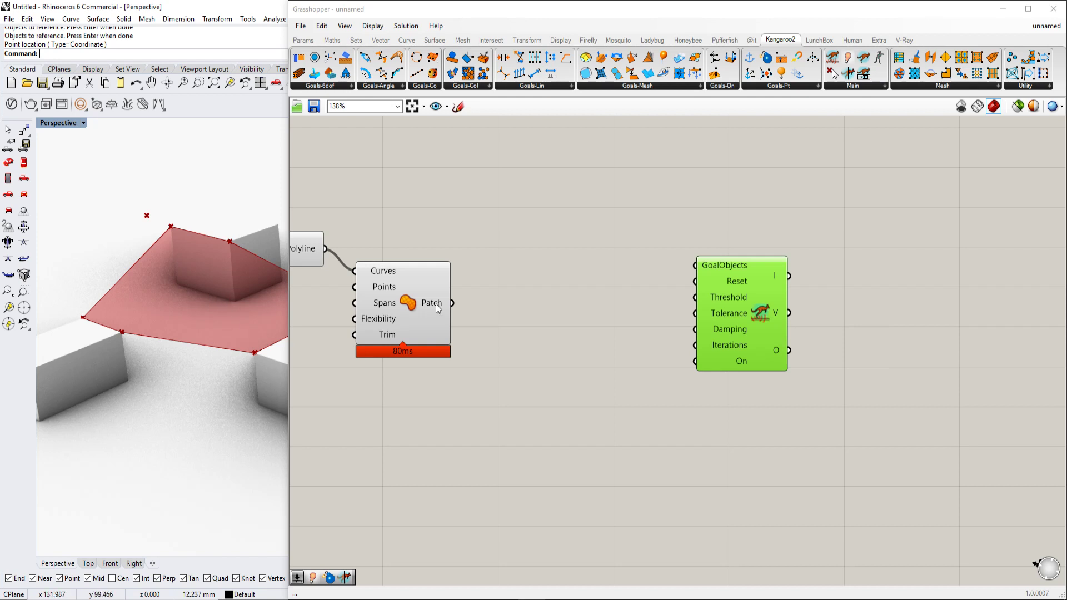
left_click(413, 308)
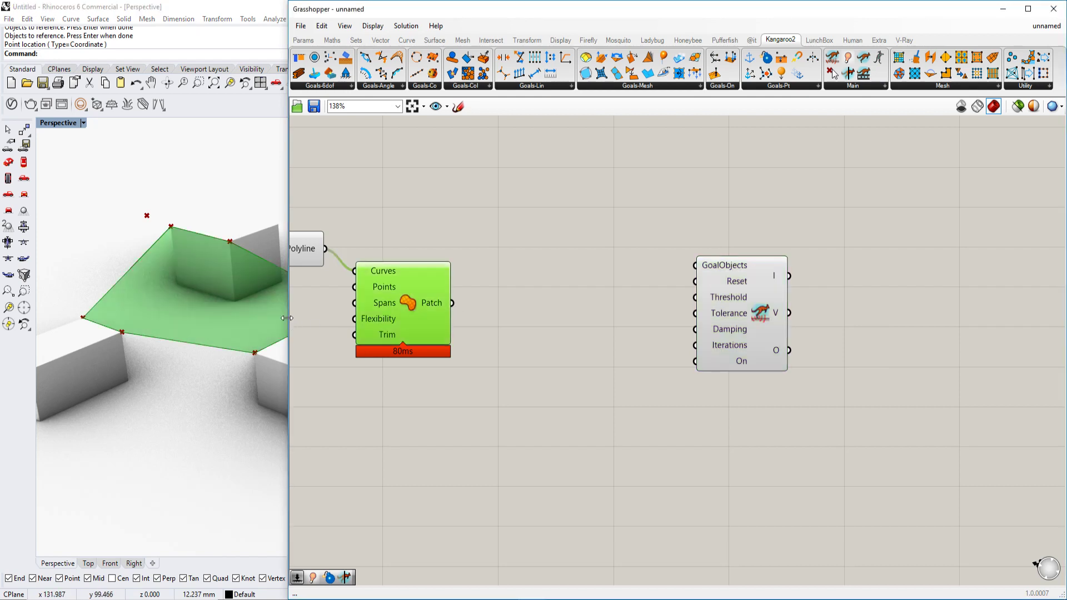
left_click_drag(289, 318, 575, 298)
scroll(716, 298, "down", 1)
scroll(236, 331, "up", 5)
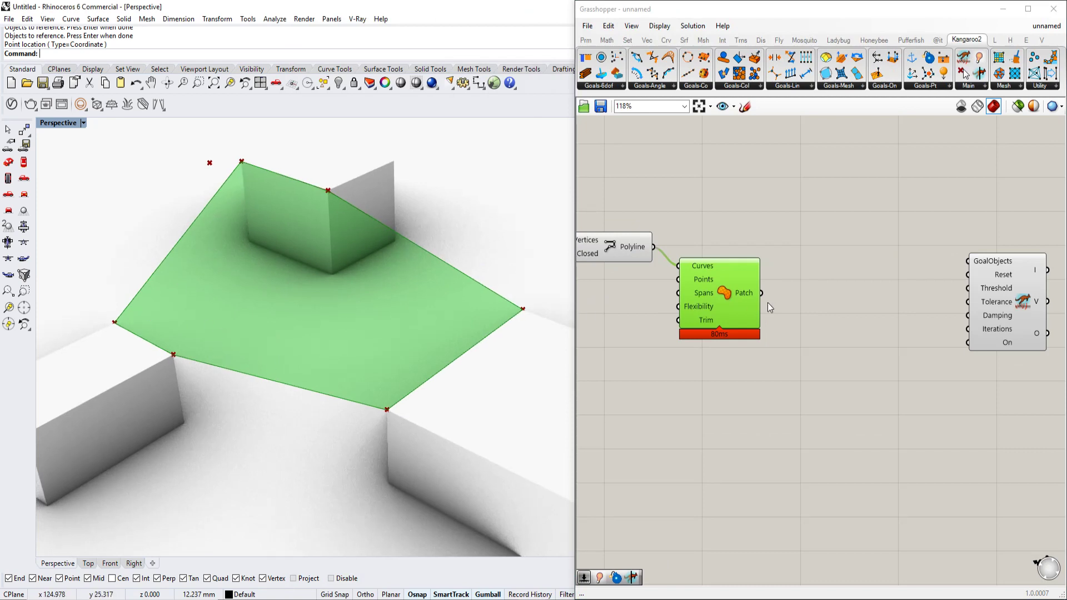
Add a Mesh Brep component to the right of Patch and connect the Patch output to its Brep input.
double_click(800, 372)
type("mesh")
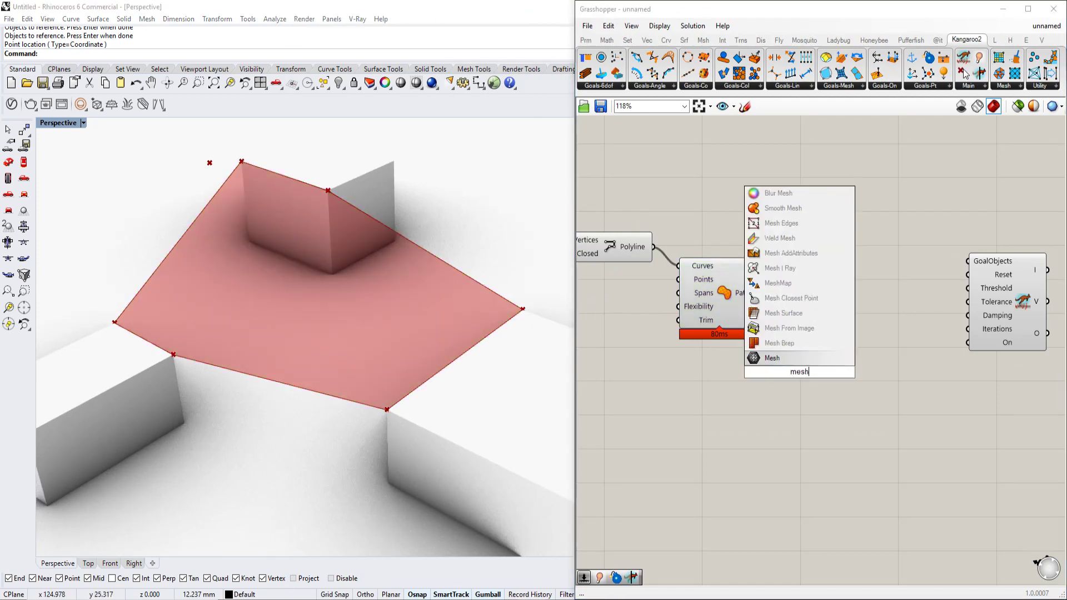
left_click(777, 342)
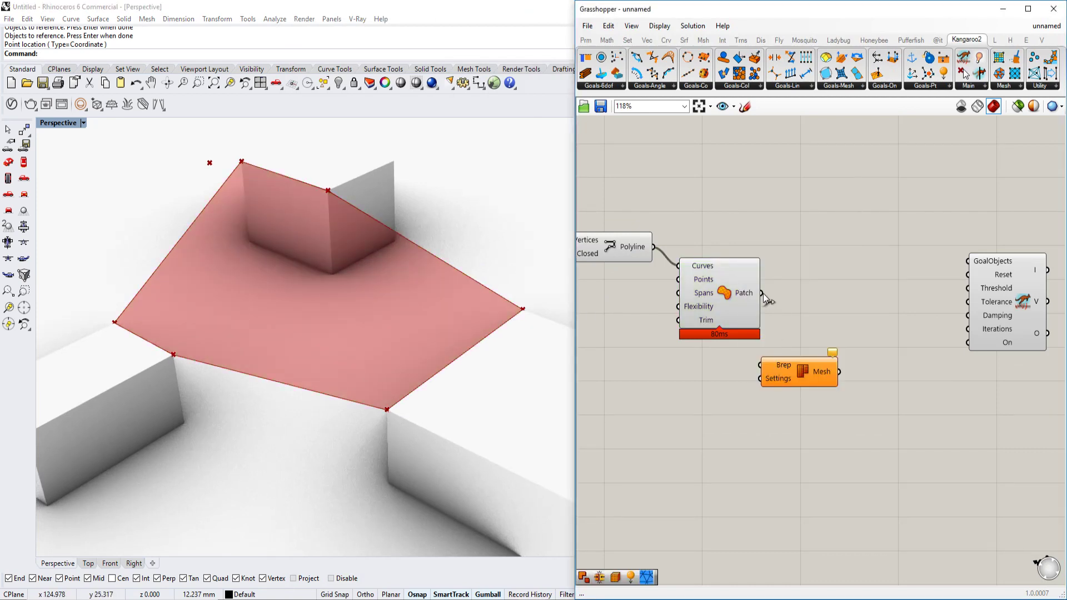
left_click_drag(761, 293, 839, 349)
Examine the mesh faces of the patch surface, especially along its edges and corners, from several angles.
scroll(356, 379, "up", 5)
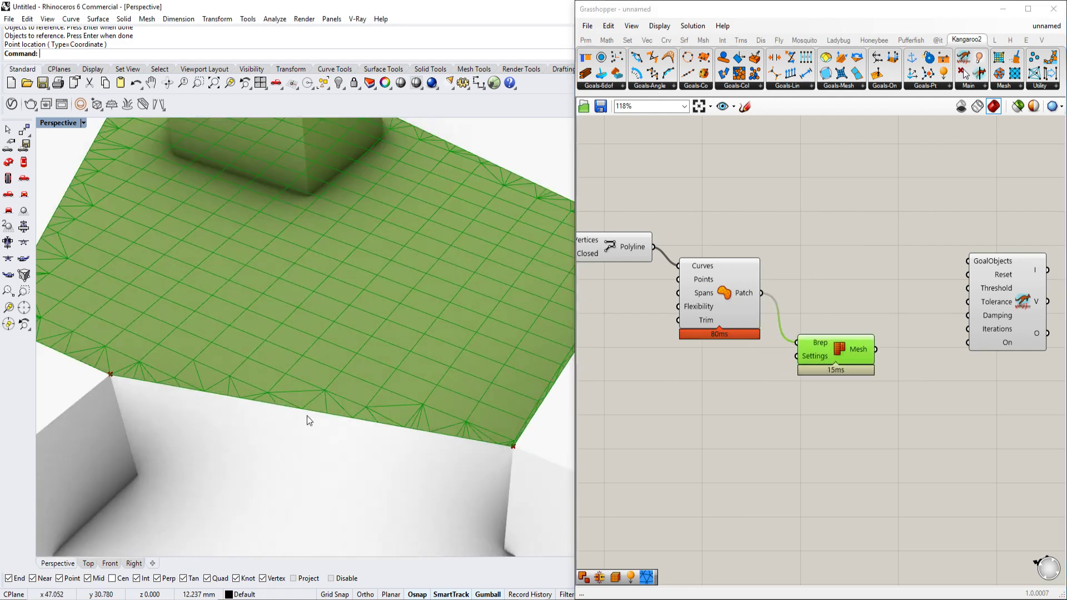
scroll(167, 434, "down", 5)
scroll(348, 310, "up", 5)
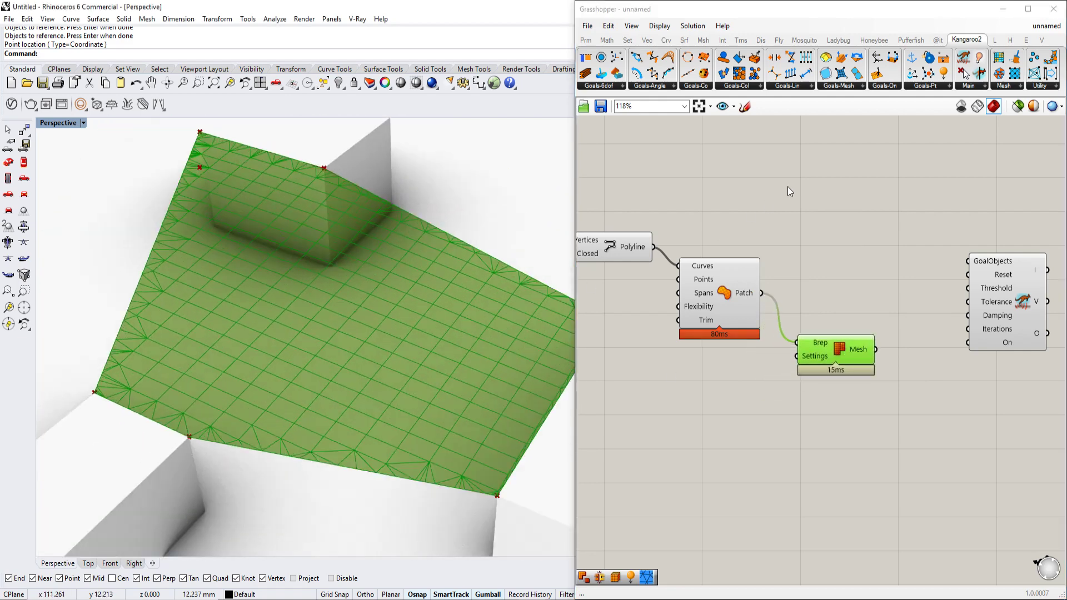
right_click_drag(348, 310, 305, 348)
scroll(167, 398, "up", 4)
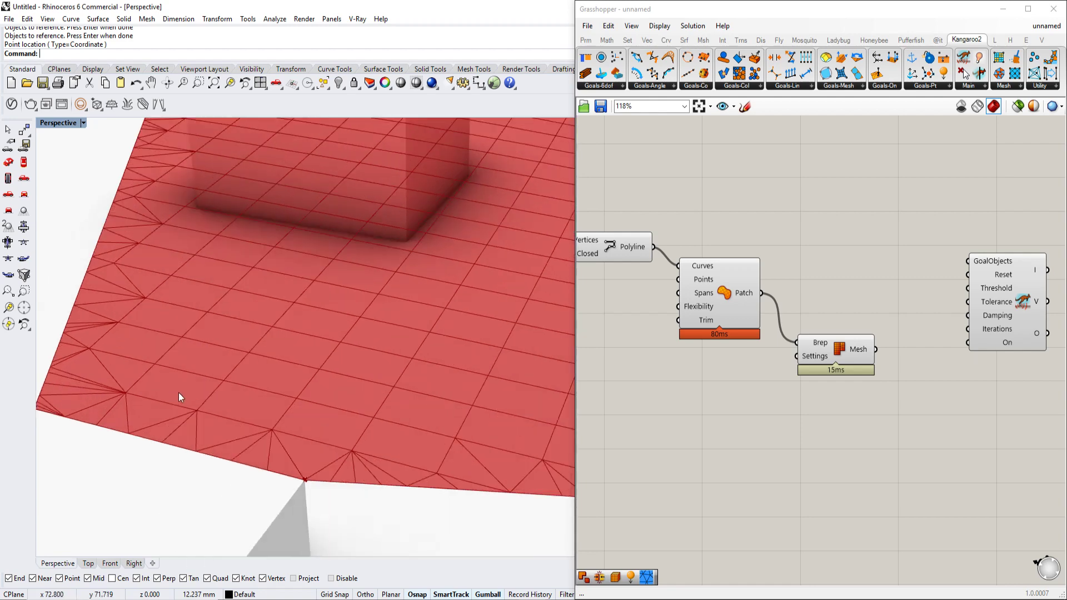
scroll(178, 392, "down", 4)
right_click_drag(226, 401, 292, 429)
scroll(311, 438, "up", 3)
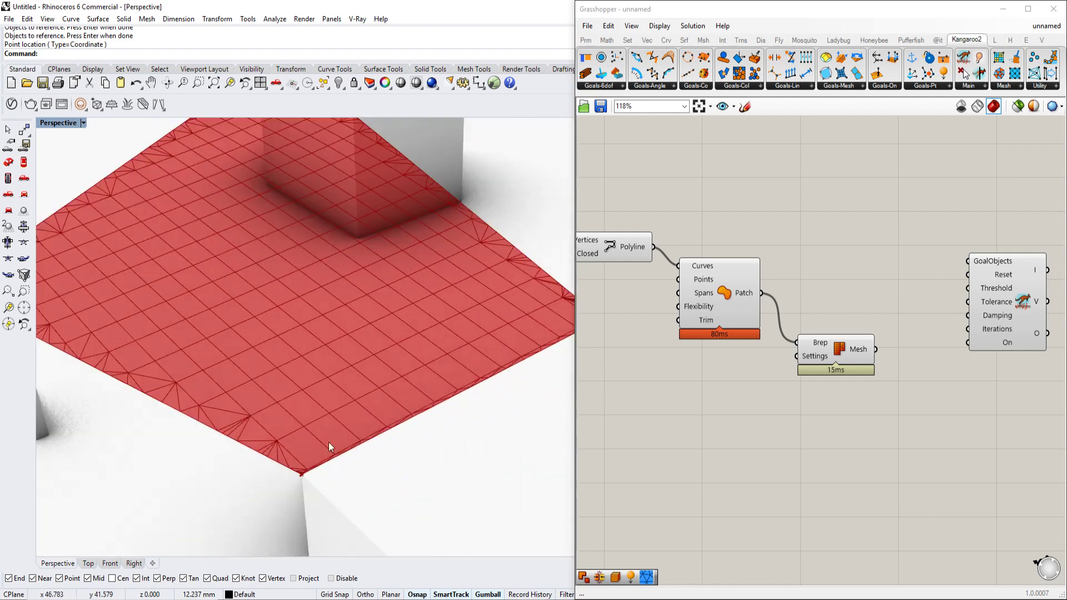
Add a custom mesh Settings component below Patch and move Mesh Brep farther to the right.
right_click_drag(898, 328, 841, 259)
left_click(791, 279)
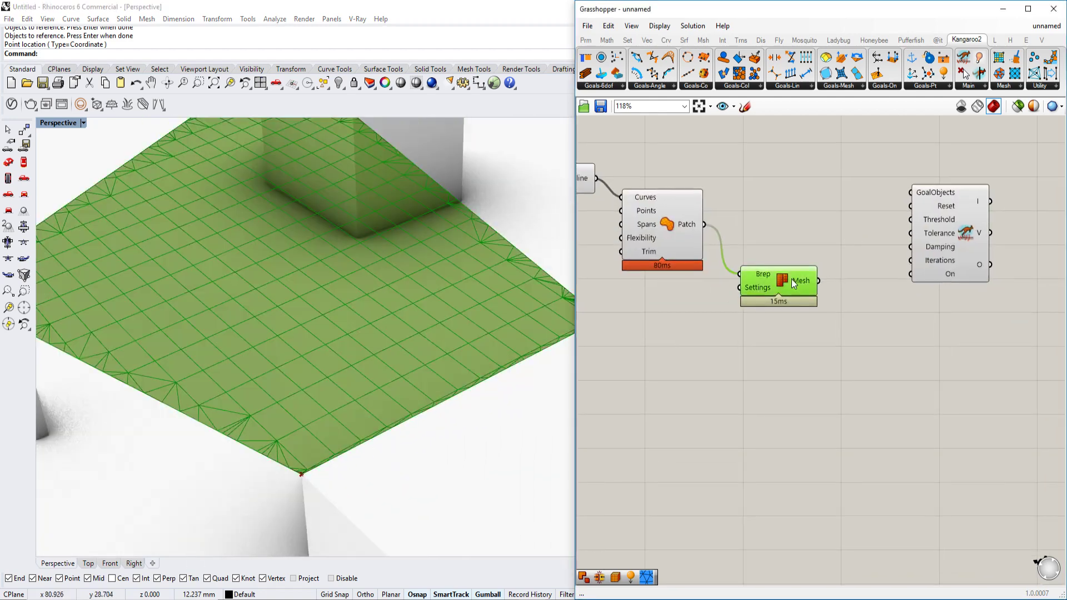
left_click(703, 40)
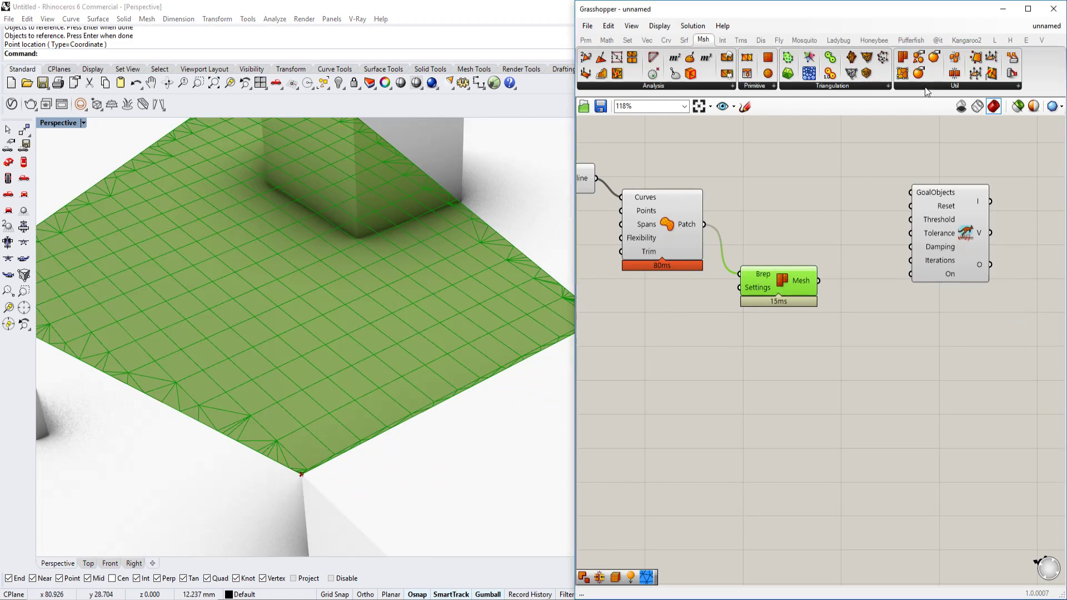
left_click(924, 87)
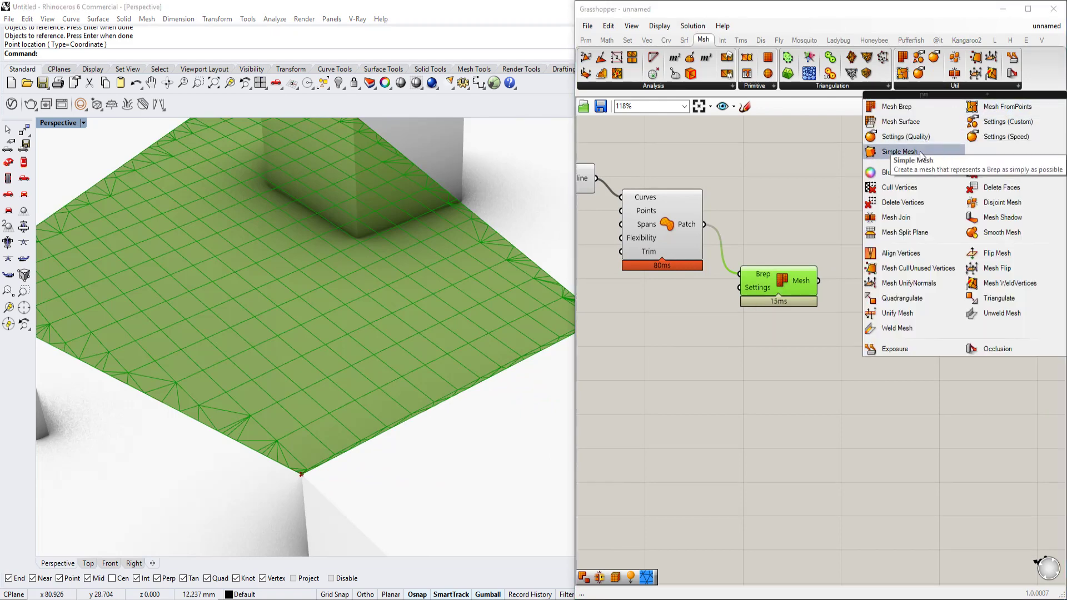
key("ctrl+v")
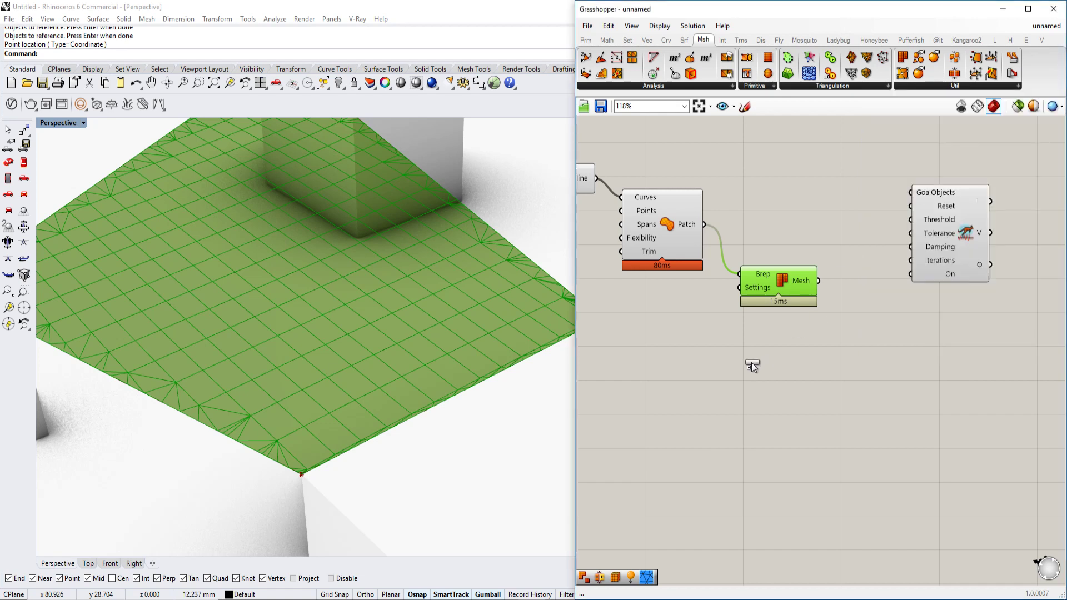
left_click(702, 364)
right_click_drag(702, 366, 790, 307)
left_click_drag(873, 228, 920, 200)
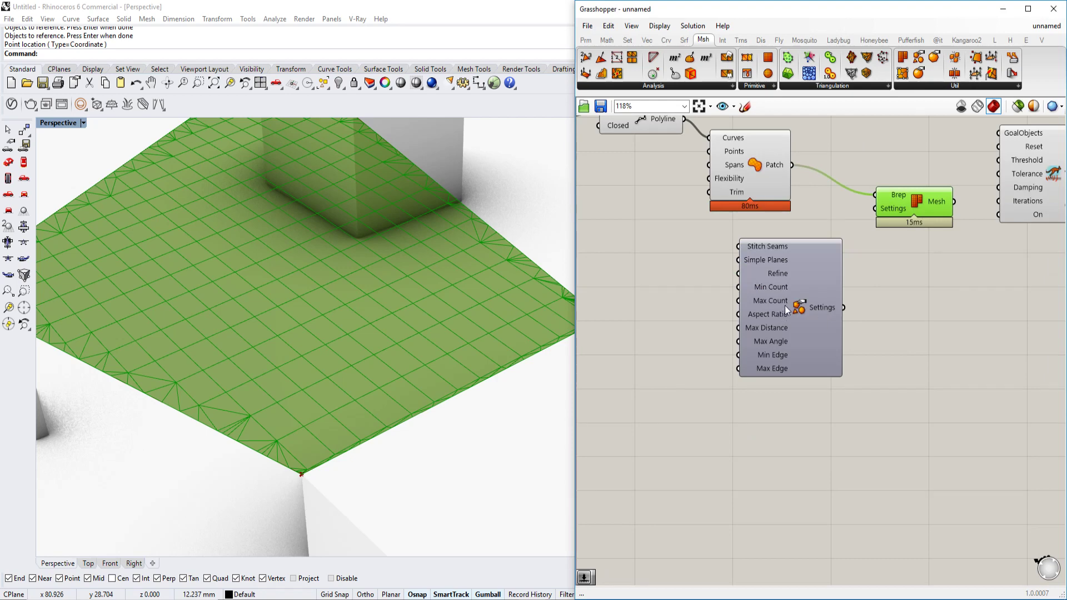
scroll(909, 220, "up", 2)
right_click_drag(724, 292, 735, 335)
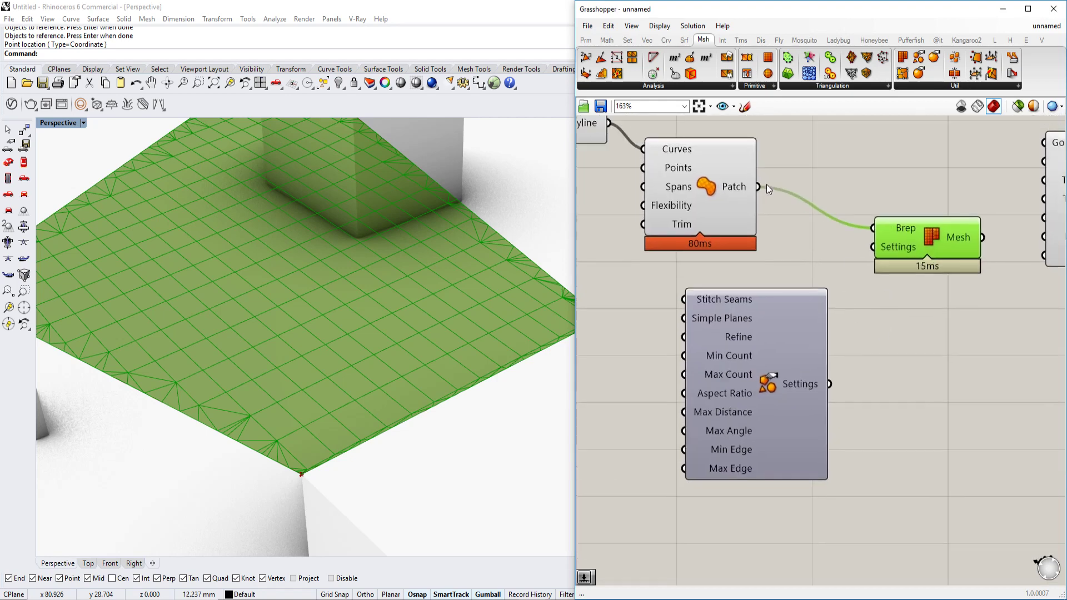
Connect the custom Settings output to the Settings input of Mesh Brep.
left_click(769, 181)
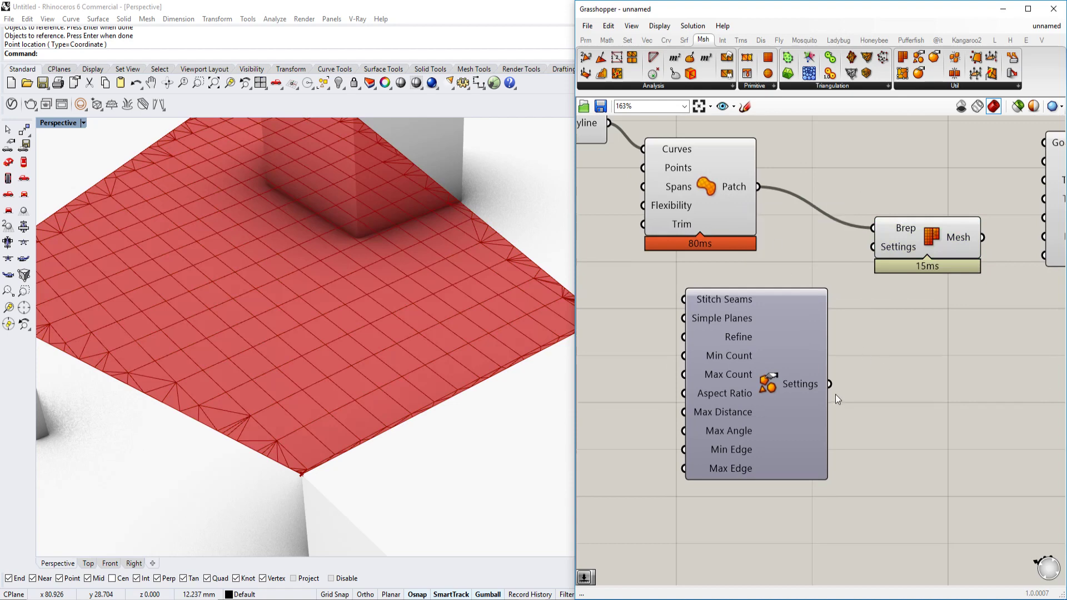
left_click_drag(829, 384, 872, 247)
right_click_drag(724, 330, 693, 330)
Turn off the preview of the Patch component so only the mesh is displayed.
left_click(916, 228)
left_click(692, 177)
right_click(692, 174)
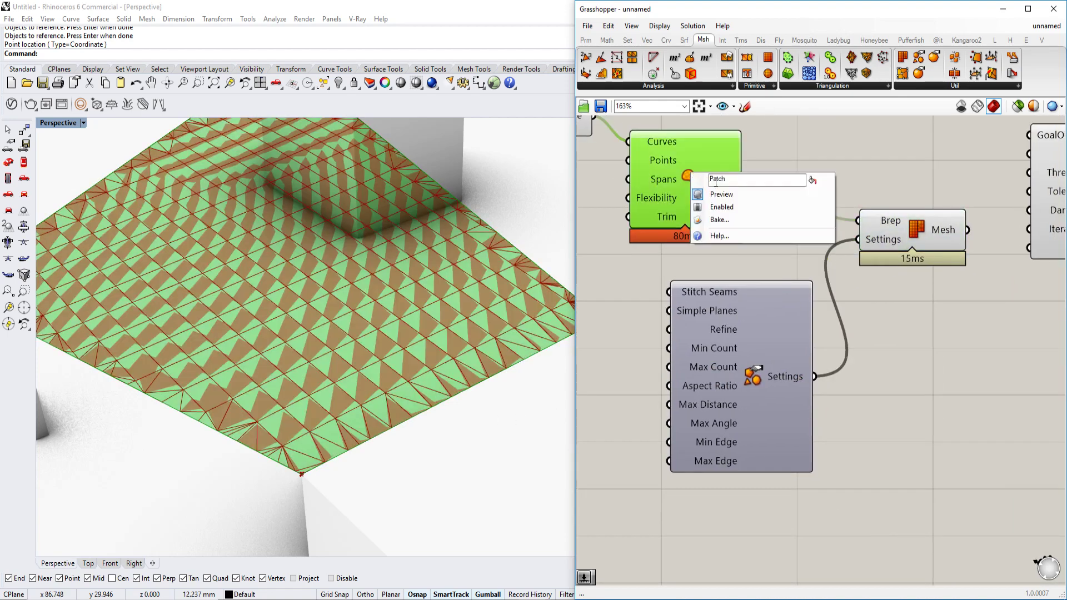
left_click(721, 194)
left_click(727, 398)
Add a number slider with the value 10 beside the Max Edge input of the mesh settings component.
right_click_drag(695, 391, 751, 369)
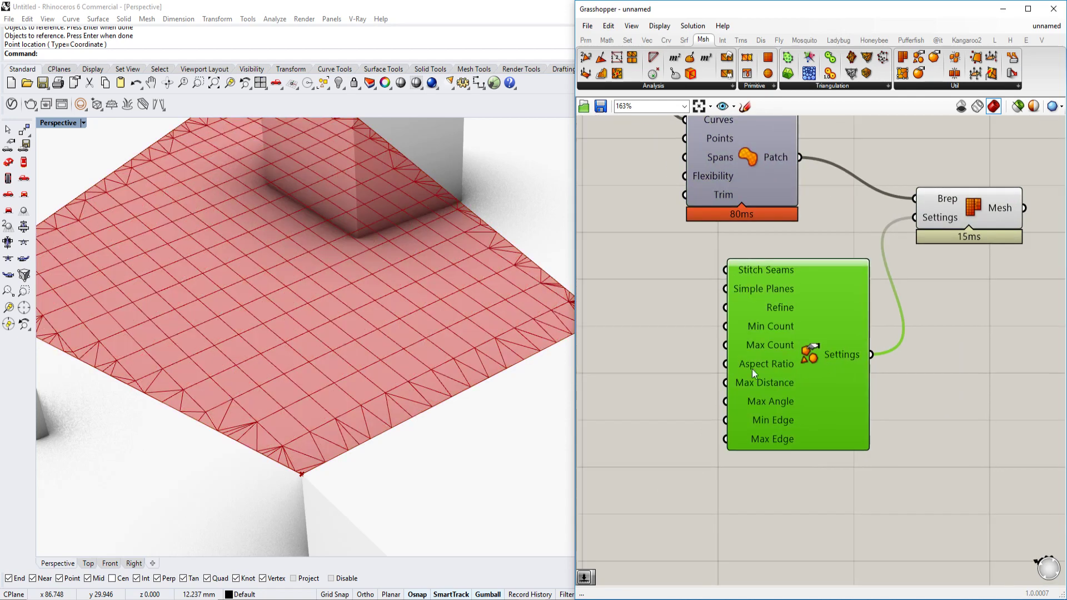
right_click_drag(679, 358, 742, 344)
double_click(672, 384)
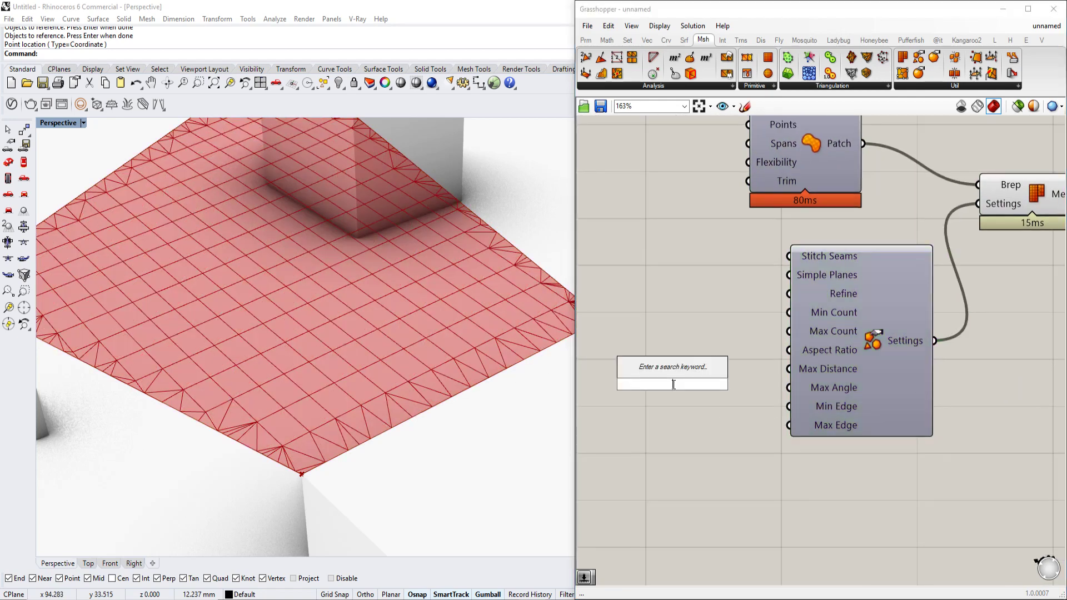
key("Escape")
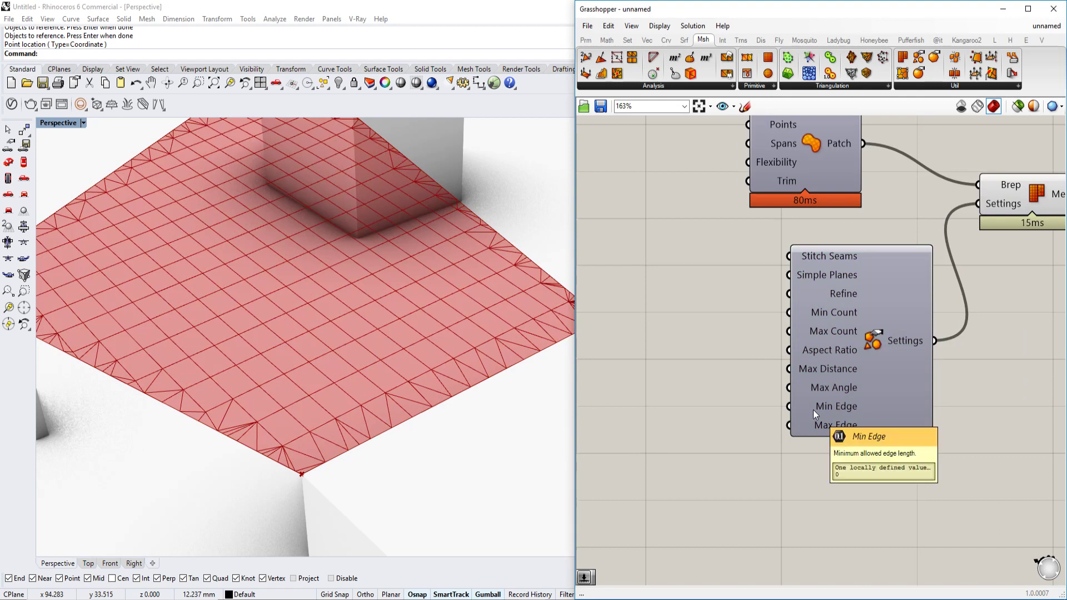
double_click(699, 440)
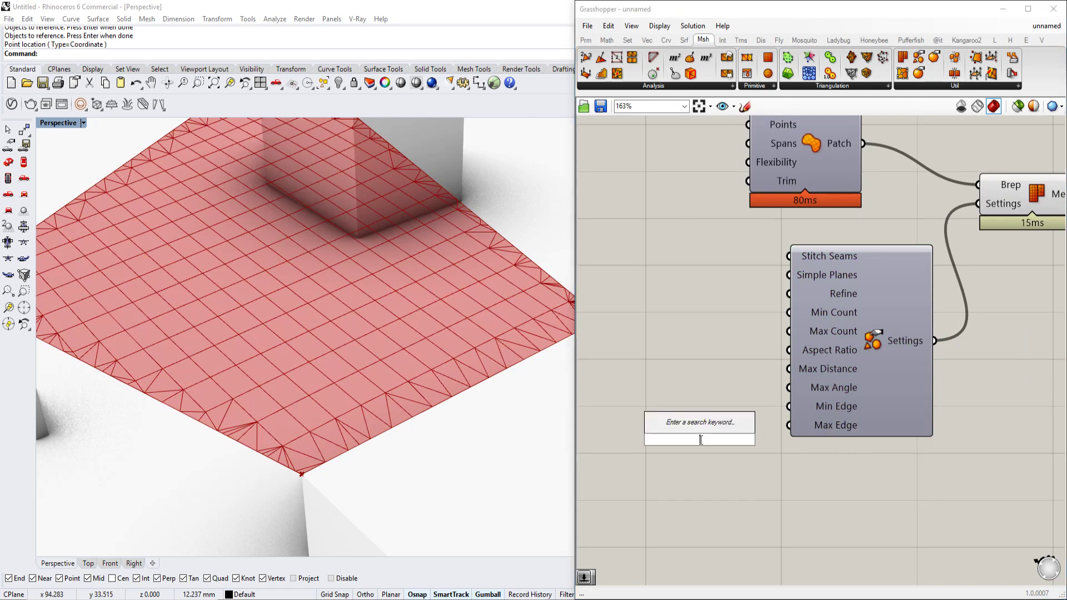
type("20")
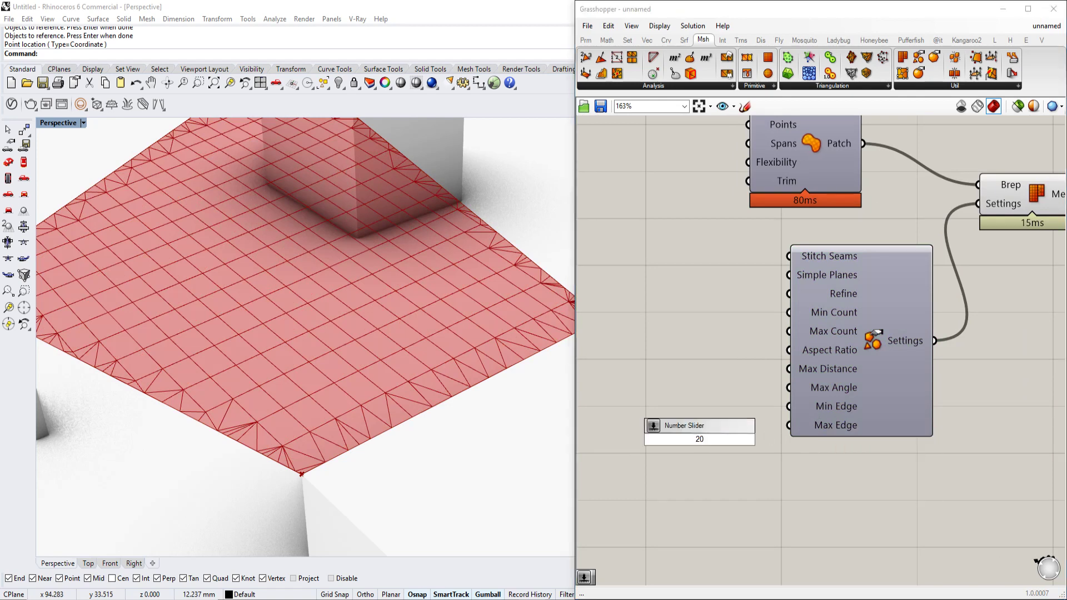
key("BackSpace")
key("BackSpace")
type("10")
key("Return")
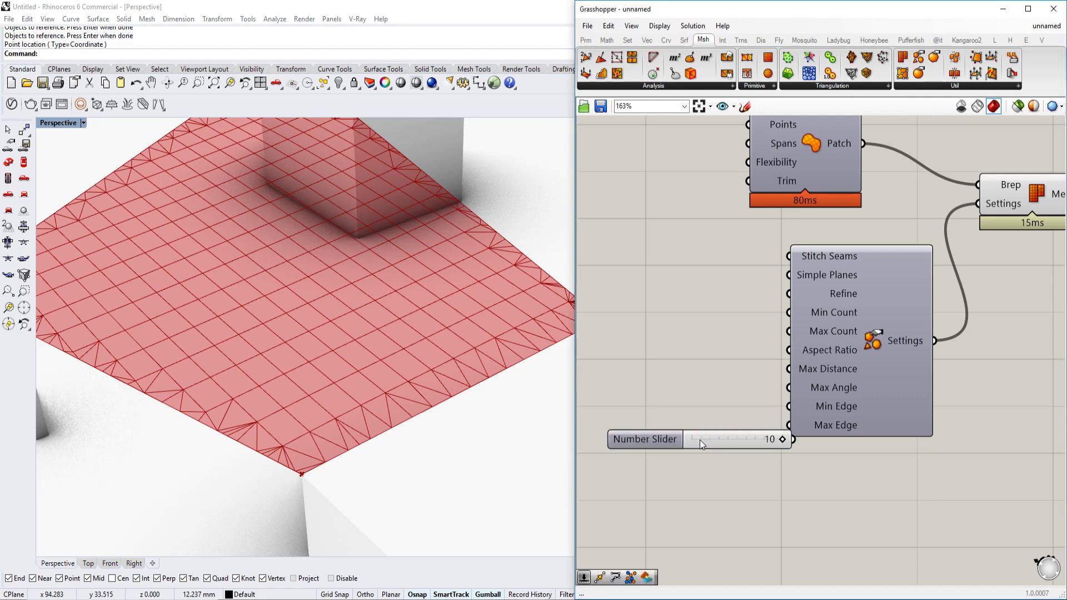
Set the number slider's rounding to real numbers (R).
double_click(649, 445)
left_click(639, 413)
left_click(655, 555)
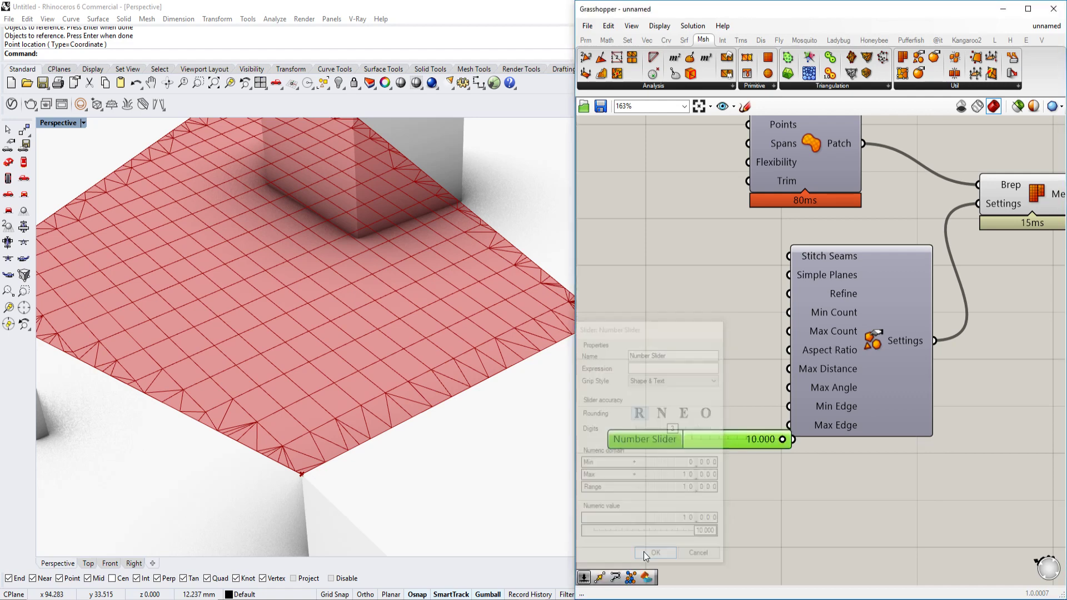
Move the number slider clear of the mesh settings component, connect it to Max Edge, and set it to 4.336.
left_click_drag(651, 449, 620, 455)
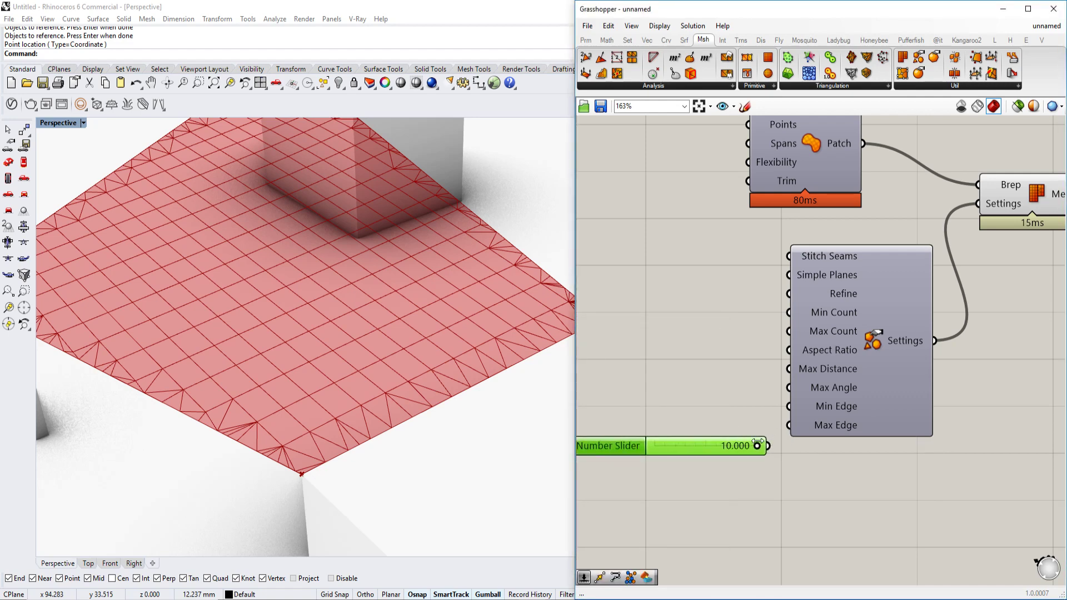
left_click_drag(751, 446, 699, 451)
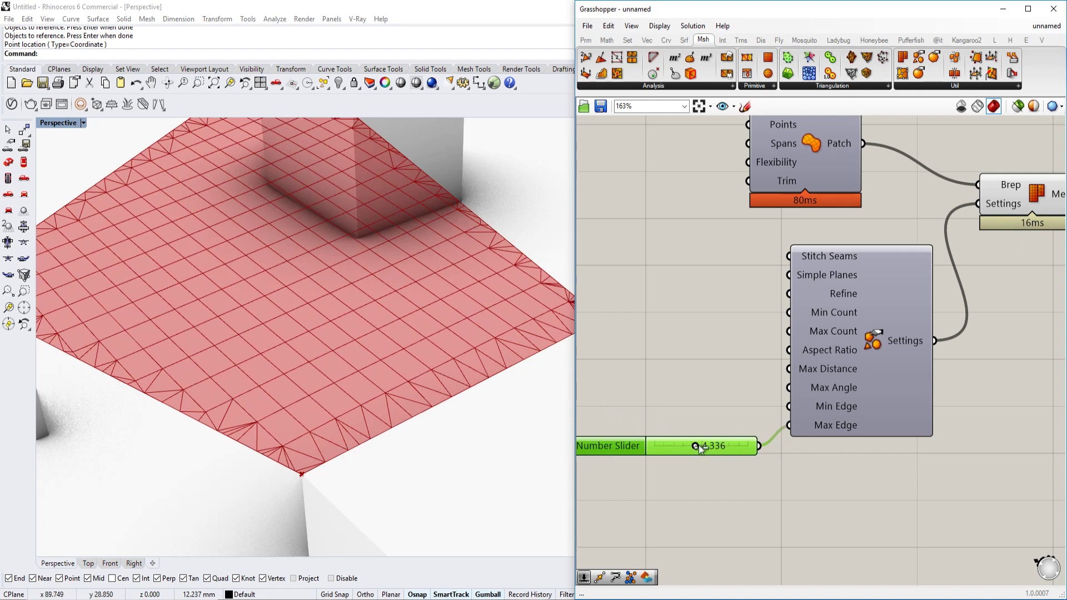
Set the Max Edge slider to 7.436 and connect a copy of it to the Min Edge input of the mesh settings component.
mouse_move(699, 449)
left_mouse_down()
mouse_move(673, 450)
mouse_move(709, 449)
left_mouse_up()
right_click_drag(725, 449, 790, 431)
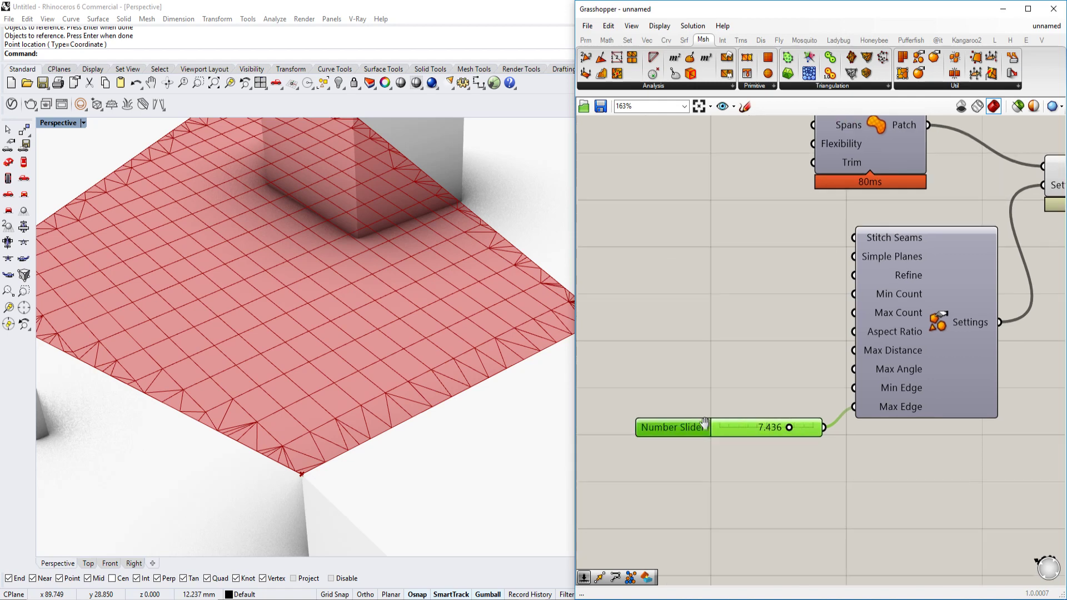
right_click_drag(711, 425, 681, 432)
left_click_drag(716, 437, 699, 381, "alt")
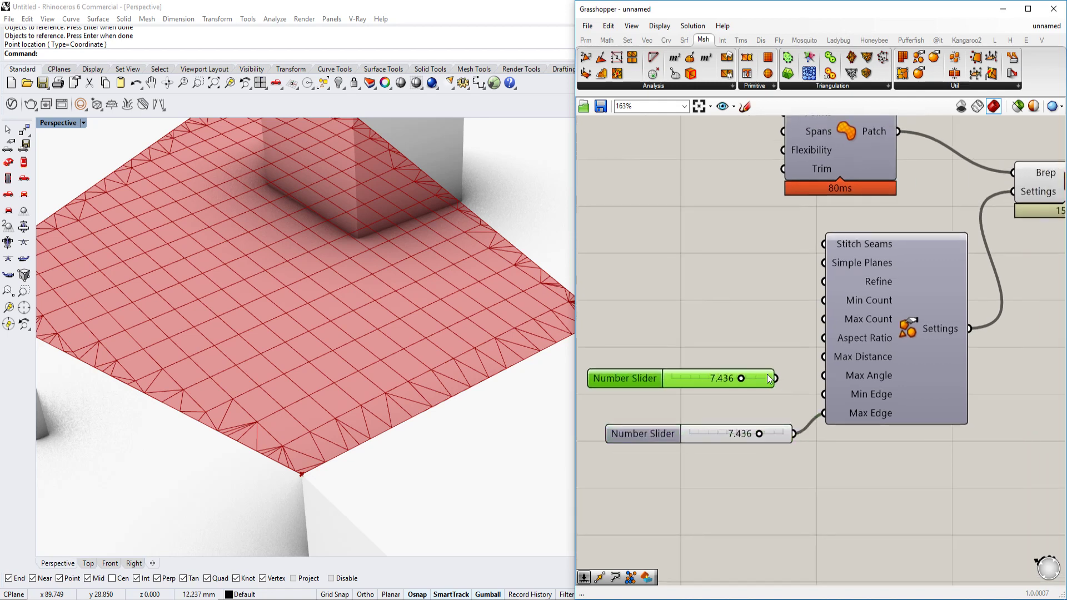
left_click_drag(776, 378, 823, 393)
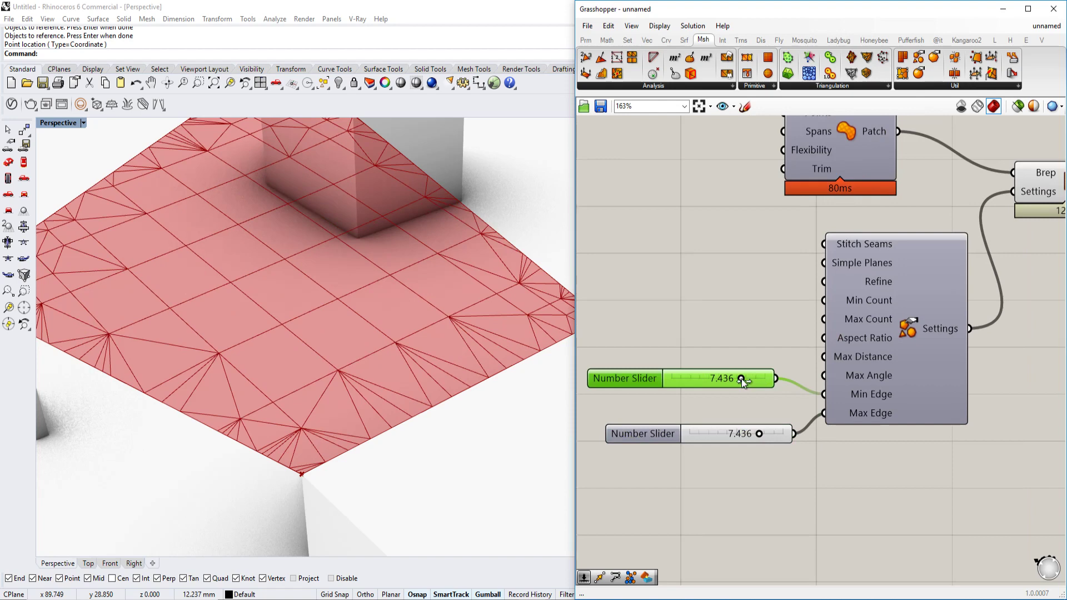
Set the Min Edge slider to 4.336 and place an unconnected copy of it higher up beside the mesh settings component.
left_click_drag(741, 379, 728, 344)
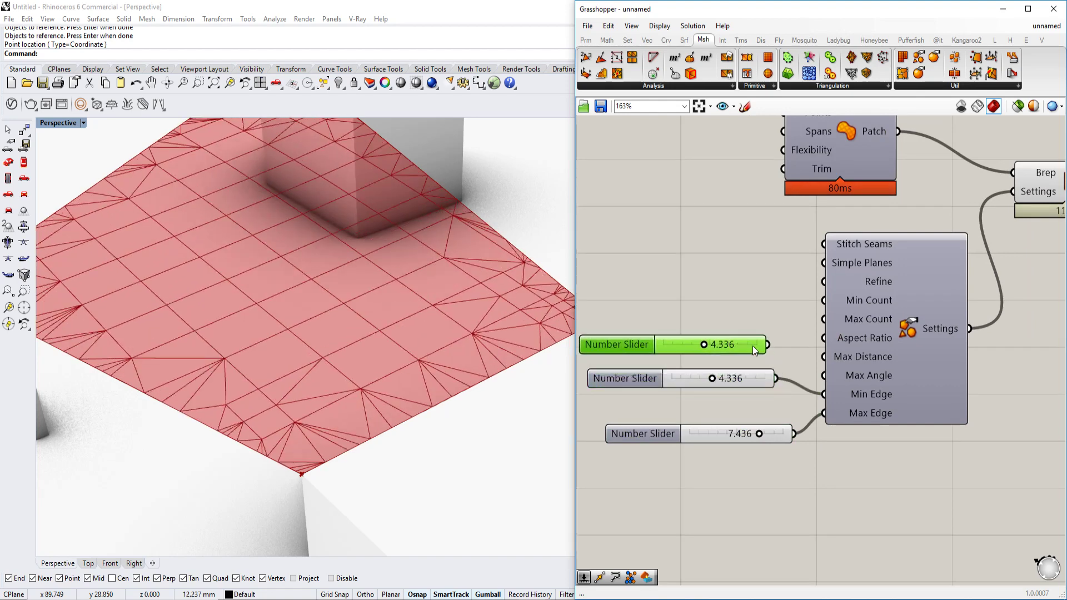
right_click_drag(804, 347, 805, 365)
scroll(804, 365, "up", 2)
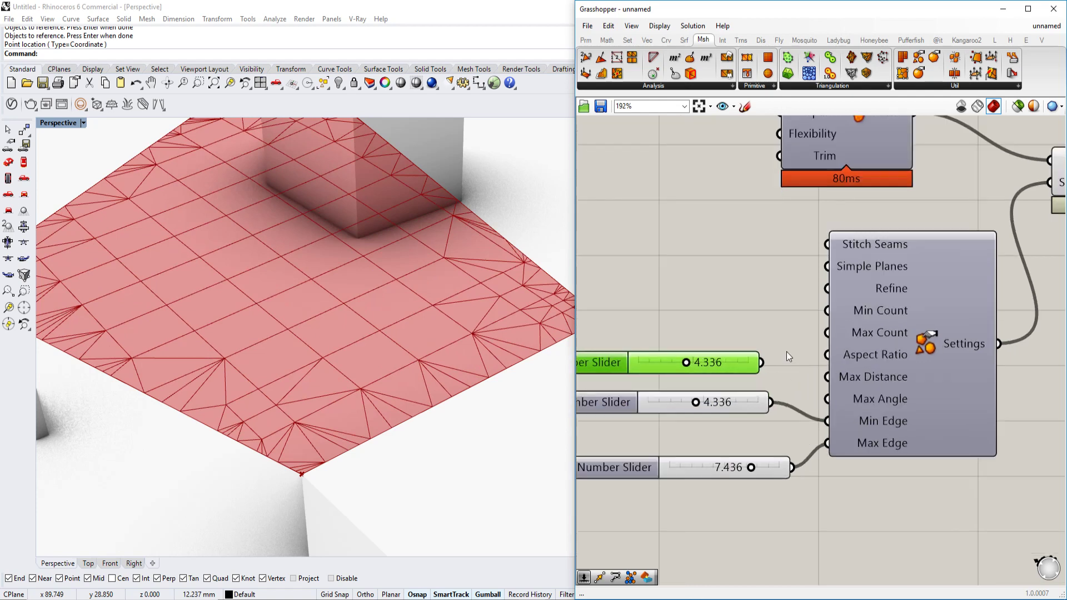
left_click_drag(746, 367, 722, 321)
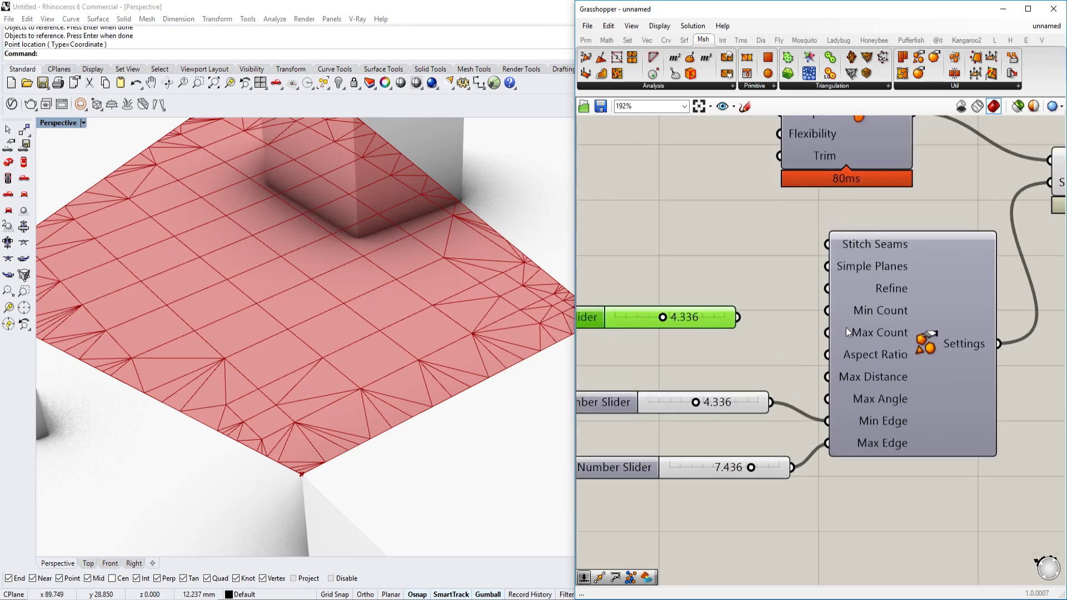
Add a number slider with the value 400 and connect it to the Max Count input of the mesh settings.
double_click(705, 362)
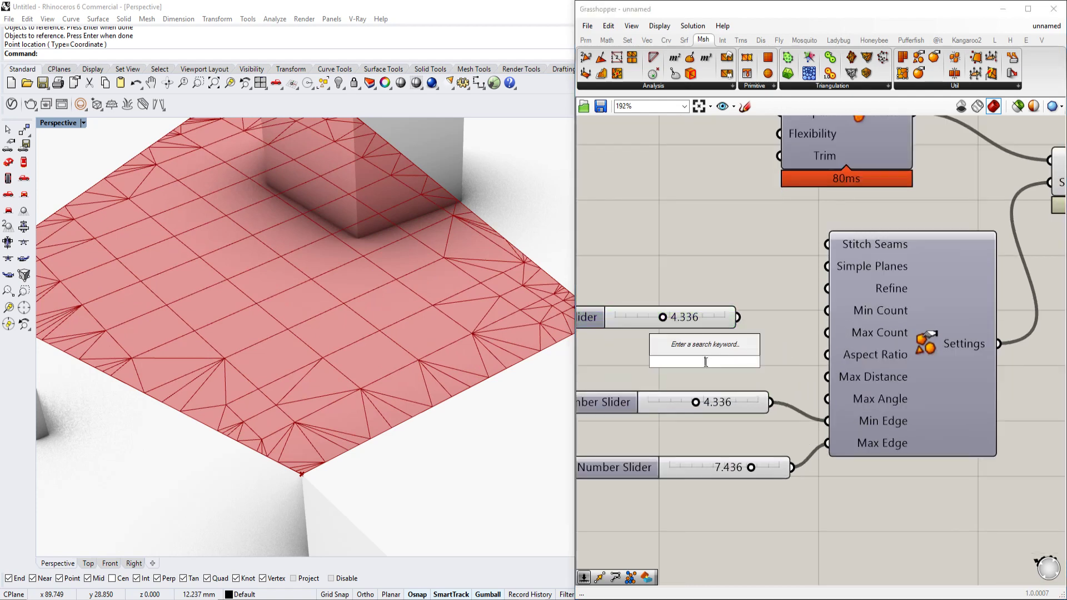
type("400")
key("Return")
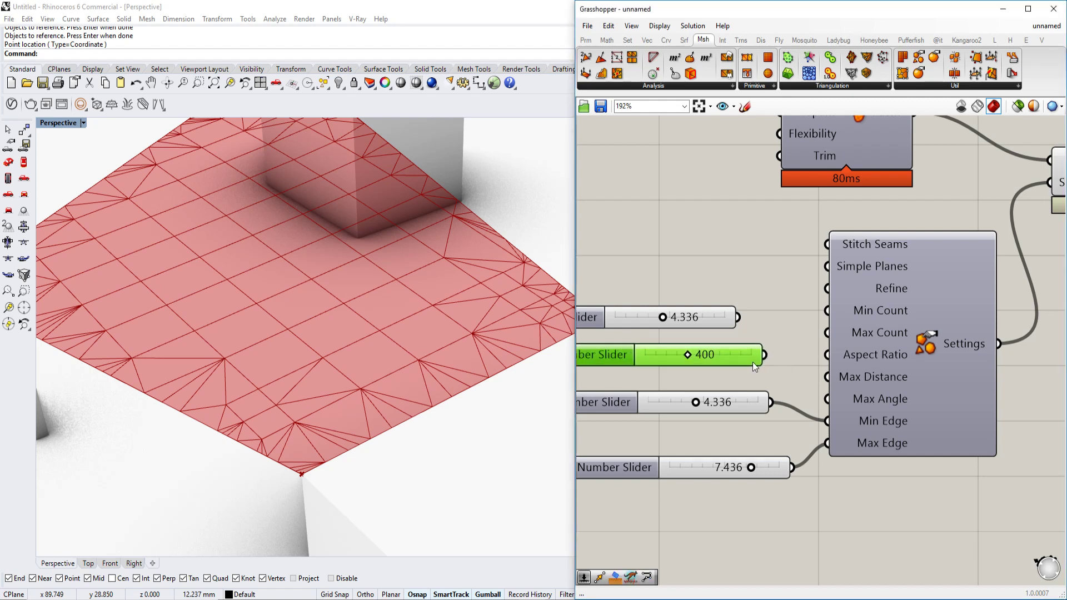
left_click_drag(764, 354, 822, 331)
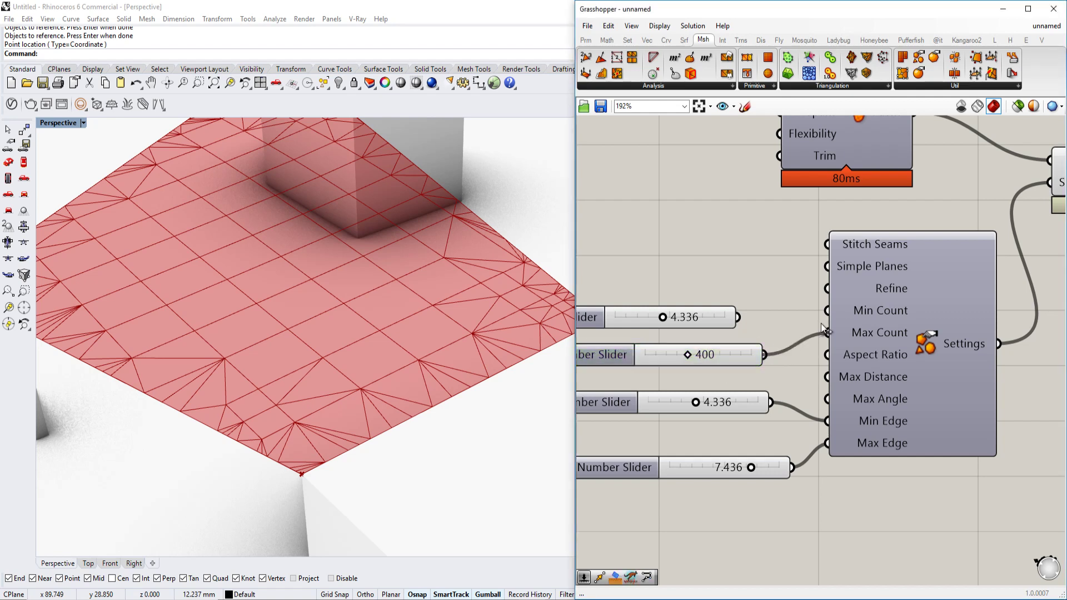
Set the Max Count slider to 311 and connect a copy of it, set to 60, to Min Count.
left_click(690, 354)
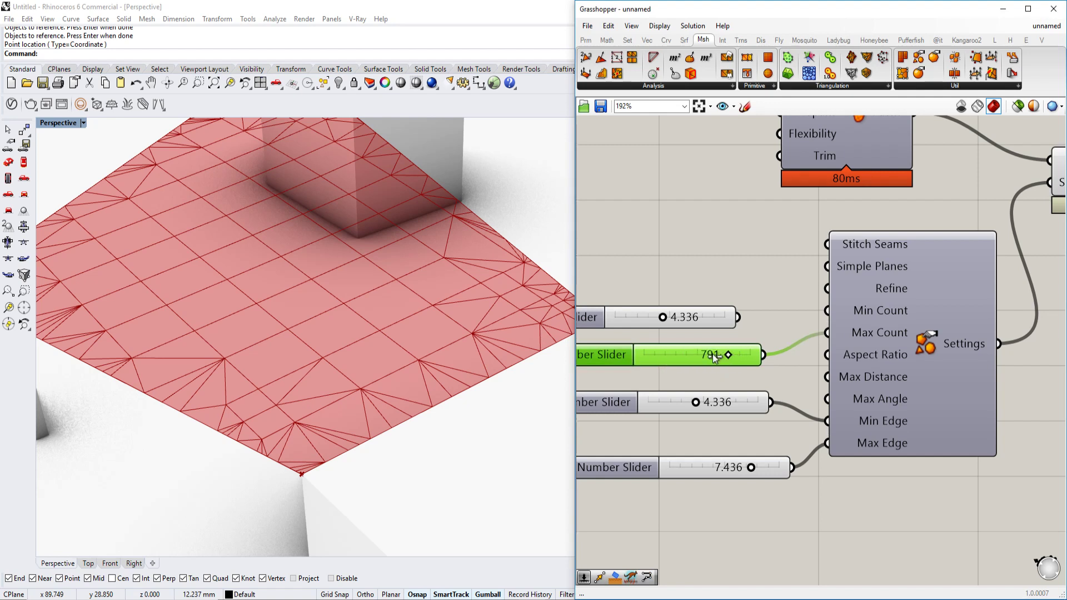
key("ctrl+v")
left_click_drag(714, 356, 826, 310)
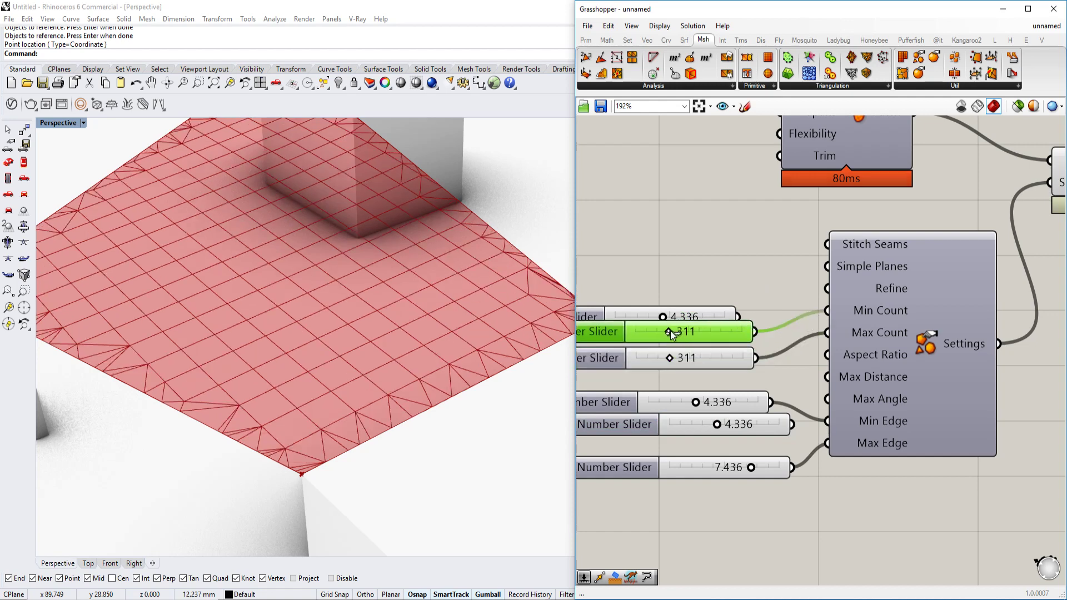
left_click_drag(670, 332, 646, 335)
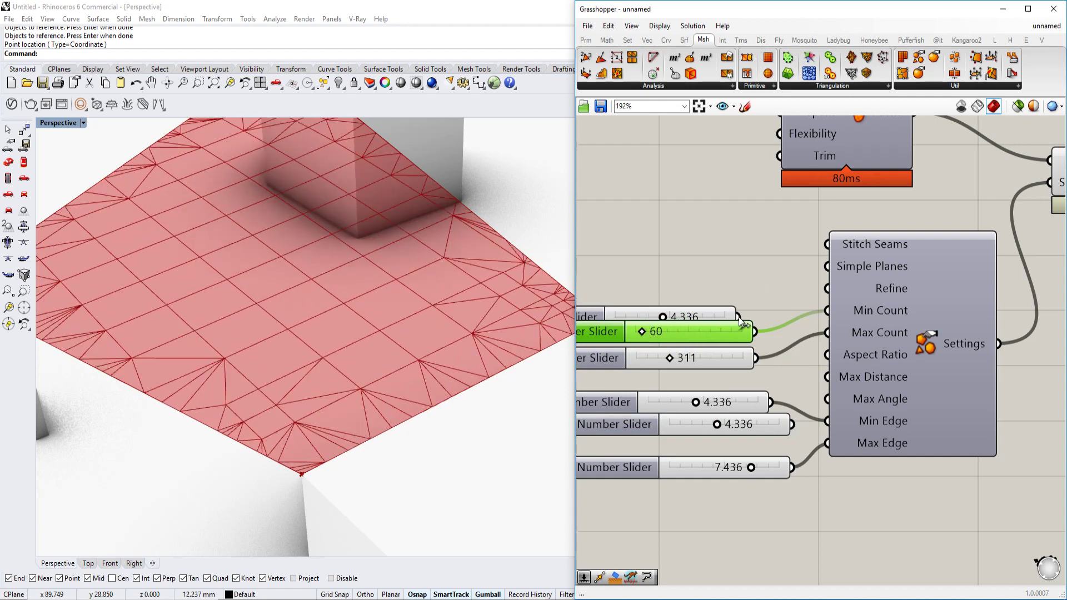
Move the unconnected slider and the two count sliders upward to free the space beside the Aspect Ratio input.
right_click_drag(218, 374, 217, 393)
scroll(217, 393, "up", 2)
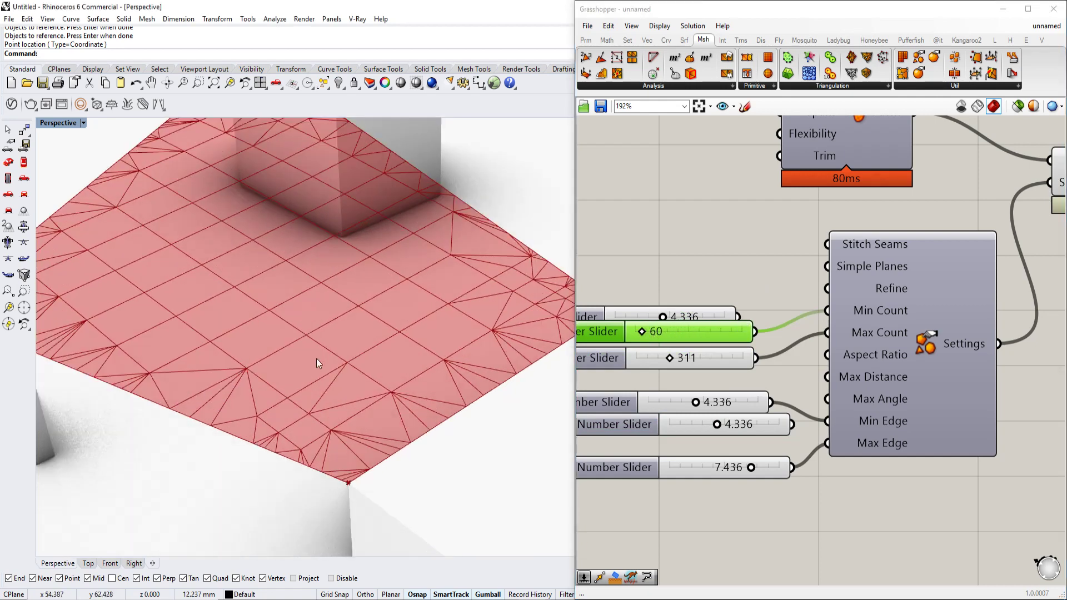
right_click_drag(727, 316, 722, 343)
left_click(701, 343)
left_click_drag(700, 343, 685, 274)
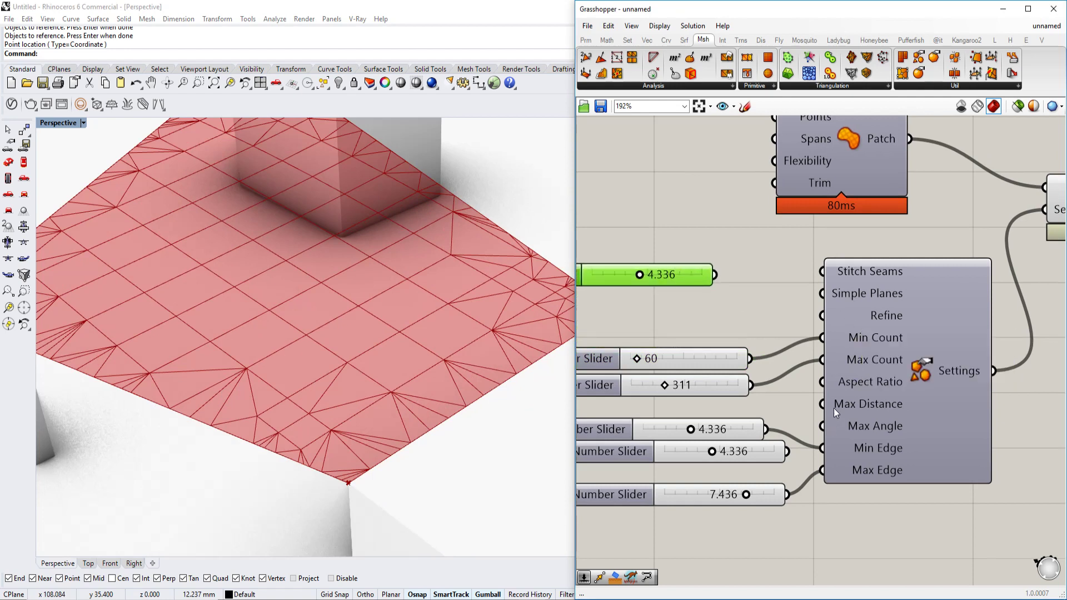
mouse_move(841, 380)
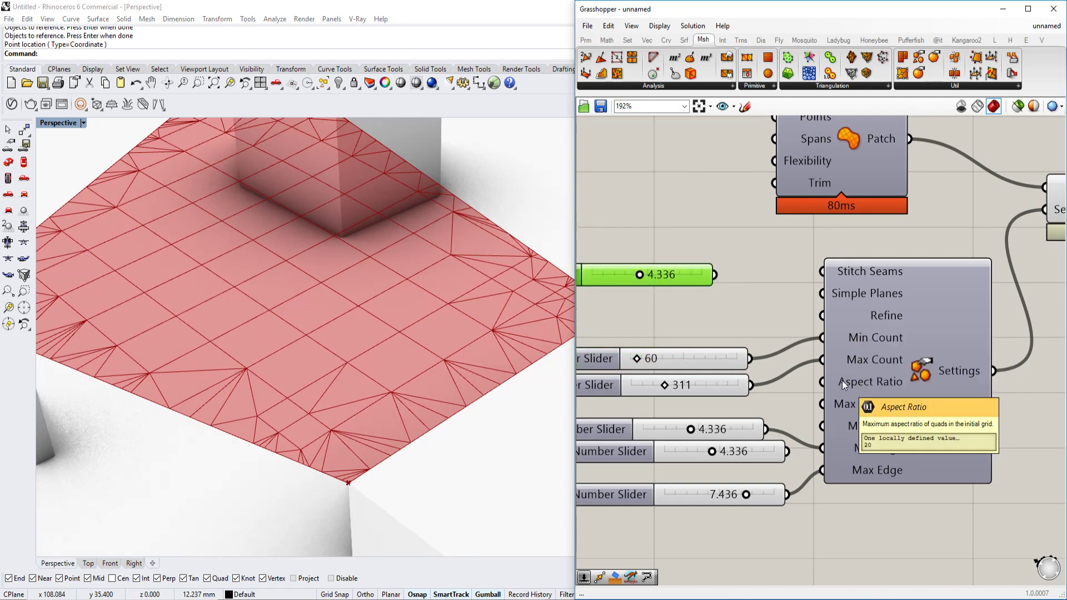
right_click_drag(841, 380, 909, 361)
left_click_drag(828, 327, 761, 300)
Add a number slider with the value 10, connect it to Aspect Ratio, and set it to 0.
double_click(748, 369)
type("10")
key("Return")
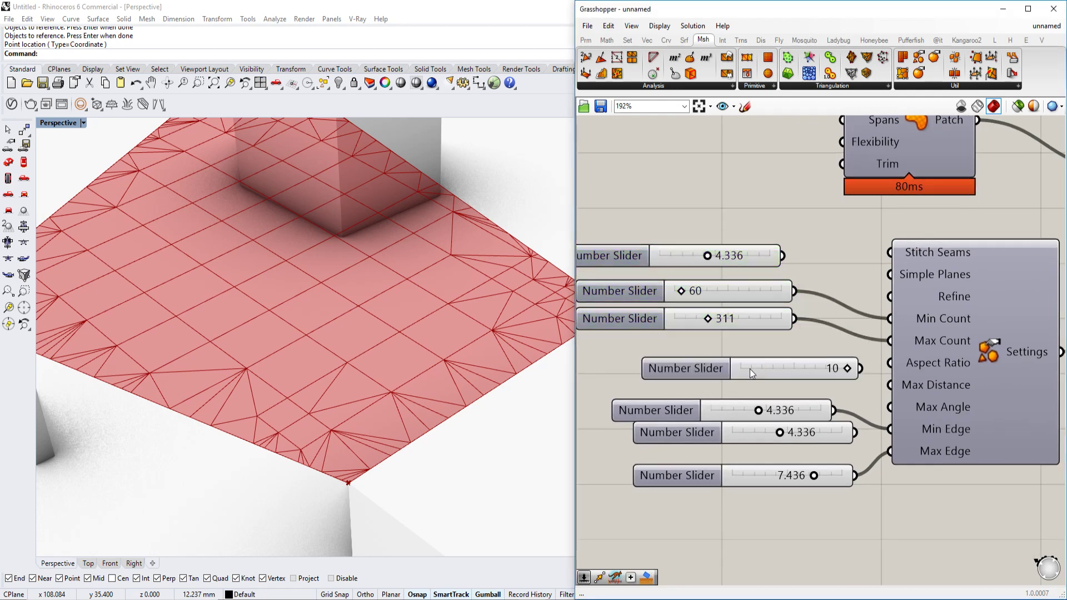
left_click_drag(889, 363, 741, 371)
scroll(741, 371, "down", 2)
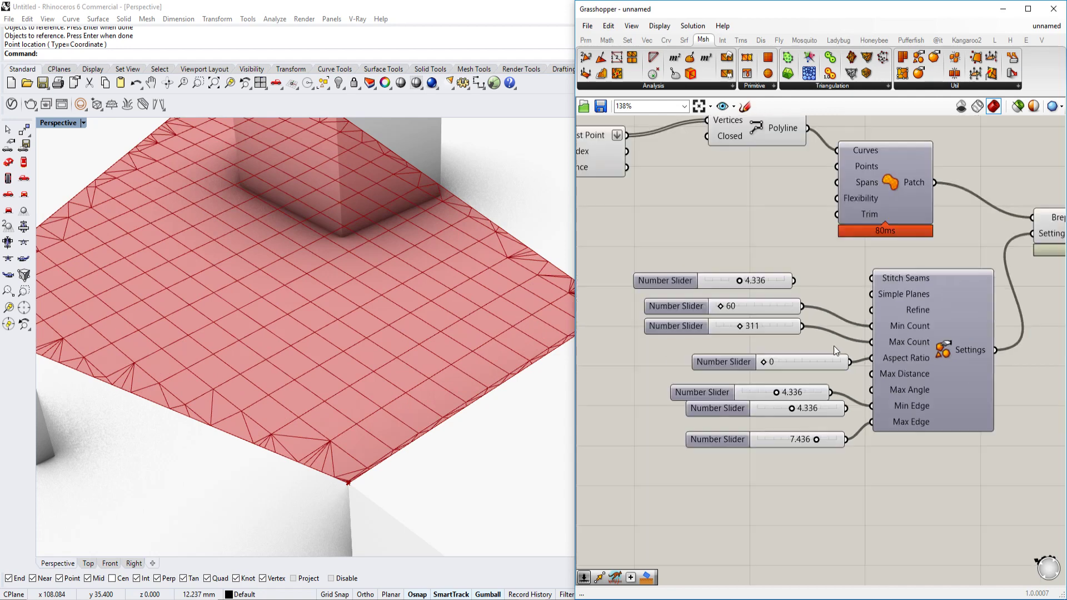
Move the BouncySolver component lower and farther from the Mesh component to make room for goal components.
scroll(771, 342, "down", 3)
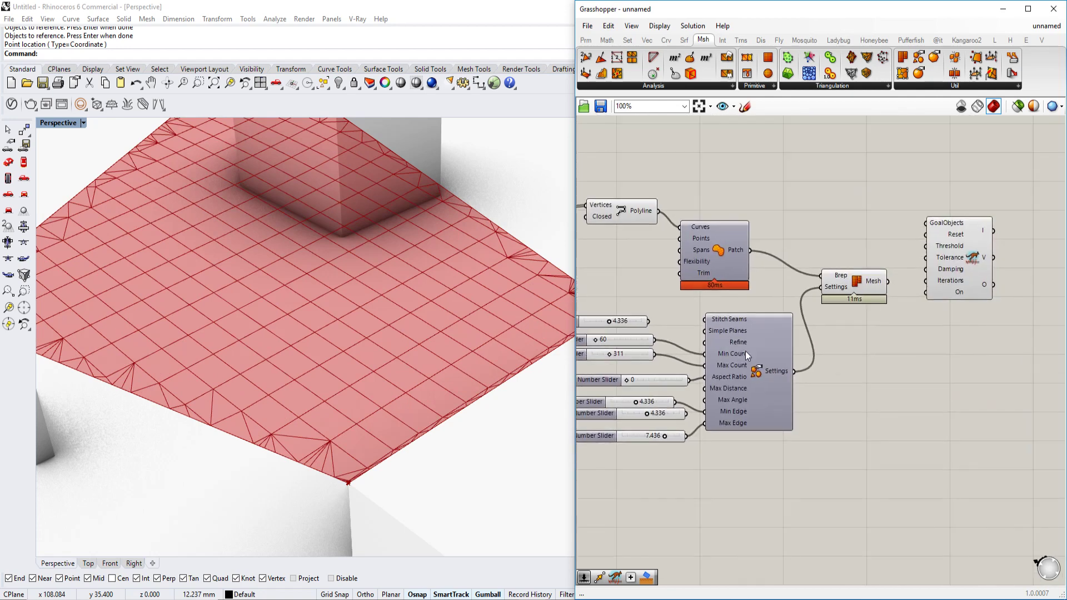
scroll(817, 316, "up", 3)
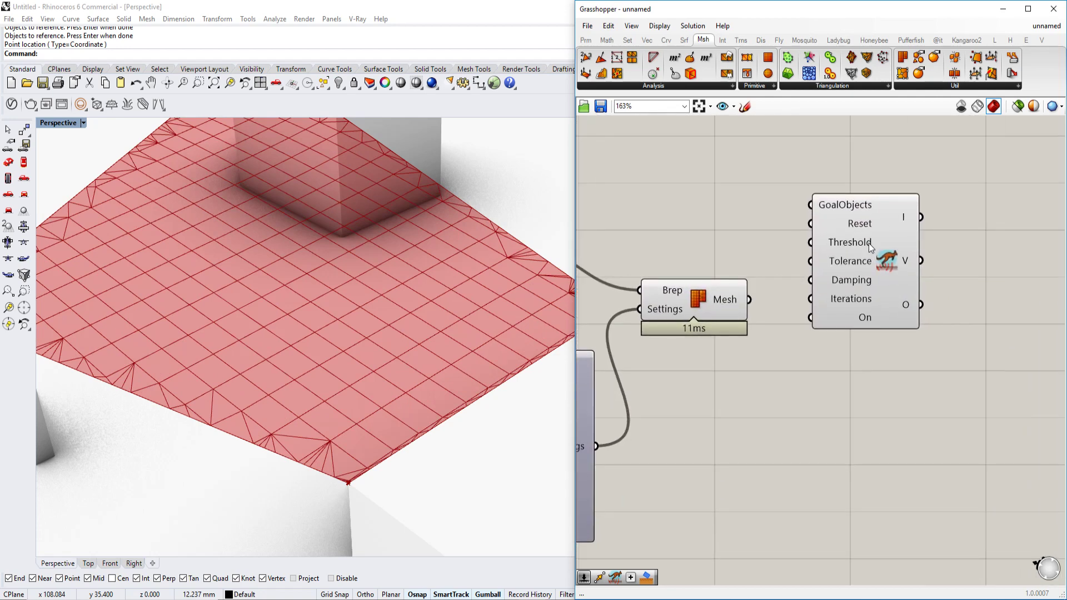
left_click_drag(879, 277, 899, 336)
right_click_drag(279, 405, 422, 388)
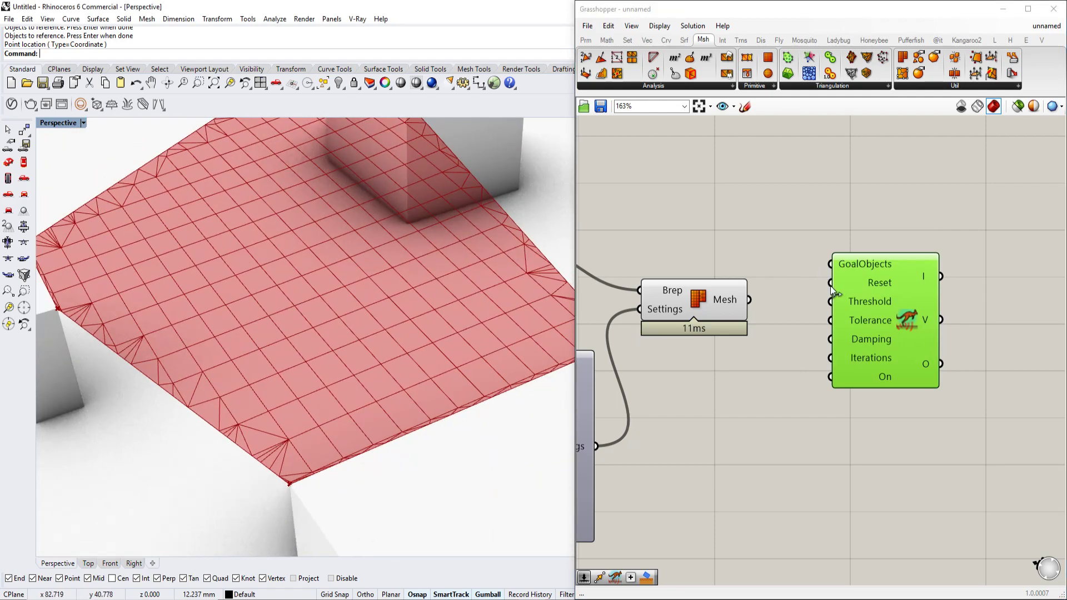
left_click_drag(877, 321, 918, 331)
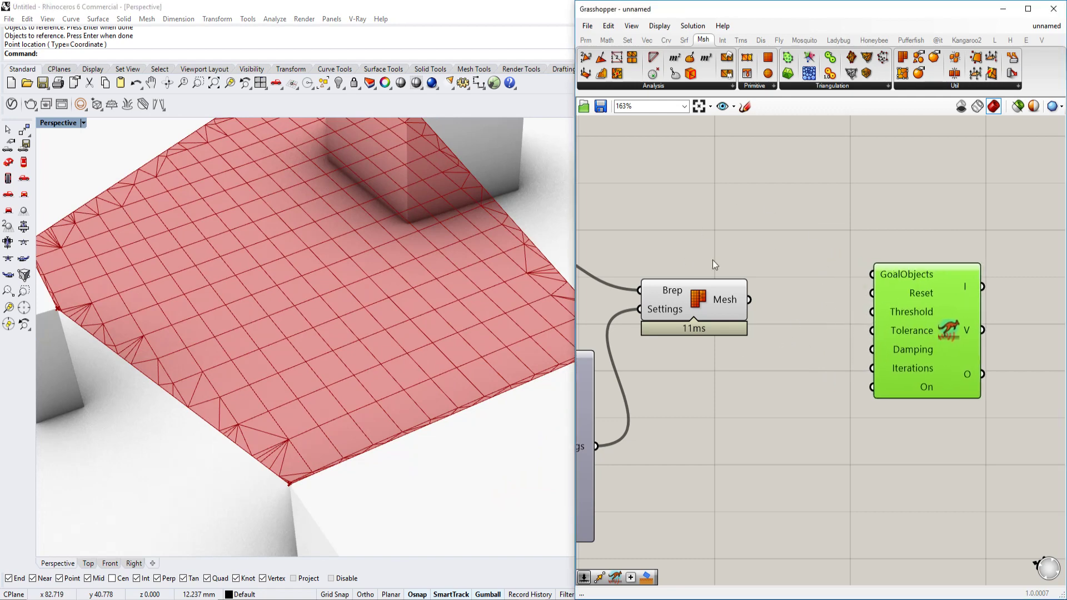
Add Kangaroo Load and Length(Line) goal components between the Mesh component and the solver, shifting the solver farther out.
left_click(960, 41)
left_click(922, 86)
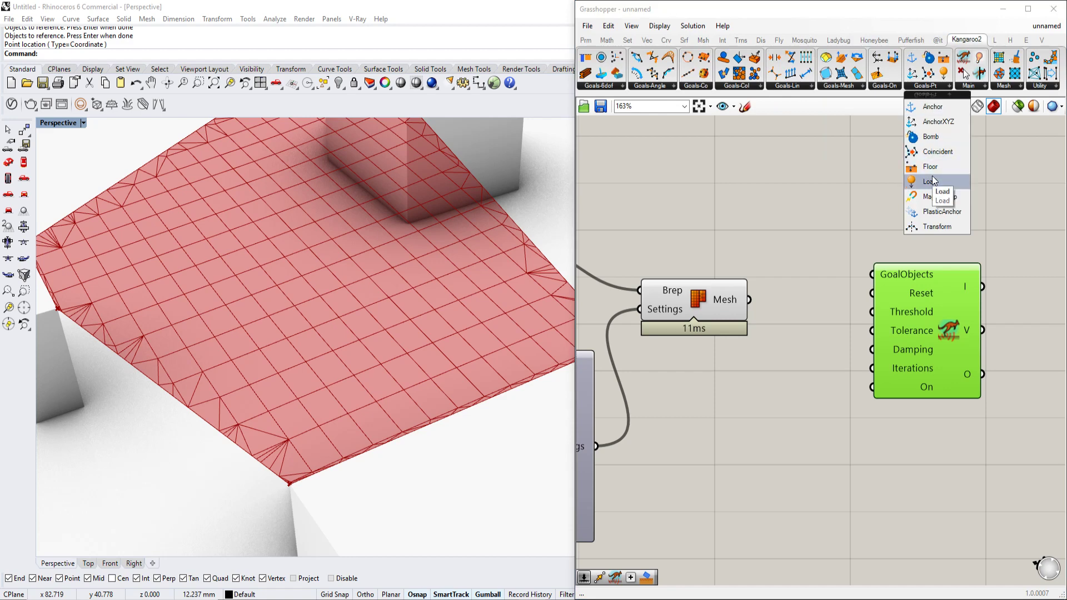
left_click_drag(935, 183, 833, 166)
scroll(821, 313, "down", 1)
left_click_drag(822, 312, 943, 348)
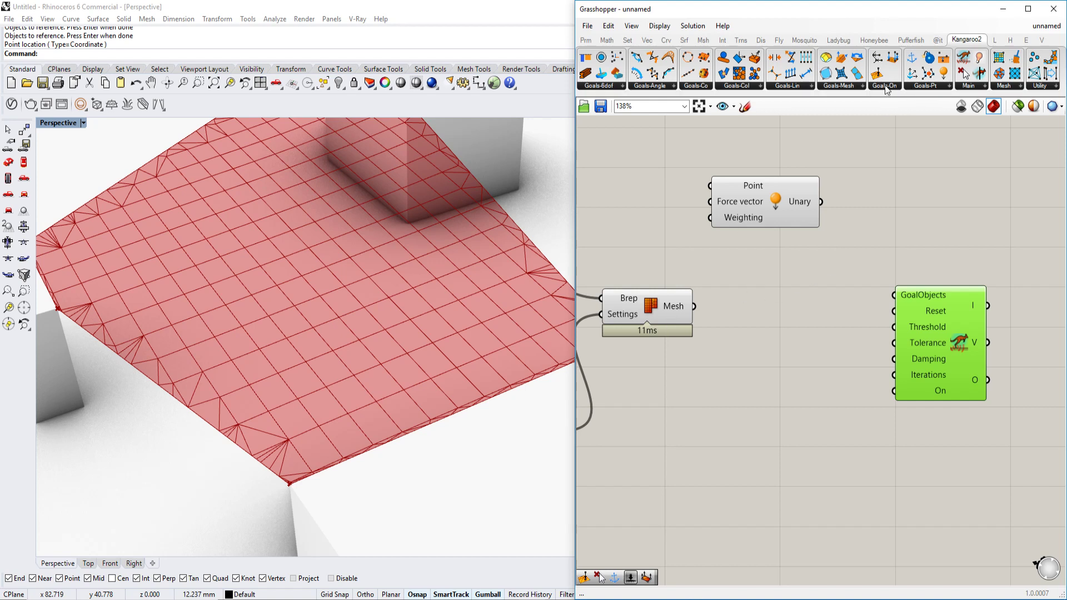
left_click(811, 87)
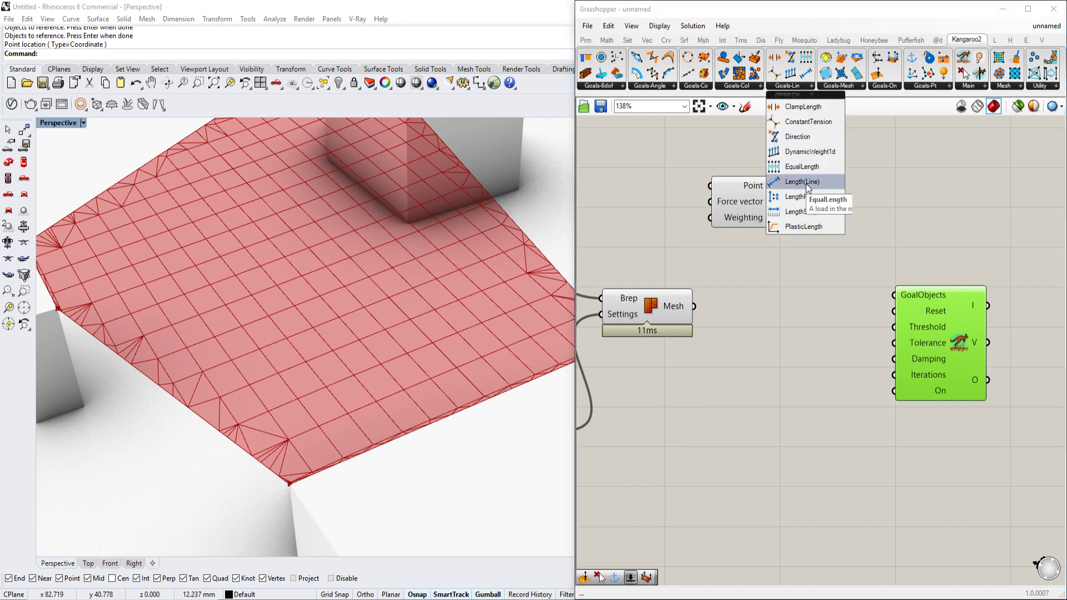
left_click_drag(812, 183, 788, 277)
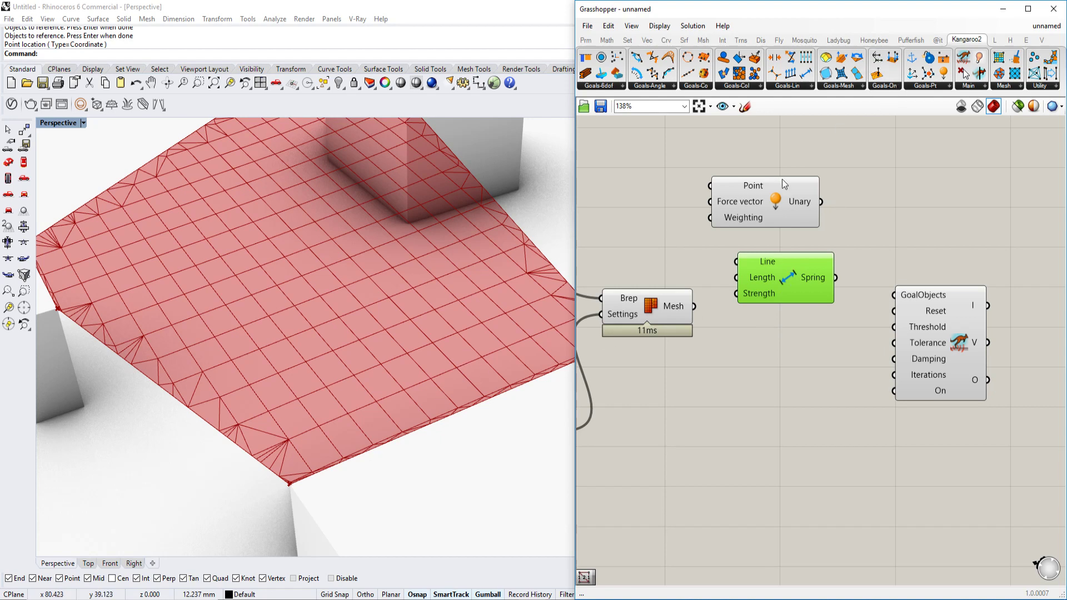
Add a Kangaroo Anchor goal component below the Length(Line) component.
scroll(158, 396, "down", 1)
scroll(115, 311, "up", 2)
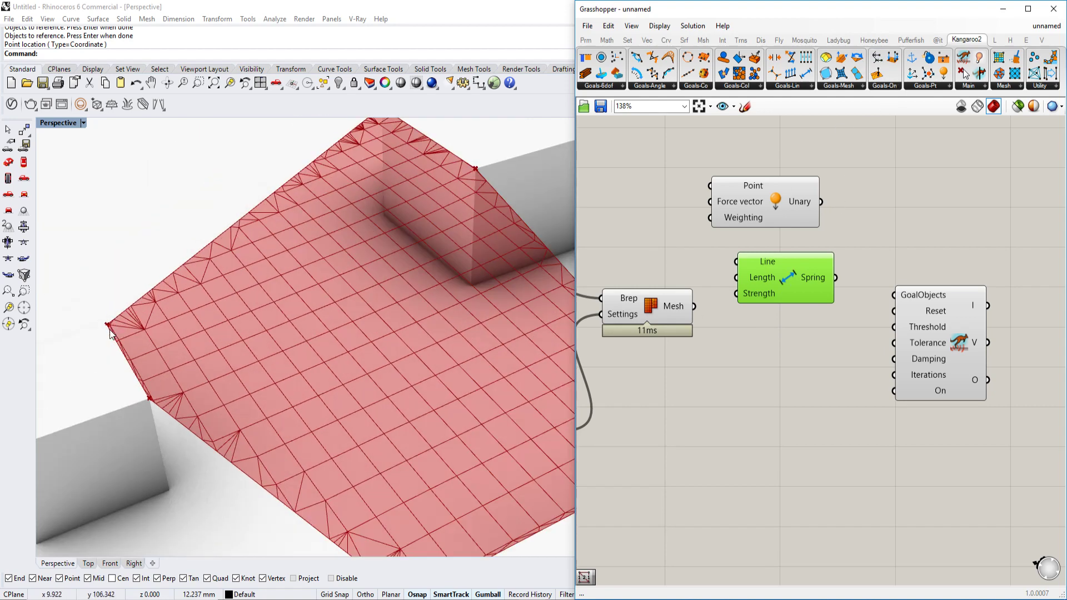
scroll(111, 334, "down", 2)
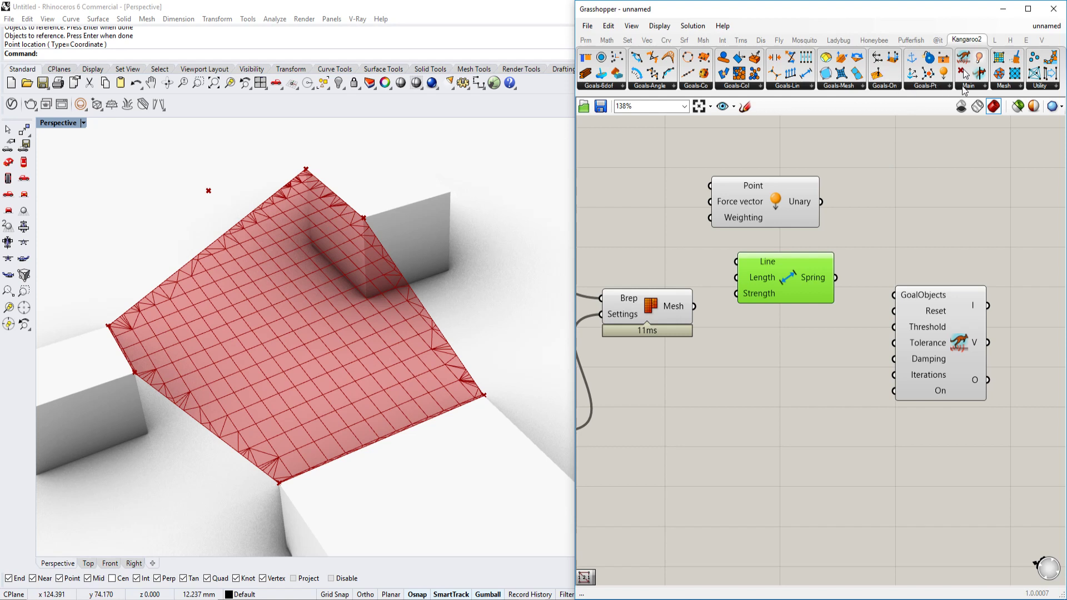
left_click(840, 87)
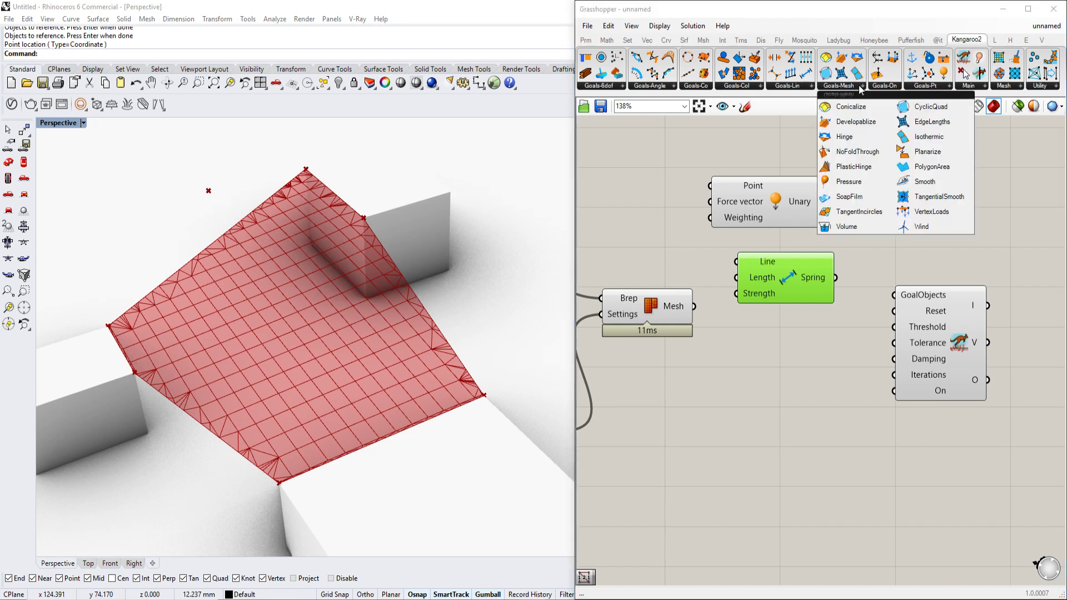
left_click(900, 87)
left_click(911, 86)
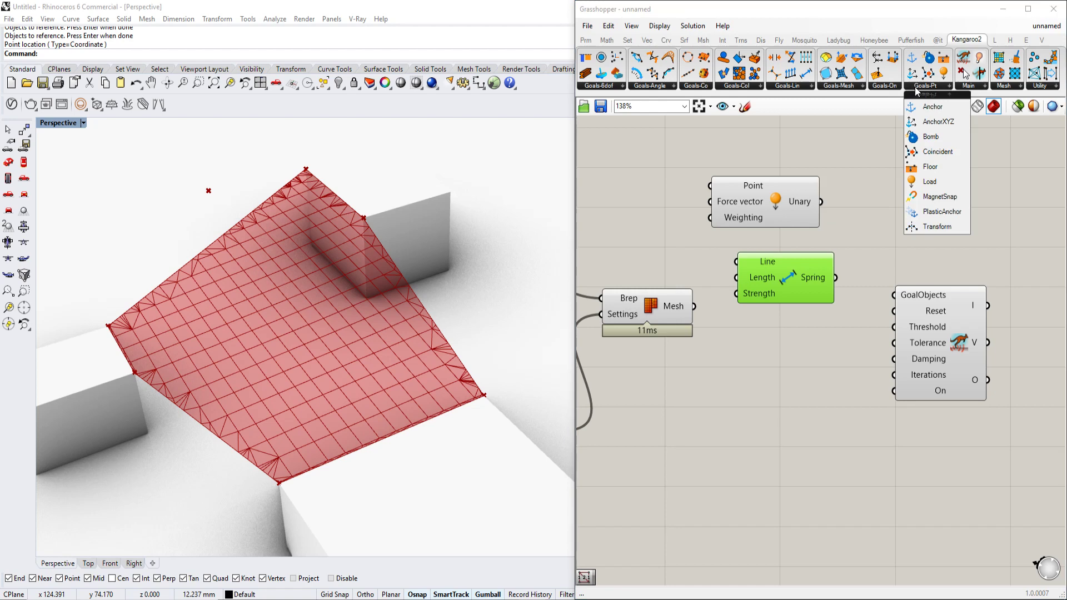
left_click_drag(929, 106, 811, 390)
Examine the mesh corners and edges where the membrane meets the top edges of the blocks.
scroll(893, 202, "up", 2)
scroll(892, 202, "down", 4)
scroll(811, 390, "up", 2)
right_click_drag(526, 361, 382, 392)
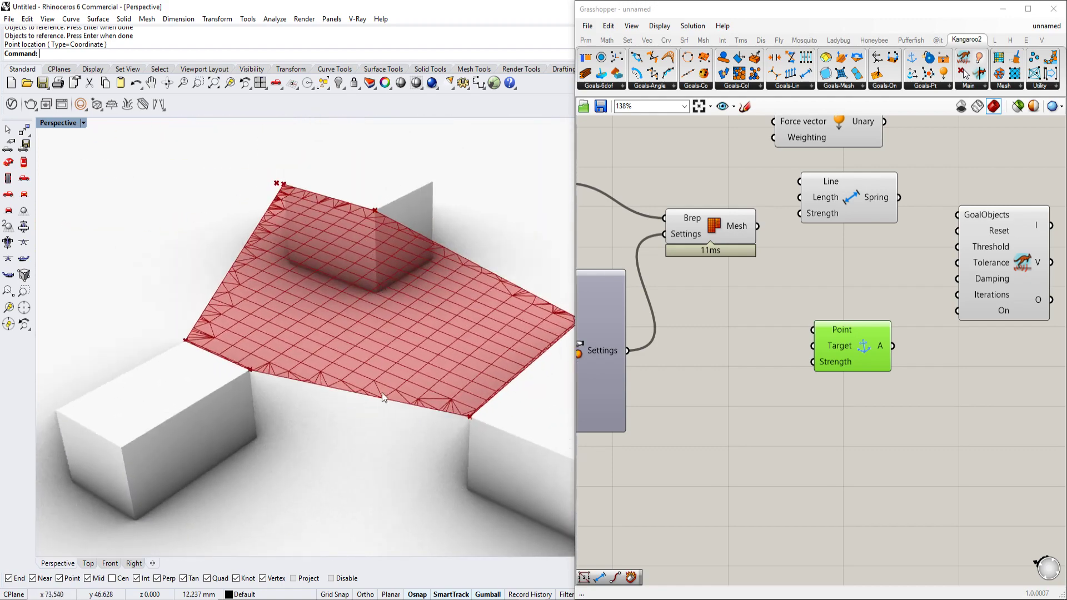
right_click_drag(200, 343, 291, 326)
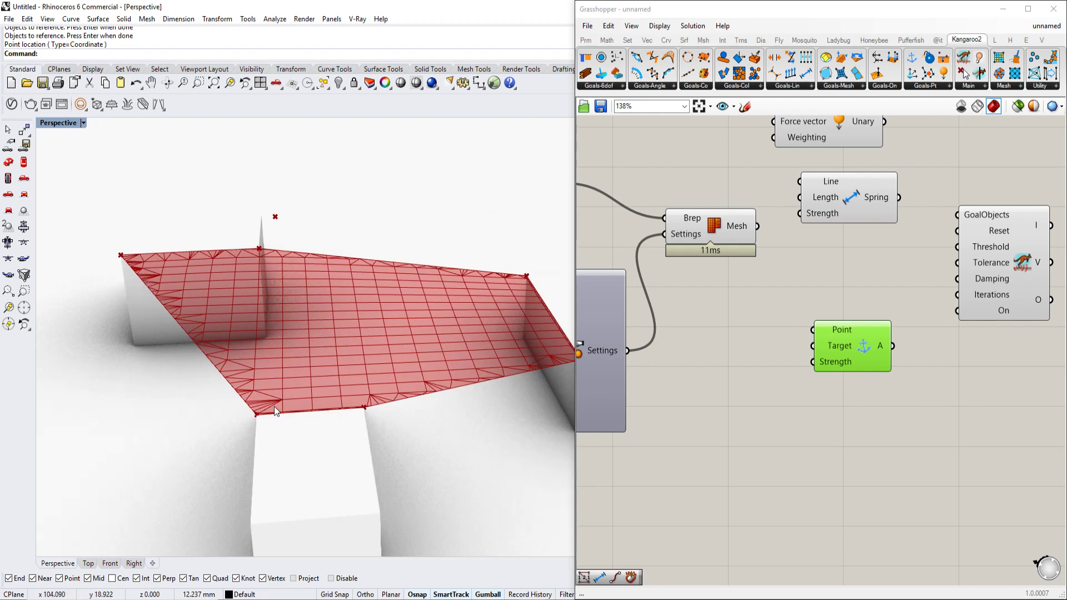
right_click_drag(276, 411, 295, 440)
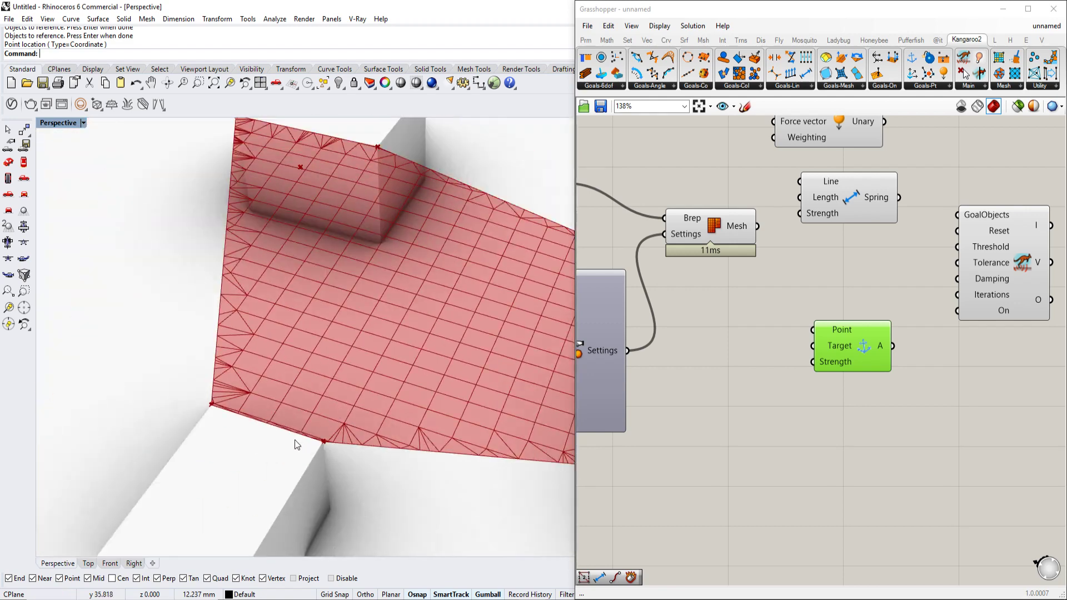
scroll(294, 439, "up", 5)
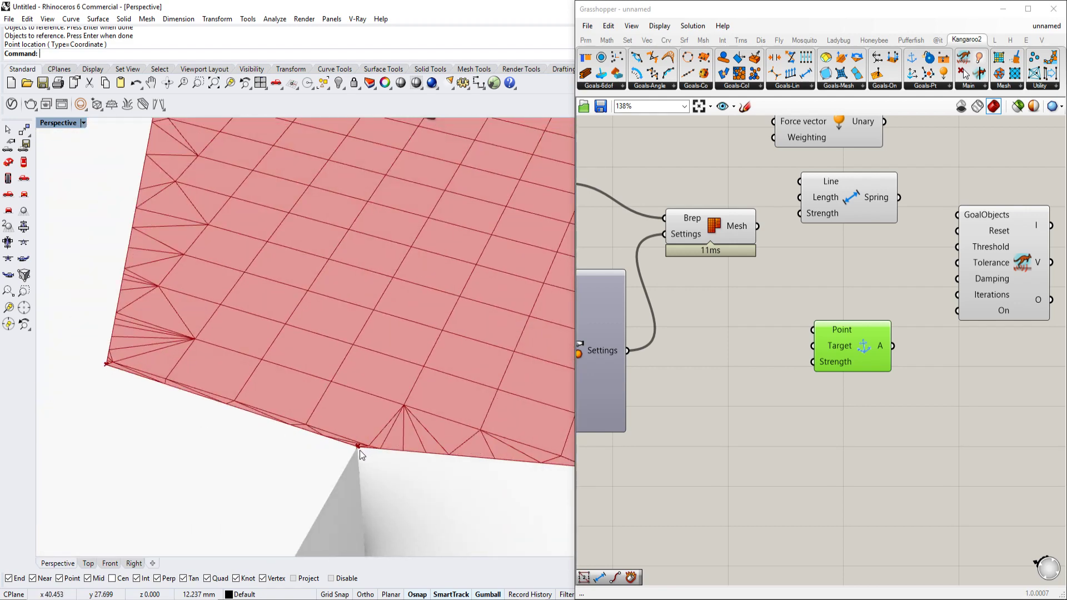
scroll(359, 450, "down", 5)
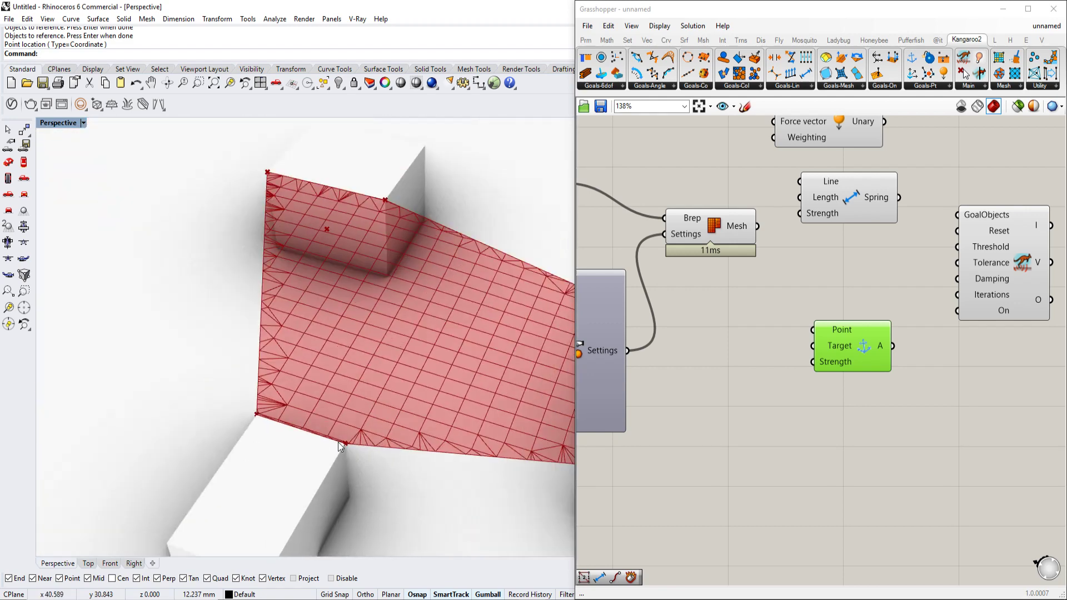
scroll(852, 311, "down", 3)
scroll(759, 371, "up", 4)
double_click(758, 370)
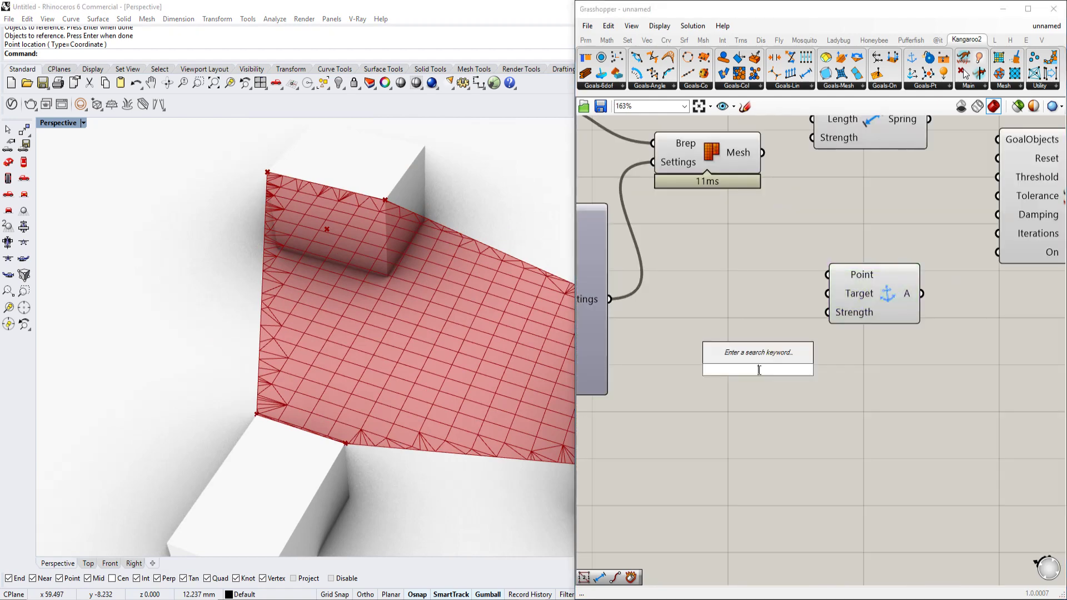
type("m")
key("Escape")
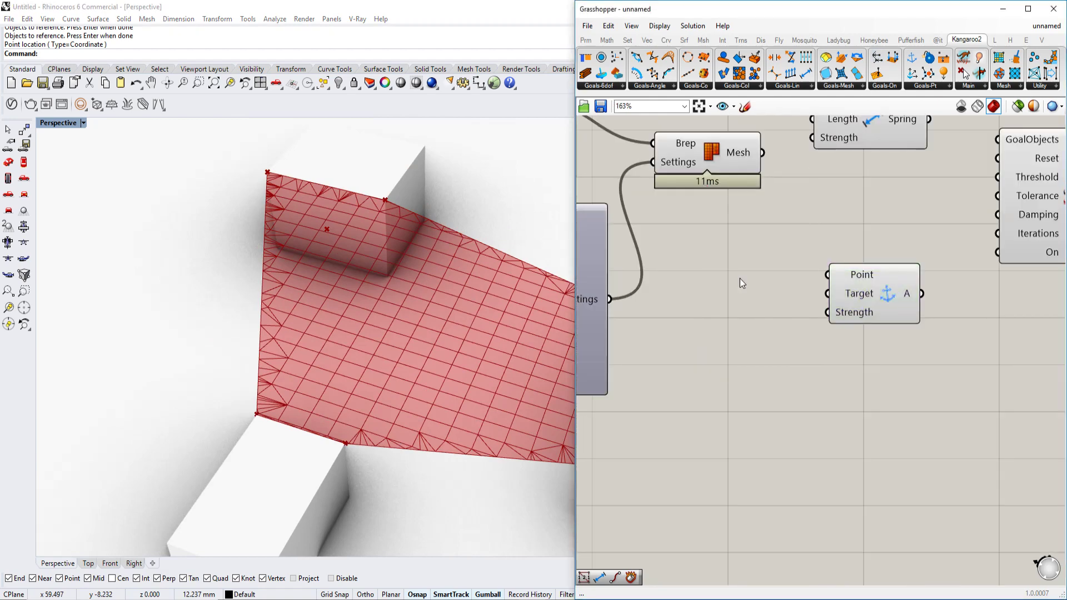
Widen the Grasshopper window over the model viewport and look through the Kangaroo mesh utility components.
right_click_drag(739, 278, 688, 294)
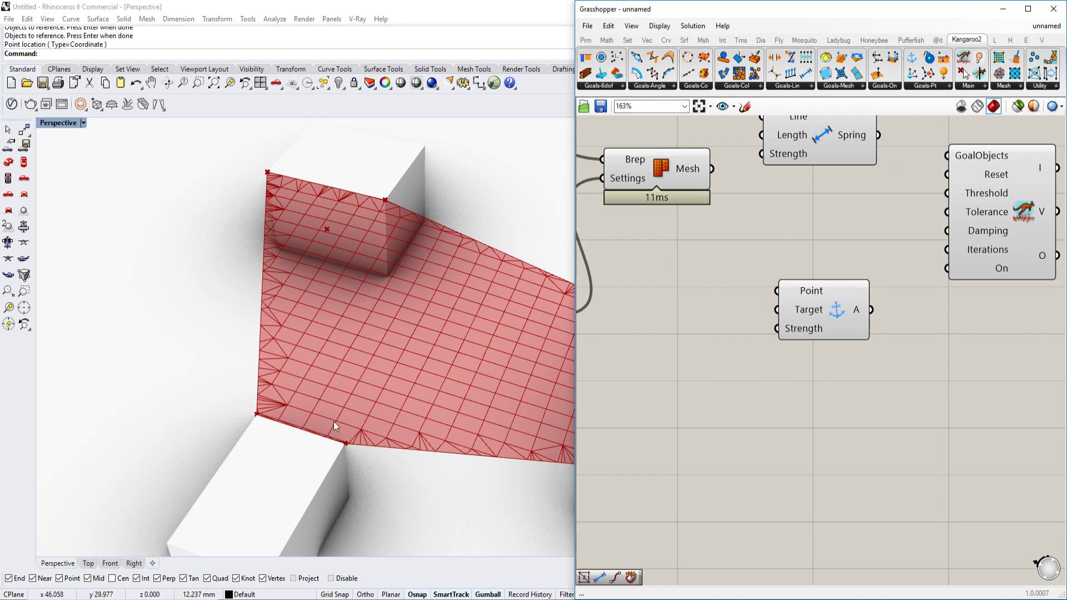
right_click_drag(403, 362, 500, 344)
right_click_drag(907, 316, 857, 345)
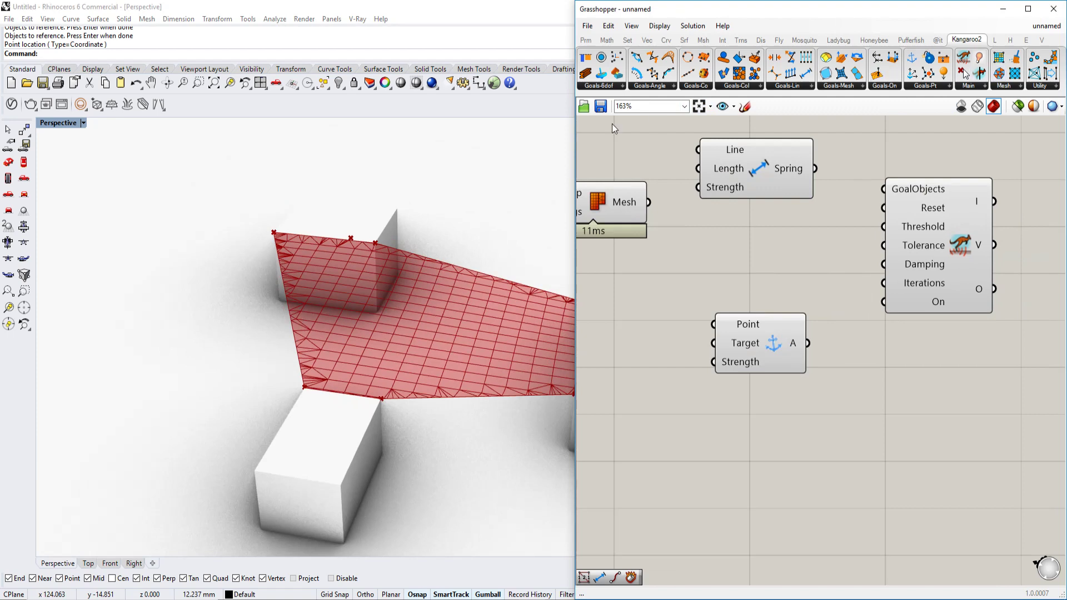
left_click_drag(573, 123, 447, 124)
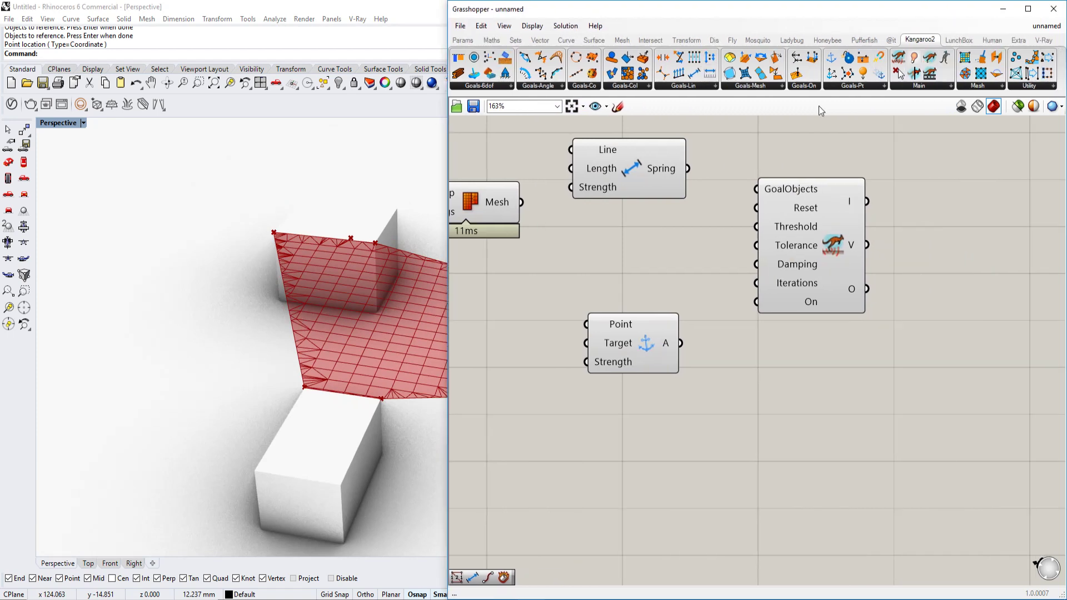
left_click(982, 89)
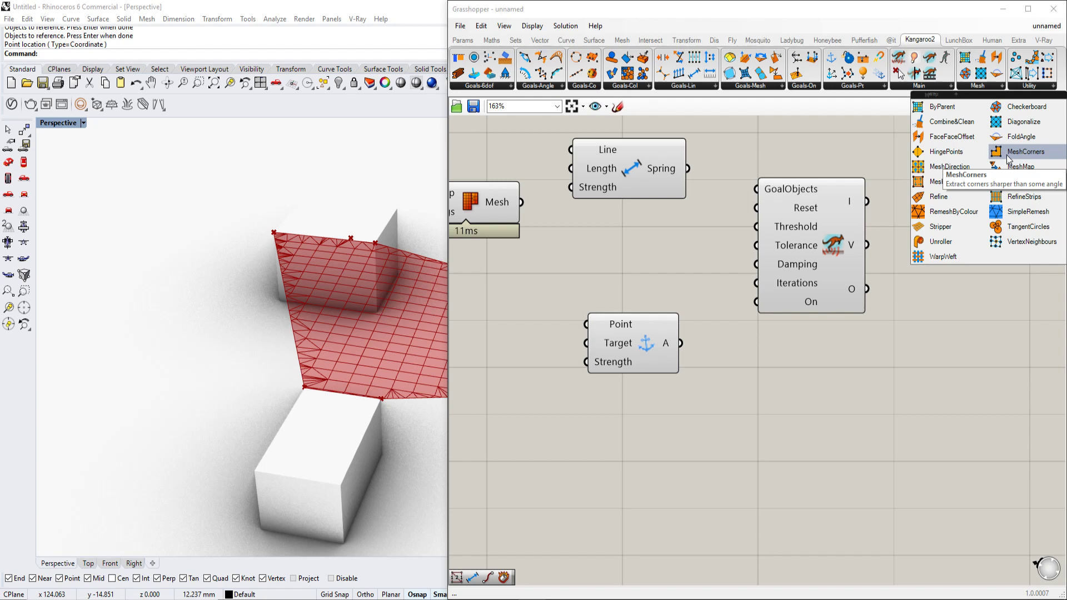
left_click(970, 45)
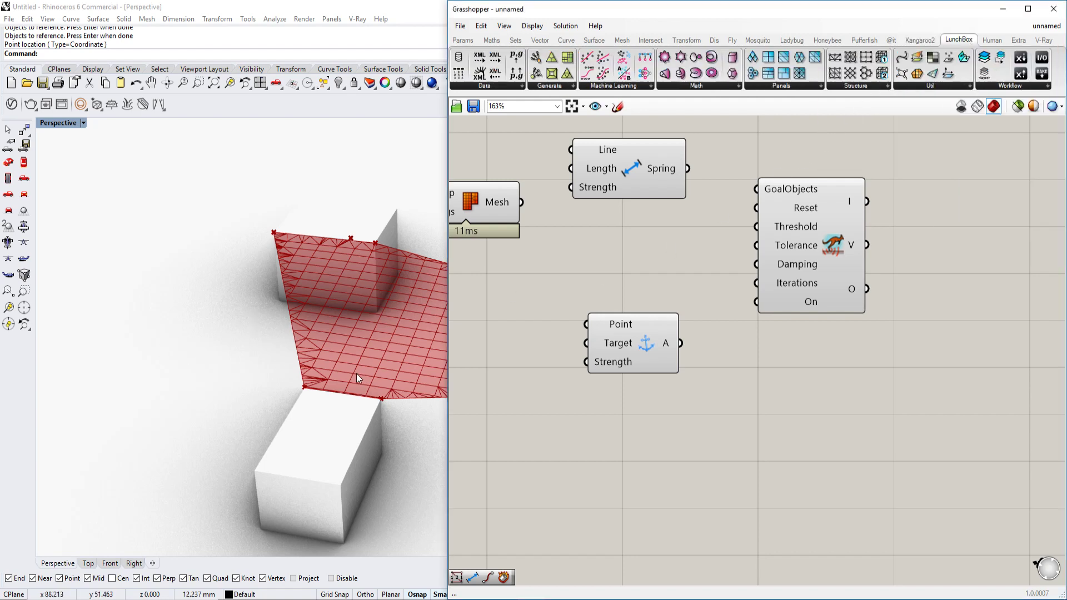
Add a Mesh Edges component below the Mesh component that meshes the patch.
scroll(381, 379, "up", 5)
scroll(396, 369, "down", 2)
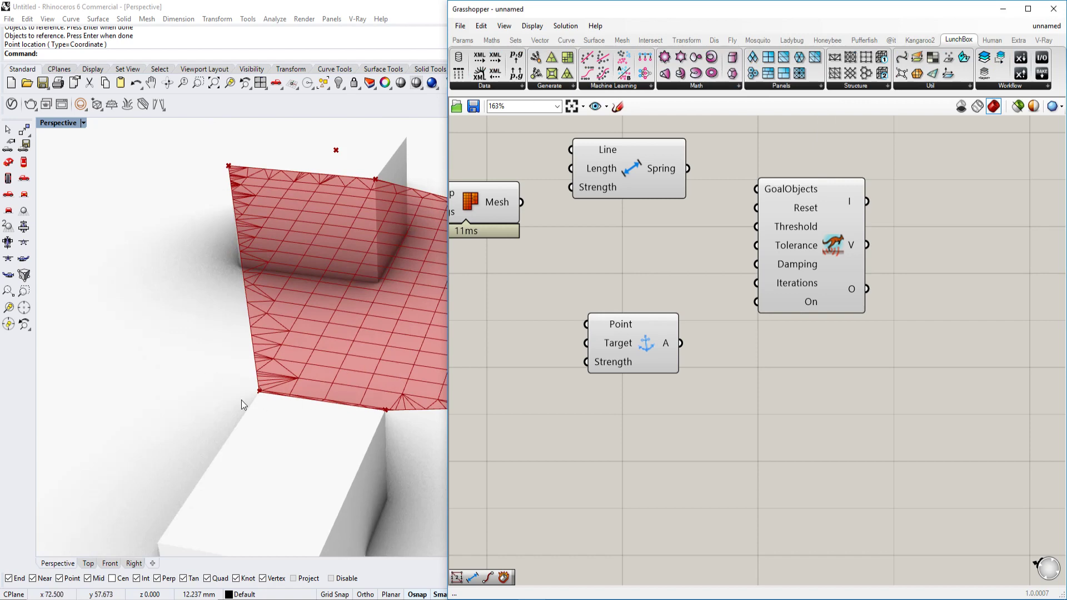
right_click_drag(211, 225, 418, 350)
right_click_drag(474, 330, 635, 354)
double_click(635, 355)
type("meshe")
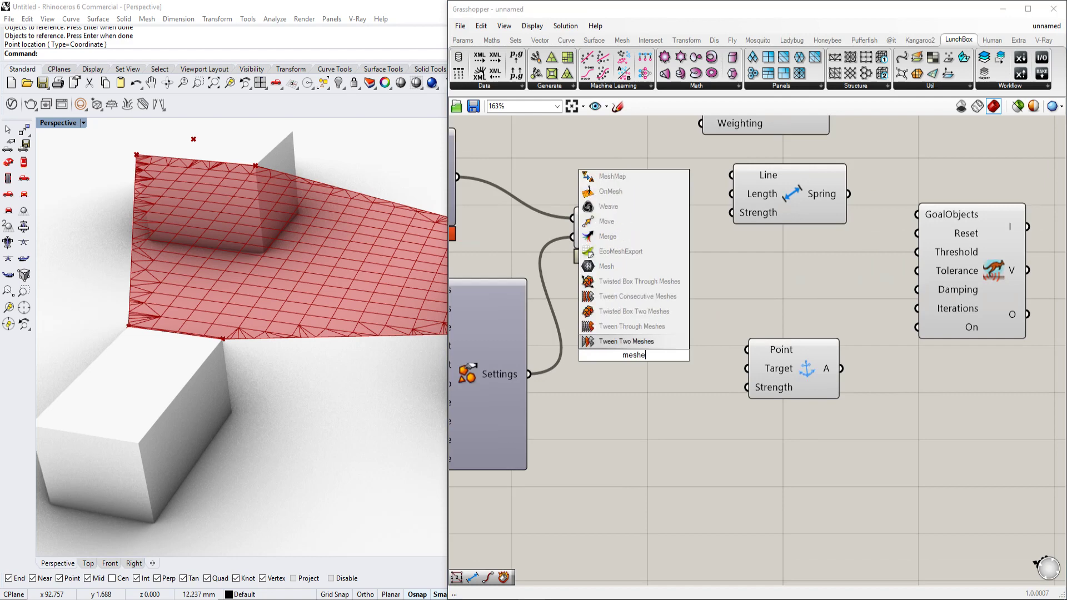
key("BackSpace")
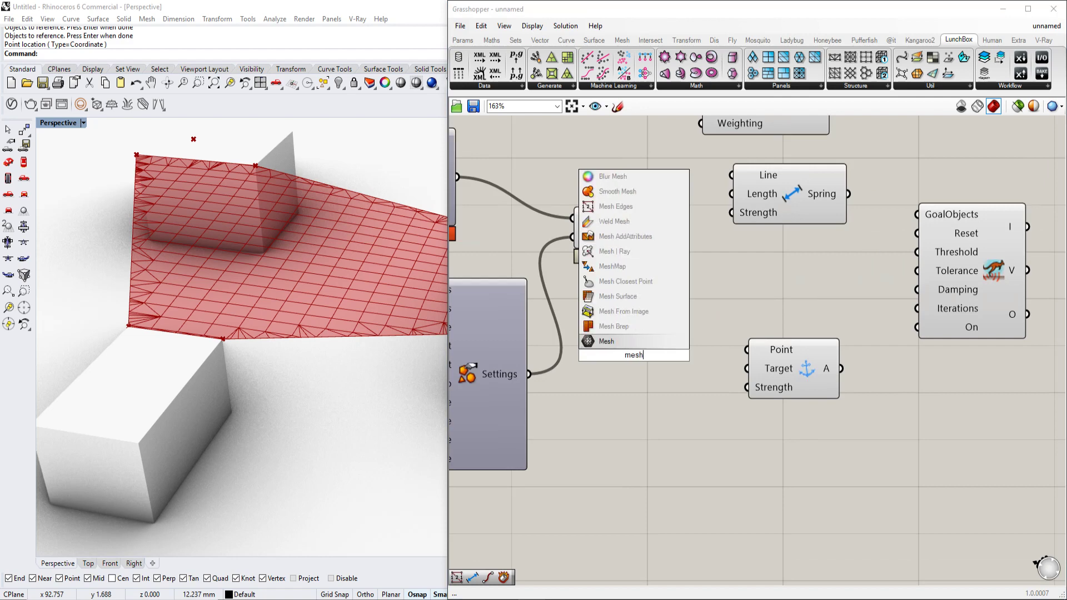
type("edges")
key("Return")
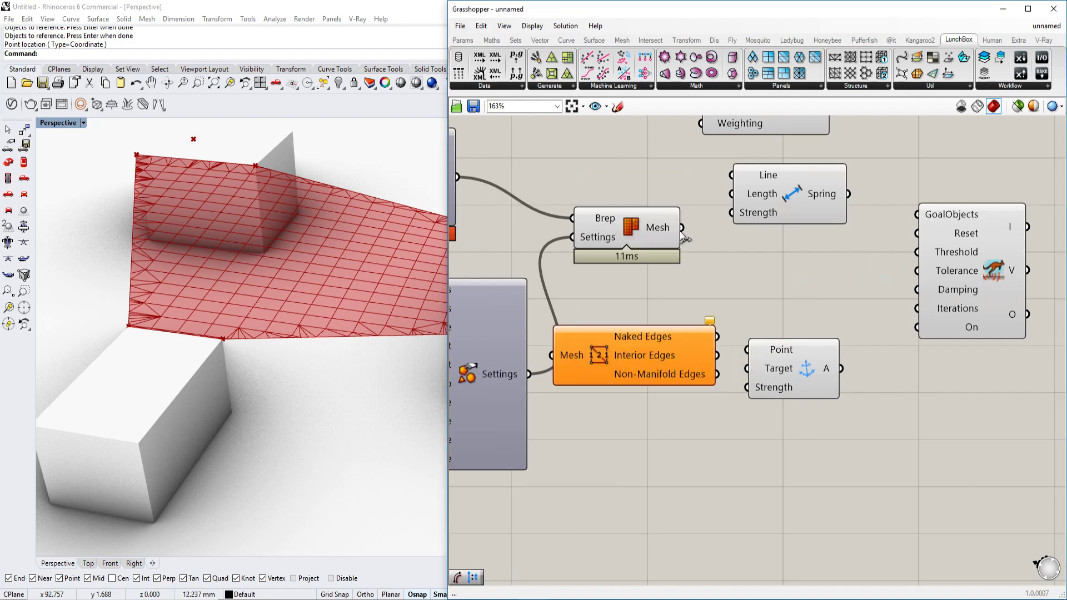
Connect the patch mesh to Mesh Edges, place that component lower, and shift the Anchor component clear of it.
left_click_drag(681, 227, 551, 355)
left_click_drag(653, 358, 704, 405)
right_click_drag(750, 363, 676, 334)
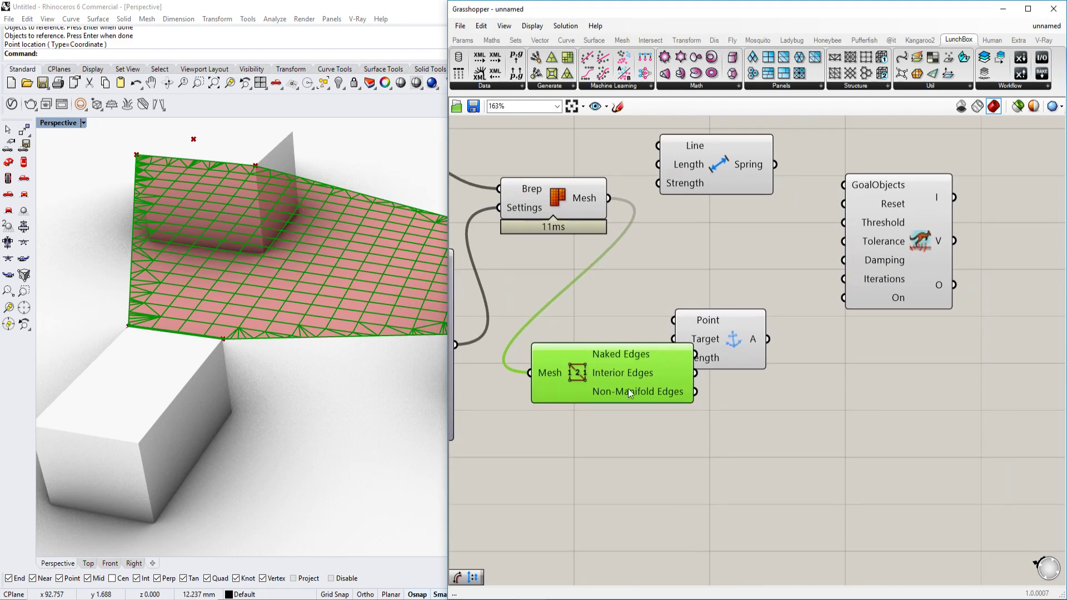
scroll(278, 297, "up", 3)
left_click(748, 335)
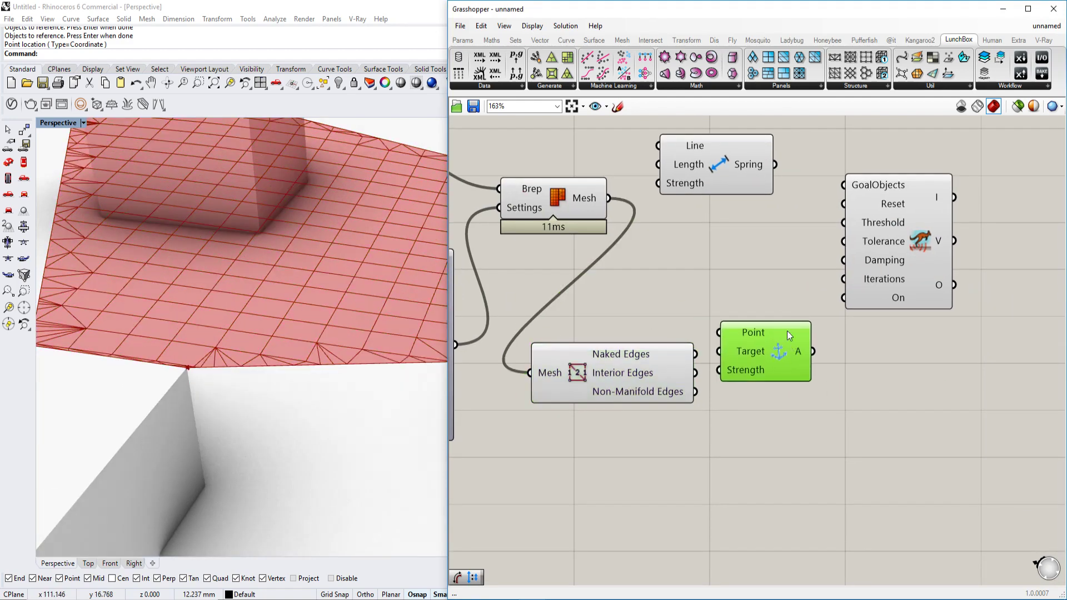
Feed Interior Edges into the Line input of Length(Line), rearranging the Length(Line) and Anchor components around the wire.
right_click_drag(765, 166, 748, 228)
left_click(701, 280)
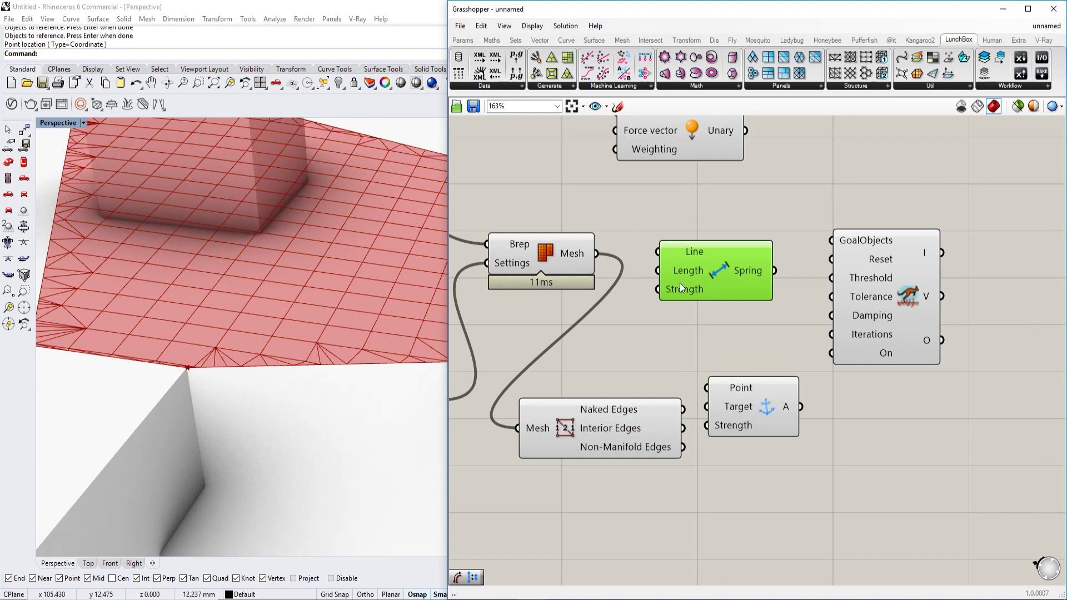
left_click_drag(744, 410, 812, 426)
left_click_drag(683, 428, 803, 331)
left_click_drag(713, 225, 947, 202)
right_click_drag(649, 320, 621, 371)
left_click_drag(621, 371, 618, 270)
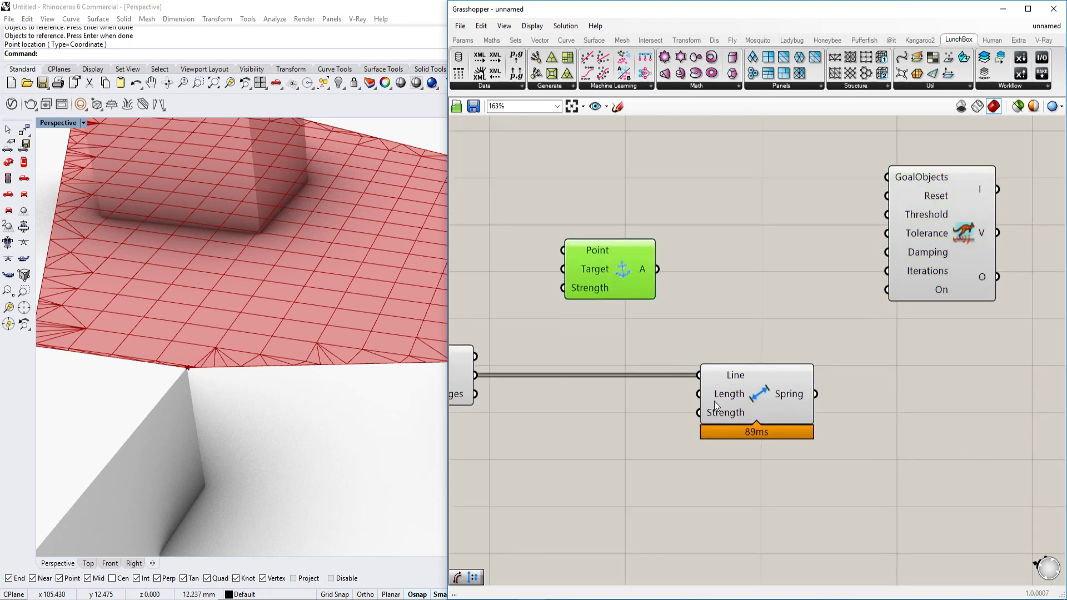
Add a Multiplication component below the wire between Mesh Edges and Length(Line).
right_click_drag(747, 389, 762, 362)
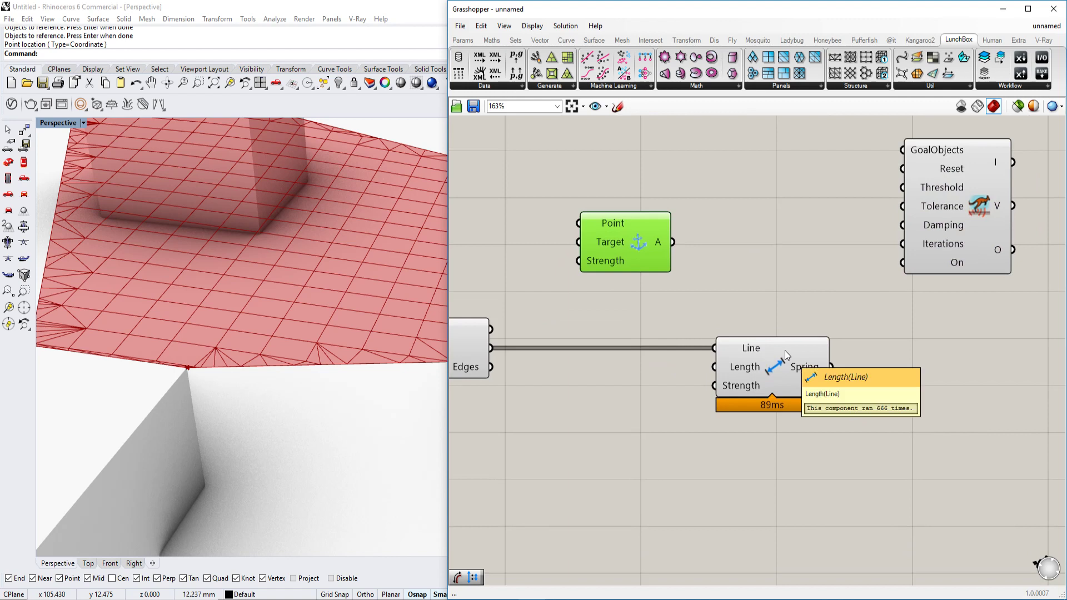
scroll(784, 350, "down", 1)
right_click_drag(711, 328, 707, 367)
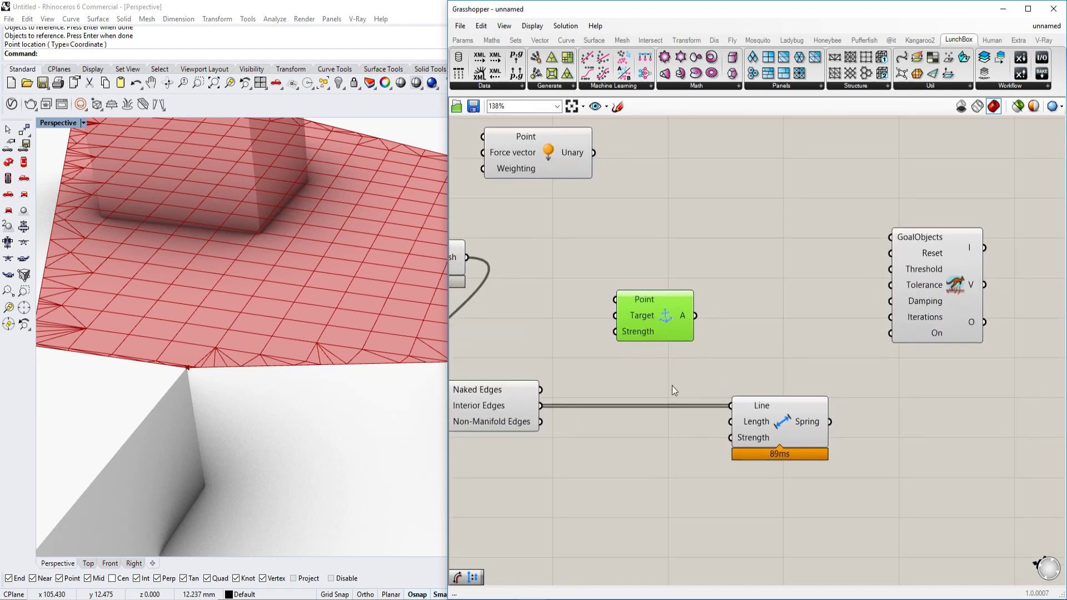
right_click_drag(635, 485, 645, 472)
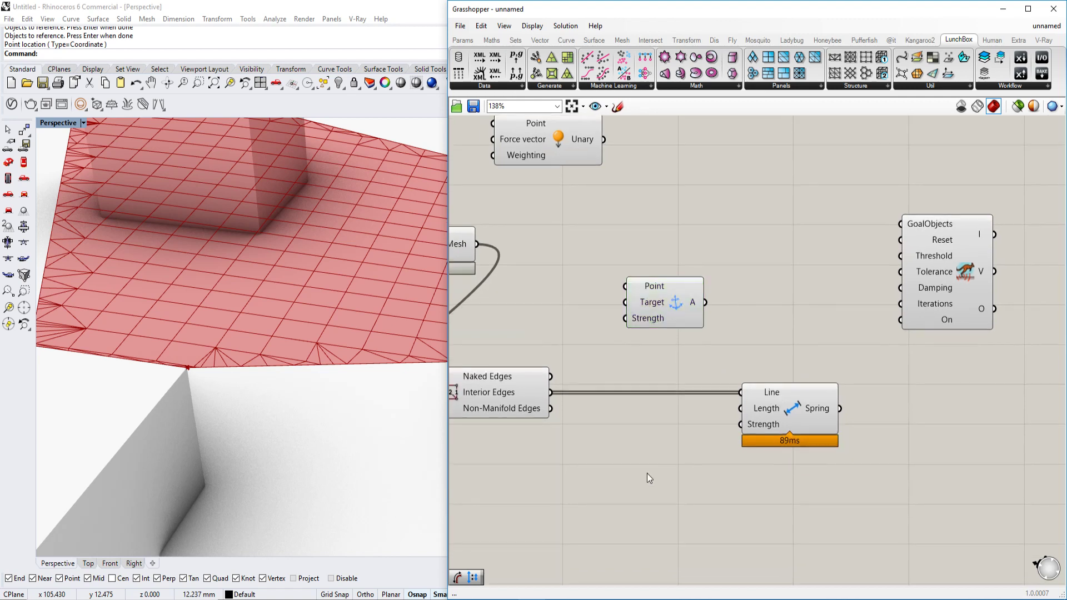
double_click(647, 473)
type("di")
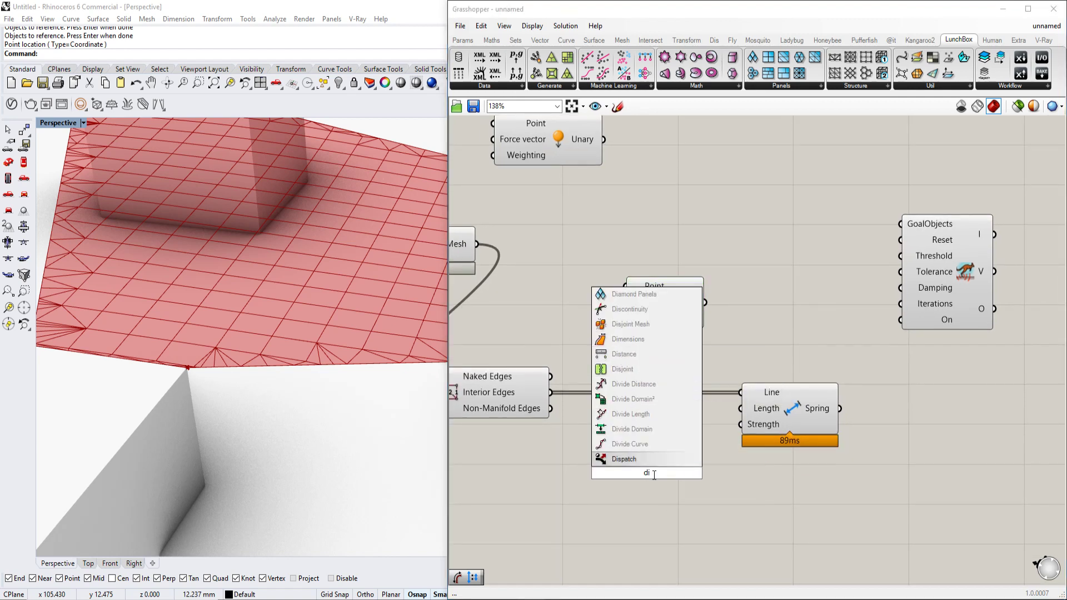
type("multi")
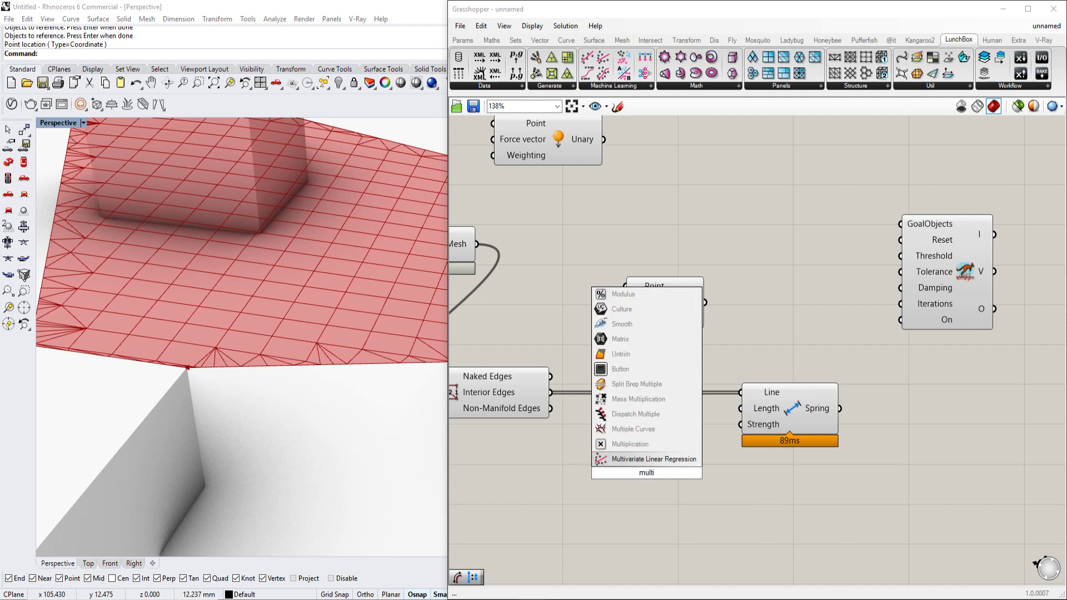
key("Up")
key("Return")
Add a curve Length component, feed it the Interior Edges, and connect its output to input A of Multiplication.
double_click(581, 491)
type("d")
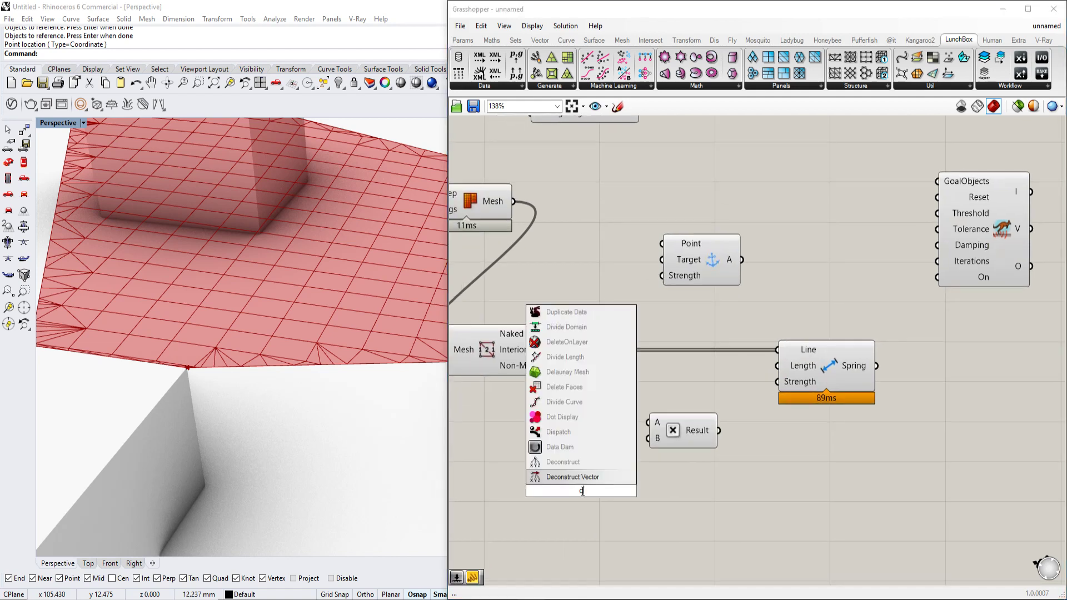
type("istance")
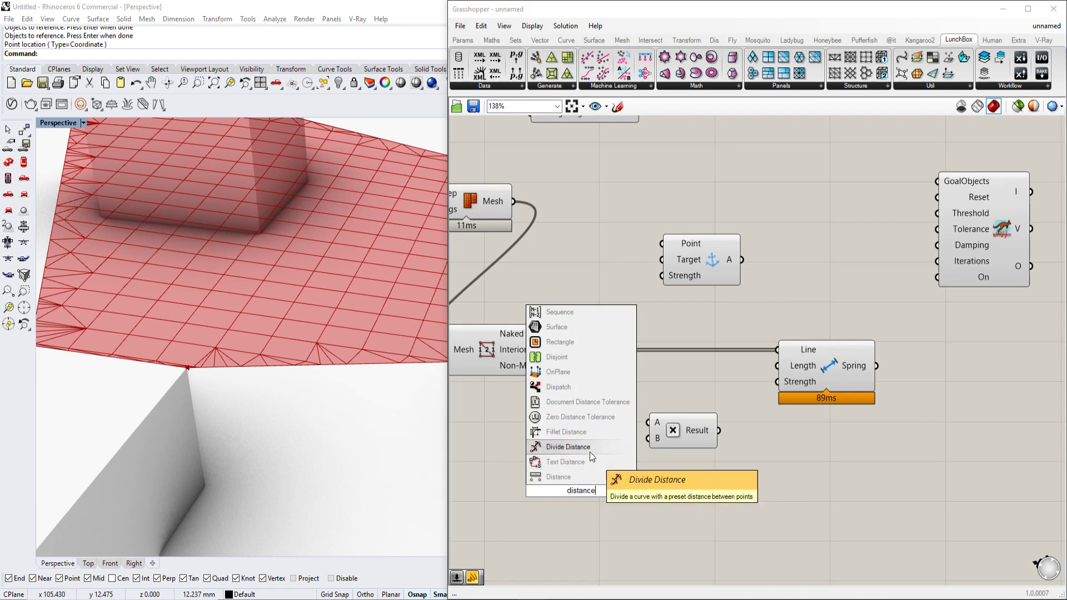
key("BackSpace")
key("BackSpace")
key("BackSpace")
key("BackSpace")
key("BackSpace")
key("BackSpace")
key("BackSpace")
key("BackSpace")
type("len")
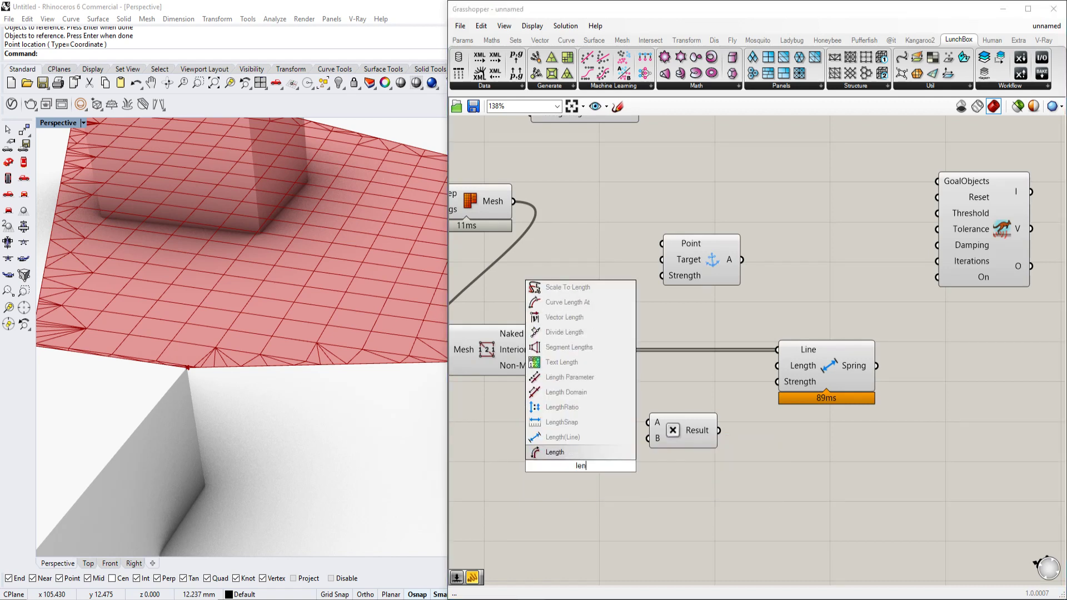
left_click(577, 452)
left_click_drag(587, 350, 519, 439)
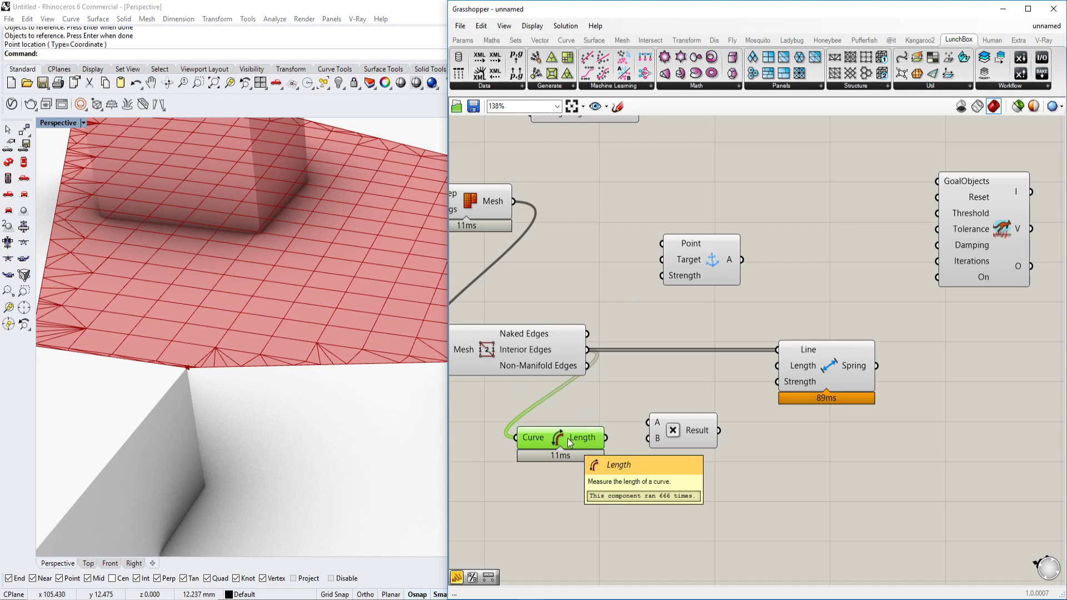
left_click_drag(605, 438, 665, 432)
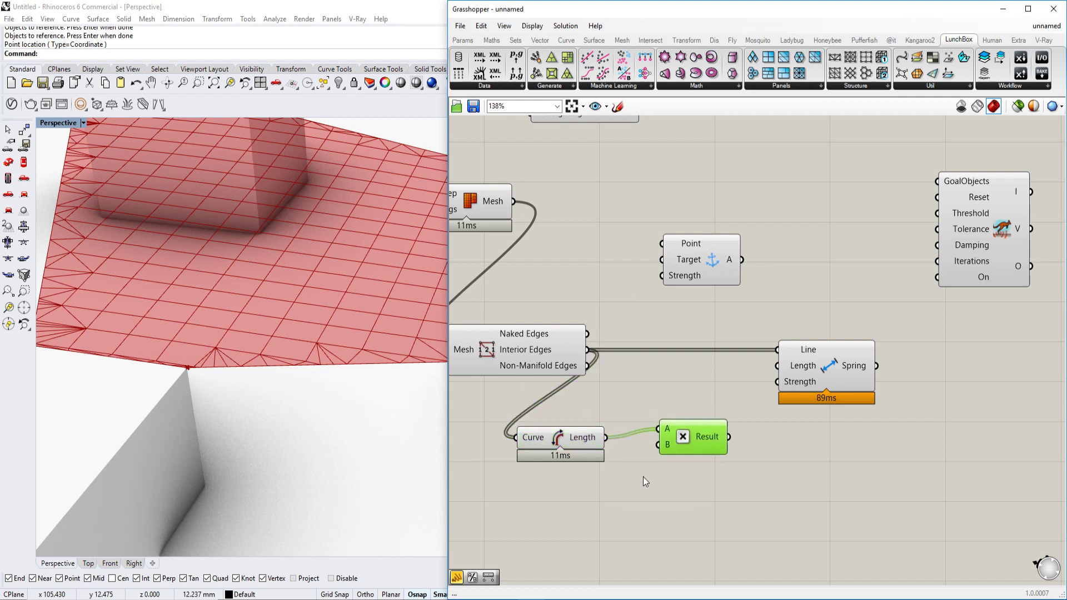
Multiply the edge lengths by a number slider set to 0.90 and feed the result into Length(Line)'s Length input.
double_click(605, 492)
type("2")
key("Return")
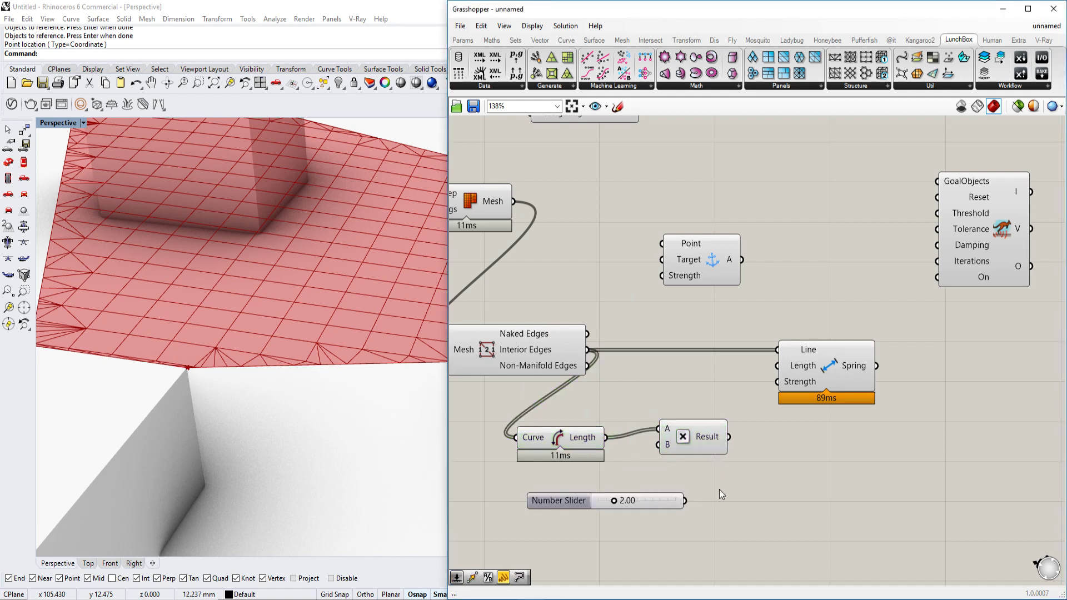
scroll(618, 491, "up", 1)
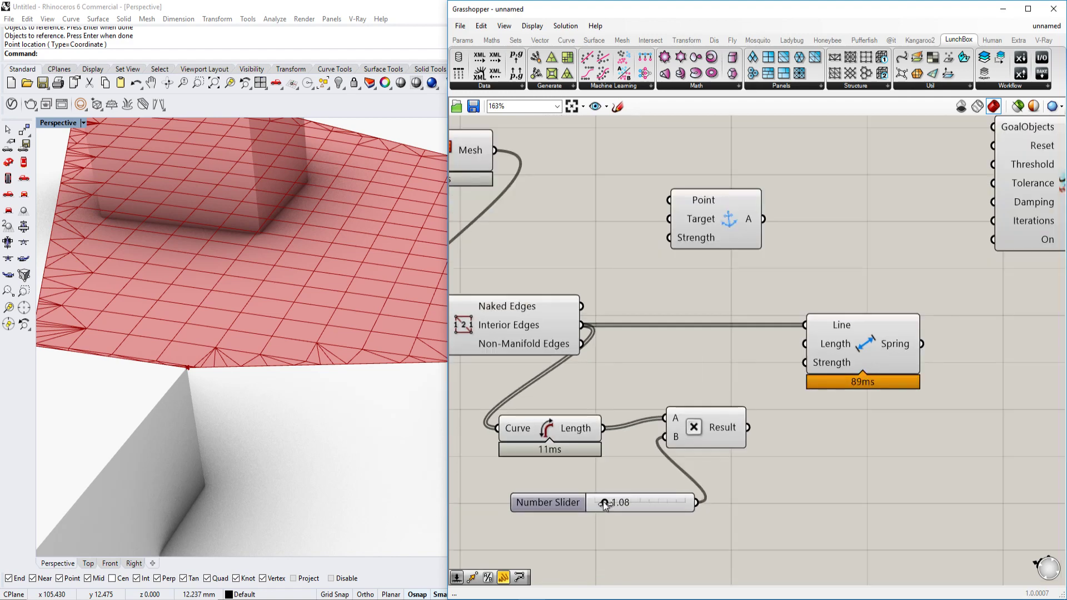
left_click_drag(809, 361, 805, 344)
left_click_drag(602, 503, 605, 505)
Shift the Load component slightly outward and connect the patch mesh to its Point input.
scroll(604, 503, "down", 3)
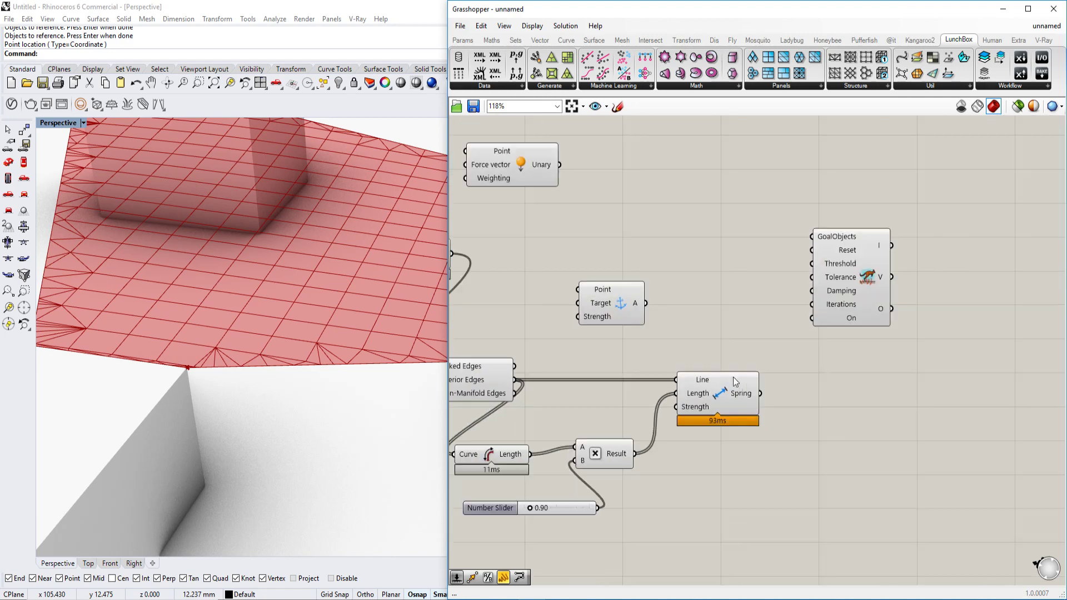
scroll(746, 367, "down", 3)
scroll(745, 373, "up", 4)
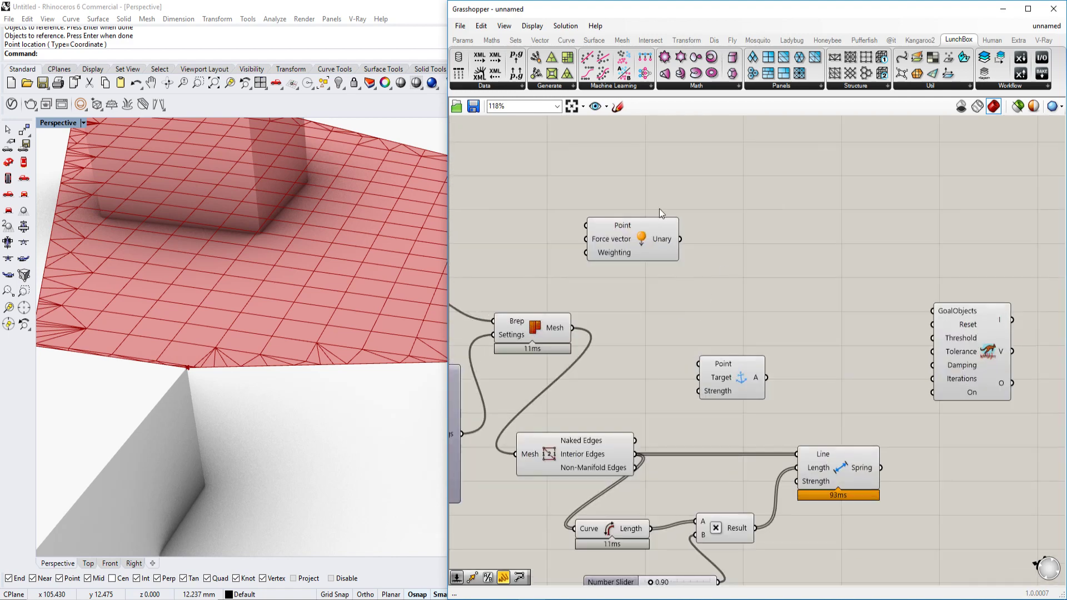
scroll(358, 340, "up", 2)
scroll(321, 415, "up", 2)
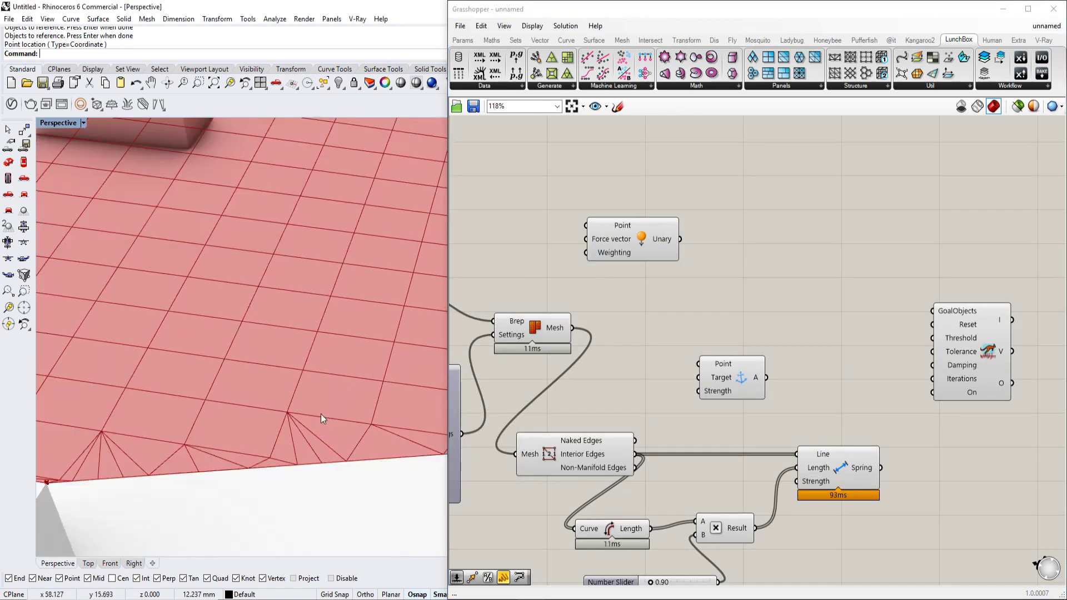
scroll(279, 412, "down", 4)
scroll(278, 409, "down", 2)
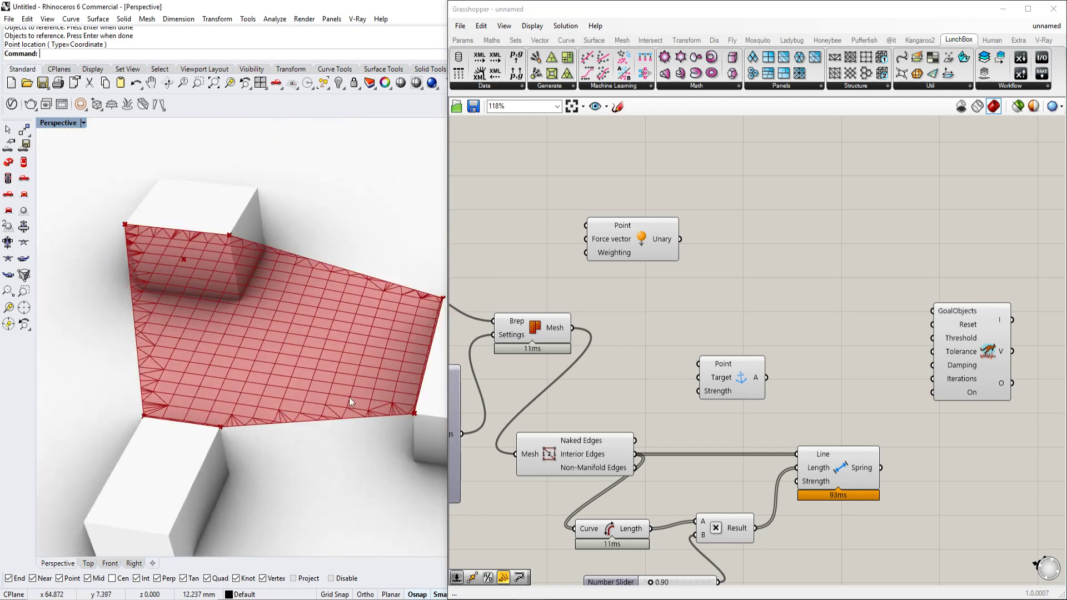
left_click(649, 240)
left_click_drag(648, 240, 671, 236)
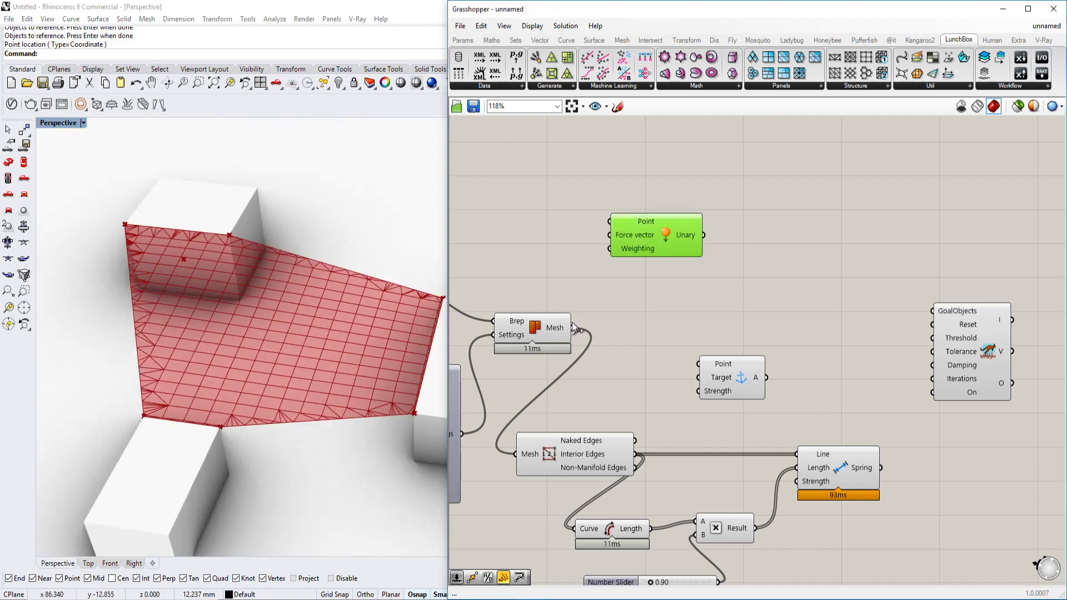
left_click_drag(573, 328, 611, 221)
Add a Deconstruct Mesh component between the Load and Anchor components.
double_click(661, 308)
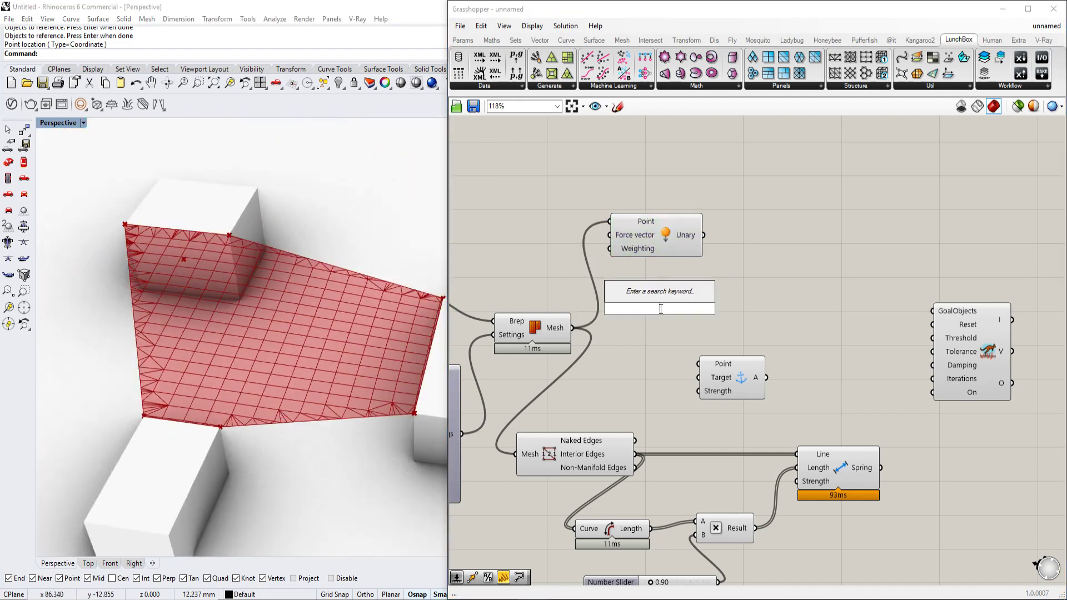
type("deconst")
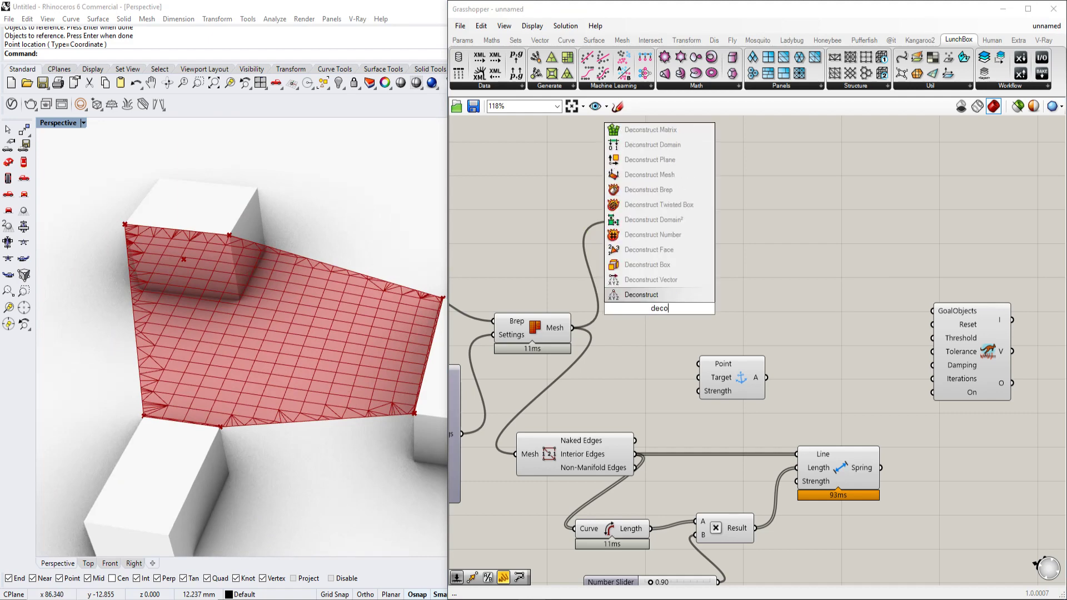
left_click(652, 279)
scroll(566, 322, "up", 2)
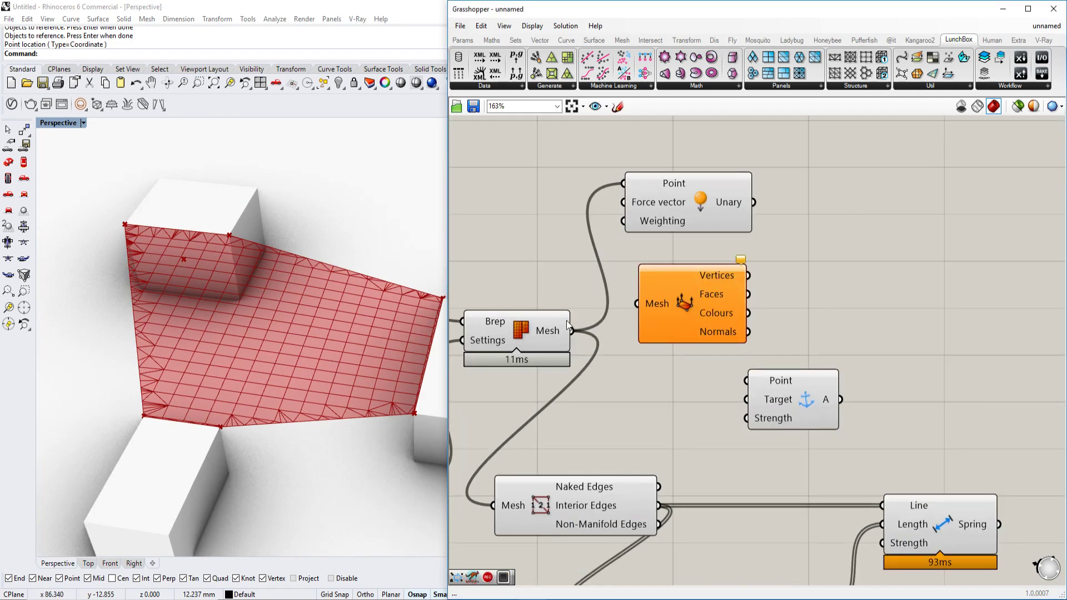
Connect the patch mesh to the Mesh input of Deconstruct Mesh.
left_click_drag(571, 330, 639, 304)
left_click(548, 381)
scroll(363, 432, "up", 3)
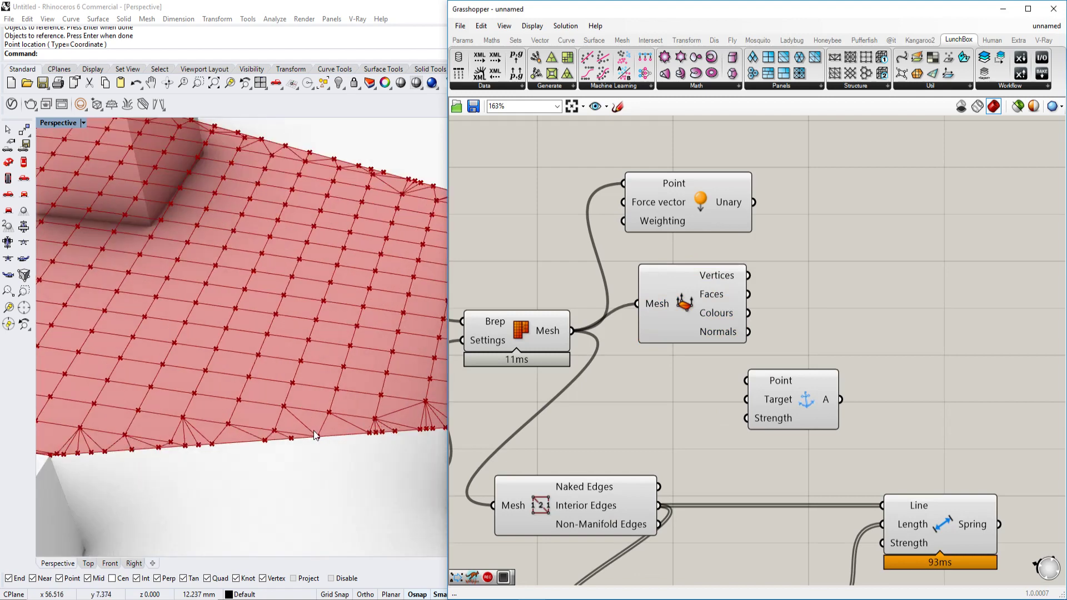
scroll(153, 284, "down", 2)
right_click_drag(681, 481, 680, 427)
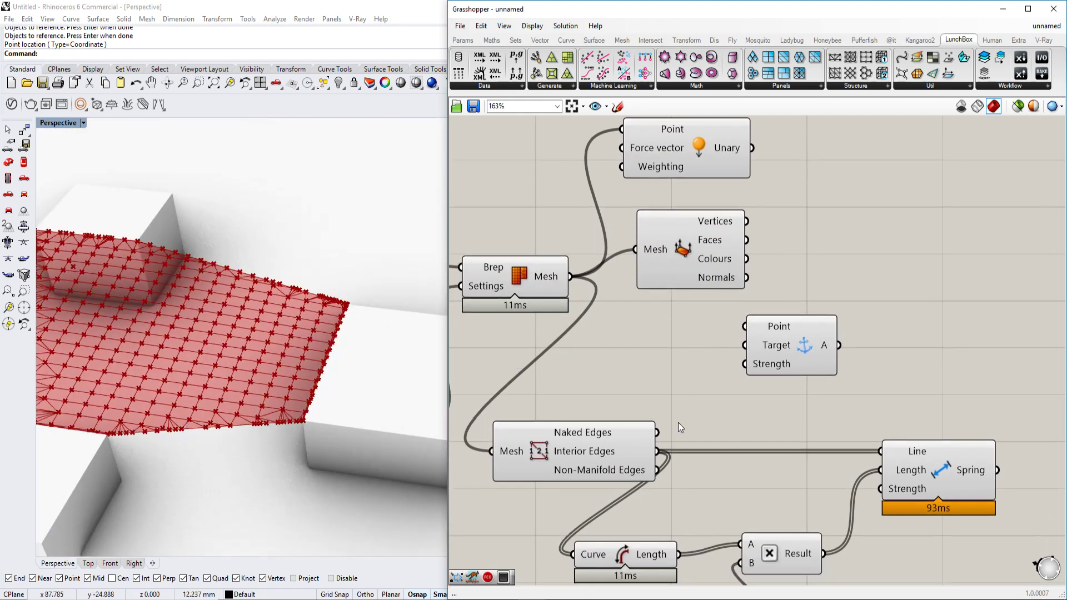
right_click_drag(699, 310, 710, 336)
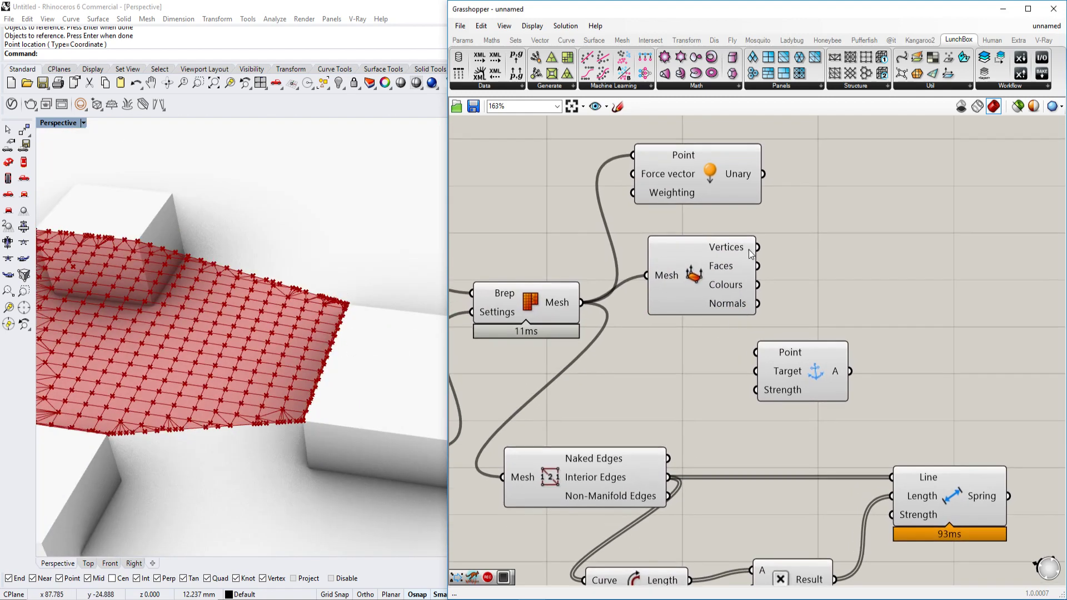
Replace the mesh at Load's Point input with the Deconstruct Mesh Vertices, and place the Load component further out beyond Deconstruct Mesh.
mouse_move(747, 249)
left_click_drag(757, 247, 886, 224)
scroll(886, 224, "down", 3)
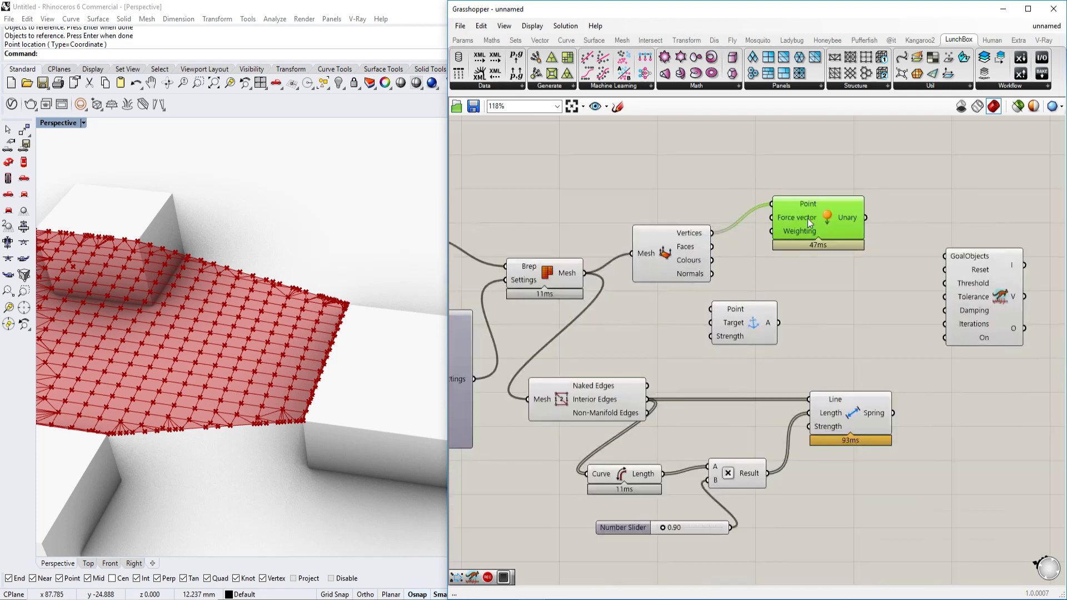
mouse_move(837, 222)
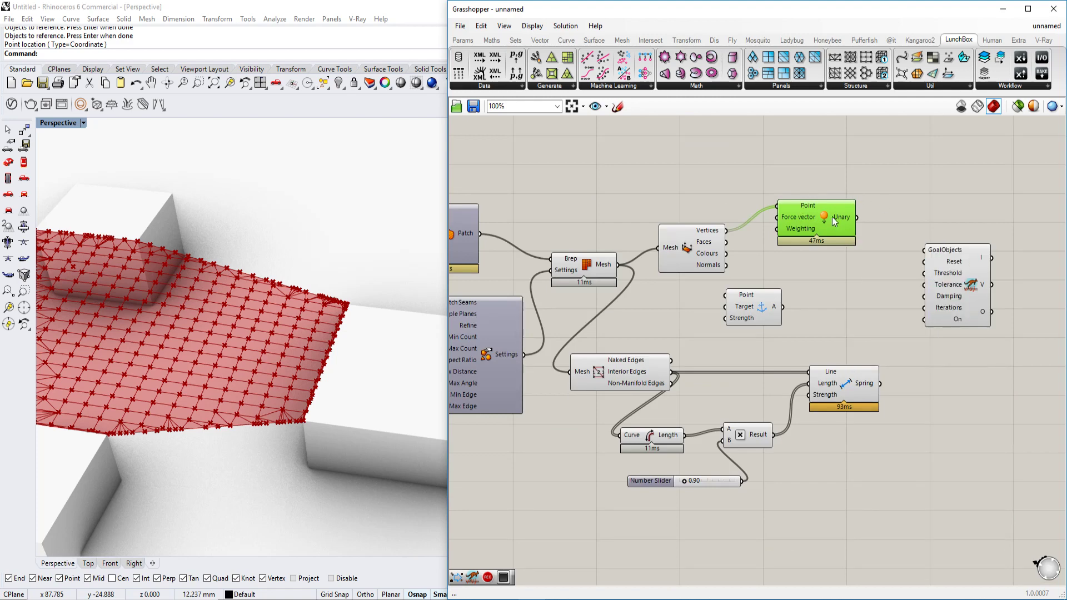
left_click_drag(832, 223, 842, 232)
scroll(762, 169, "up", 3)
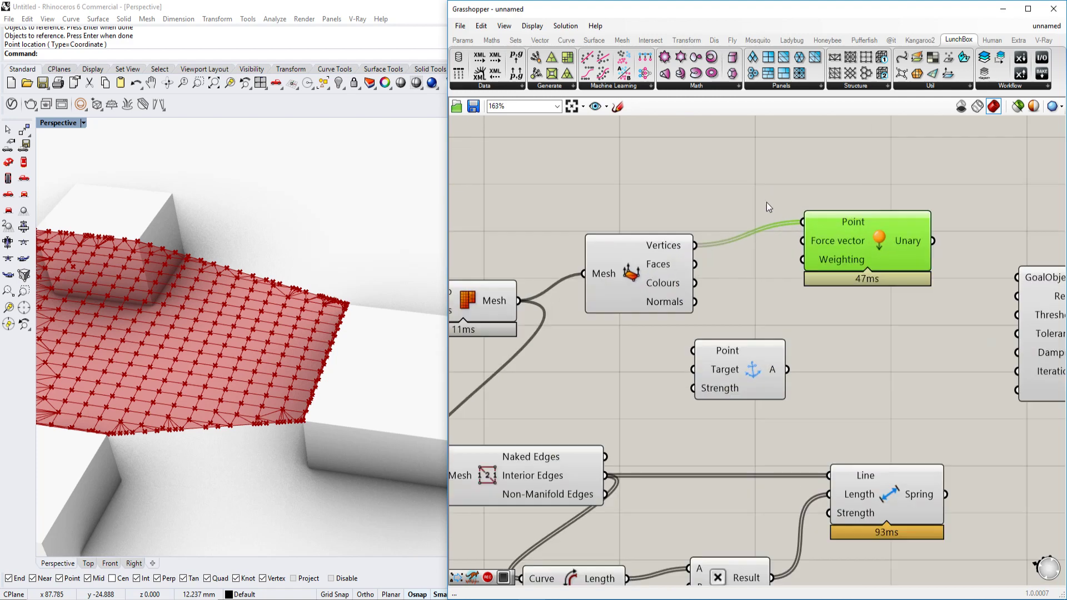
Add a number slider set to 2.00 above Deconstruct Mesh and set its domain minimum to -10.
double_click(638, 182)
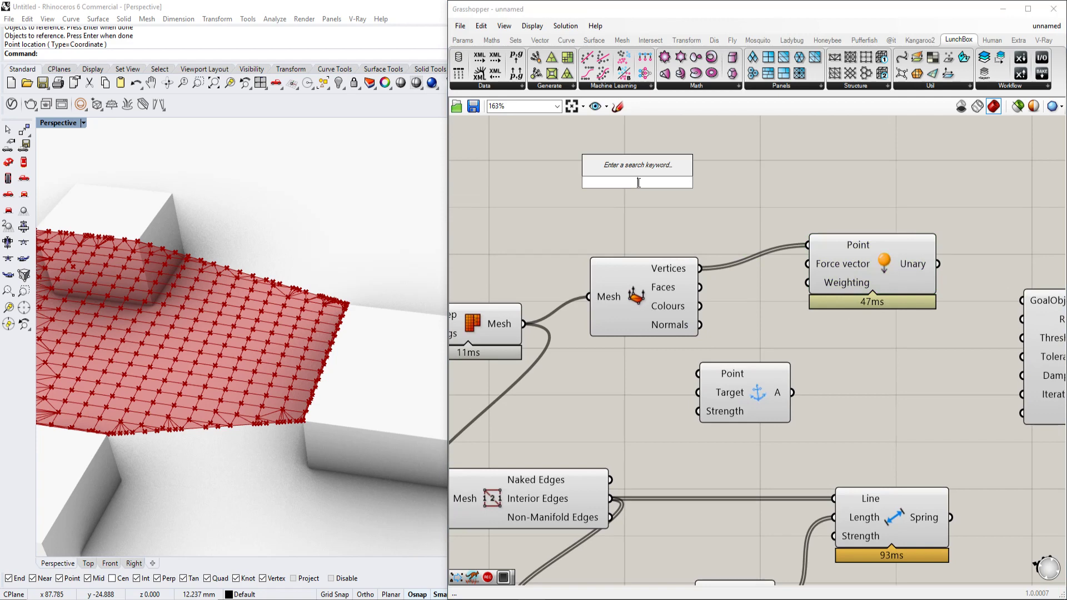
type("2.0")
key("Return")
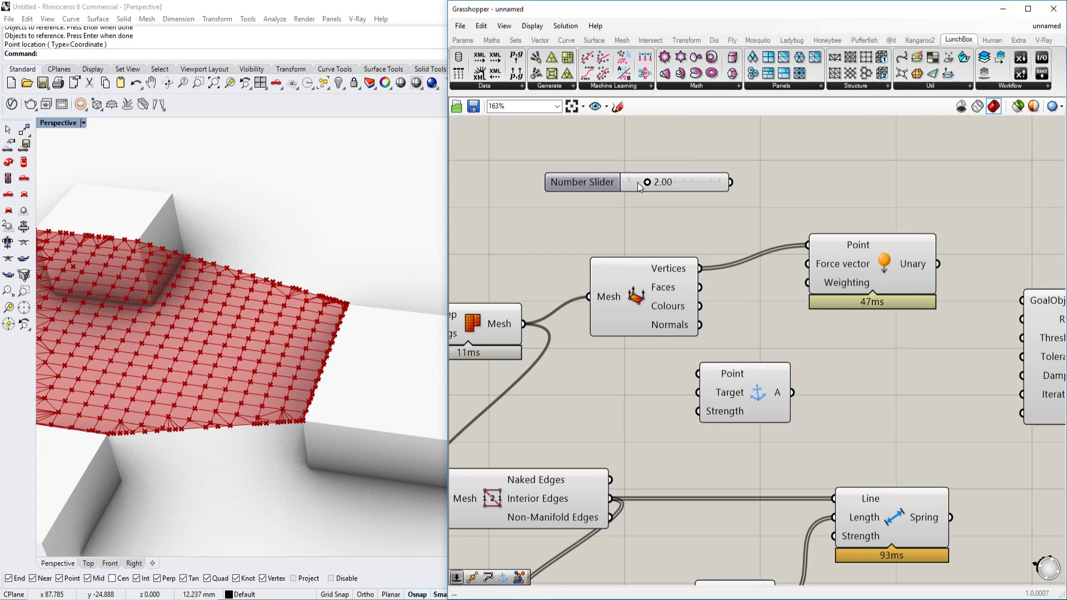
double_click(598, 189)
double_click(610, 206)
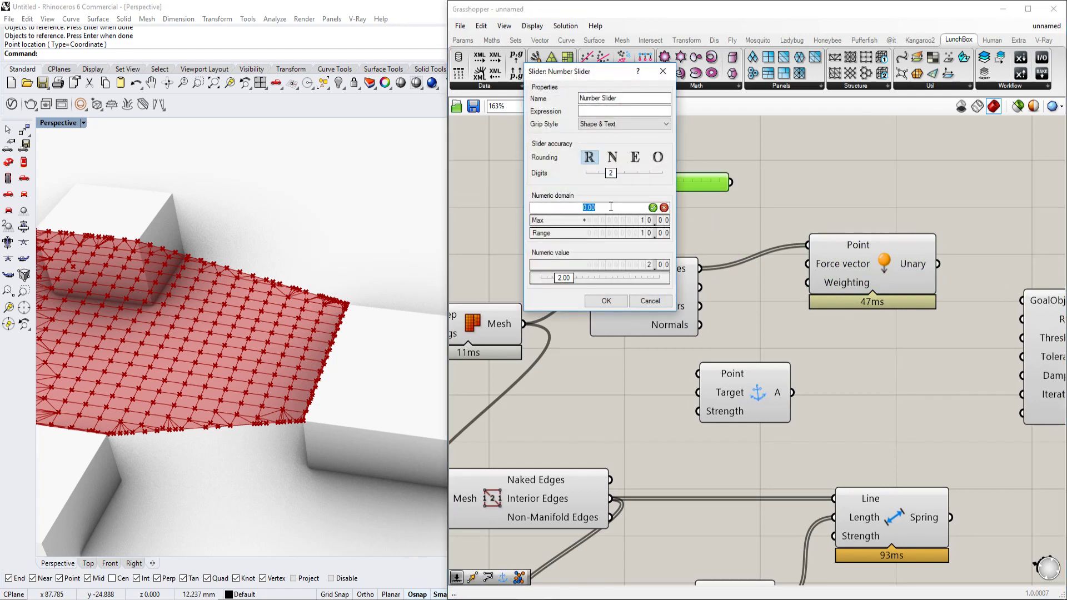
type("-10")
key("Return")
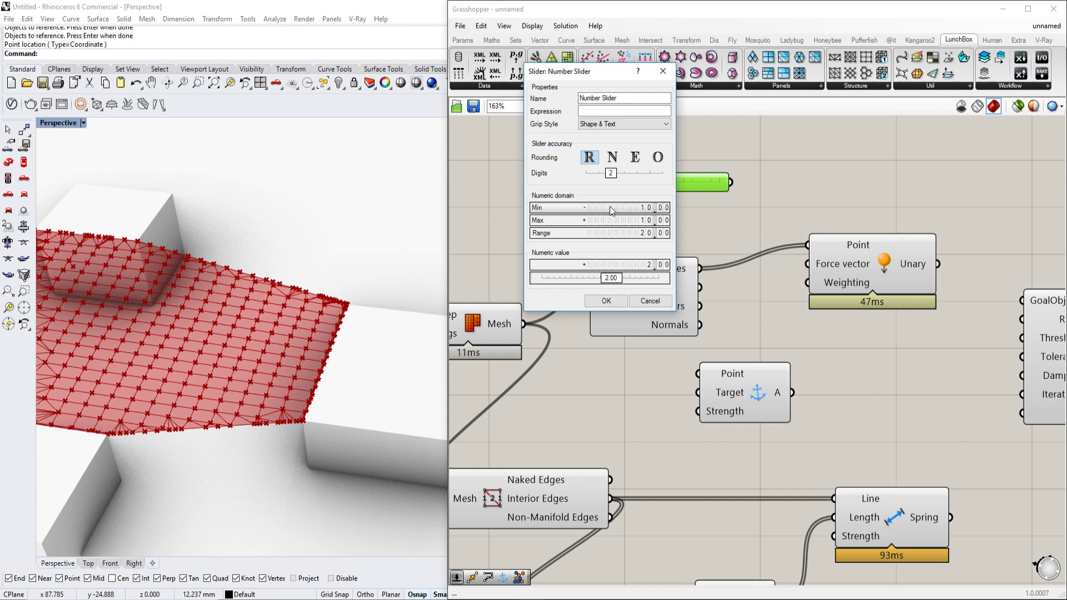
left_click(606, 299)
Feed the 2.00 slider into Load's Weighting input and connect Load's Unary output to the solver's GoalObjects.
left_click_drag(731, 183, 807, 283)
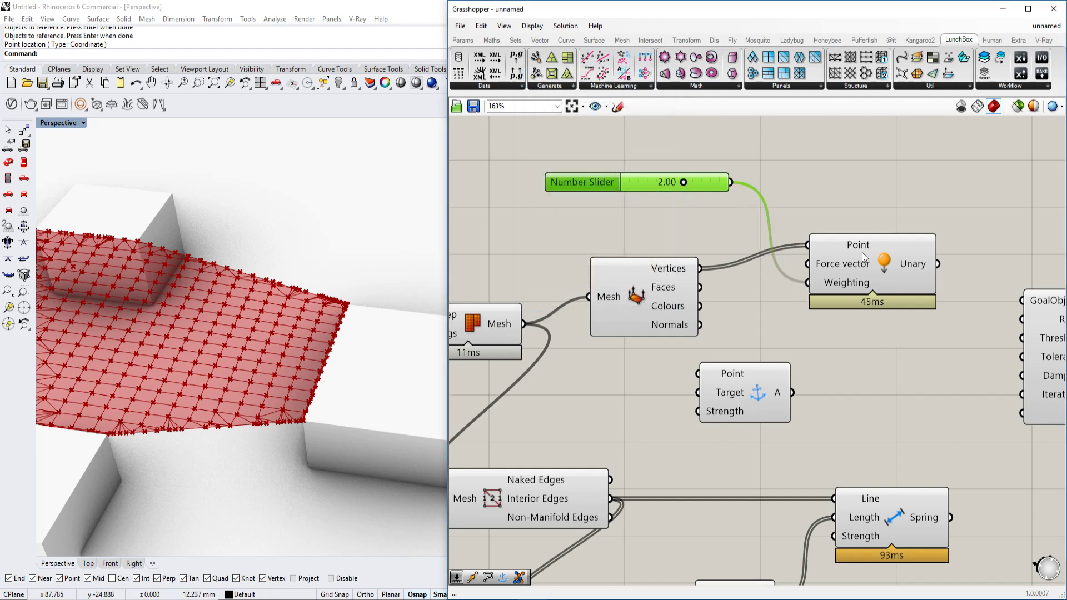
right_click_drag(864, 257, 673, 268)
left_click_drag(844, 330, 837, 322)
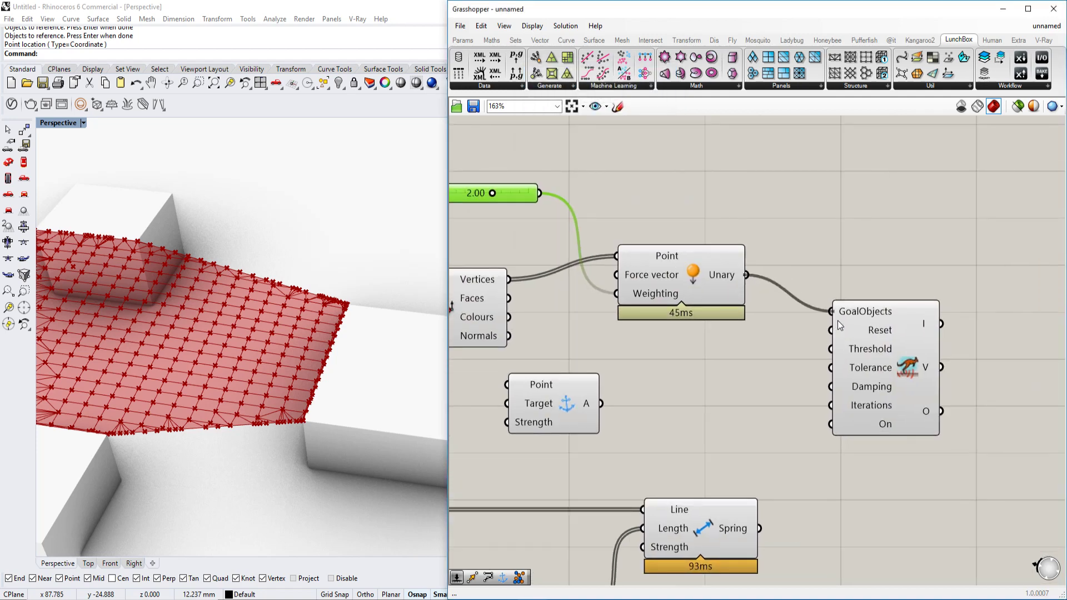
Add a Button component, wire it to the solver's Reset input, and place it just below the Unary force component.
scroll(843, 286, "down", 1)
right_click_drag(843, 286, 848, 247)
scroll(308, 299, "down", 3)
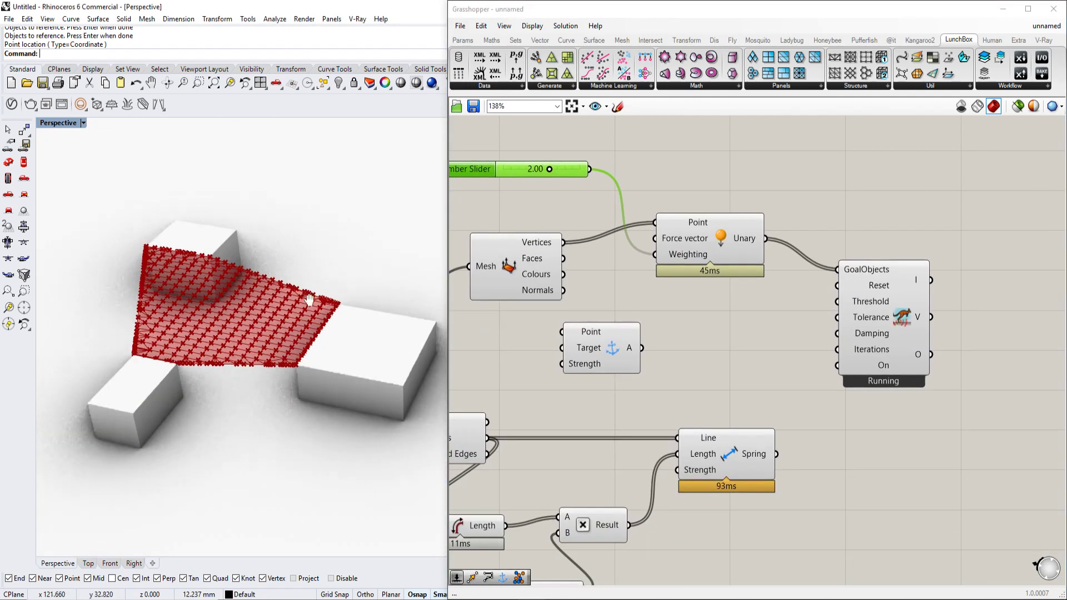
double_click(765, 173)
type("button")
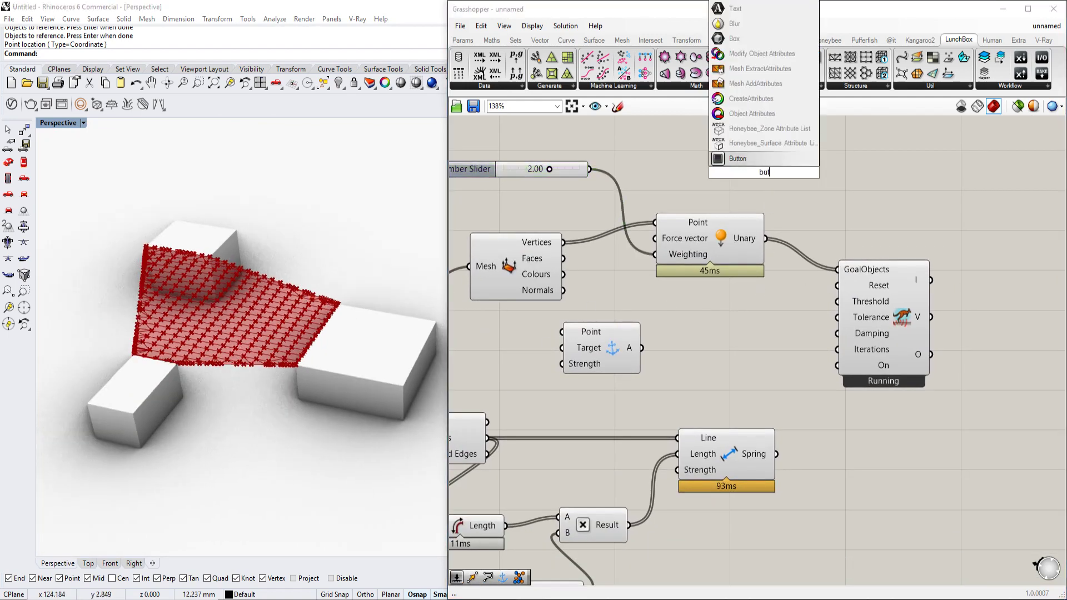
key("Return")
left_click_drag(734, 178, 851, 280)
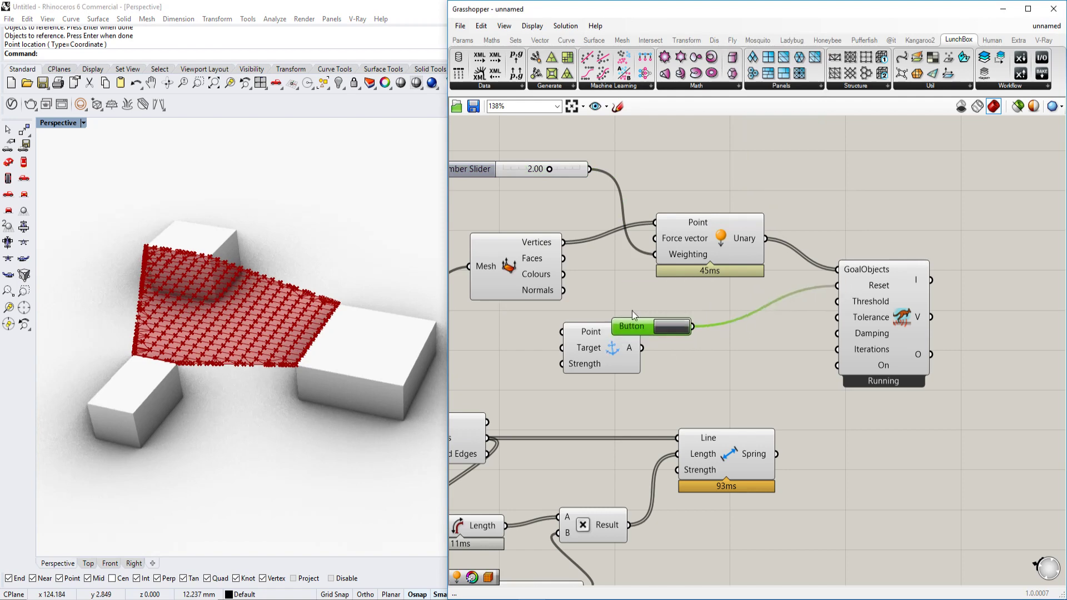
left_click_drag(631, 325, 628, 285)
Trigger the solver reset and examine the boundary points of the mesh where it meets the boxes.
left_click(663, 288)
scroll(261, 335, "down", 3)
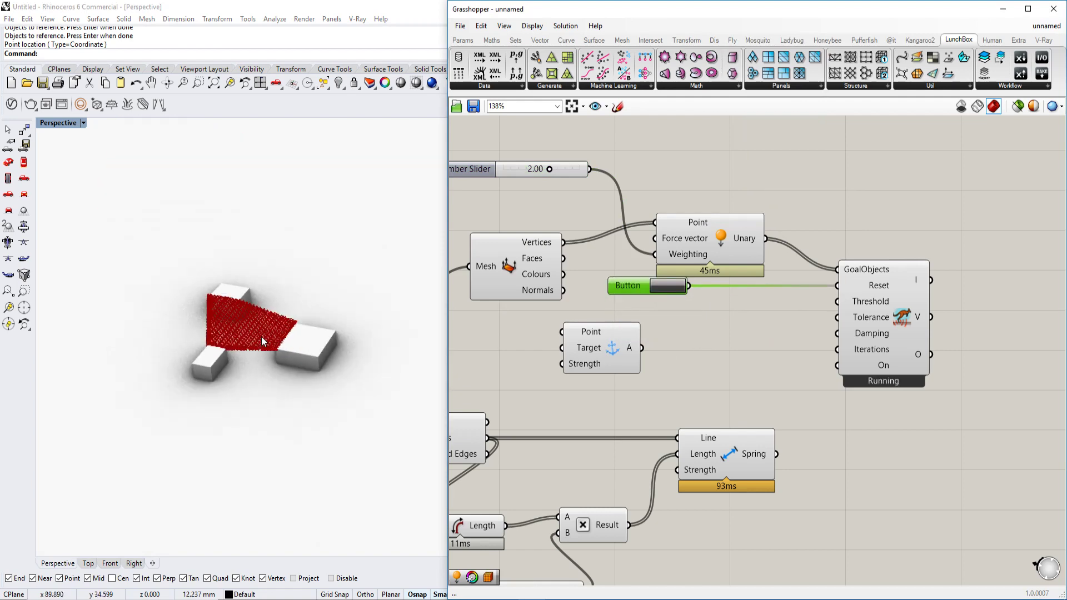
left_click(666, 286)
scroll(262, 338, "up", 3)
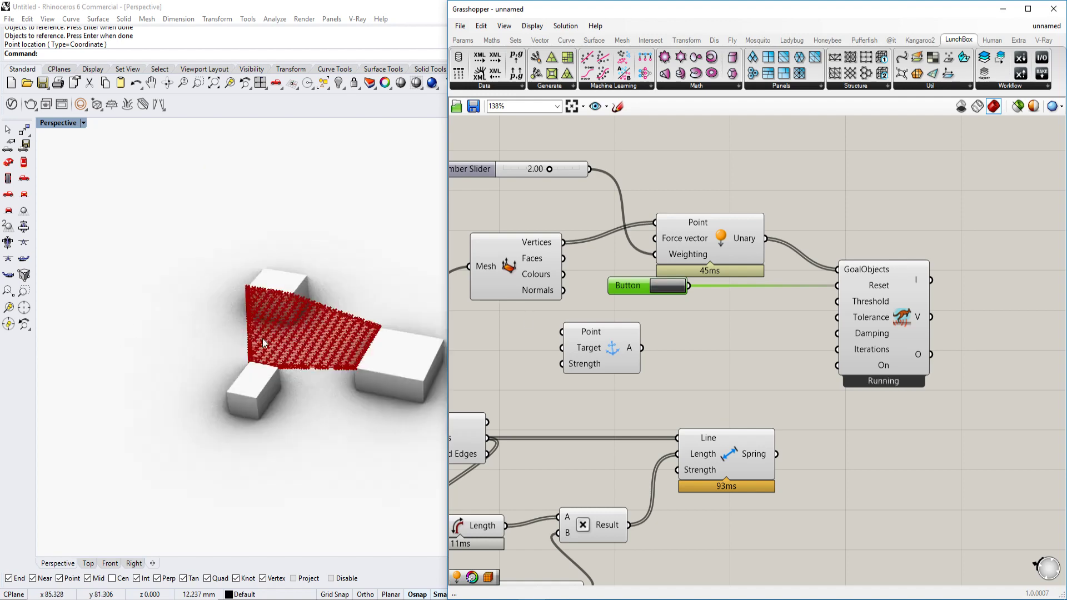
scroll(262, 338, "up", 5)
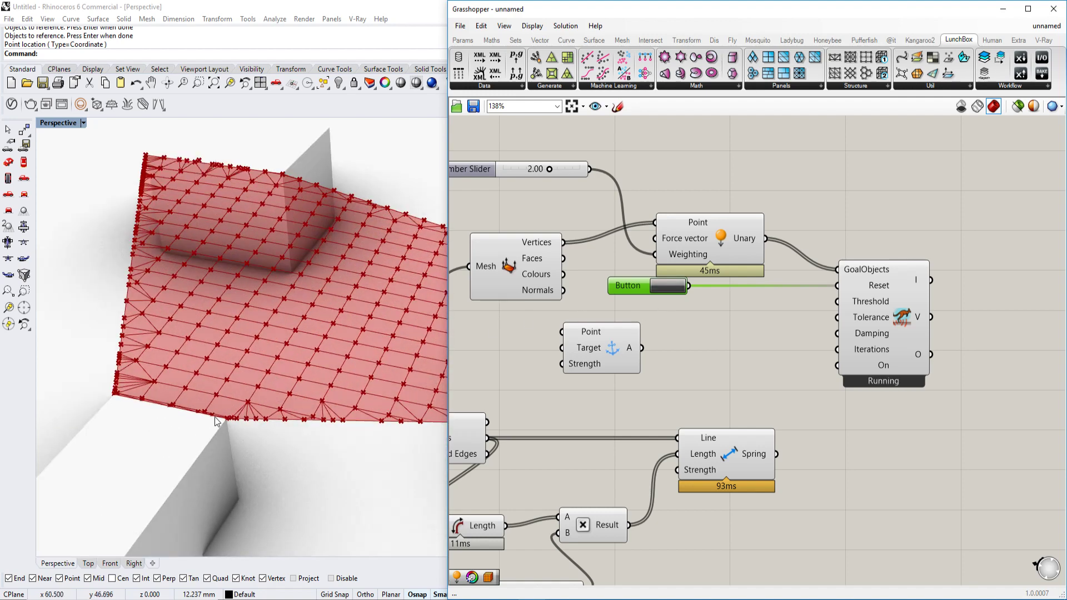
scroll(116, 367, "up", 2)
scroll(193, 395, "down", 2)
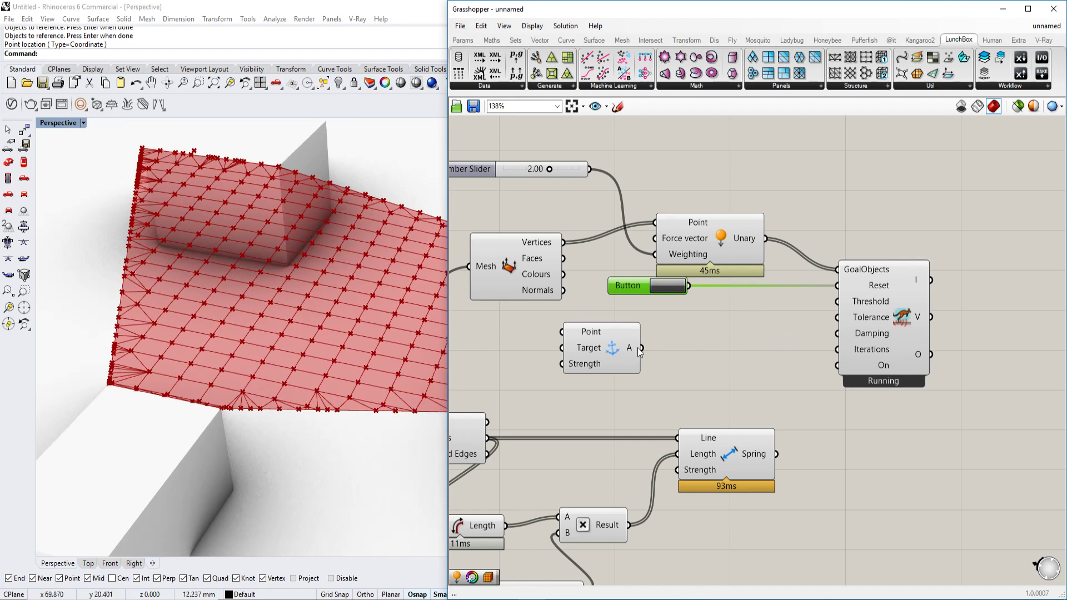
scroll(660, 305, "up", 2)
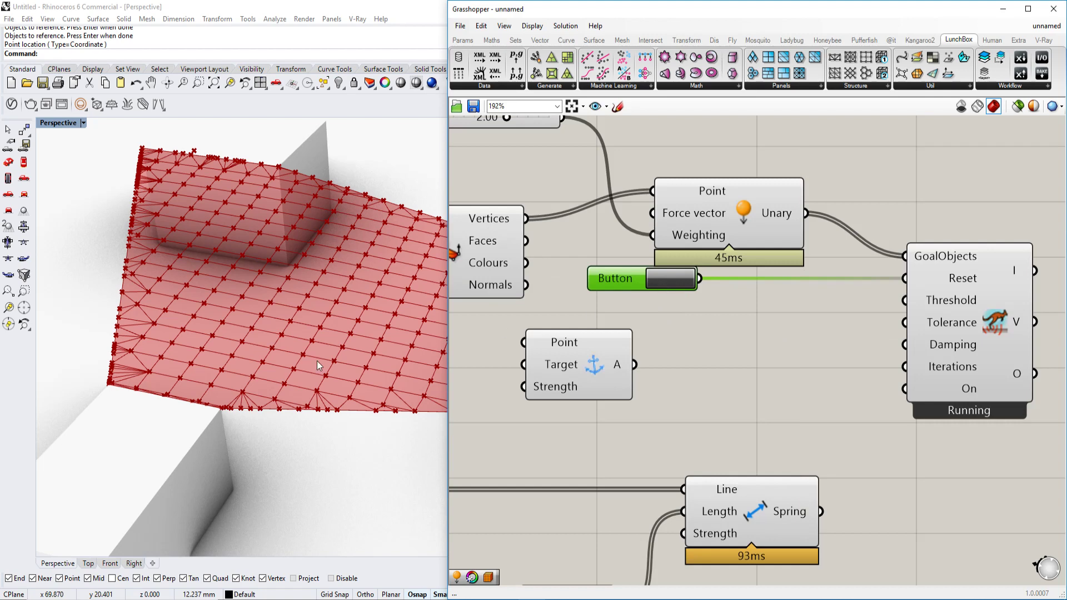
scroll(628, 371, "down", 2)
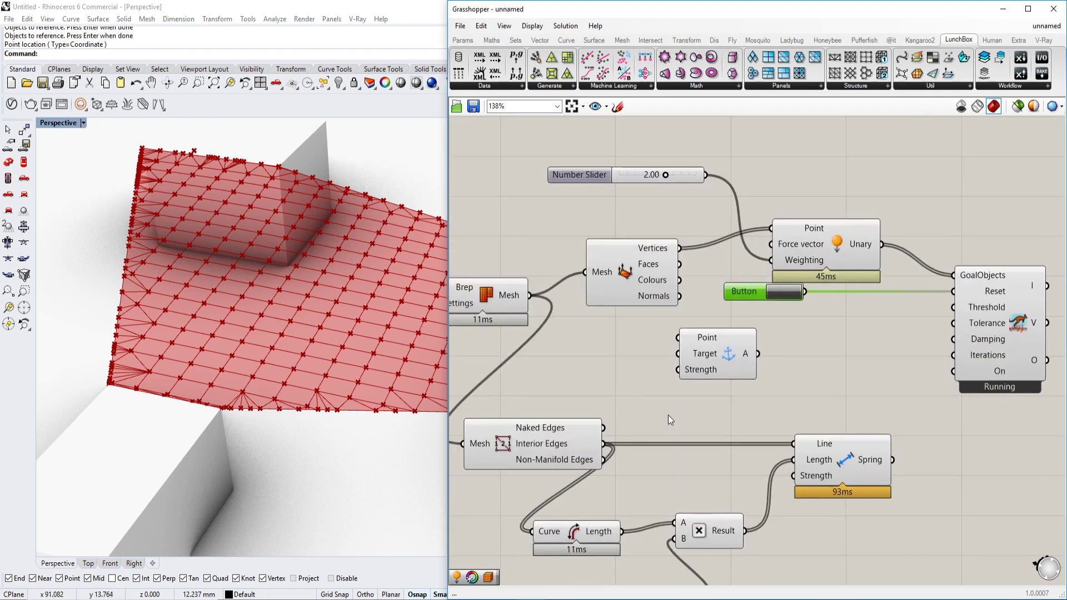
Add a Join Curves component and feed it the Naked Edges output of the mesh edges component.
right_click_drag(668, 415, 684, 346)
left_click(676, 399)
right_click_drag(676, 399, 715, 371)
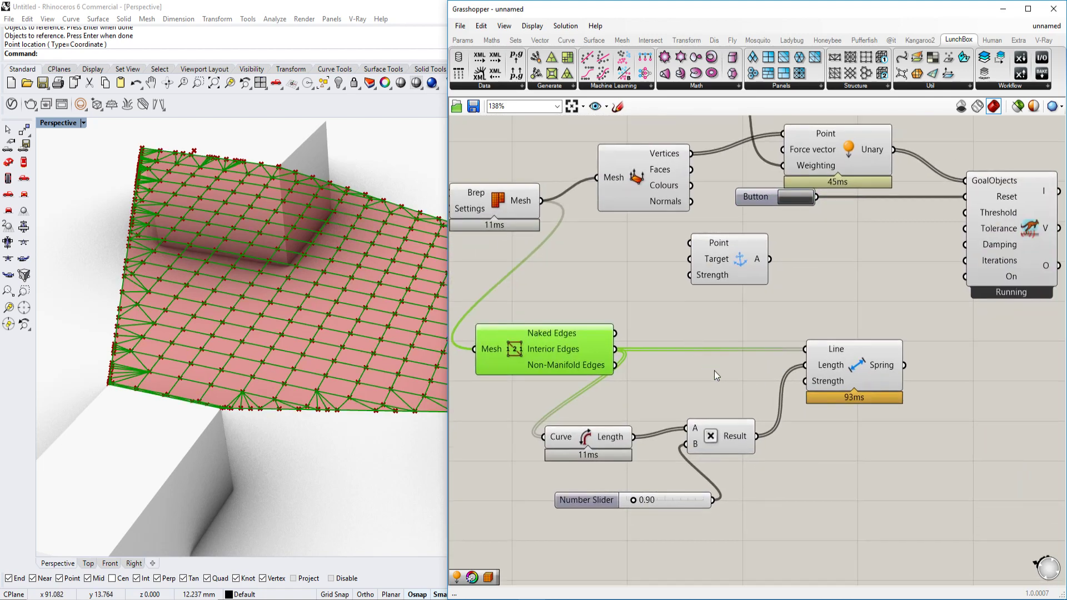
right_click_drag(594, 354, 568, 293)
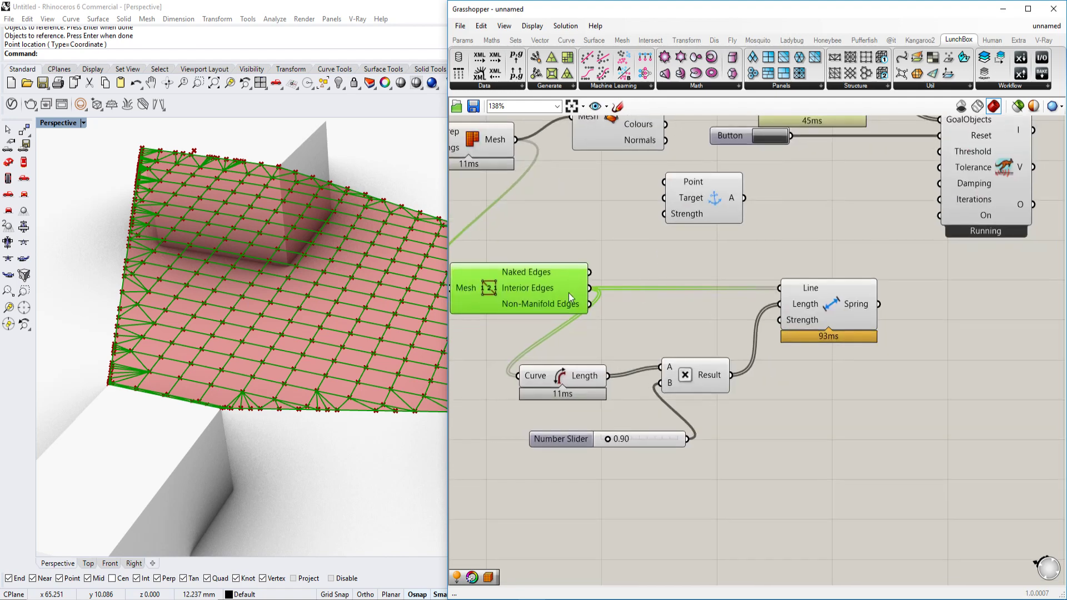
left_click(595, 253)
mouse_move(583, 279)
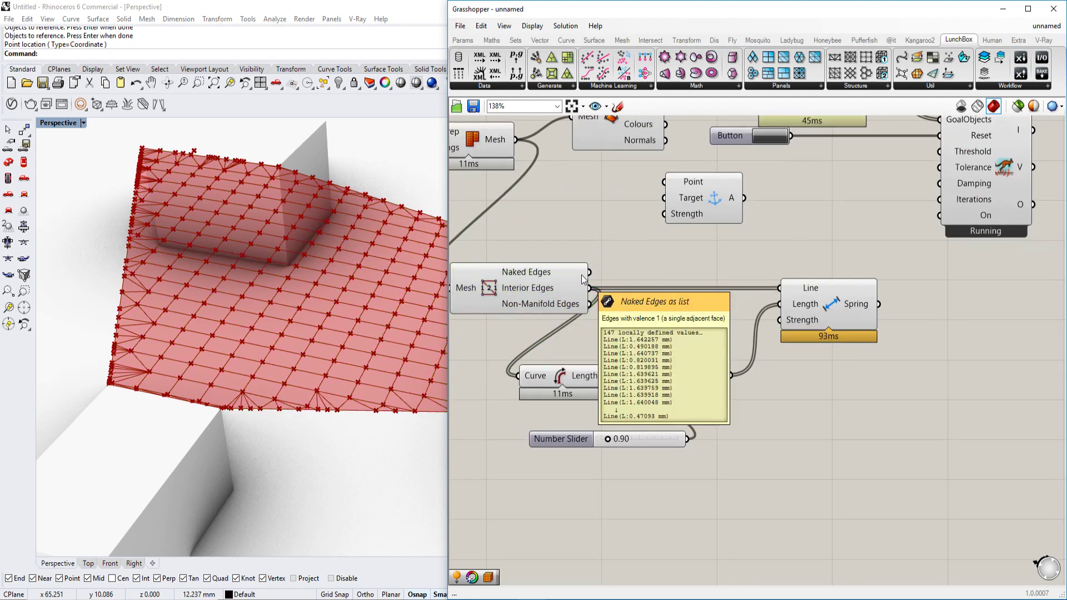
double_click(637, 266)
type("join")
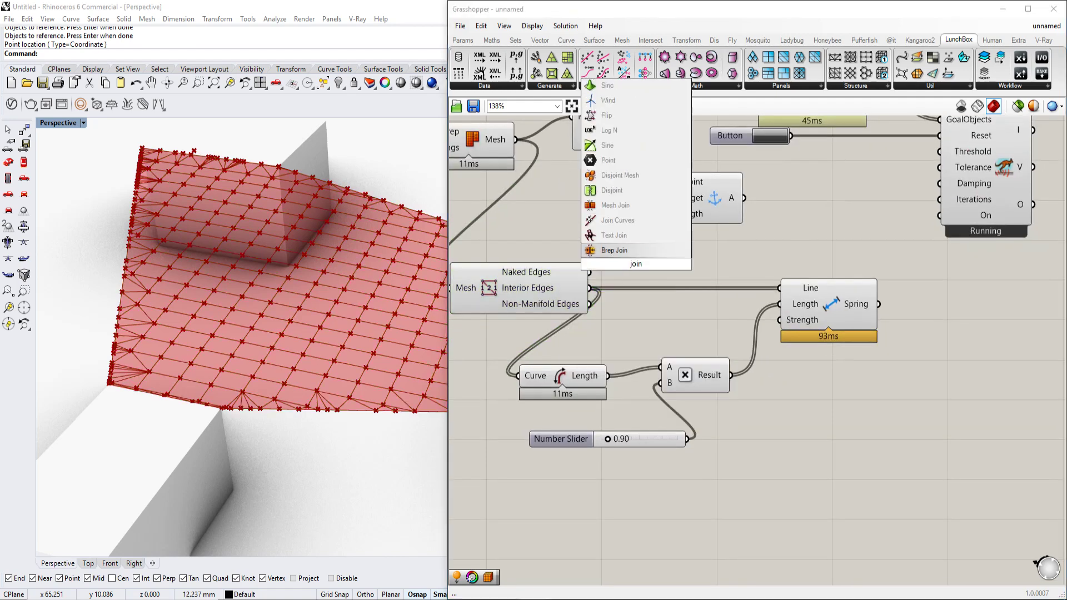
left_click(631, 225)
left_click_drag(587, 256, 667, 269)
Add an Explode component and connect the joined naked-edge curves to its Curve input.
double_click(765, 233)
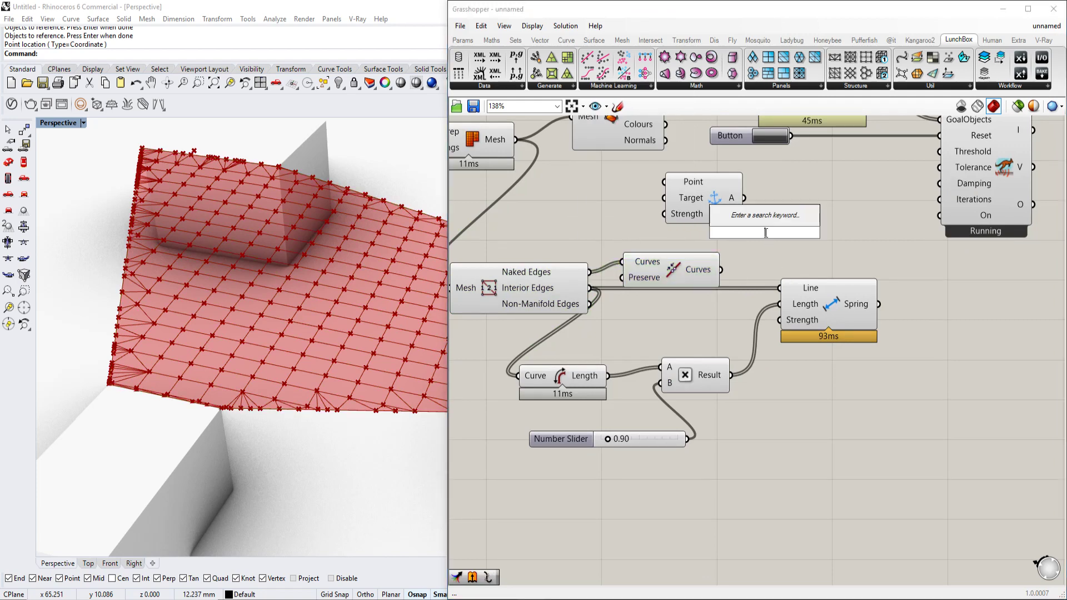
type("explode")
key("Return")
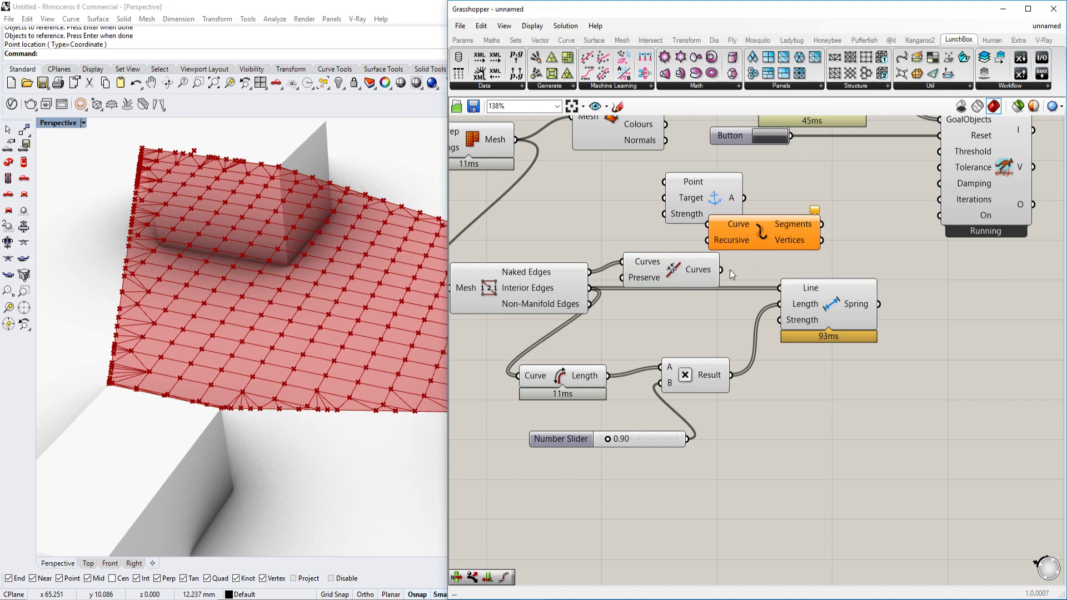
left_click_drag(706, 224, 721, 269)
right_click_drag(725, 271, 655, 302)
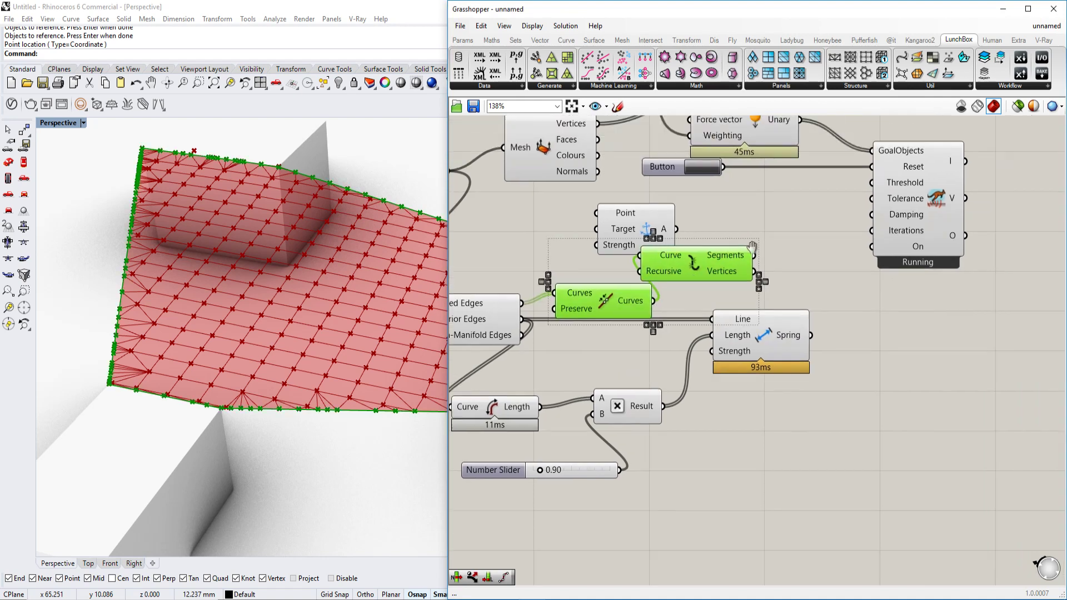
left_click(667, 291)
left_click(729, 278)
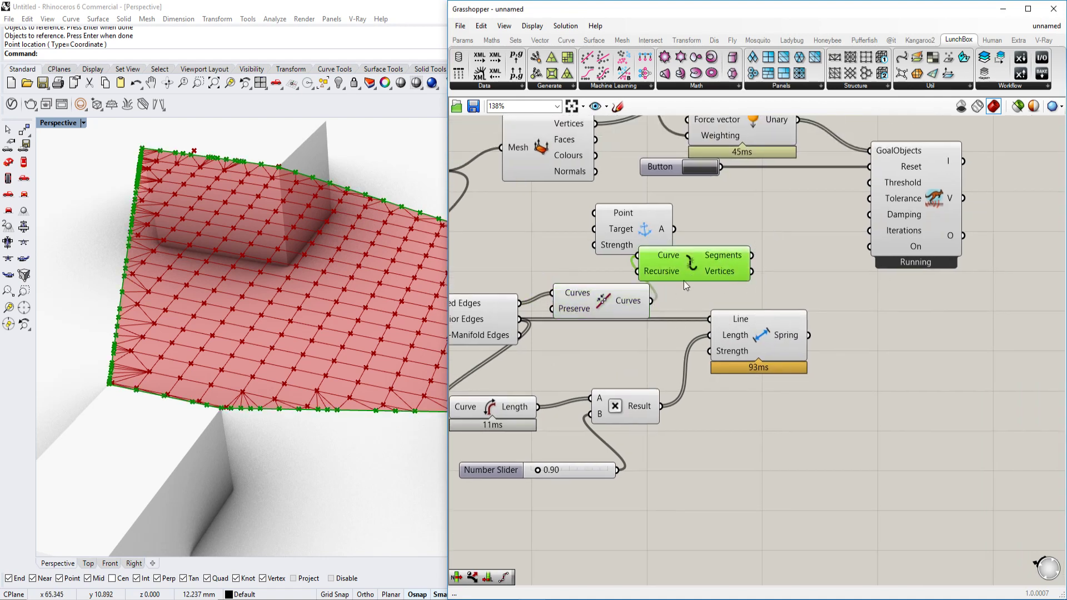
Connect the exploded Vertices to the Anchor's Point input, add the Anchor output to the solver's GoalObjects, and trigger the reset.
right_click_drag(658, 212, 596, 246)
left_click_drag(596, 247, 685, 243)
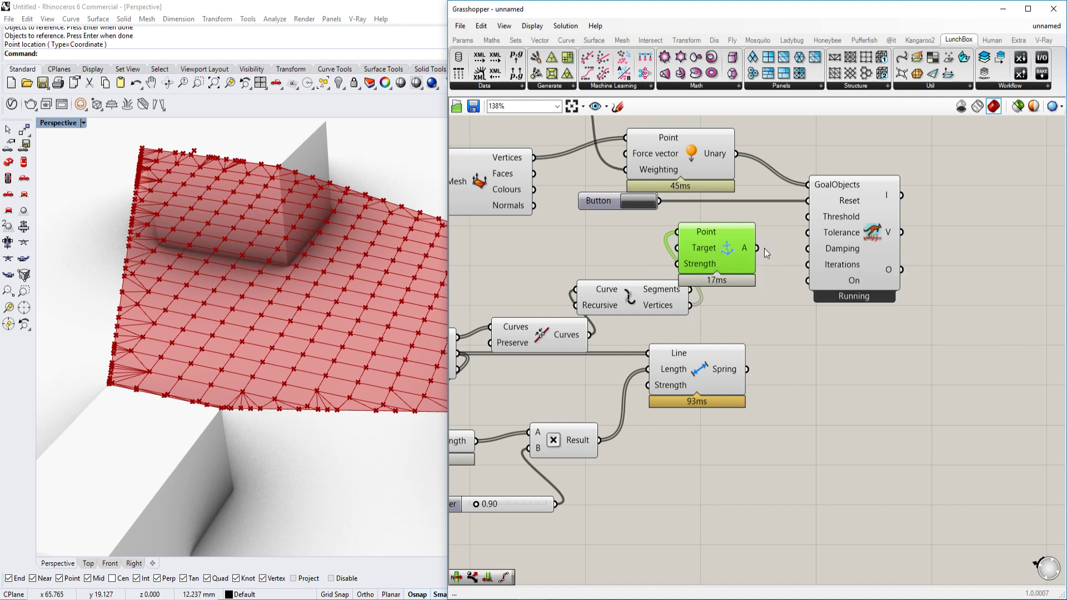
left_click_drag(758, 248, 814, 195)
left_click_drag(854, 248, 916, 296)
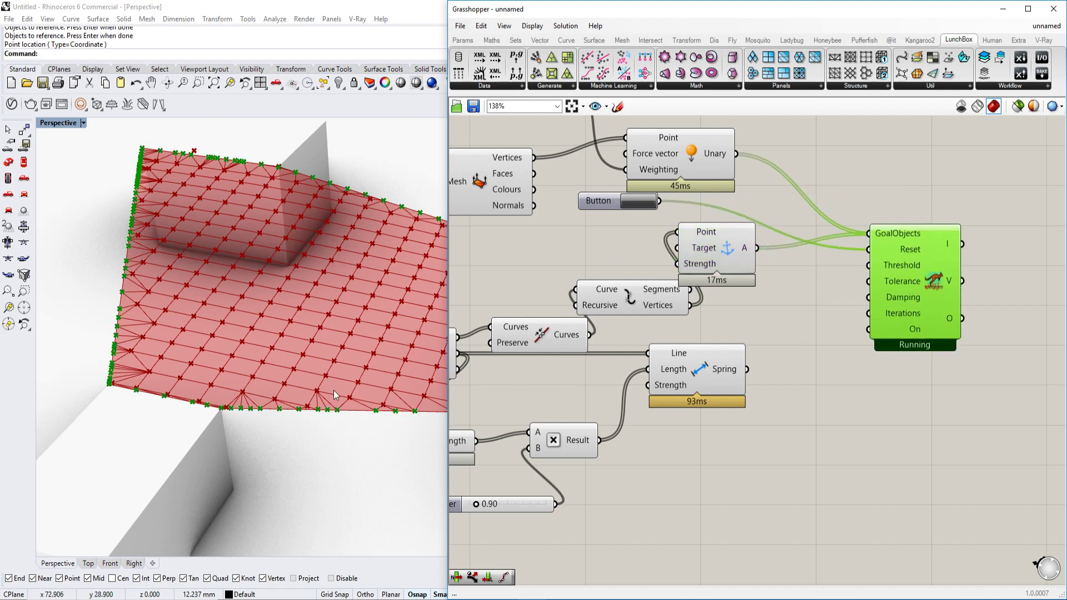
left_click(638, 203)
Spread out the solver, Unary force and Anchor components on the canvas so their wires are easy to follow.
scroll(799, 265, "down", 3)
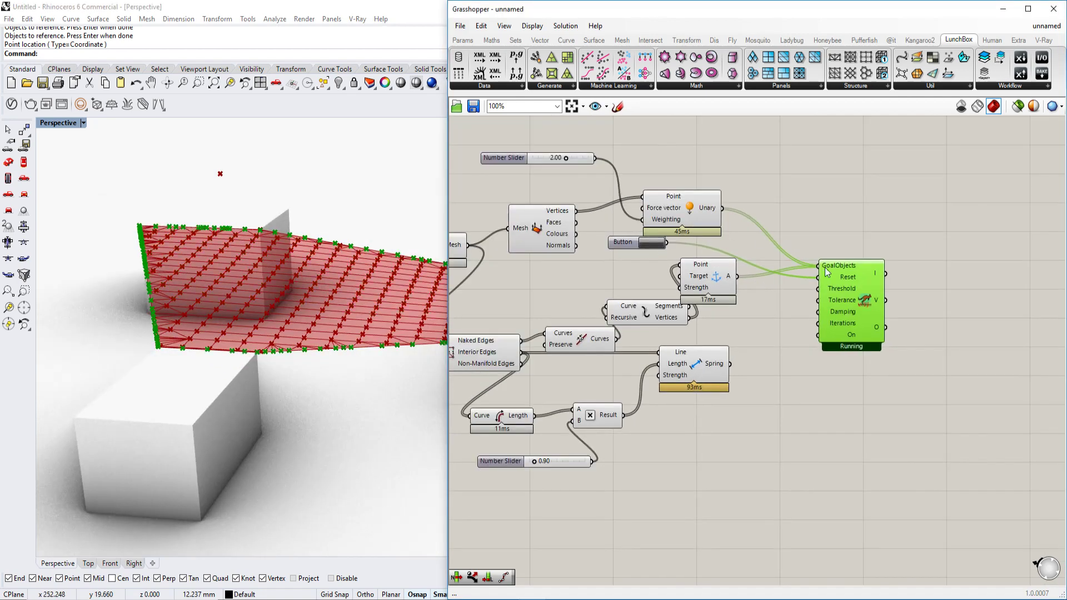
left_click_drag(826, 271, 897, 236)
left_click_drag(689, 232, 734, 207)
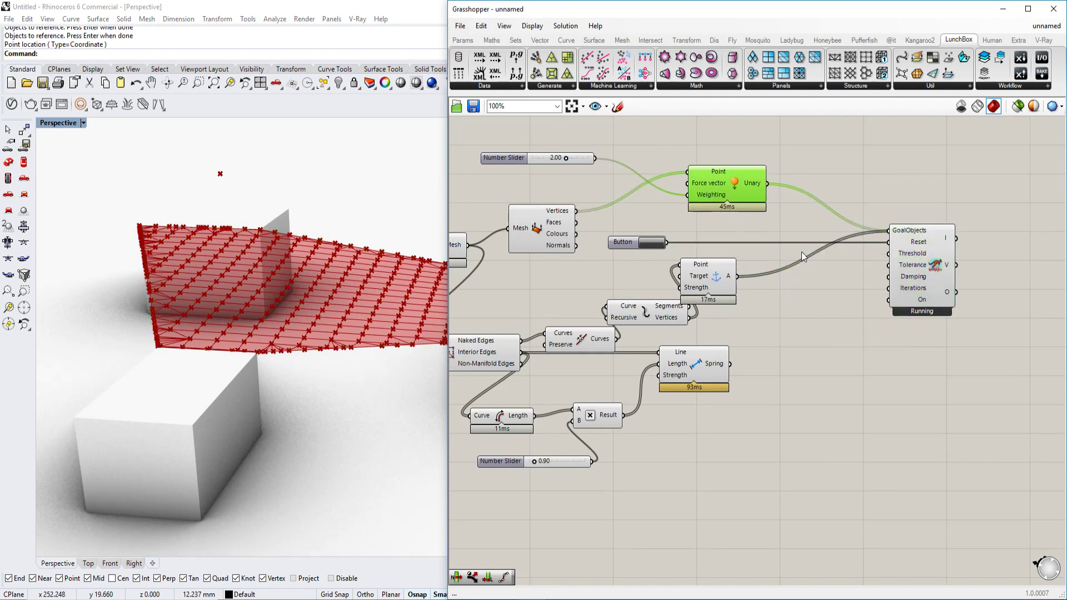
right_click_drag(801, 252, 775, 273)
left_click_drag(695, 298, 754, 303)
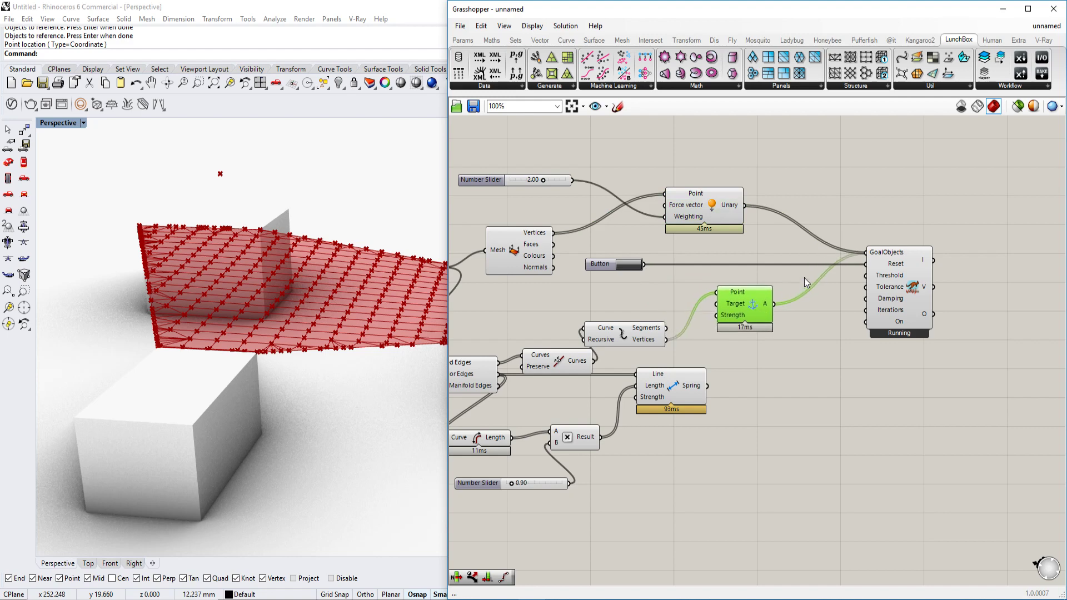
Reset the solver and inspect the GoalObjects data structure, the anchor wiring and the mesh boundary in perspective.
right_click_drag(280, 301, 265, 311)
scroll(266, 311, "down", 2)
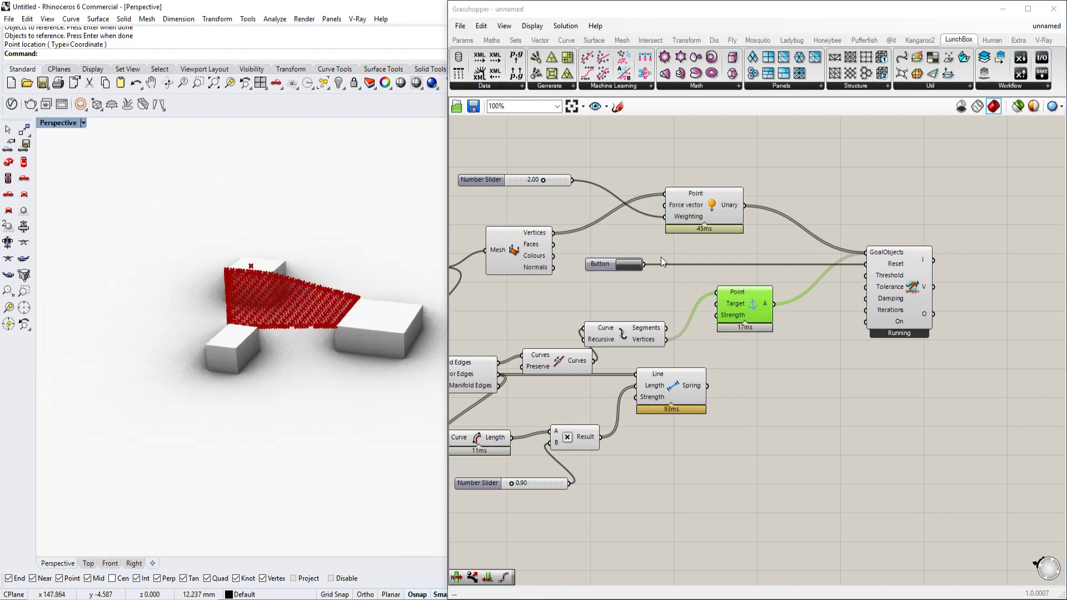
left_click(640, 268)
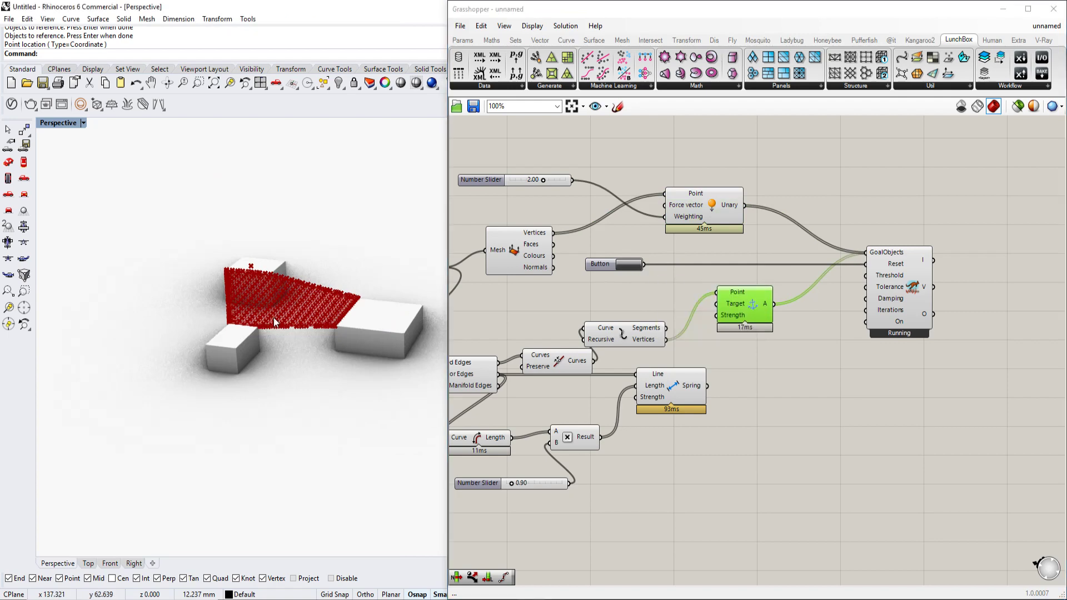
scroll(833, 280, "up", 3)
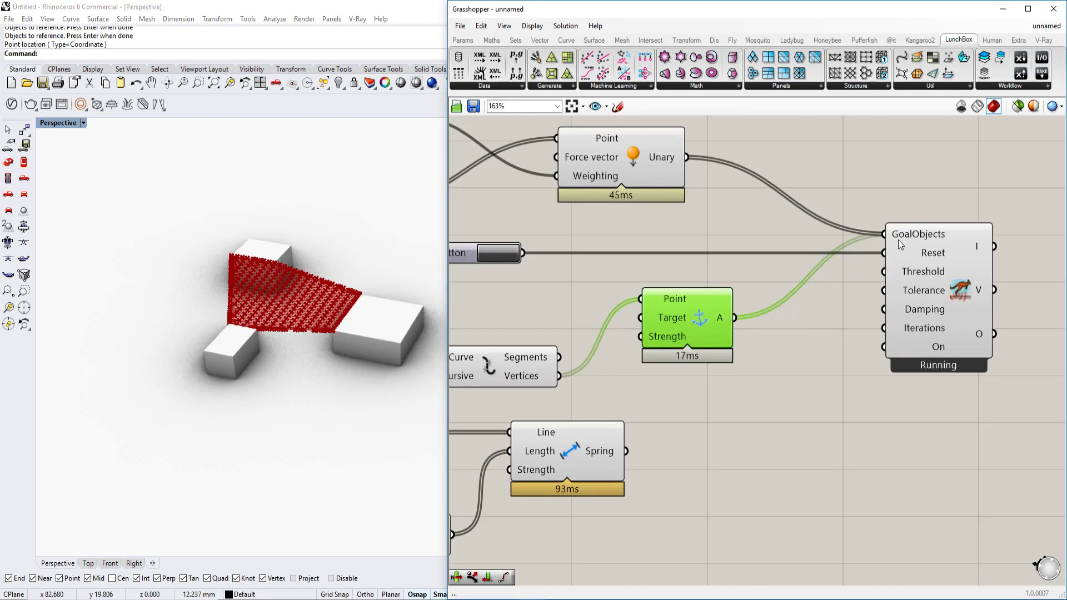
mouse_move(899, 240)
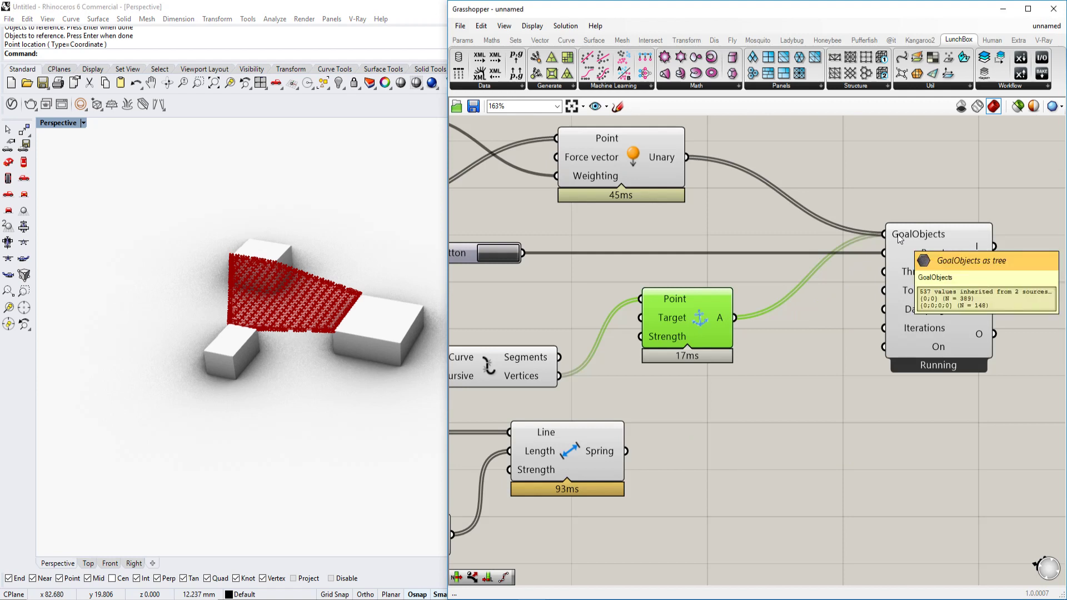
right_click(670, 162)
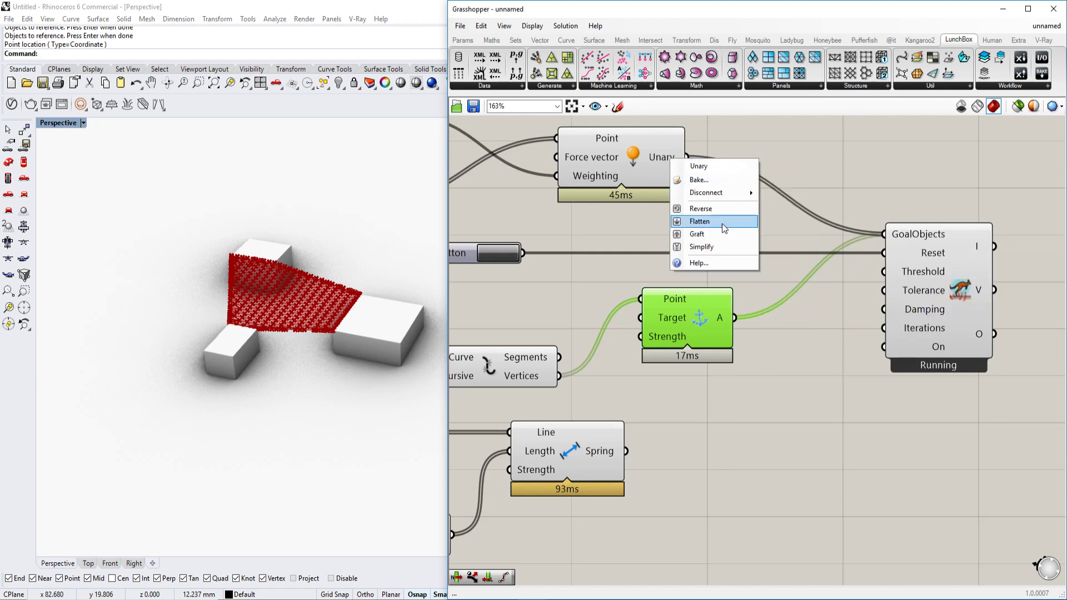
left_click(889, 178)
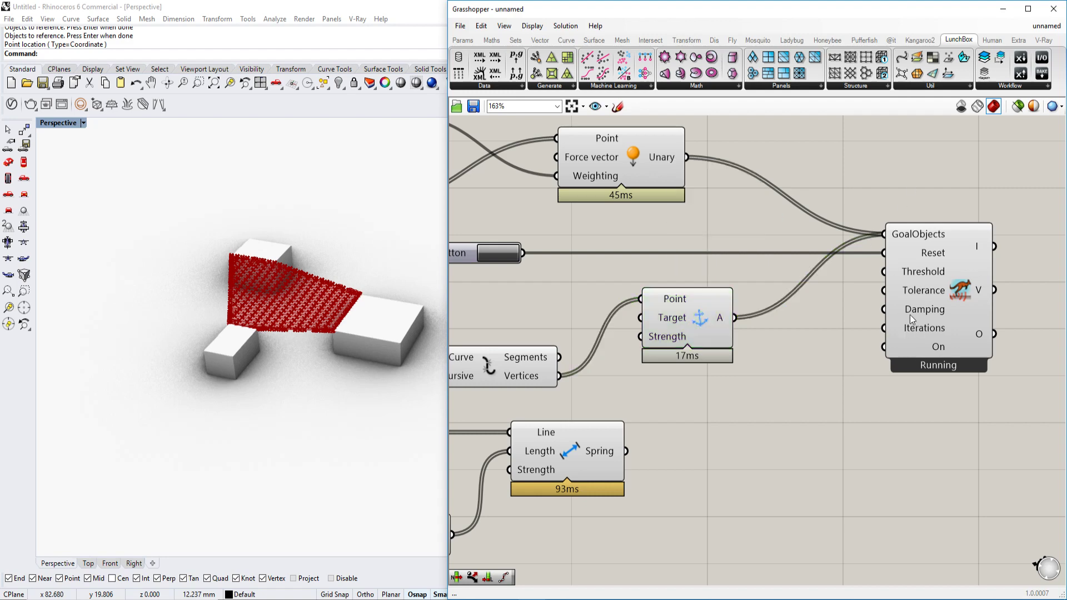
right_click_drag(707, 330, 843, 291)
scroll(310, 309, "up", 10)
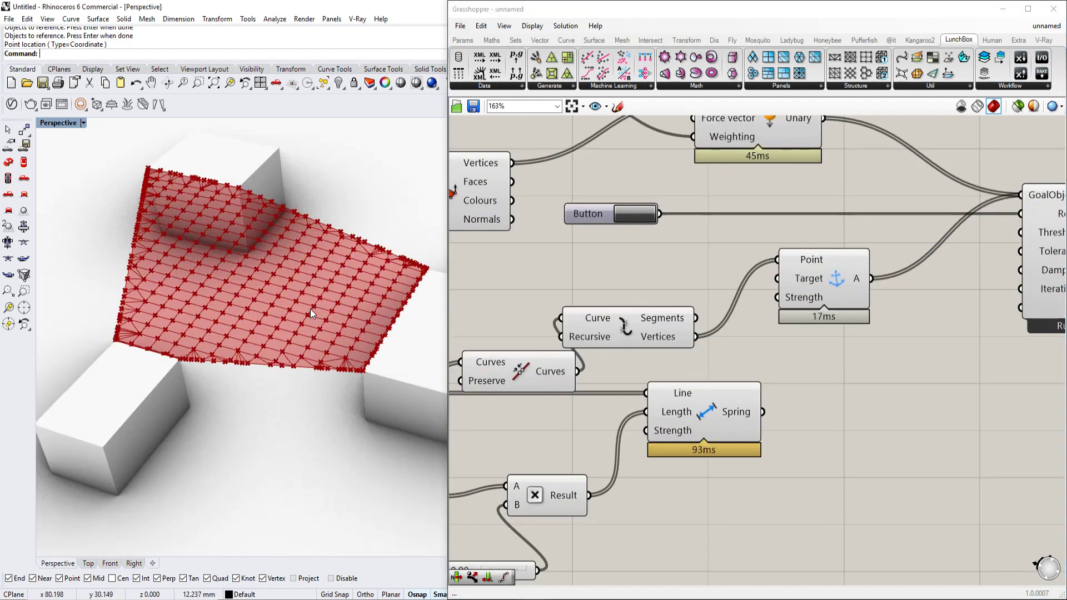
right_click_drag(868, 326, 663, 301)
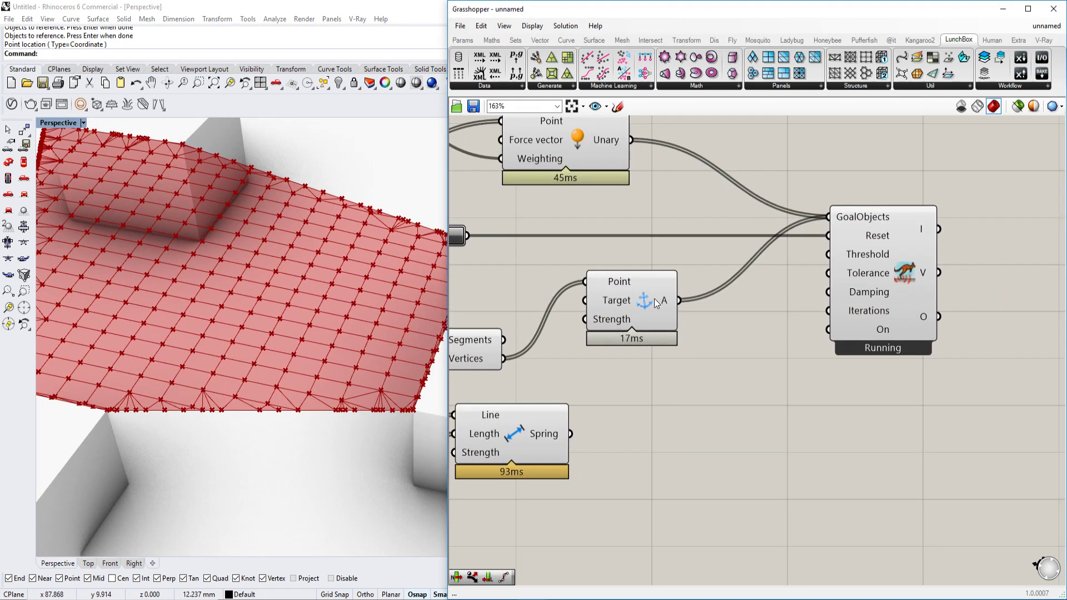
scroll(632, 302, "down", 2)
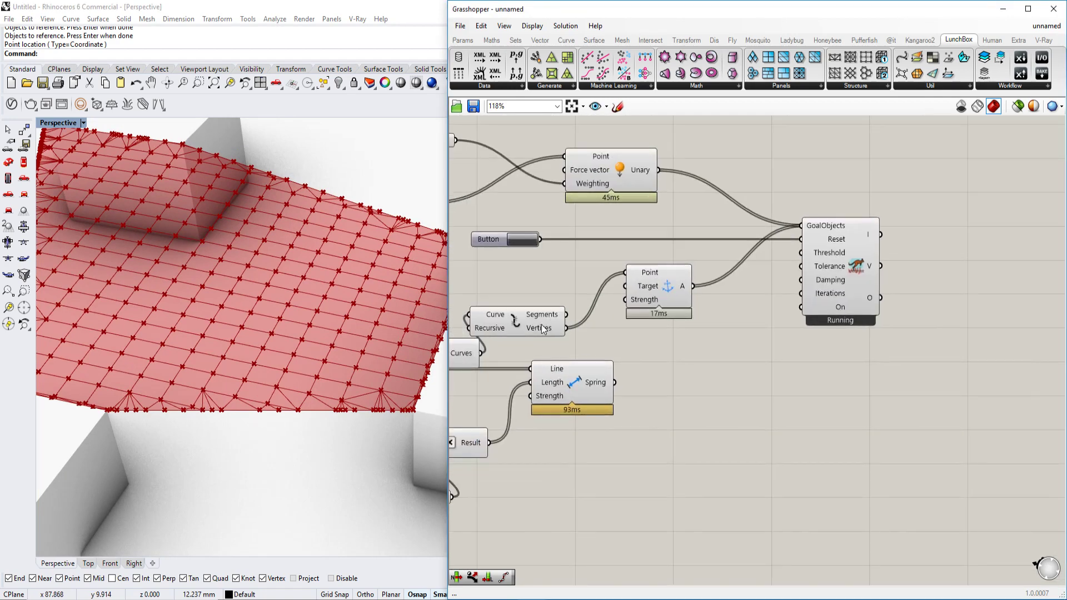
right_click_drag(527, 336, 574, 323)
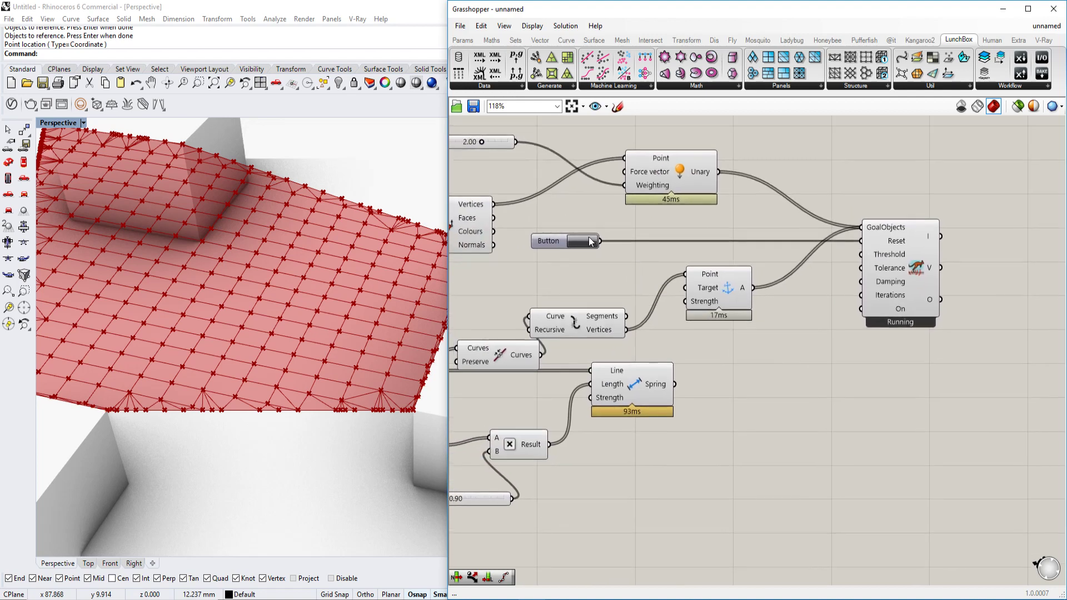
right_click_drag(267, 311, 242, 322)
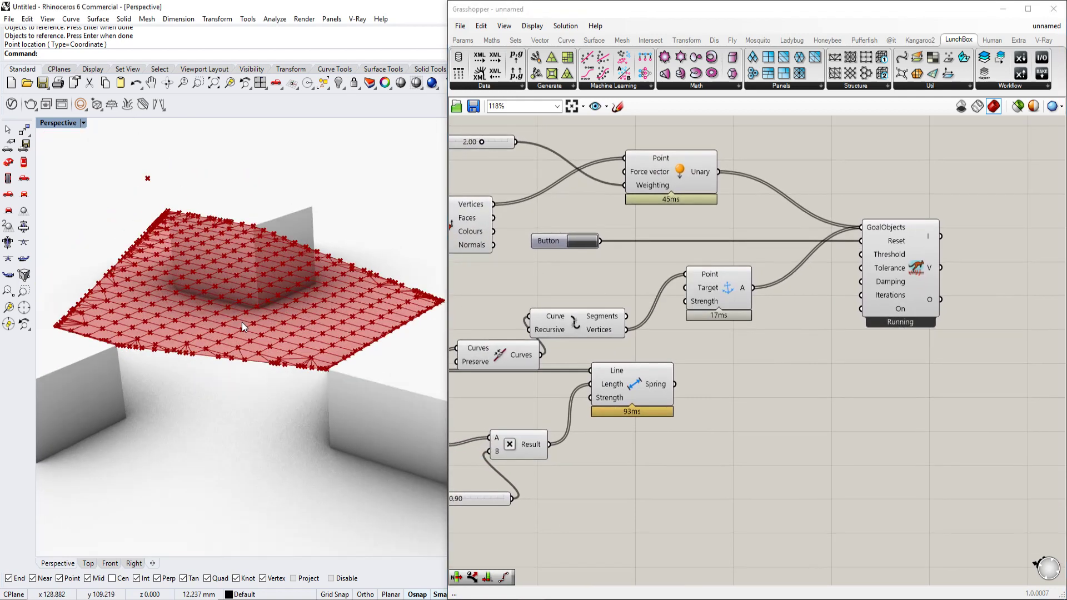
Switch to the finished reference definition and turn on the preview of its Mesh Edges component.
left_click(1036, 31)
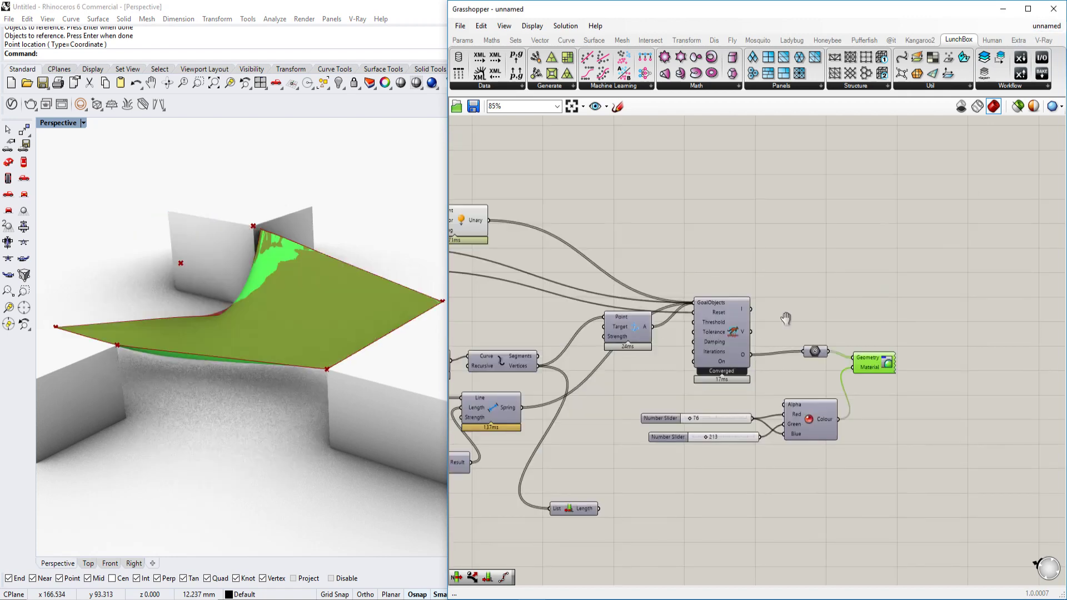
right_click_drag(785, 317, 986, 240)
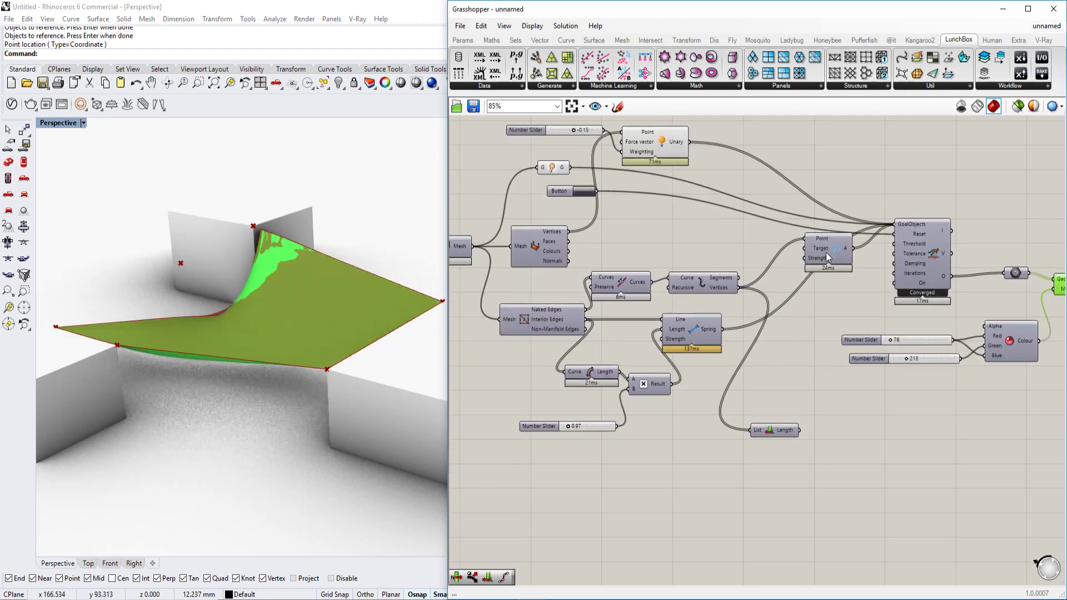
right_click_drag(627, 310, 673, 304)
left_click(622, 311)
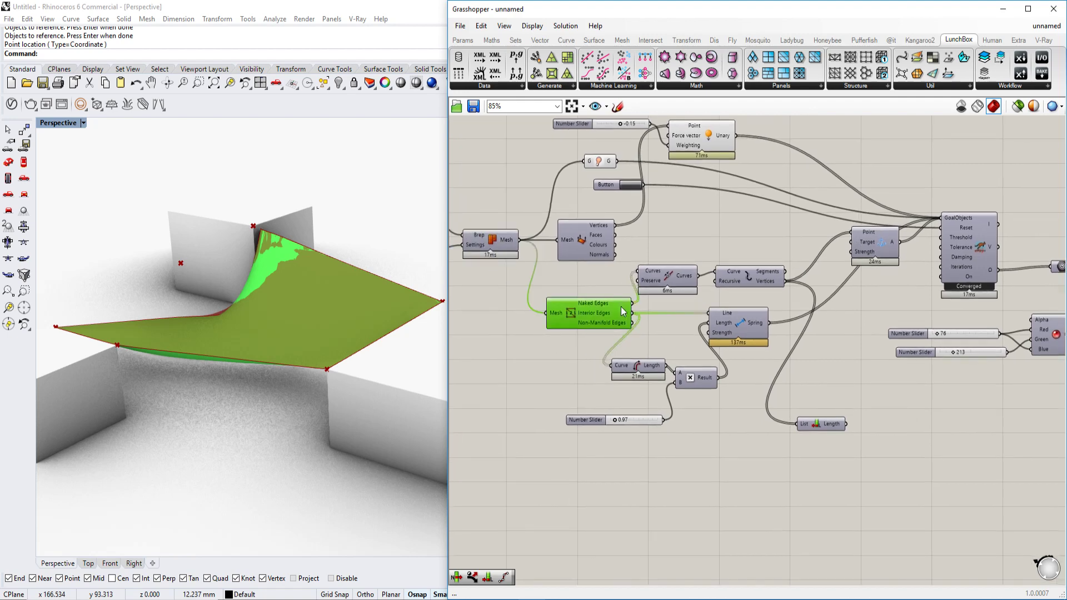
right_click(578, 313)
right_click(577, 312)
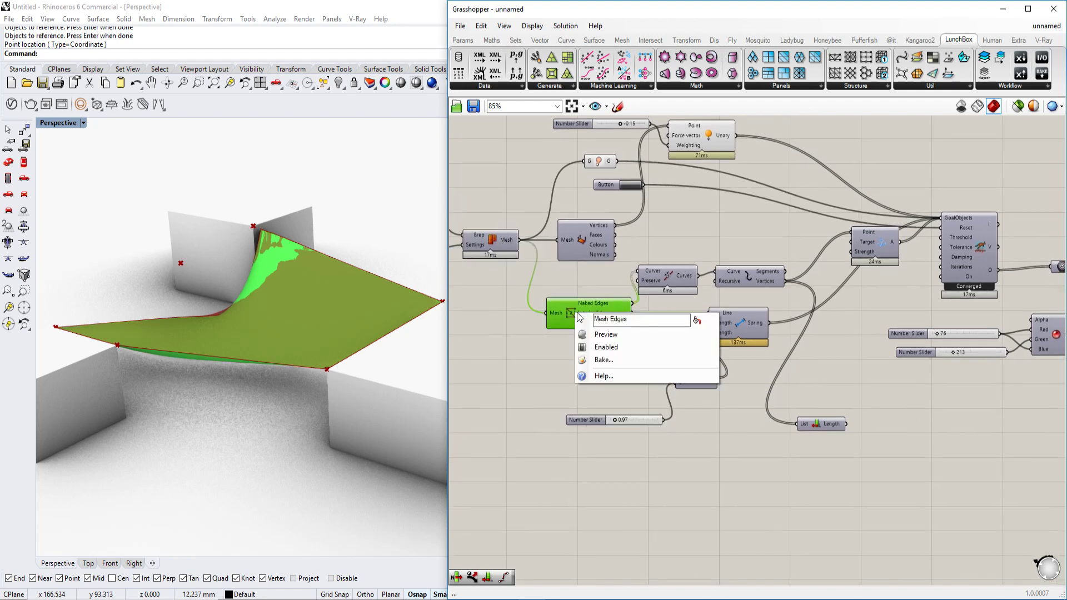
left_click(606, 334)
right_click_drag(226, 359, 244, 355)
scroll(645, 315, "up", 2)
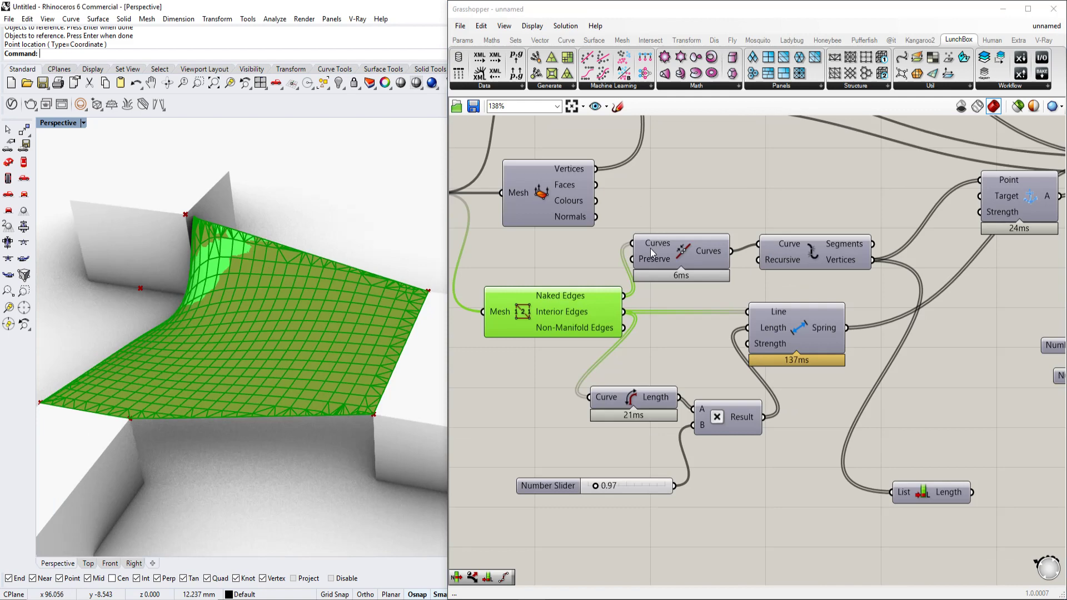
Turn on the Join Curves component's preview and follow its wiring through Explode and Anchor to the solver.
left_click(689, 249)
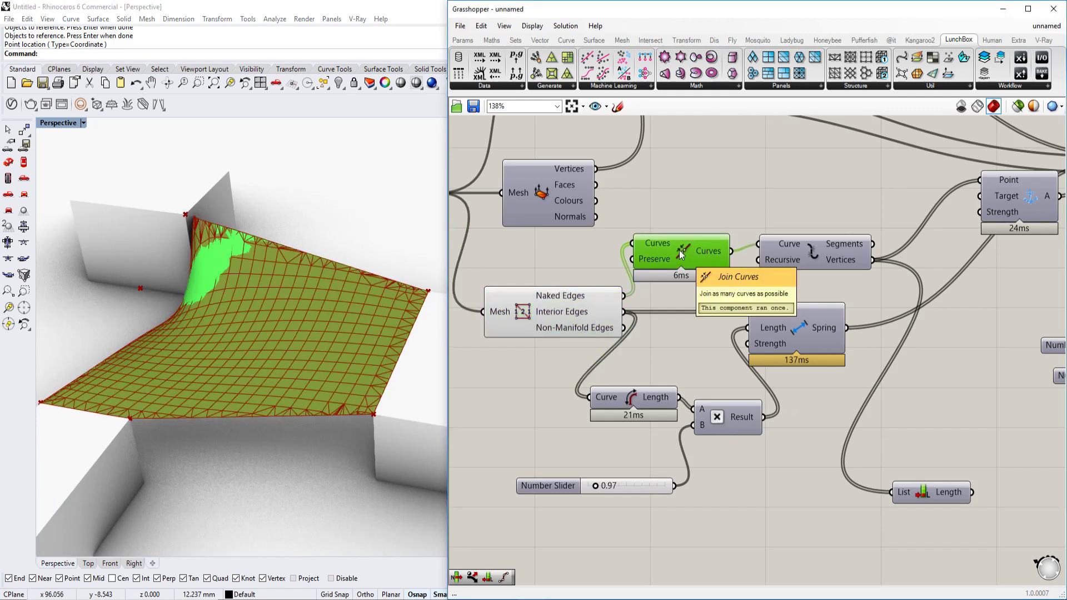
right_click(679, 250)
left_click(717, 272)
right_click_drag(729, 261, 702, 261)
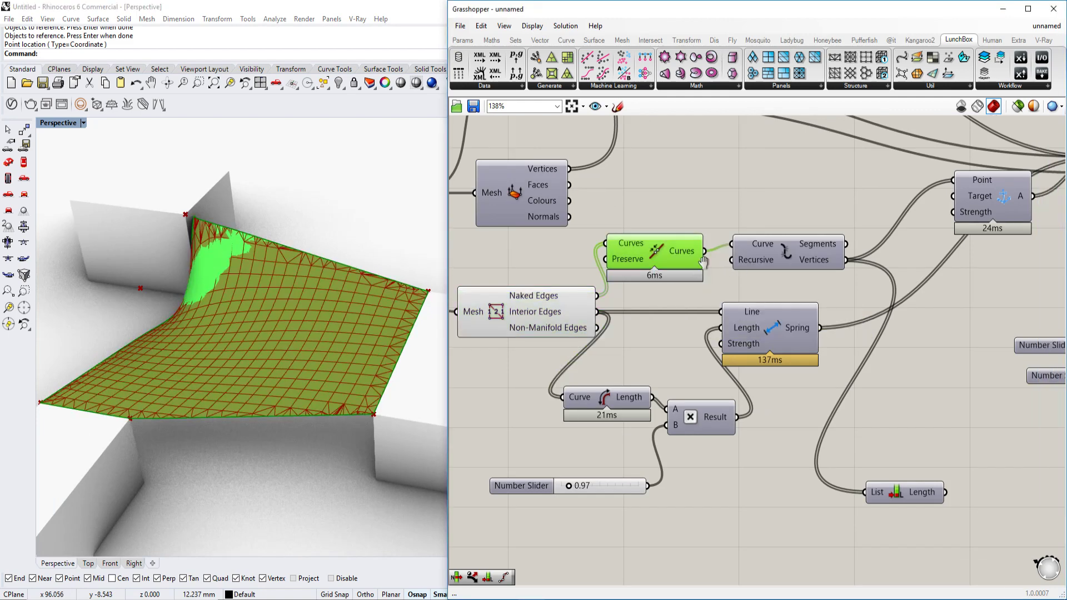
scroll(702, 261, "down", 3)
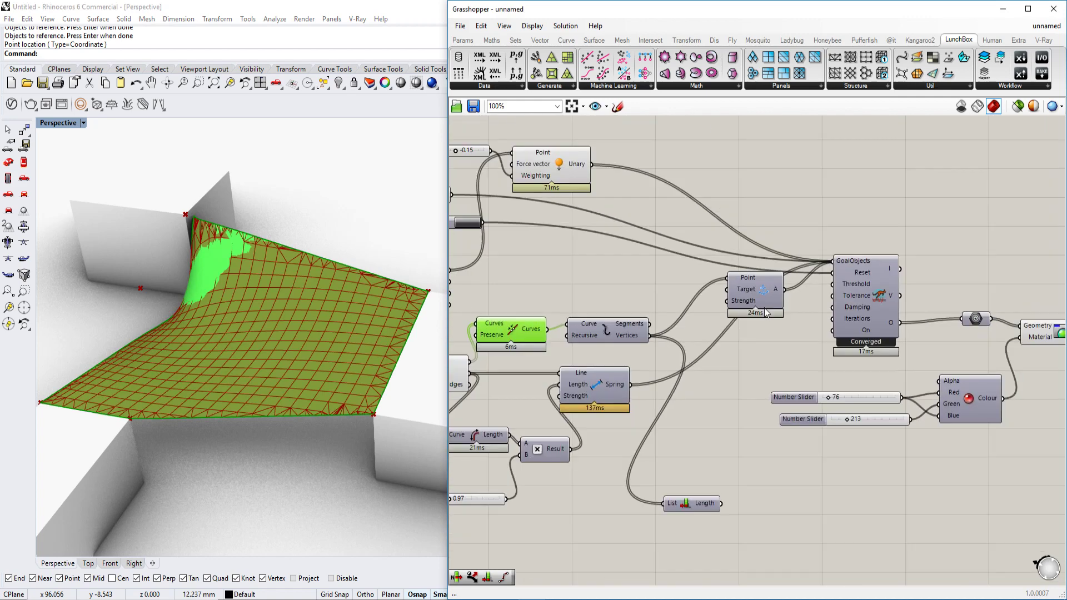
scroll(724, 304, "up", 1)
scroll(720, 302, "down", 1)
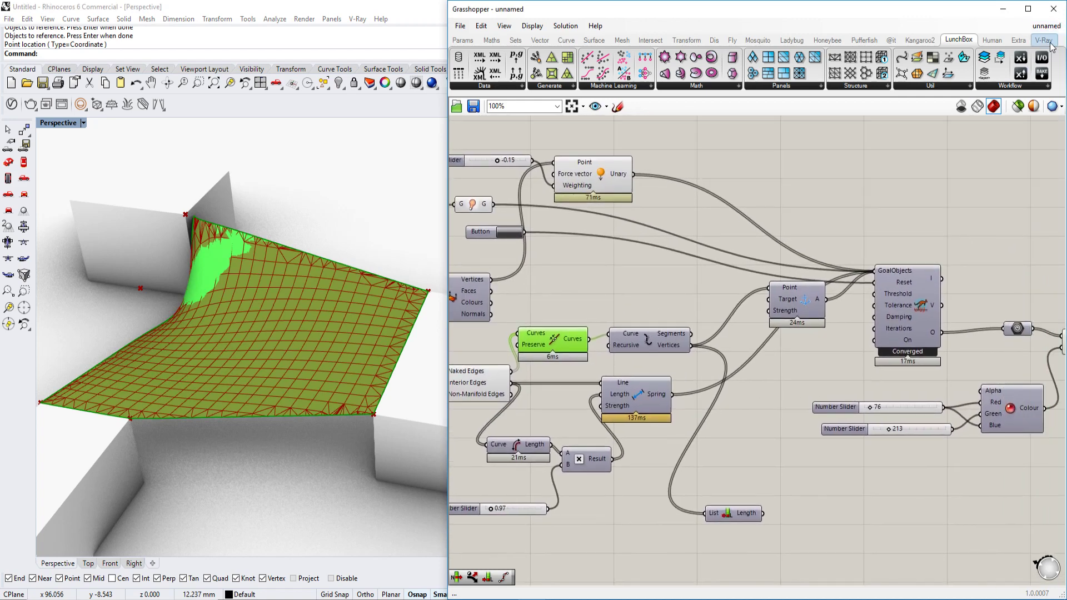
right_click_drag(816, 295, 828, 265)
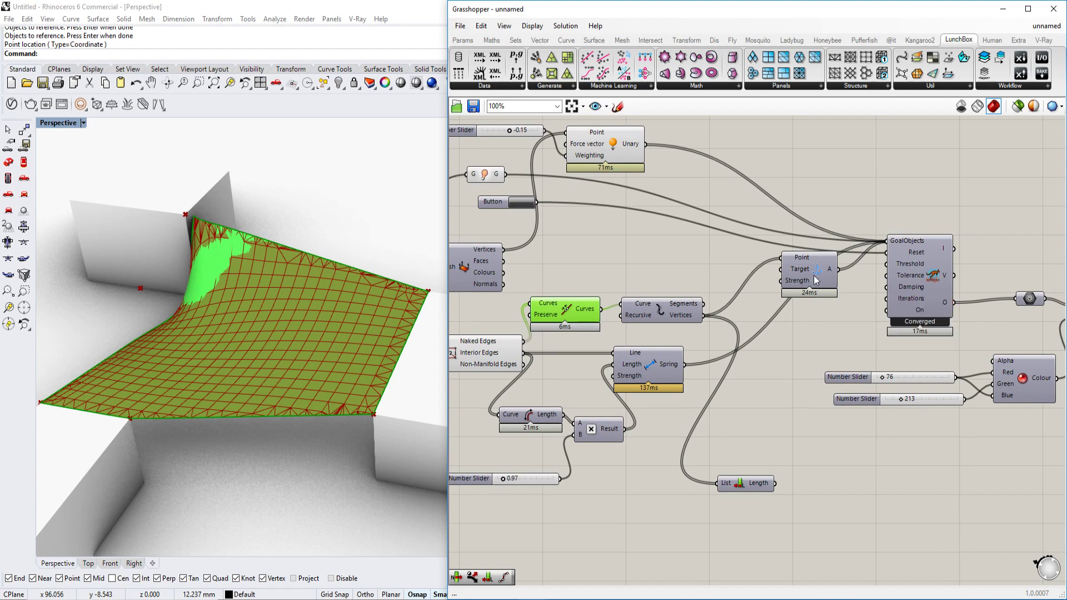
right_click_drag(812, 248, 809, 272)
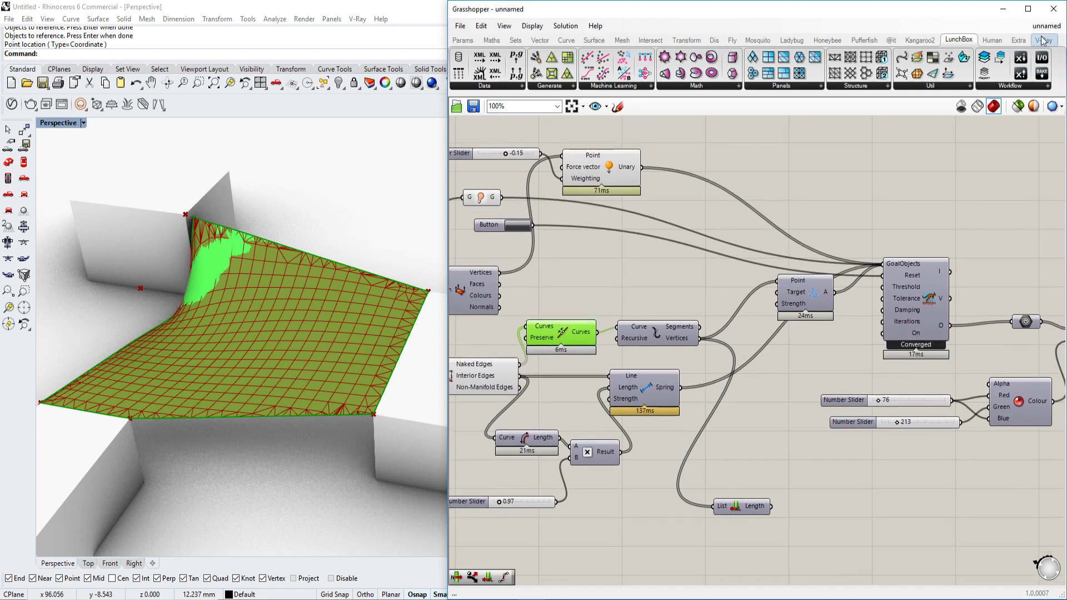
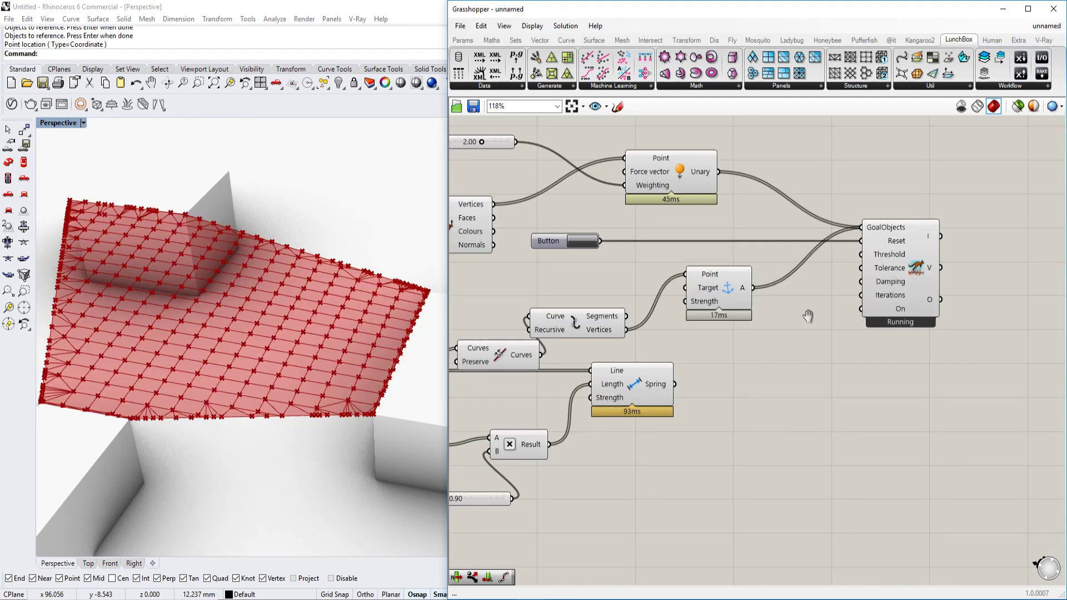
In the working definition, move the solver farther from the goals and restart it with a Unary force weighting of 0.41.
right_click_drag(807, 315, 762, 307)
left_click_drag(841, 304, 911, 300)
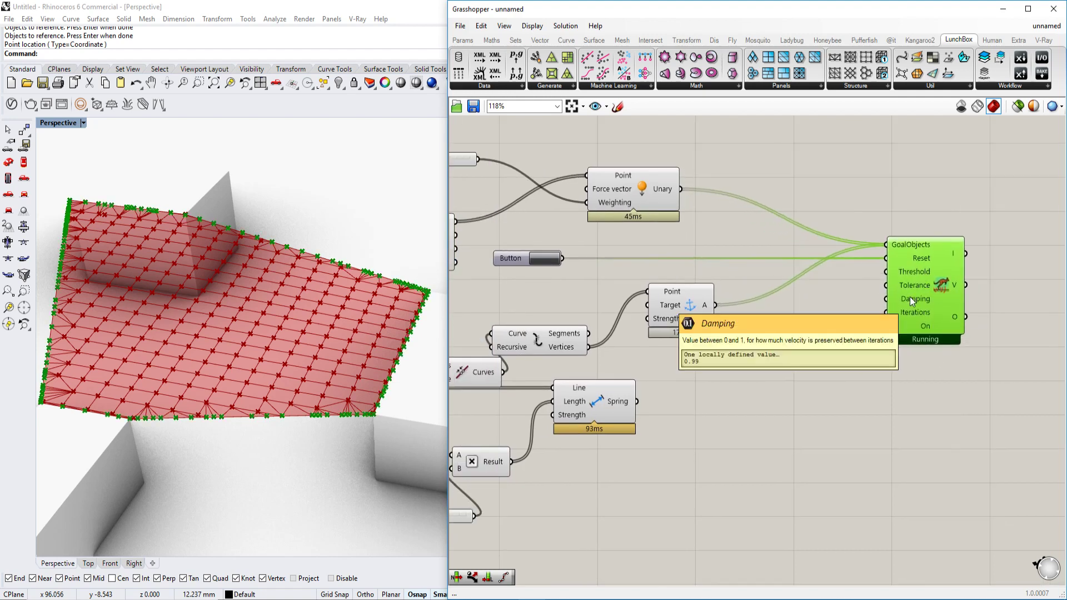
right_click_drag(619, 276, 748, 292)
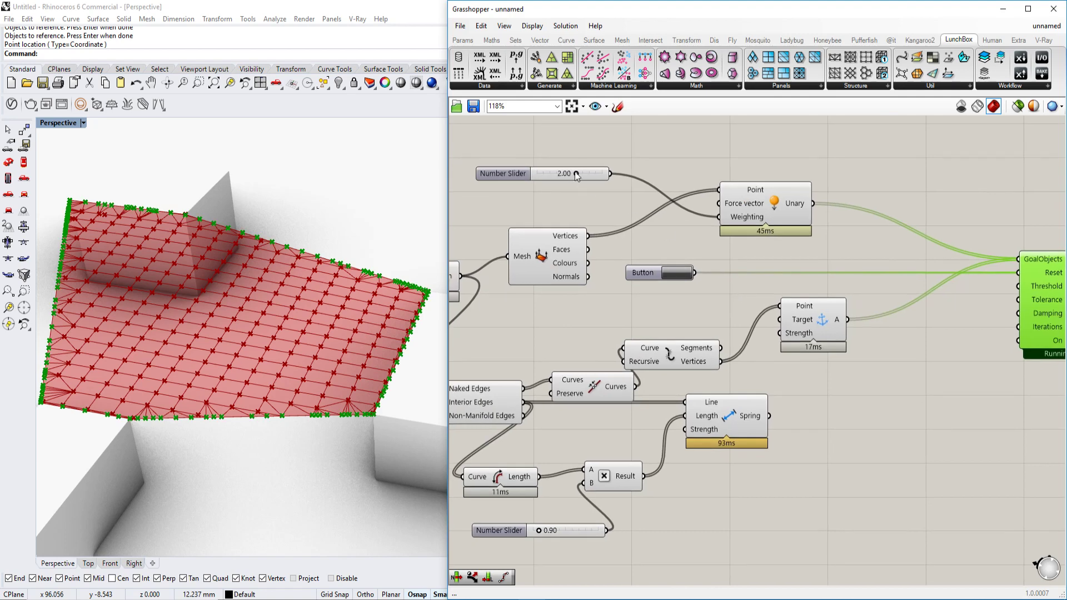
scroll(575, 174, "up", 2)
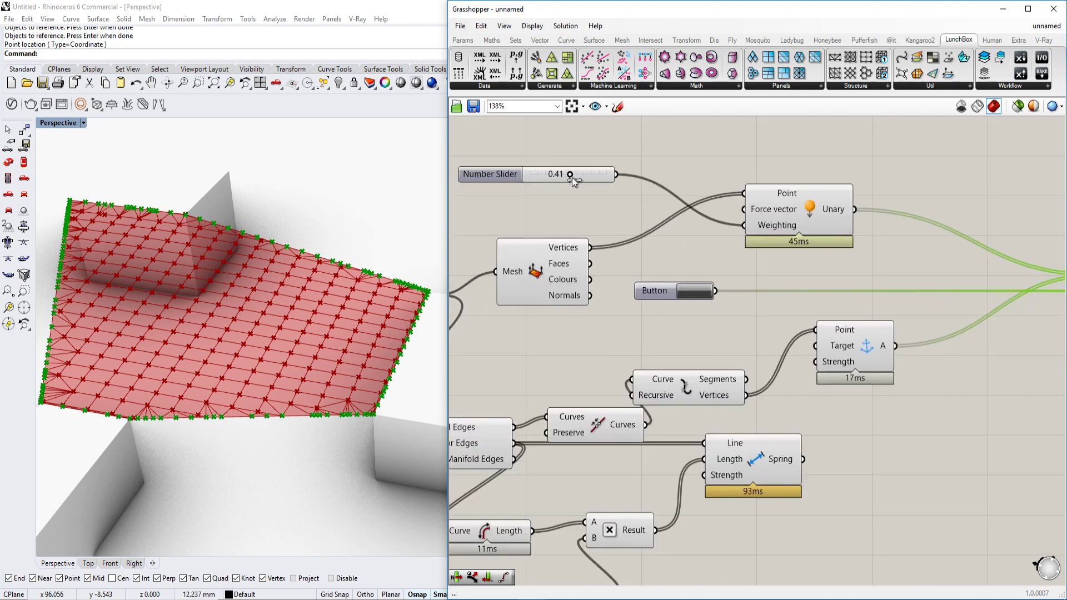
left_click(699, 291)
Add the Spring output to the solver's GoalObjects alongside the load and anchor goals, and reset the simulation.
scroll(645, 278, "down", 3)
left_click(496, 250)
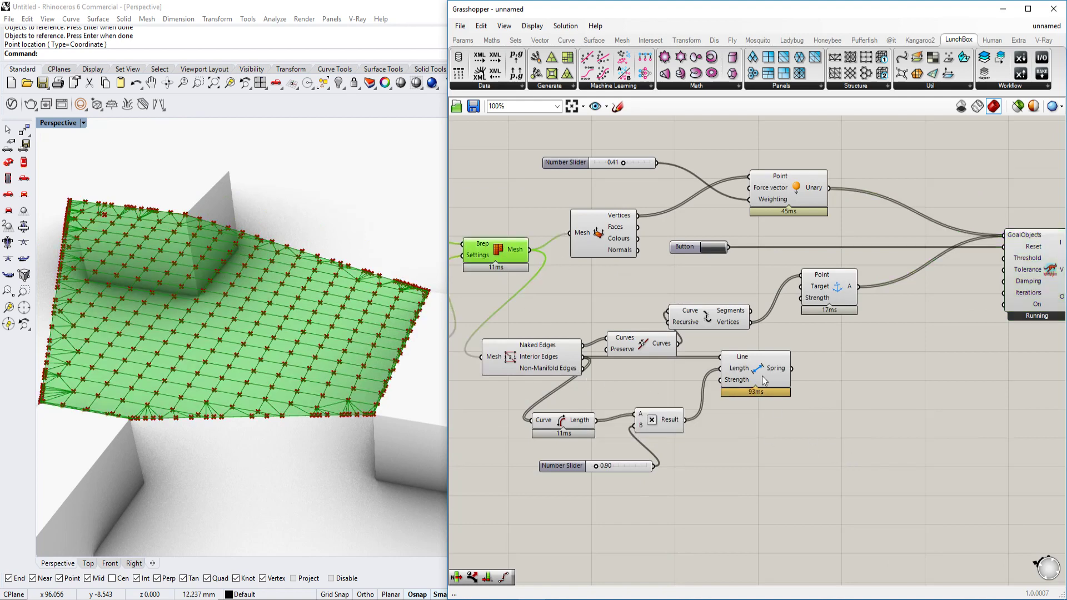
left_click_drag(772, 375, 786, 397)
right_click_drag(813, 397, 725, 386)
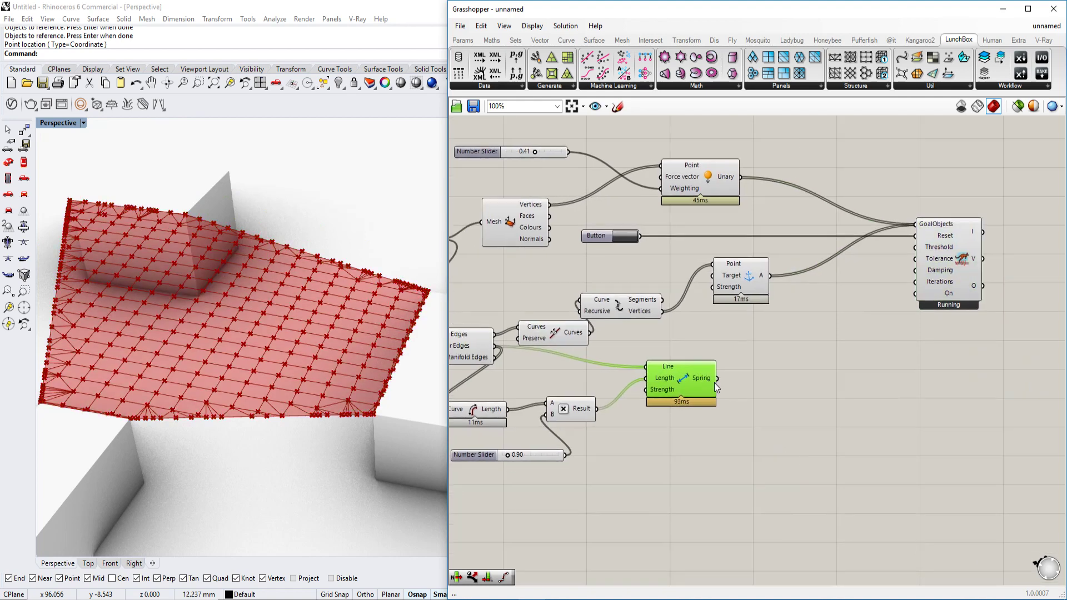
left_click_drag(717, 379, 924, 232)
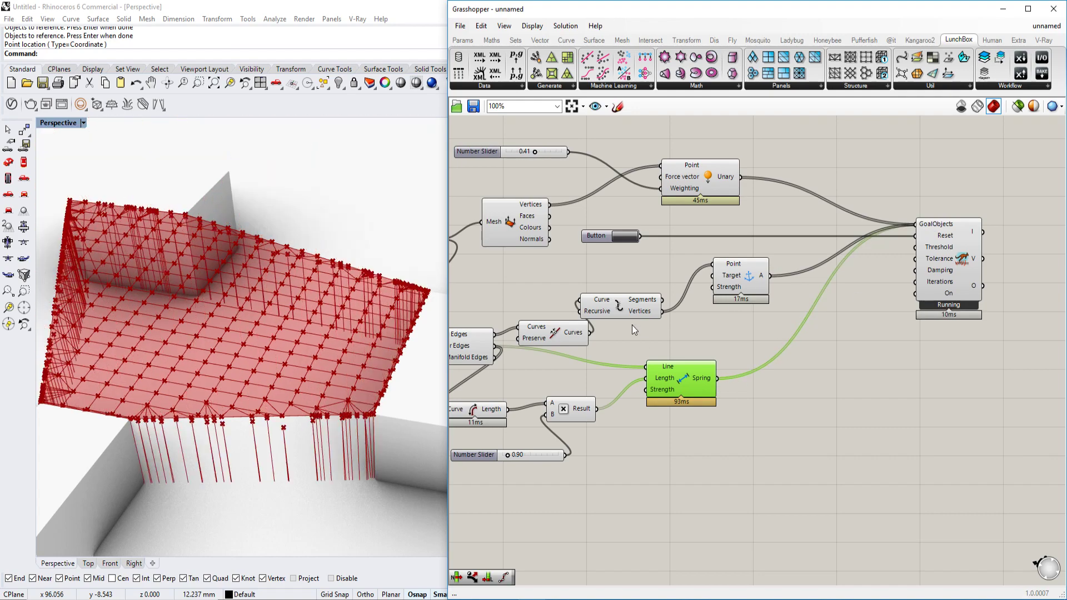
left_click(632, 233)
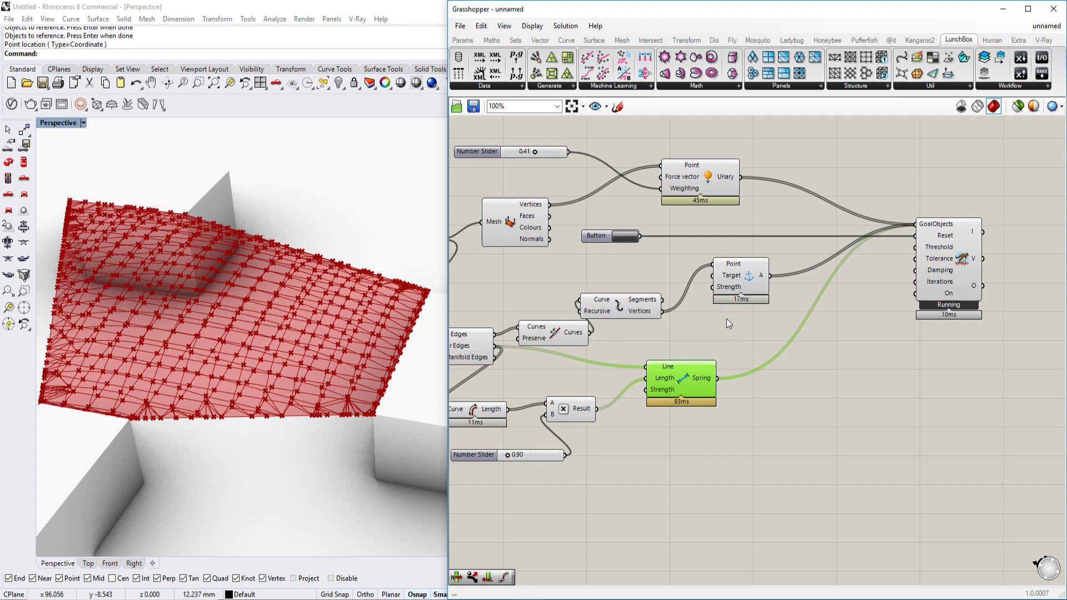
Turn off the preview of all components upstream of the solver so only the simulated result is displayed.
right_click_drag(605, 350, 735, 380)
scroll(666, 335, "up", 3)
scroll(705, 312, "down", 3)
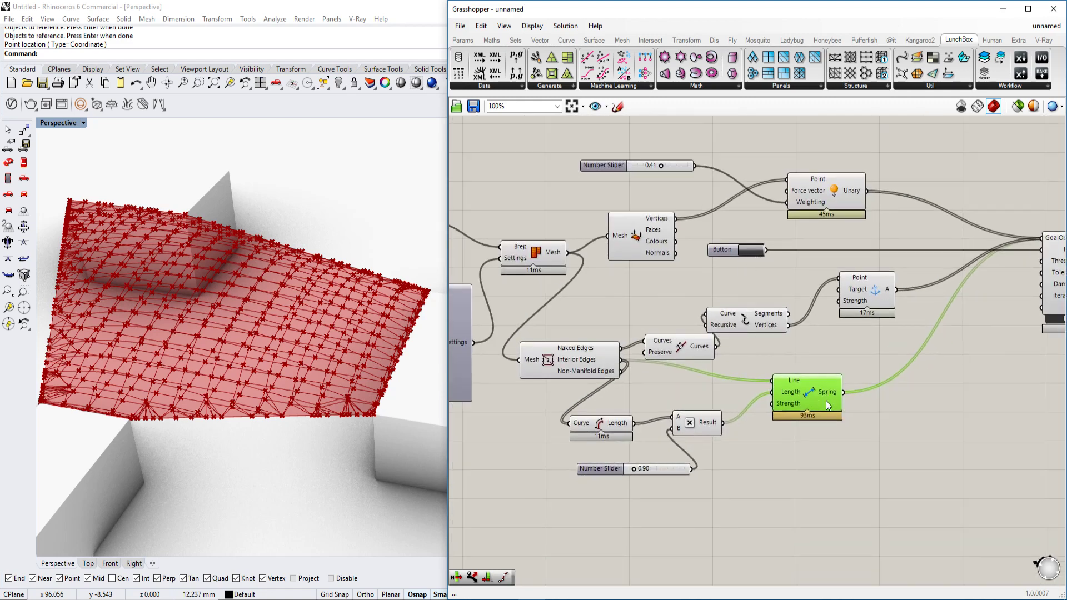
right_click_drag(825, 401, 767, 386)
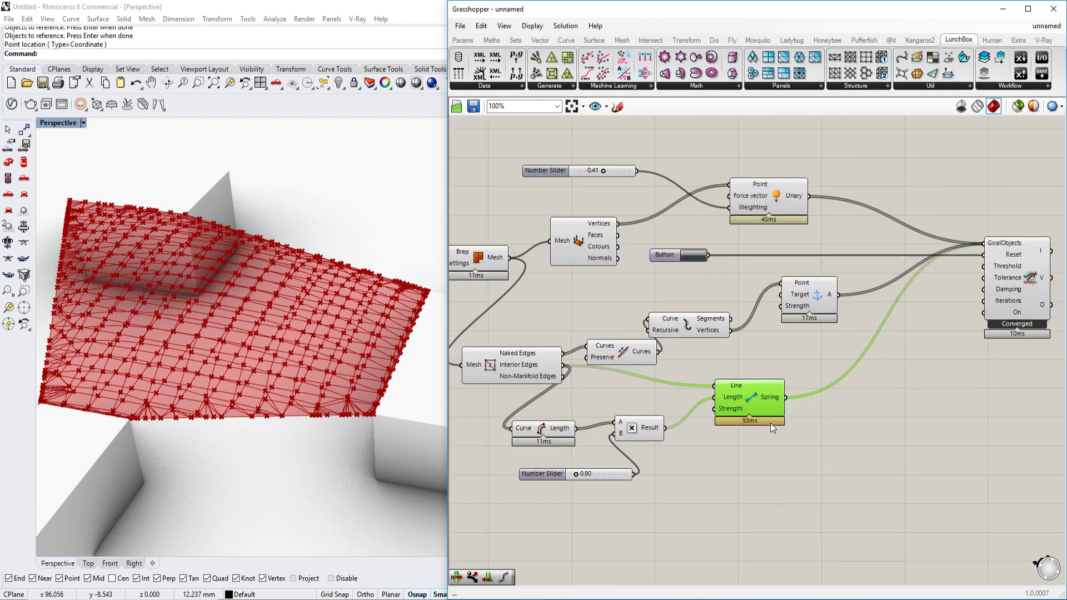
mouse_move(774, 407)
scroll(854, 294, "down", 3)
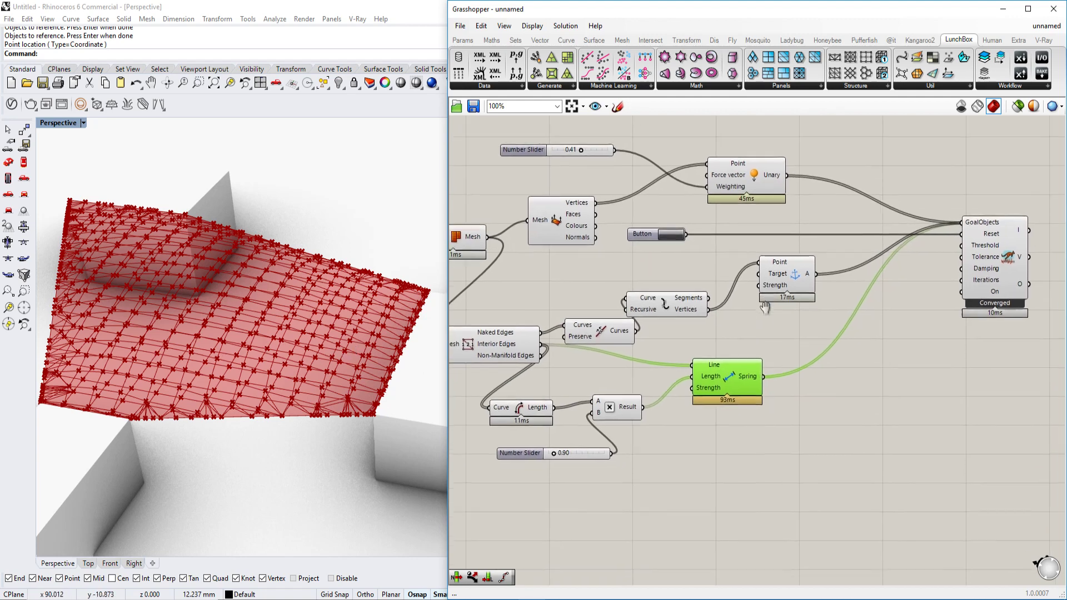
left_click_drag(892, 187, 559, 466)
middle_click(850, 299)
right_click_drag(884, 265, 746, 268)
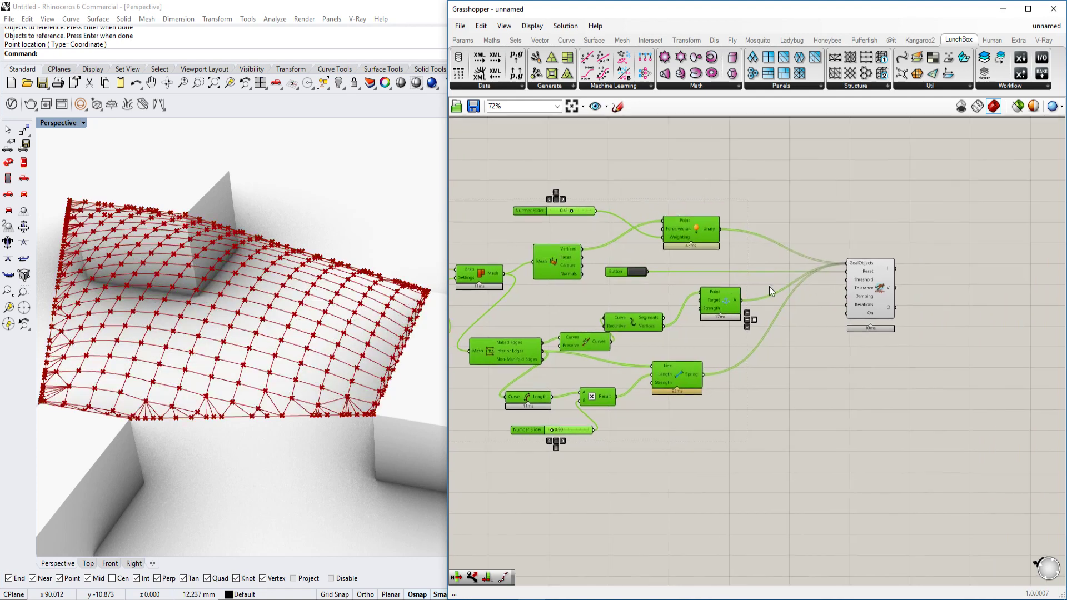
Raise the Unary force weighting to 1.77 while the simulation runs.
scroll(801, 332, "up", 4)
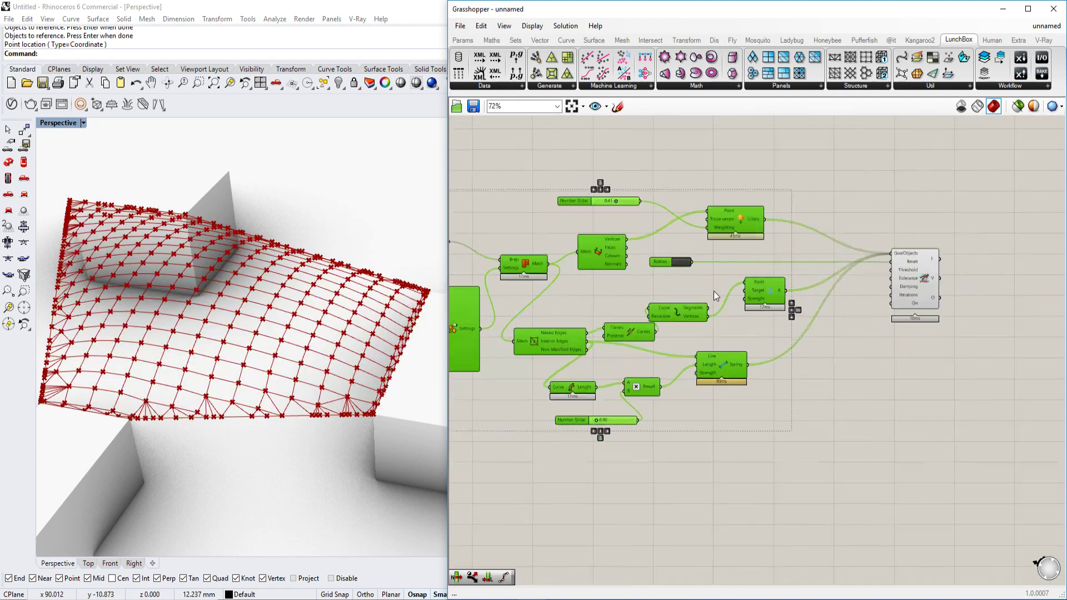
left_click(694, 233)
scroll(572, 209, "up", 4)
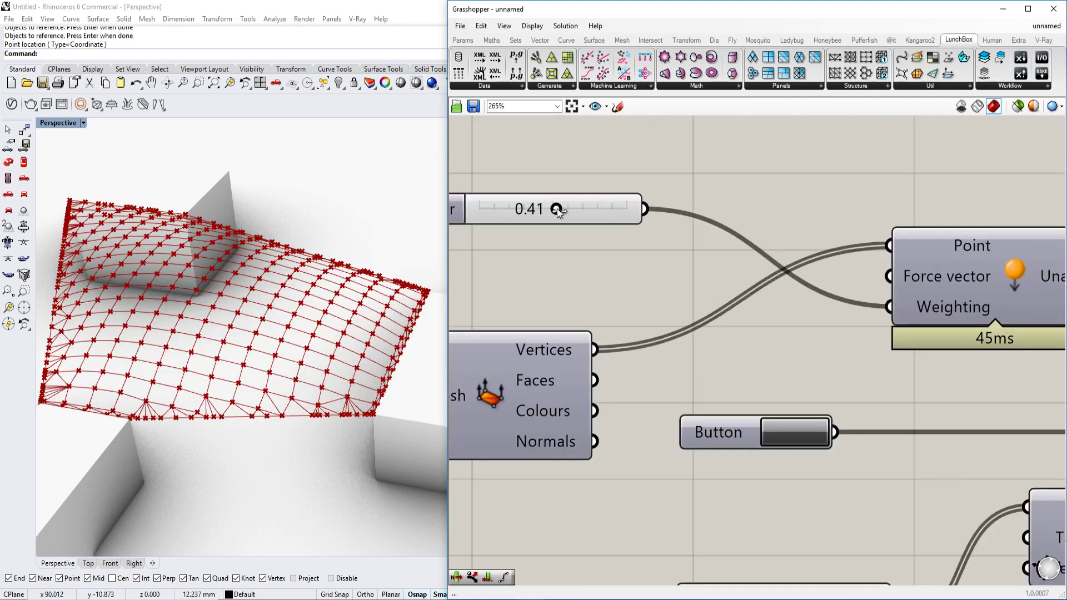
mouse_move(558, 212)
left_mouse_down()
mouse_move(579, 211)
mouse_move(568, 211)
left_mouse_up()
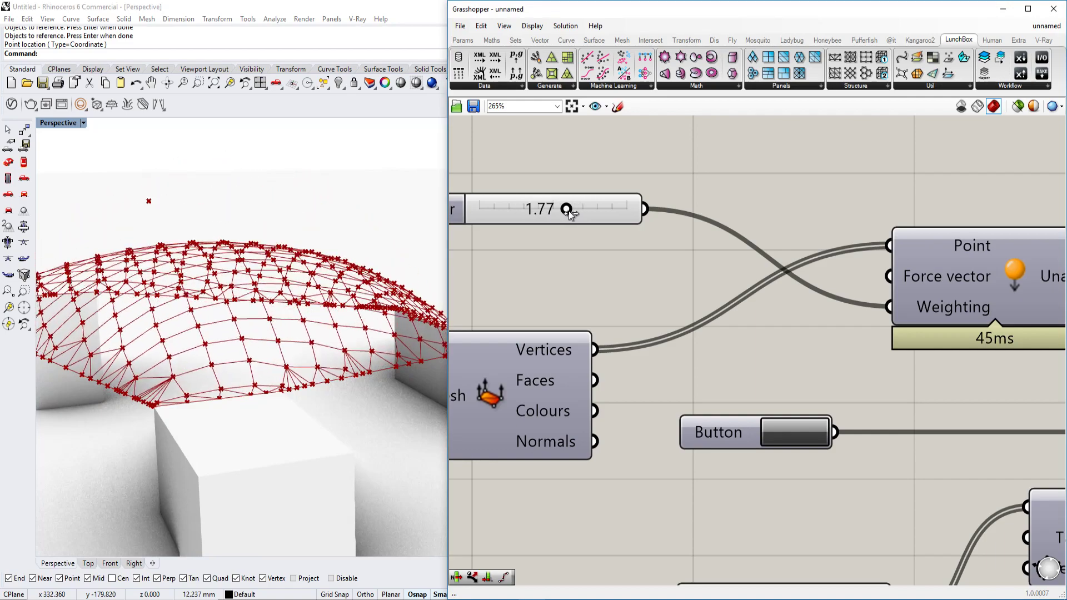
Examine the overall shape of the simulated mesh from several angles in perspective.
right_click_drag(240, 375, 224, 446)
scroll(224, 431, "down", 8)
scroll(224, 431, "up", 9)
scroll(222, 460, "down", 4)
scroll(205, 463, "up", 7)
scroll(230, 442, "down", 9)
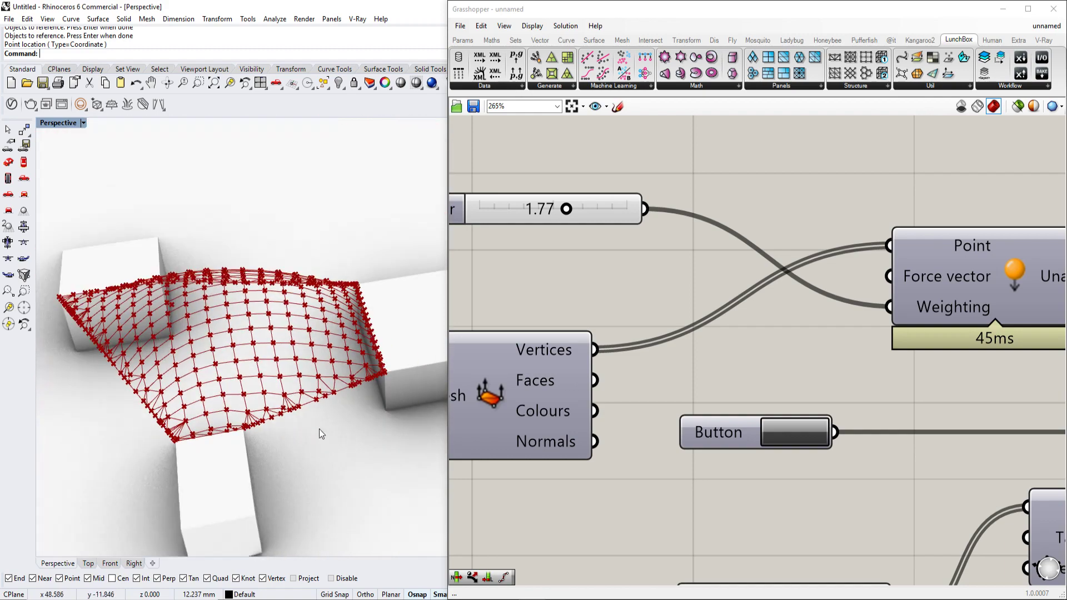
right_click_drag(364, 371, 253, 288)
scroll(361, 367, "up", 8)
scroll(361, 367, "down", 6)
scroll(824, 278, "down", 5)
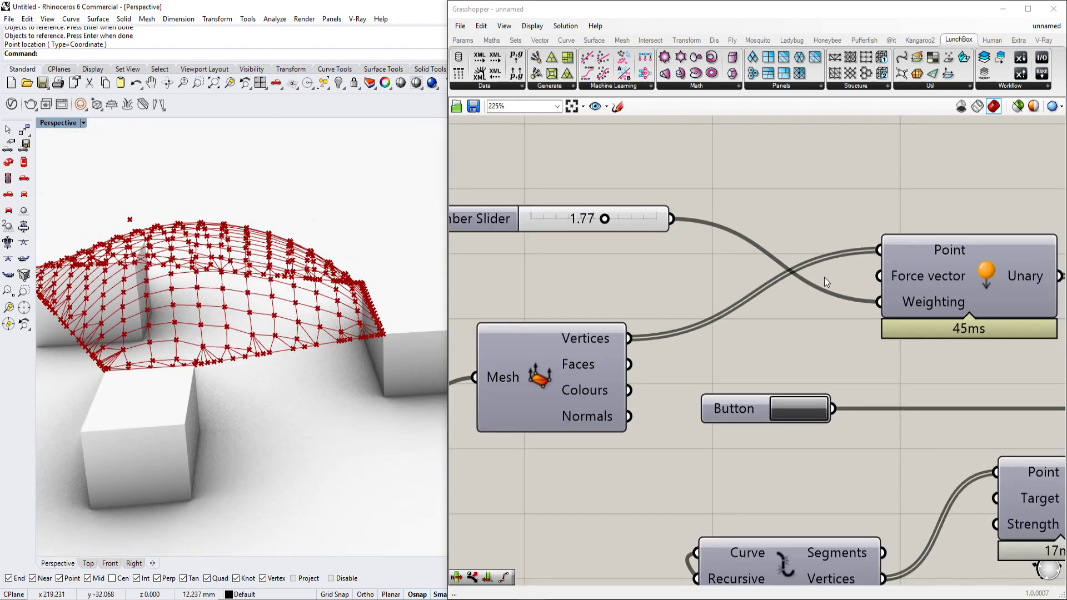
Examine the mesh's anchored edges and corners against the supporting boxes, along with the Anchor and Spring goal wiring.
right_click_drag(917, 246, 740, 85)
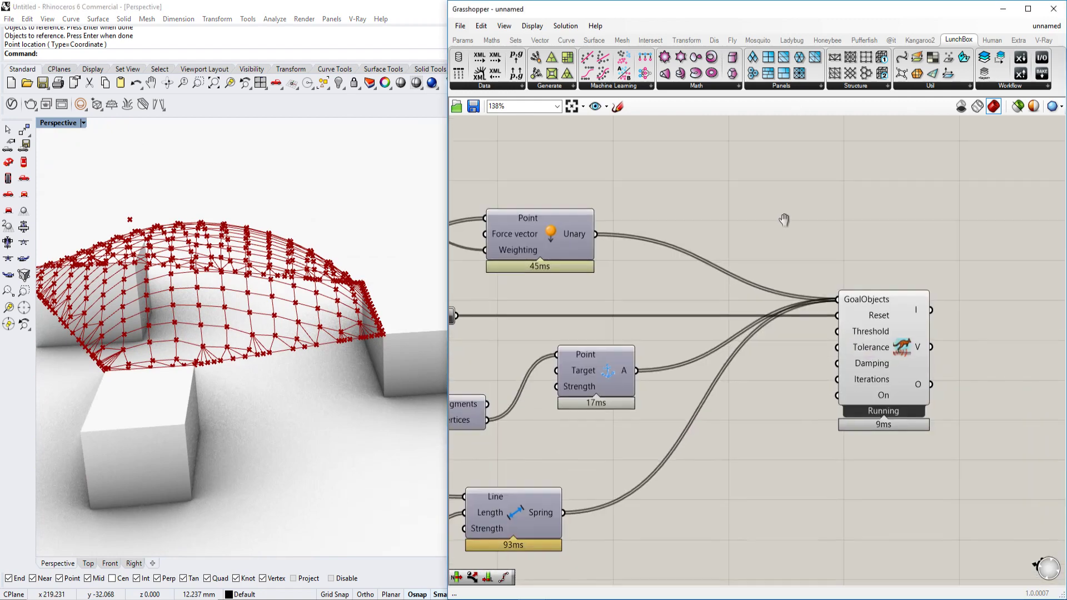
mouse_move(199, 367)
right_mouse_down()
mouse_move(269, 374)
mouse_move(190, 356)
right_mouse_up()
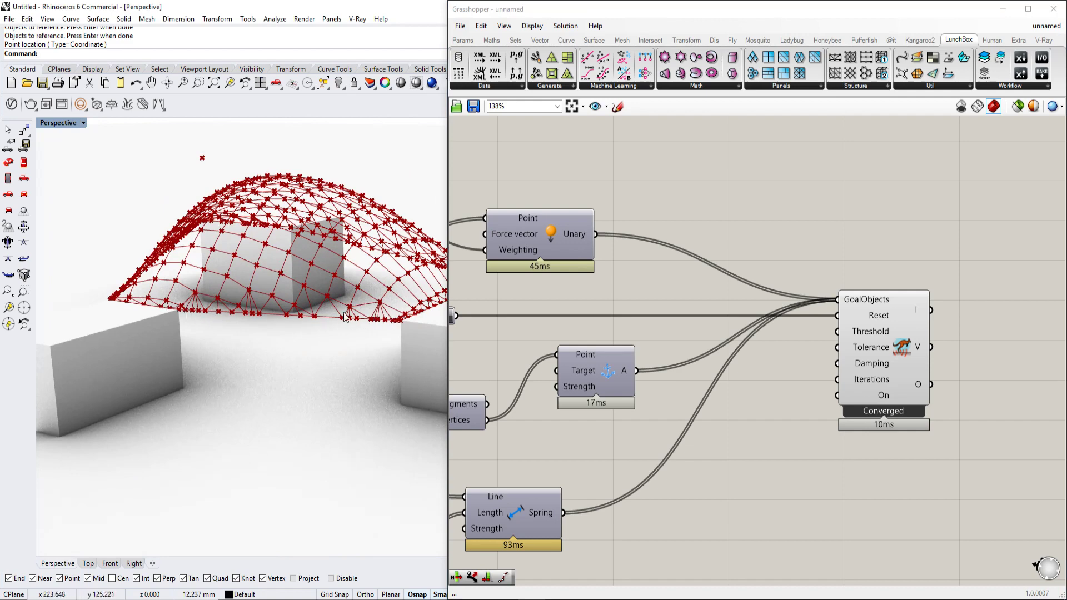
right_click_drag(283, 316, 248, 307)
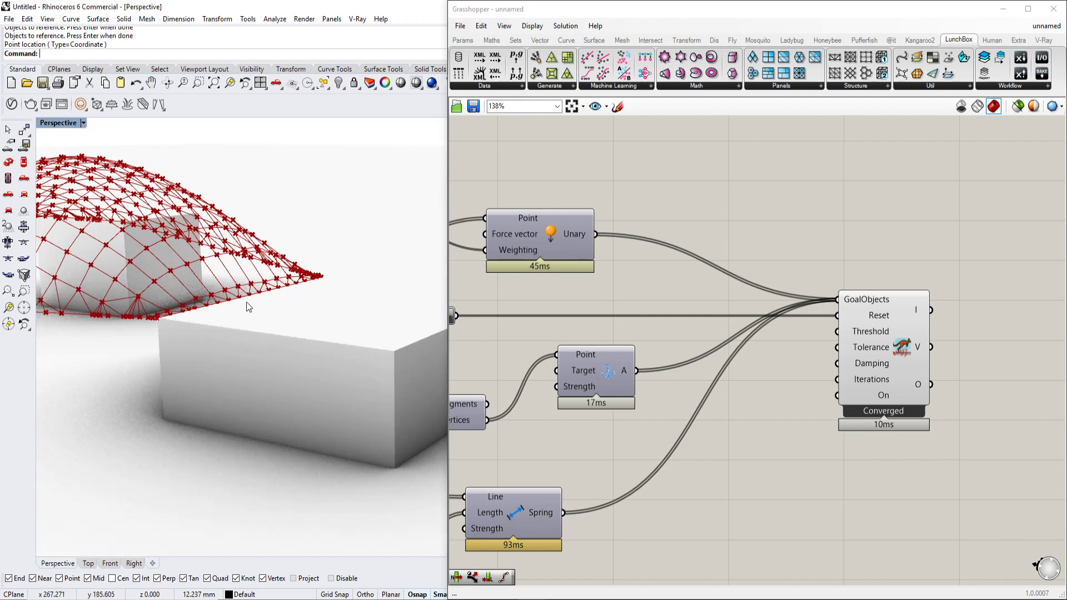
scroll(217, 311, "up", 5)
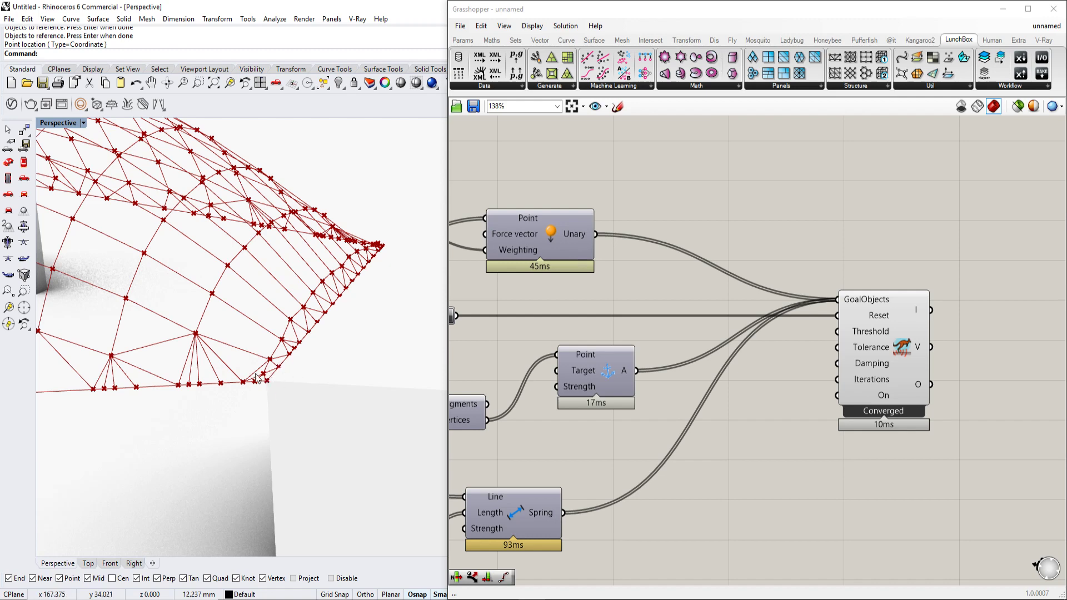
right_click_drag(619, 401, 663, 364)
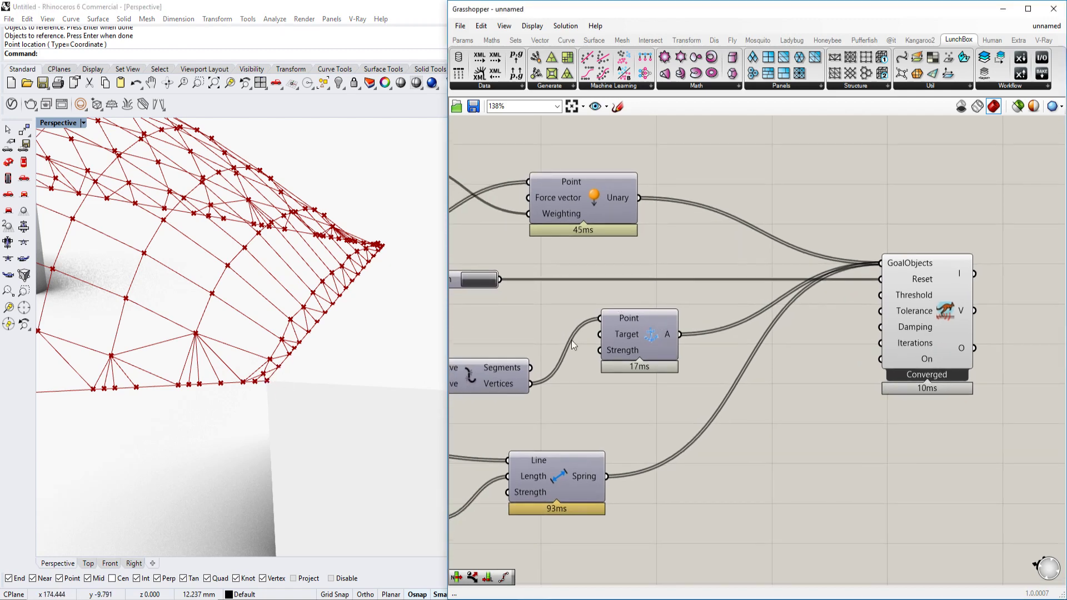
scroll(231, 344, "down", 8)
scroll(231, 345, "up", 5)
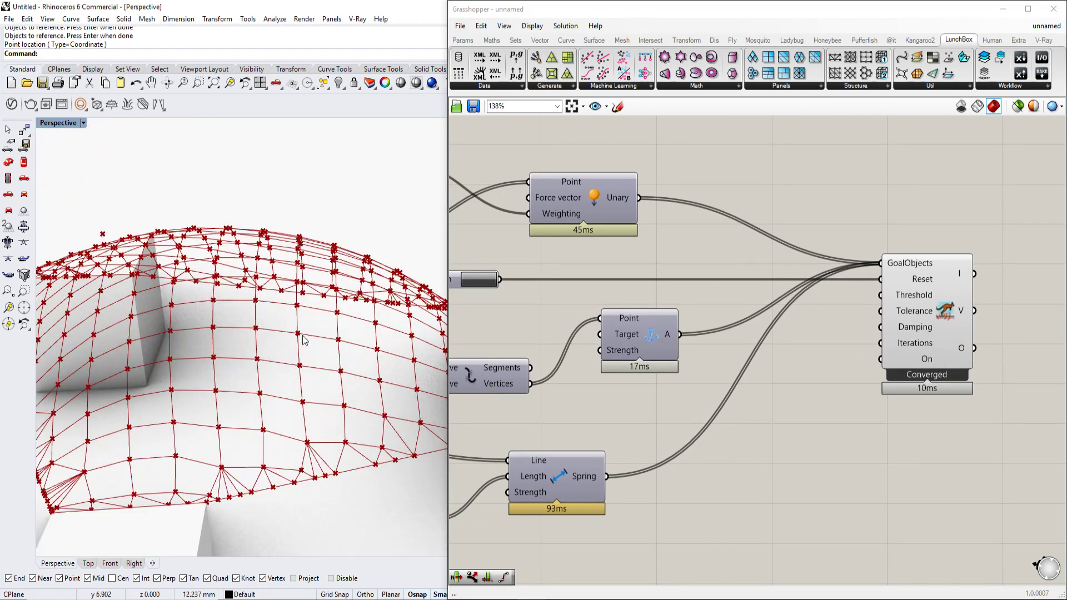
Add a Kangaroo Show component above the solver.
double_click(823, 201)
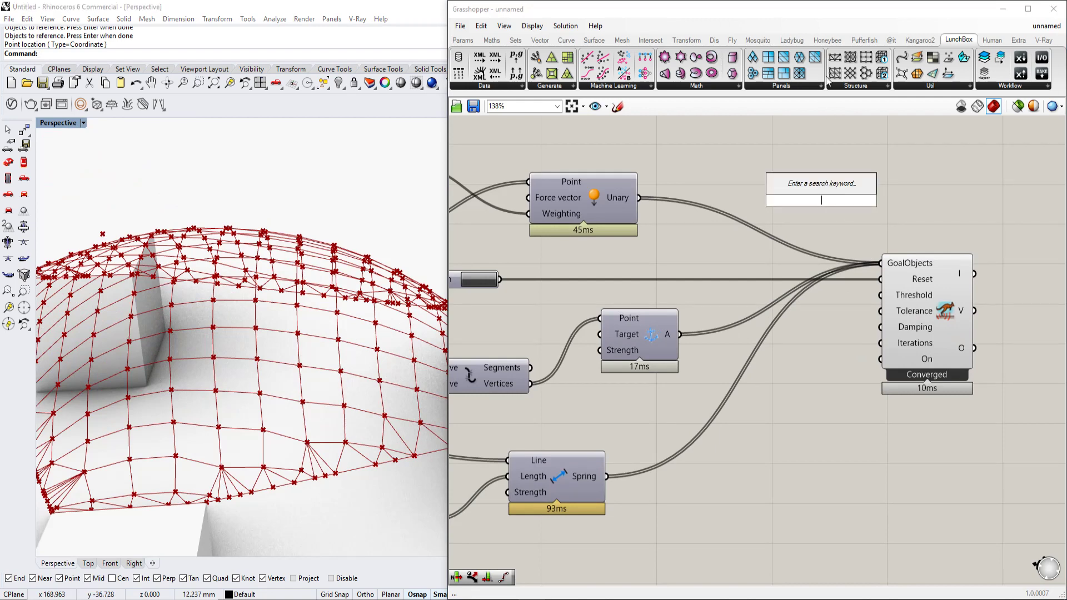
left_click(919, 39)
left_click_drag(913, 61, 833, 142)
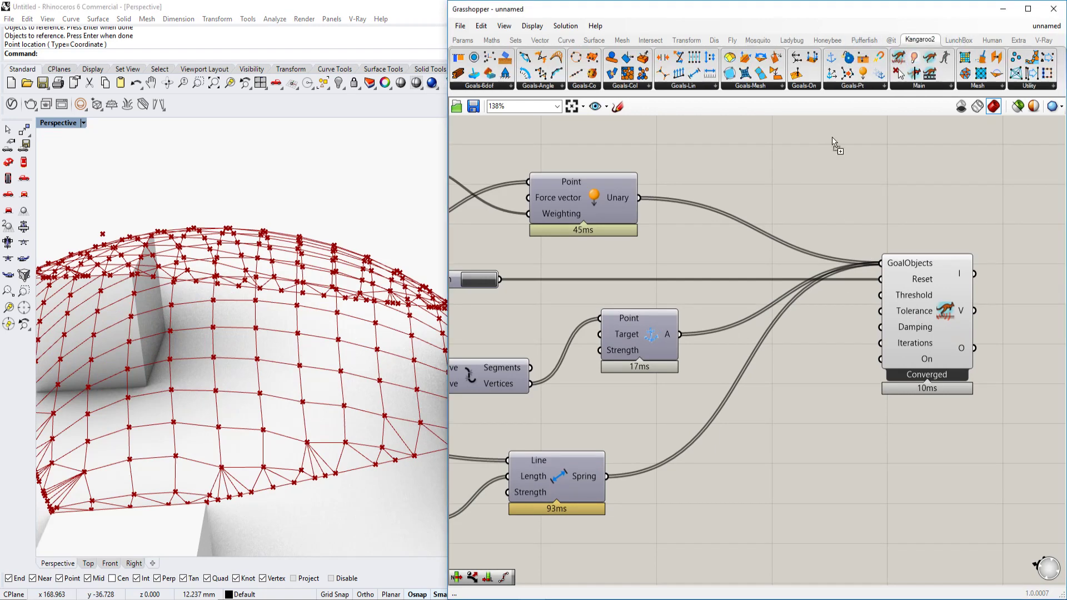
left_click(920, 87)
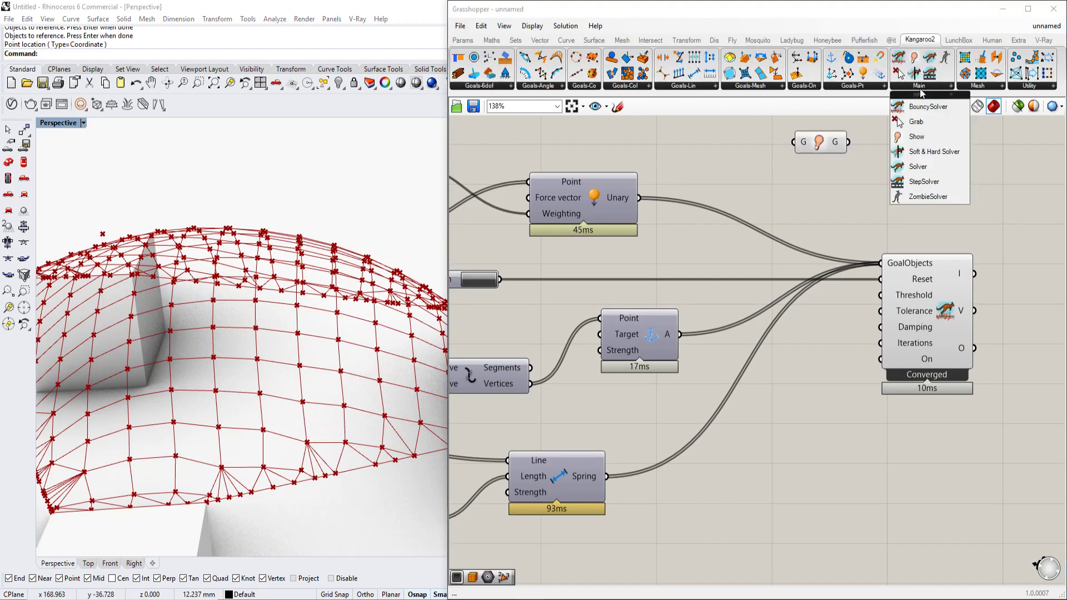
Feed the mesh into the Show component and add its output to the solver's GoalObjects alongside the existing goals.
scroll(859, 171, "down", 6)
left_click_drag(791, 142, 652, 210)
scroll(647, 205, "up", 3)
right_click_drag(826, 202, 680, 250)
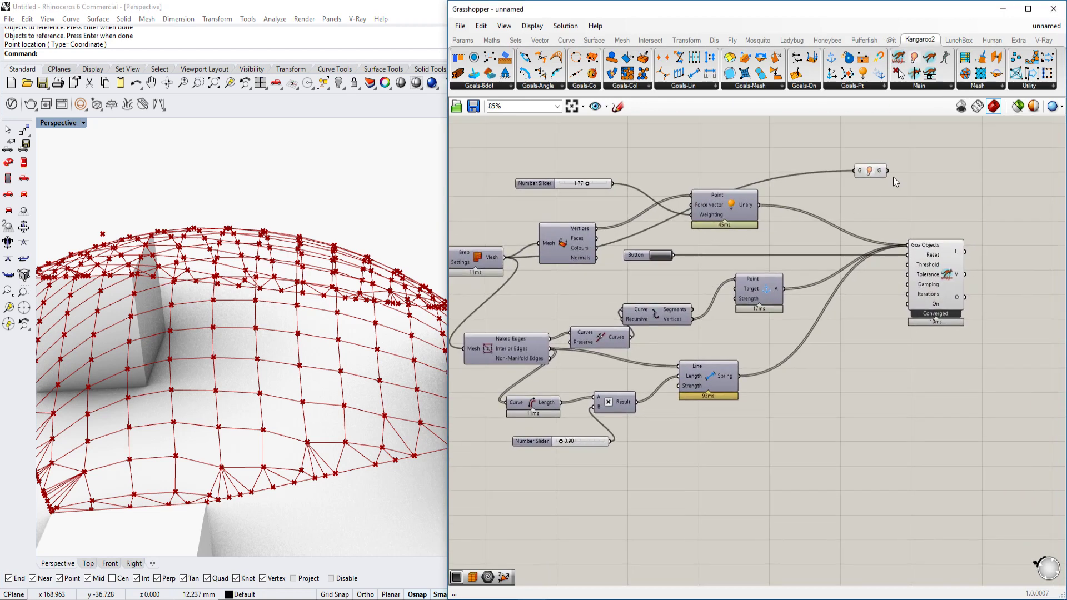
scroll(891, 173, "up", 2)
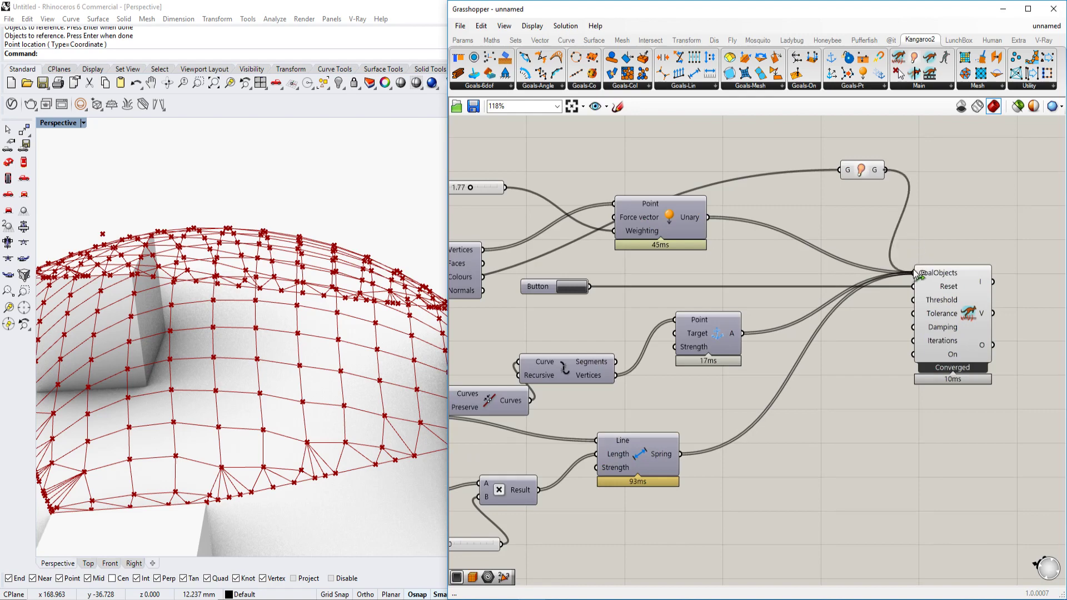
left_click_drag(914, 271, 914, 271, "shift")
Add a Geometry parameter beside the solver and connect the solver's O output to it.
left_click(935, 308)
right_click_drag(1043, 342, 923, 323)
left_click(923, 323)
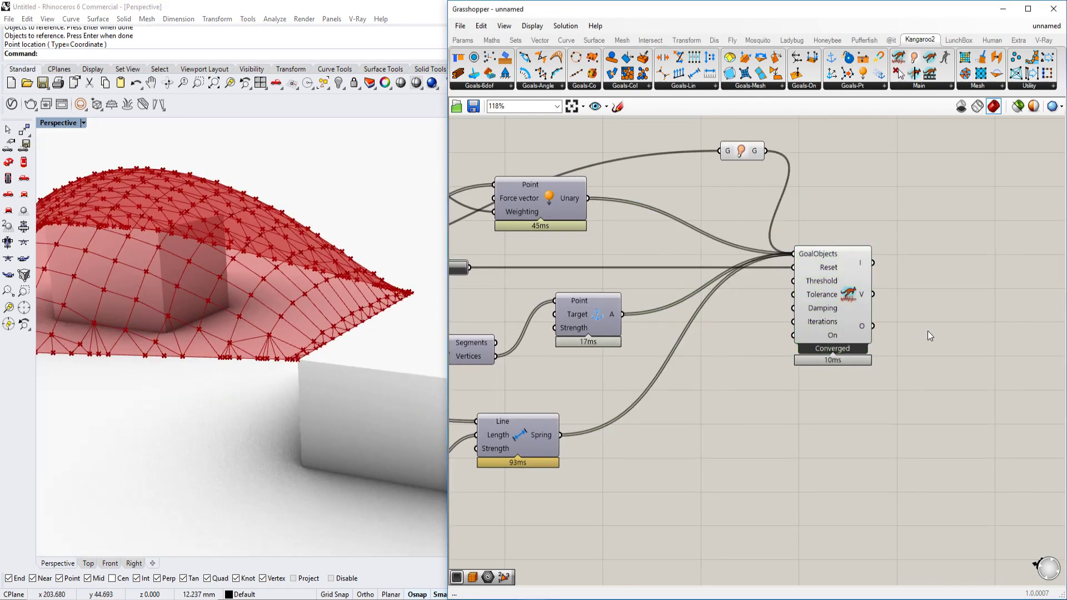
double_click(928, 331)
type("cust")
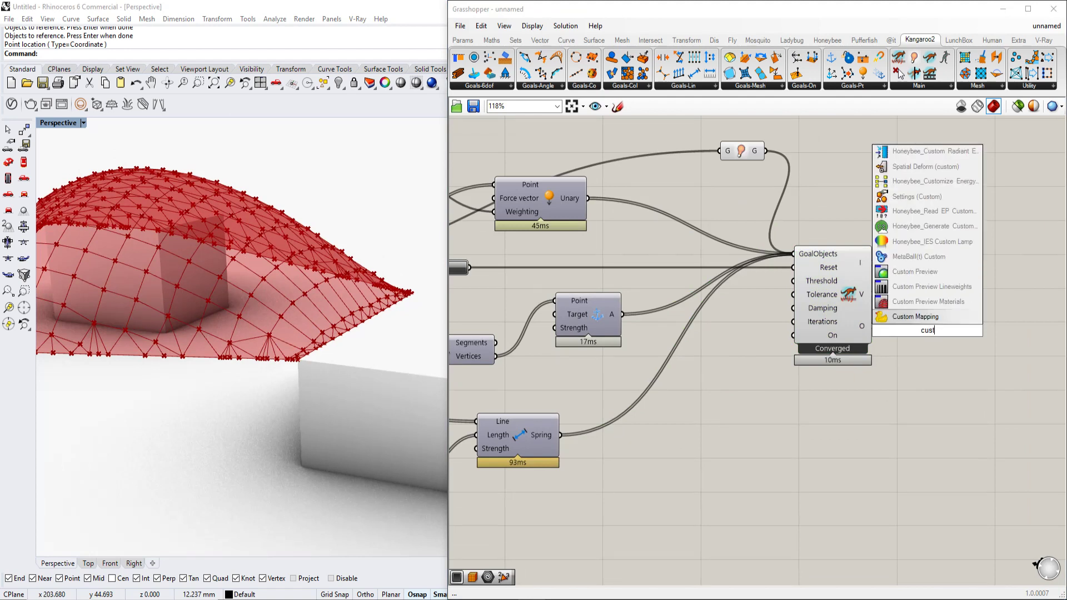
key("BackSpace")
key("BackSpace")
key("BackSpace")
type("ge")
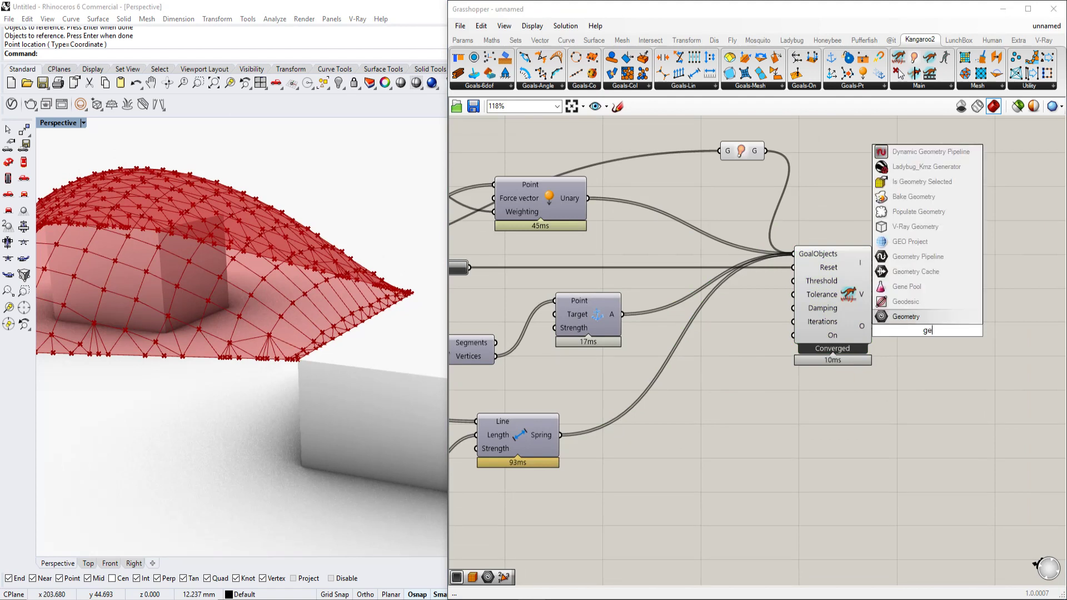
key("Return")
left_click_drag(873, 327, 911, 331)
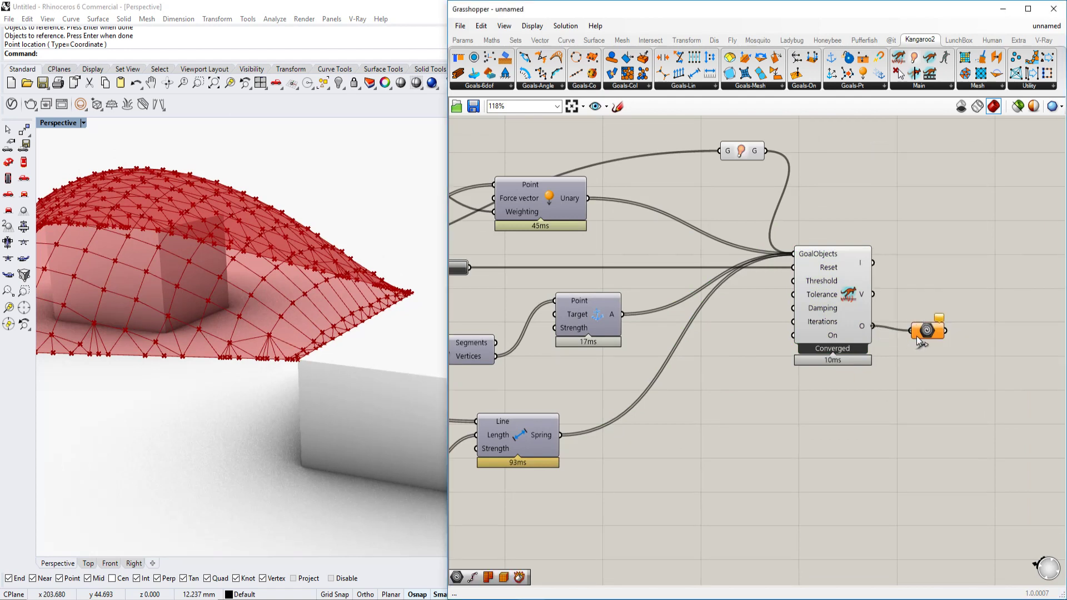
Turn off the solver's own preview so only the Geometry parameter's result is displayed.
right_click(851, 293)
left_click(884, 306)
right_click_drag(295, 297, 387, 291)
Try a Unary force weighting of -0.54 on the running simulation and settle on 0.35.
scroll(371, 305, "down", 5)
scroll(641, 284, "down", 2)
right_click_drag(641, 283, 782, 282)
scroll(661, 255, "up", 6)
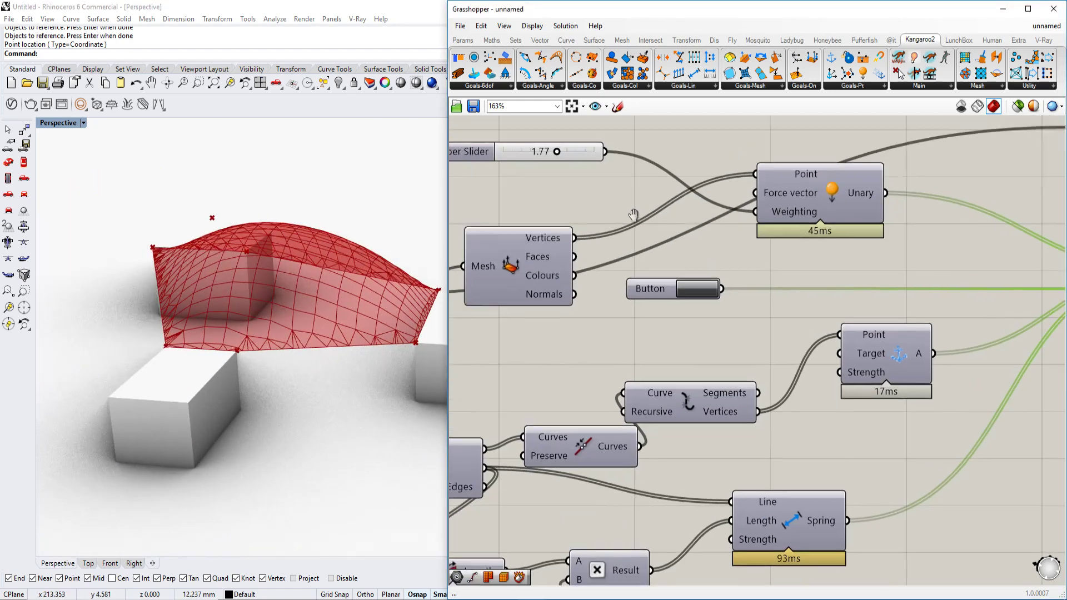
left_click_drag(576, 165, 560, 165)
right_click_drag(319, 297, 271, 281)
scroll(272, 282, "up", 4)
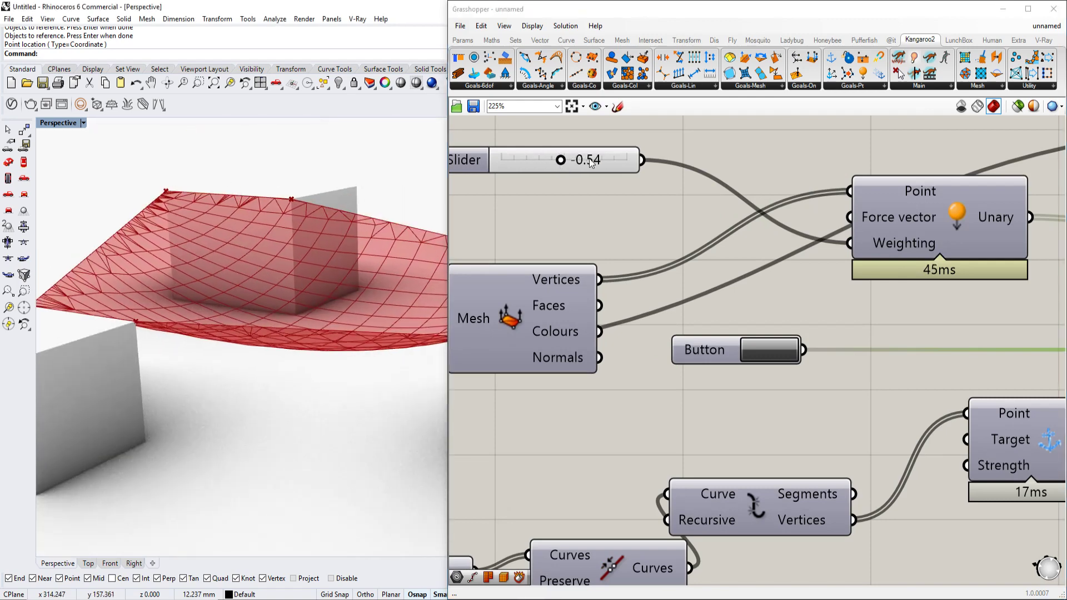
left_click_drag(561, 161, 566, 161)
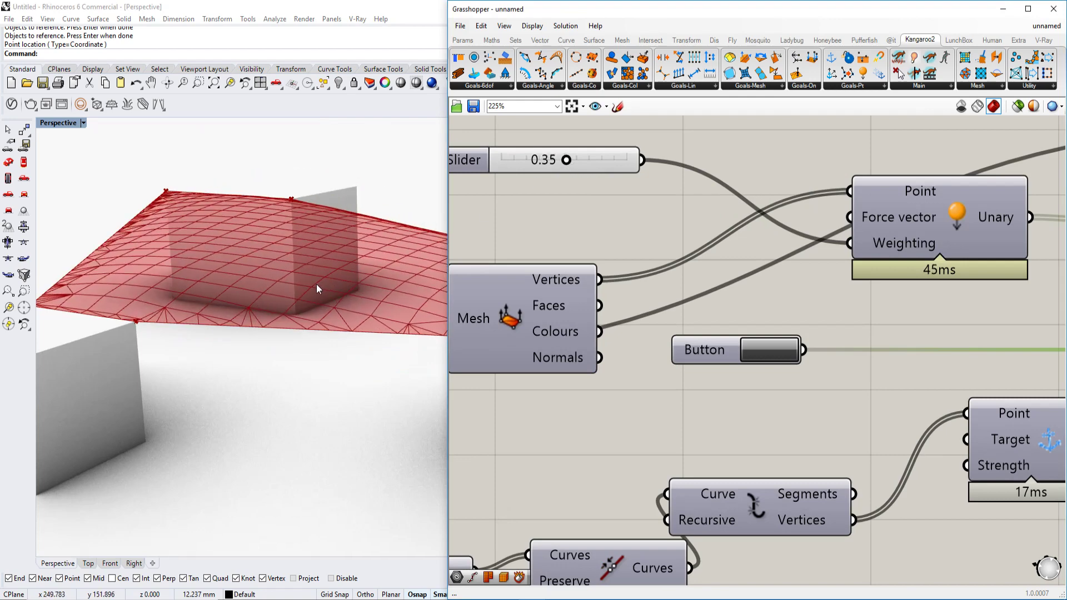
Examine the mesh's anchored boundary and trace the definition back from the Anchor wiring to the Polyline built from the closest points.
scroll(694, 351, "down", 4)
right_click_drag(883, 366, 761, 310)
scroll(720, 361, "up", 6)
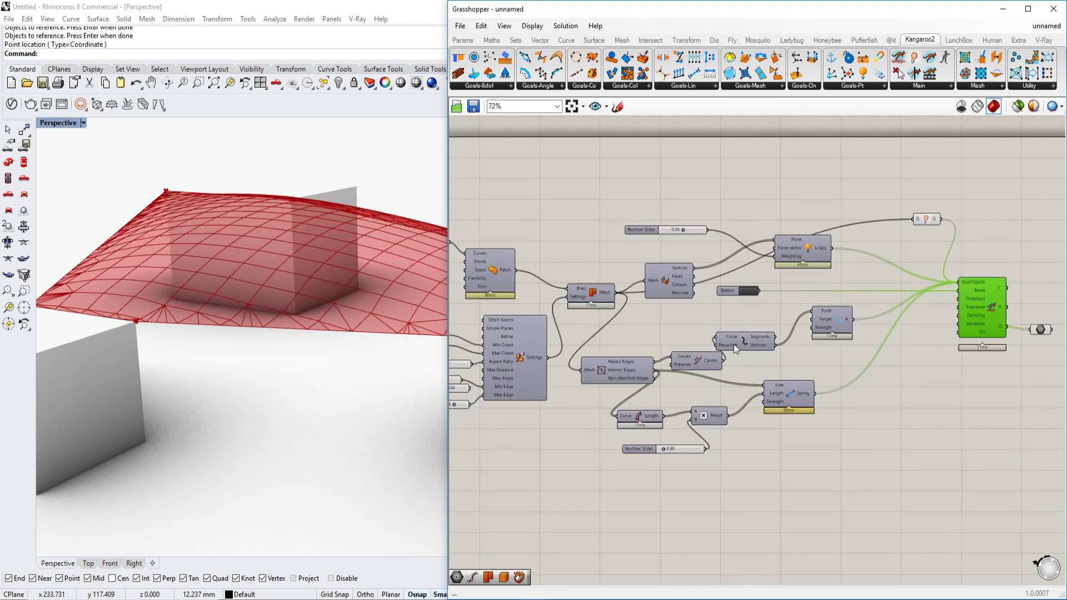
right_click_drag(726, 332, 708, 337)
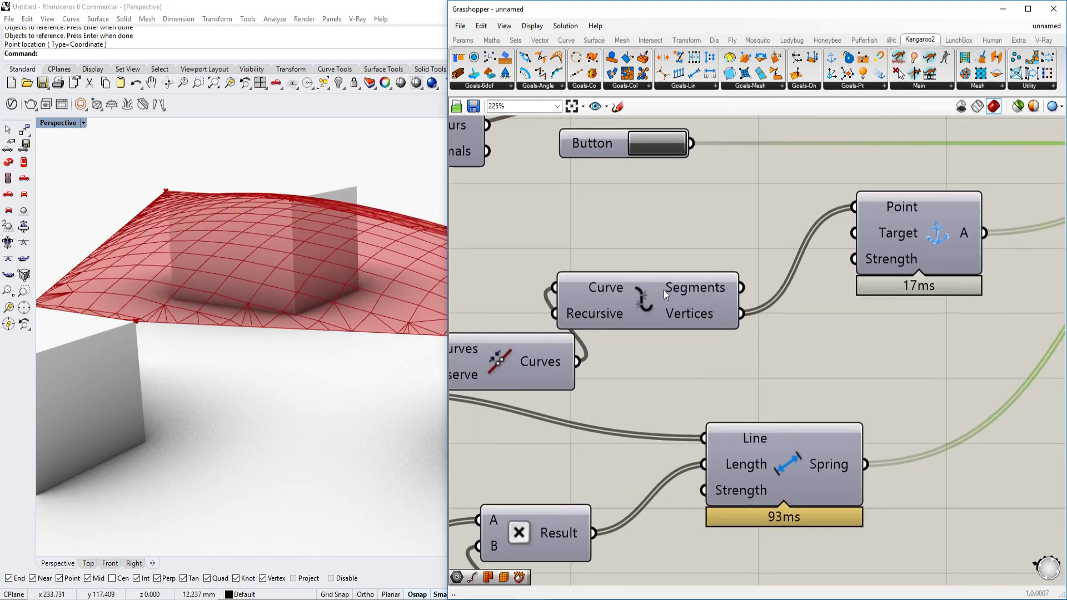
right_click_drag(236, 321, 247, 332)
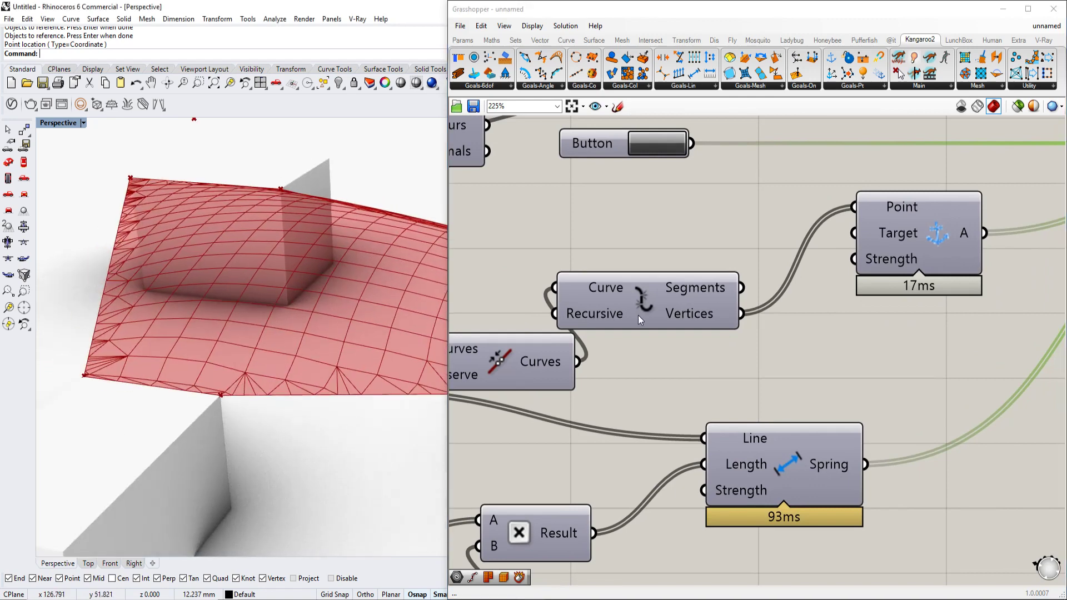
scroll(638, 315, "down", 5)
right_click_drag(688, 285, 723, 321)
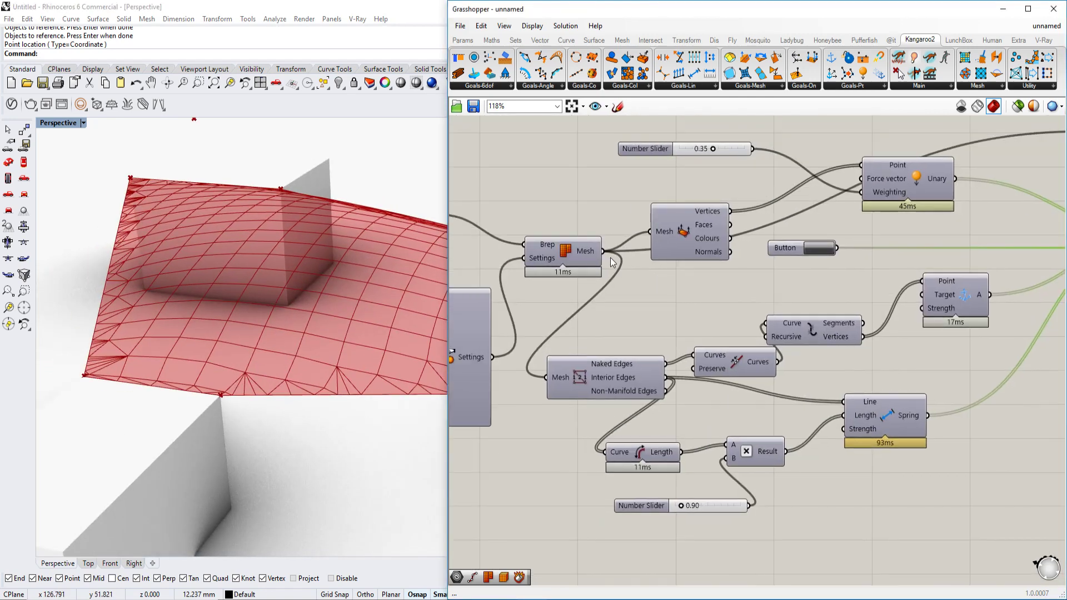
scroll(782, 254, "down", 1)
left_click(537, 184)
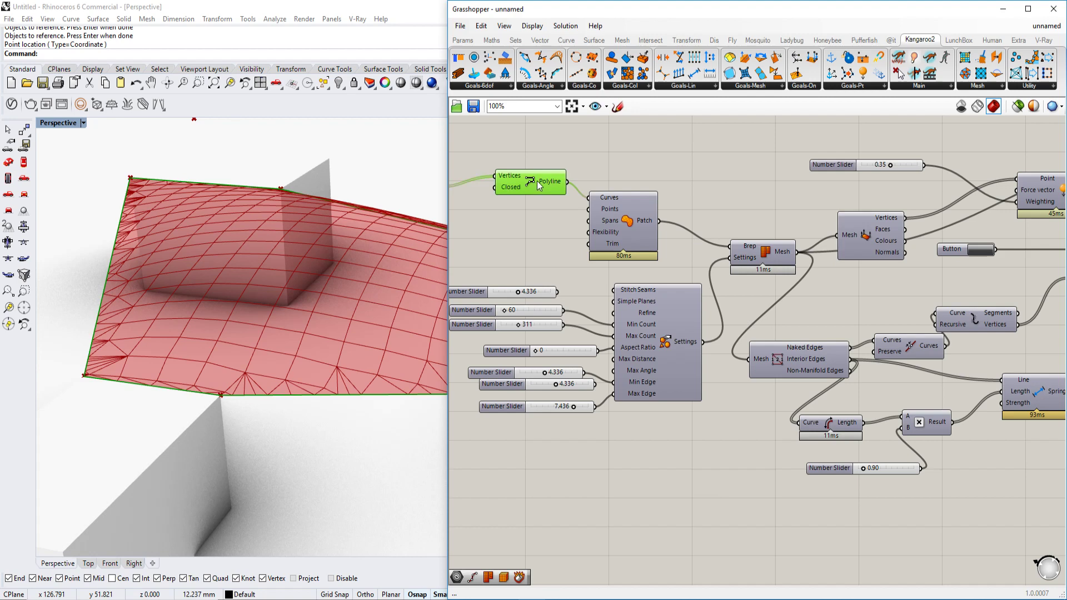
right_click_drag(554, 182, 769, 246)
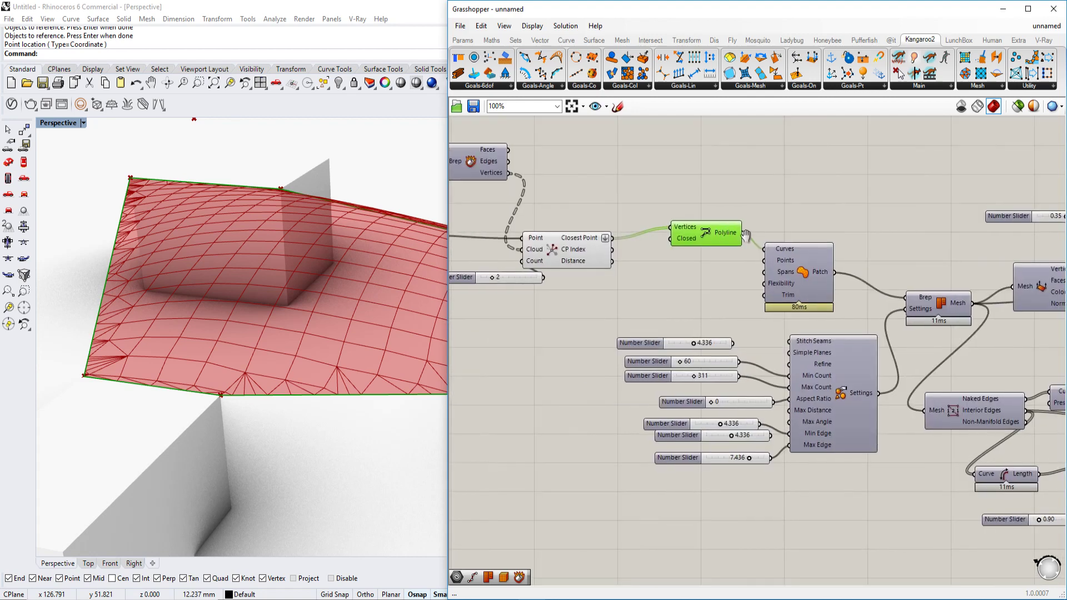
right_click_drag(706, 238, 693, 261)
Flatten the Polyline's Vertices input and remove the flatten from the Closest Point output.
right_click(686, 252)
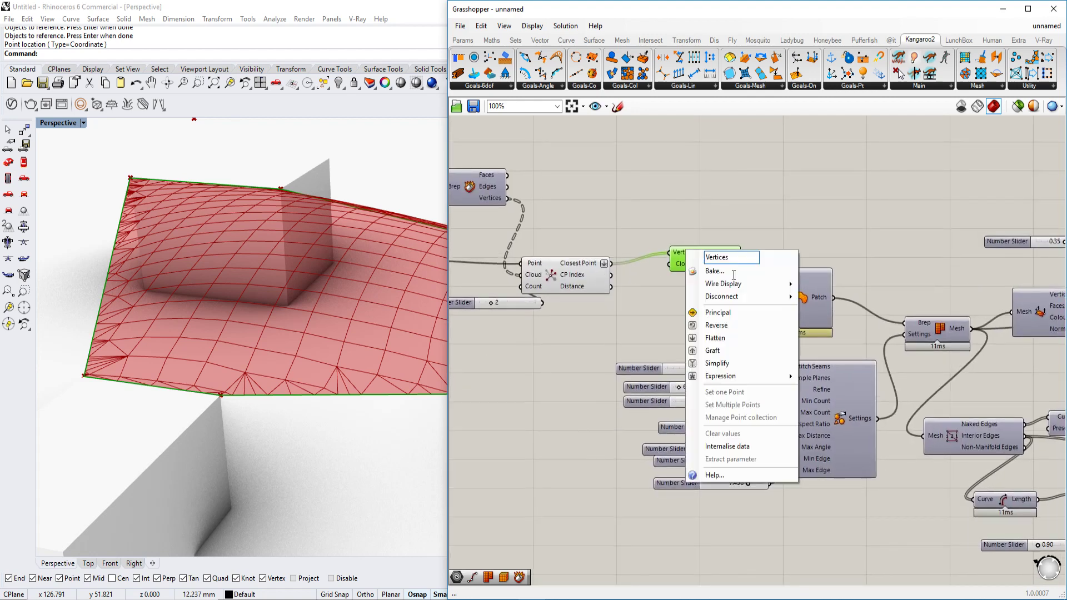
left_click(715, 339)
left_click(596, 267)
right_click(595, 267)
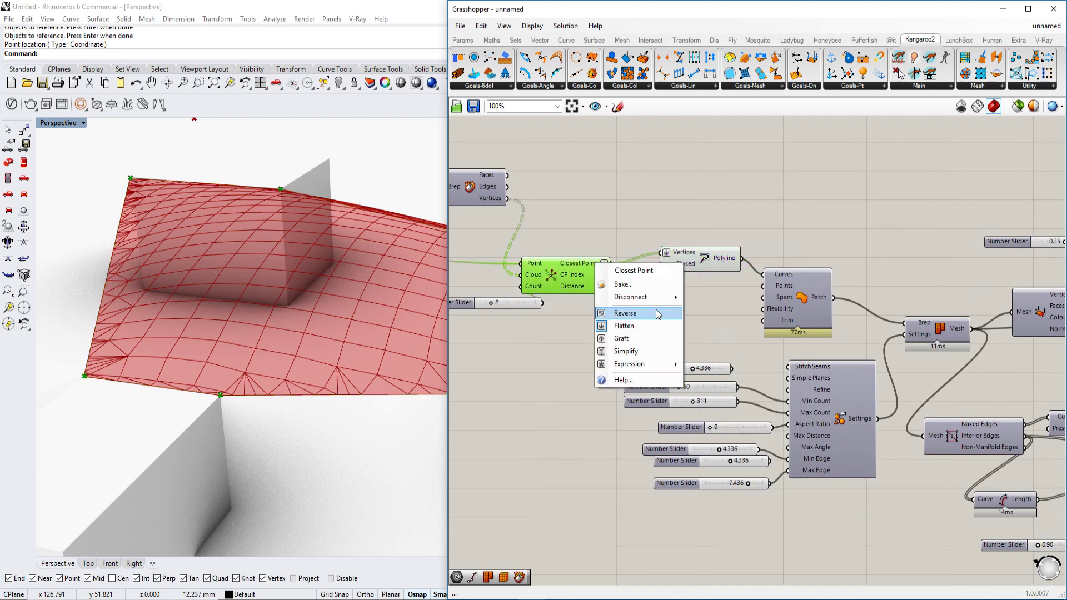
left_click(658, 325)
Add a second PolyLine component below the Spring goal, with the unflattened Closest Point output connected to its vertices.
double_click(659, 193)
type("ve")
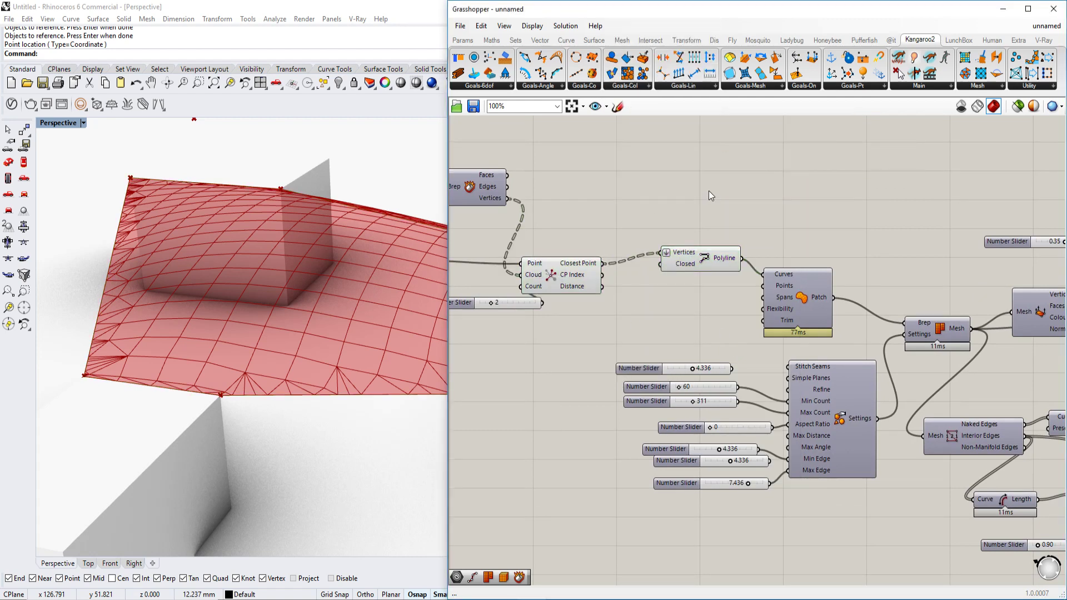
double_click(708, 191)
type("polylin")
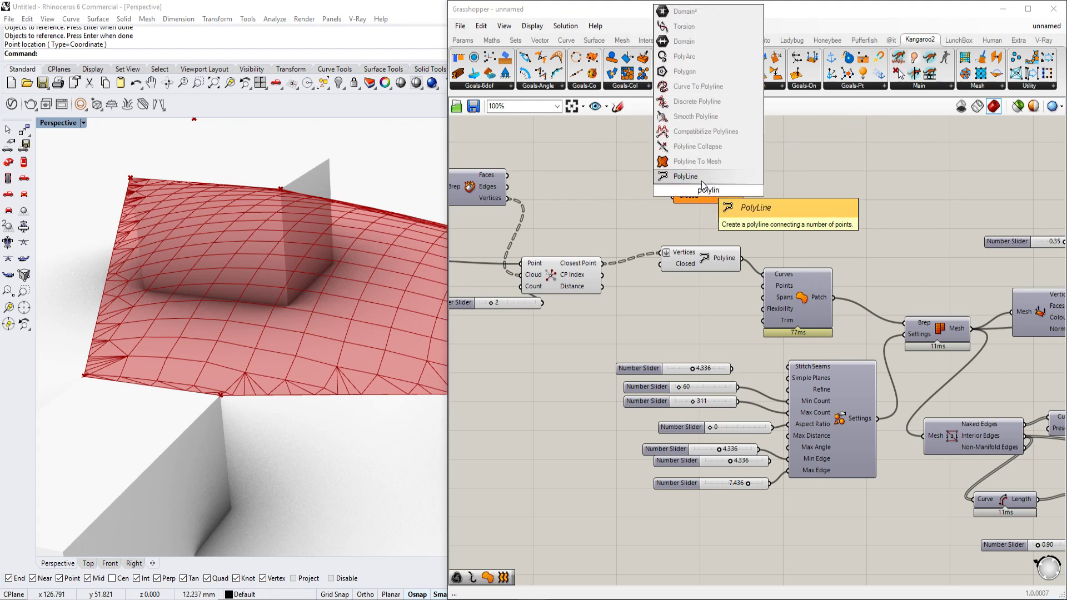
left_click(685, 176)
left_click_drag(603, 263, 890, 507)
scroll(670, 189, "down", 2)
right_click_drag(964, 412, 821, 308)
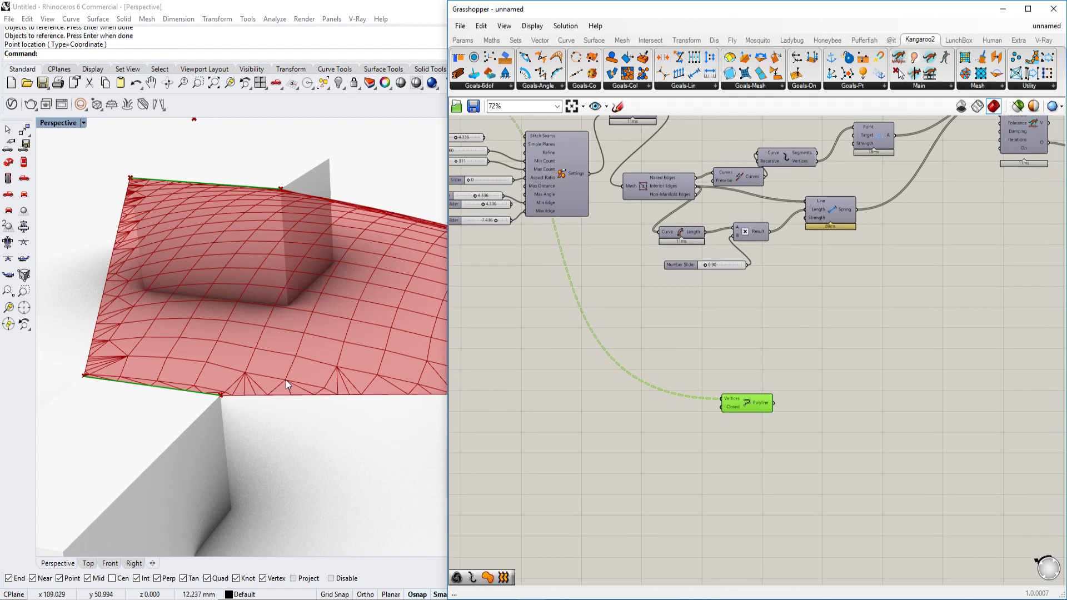
scroll(151, 392, "up", 2)
scroll(703, 436, "down", 1)
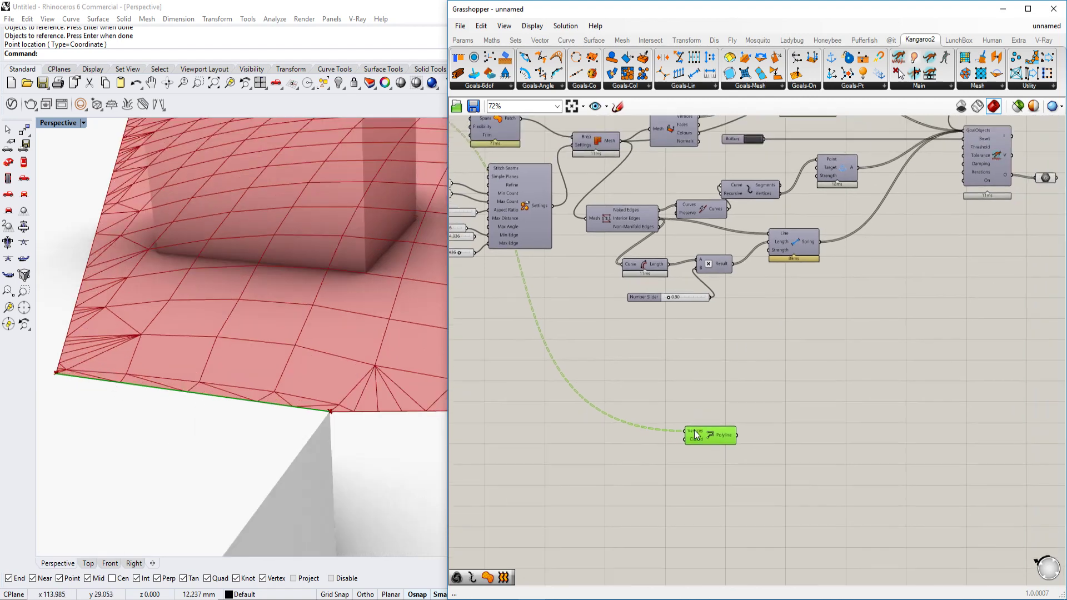
left_click_drag(703, 435, 765, 361)
scroll(713, 356, "up", 3)
Move the boundary curve's Explode component near the new Polyline, turn on its preview, and reposition the Polyline below it.
left_click_drag(639, 174, 659, 315)
right_click(659, 315)
left_click(681, 336)
right_click_drag(621, 349, 659, 341)
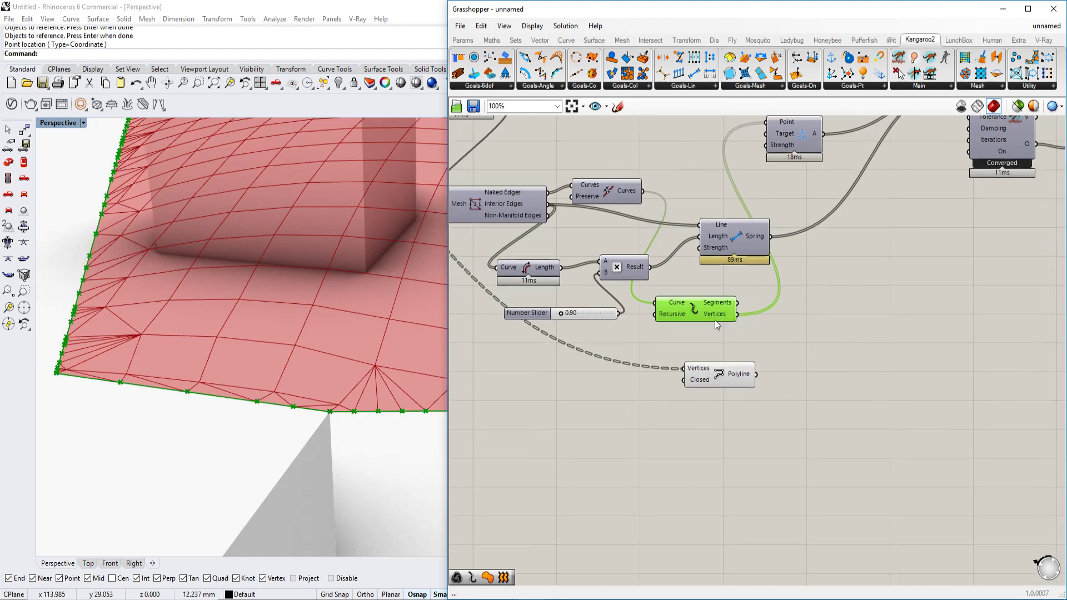
left_click(722, 377)
left_click_drag(722, 378, 682, 393)
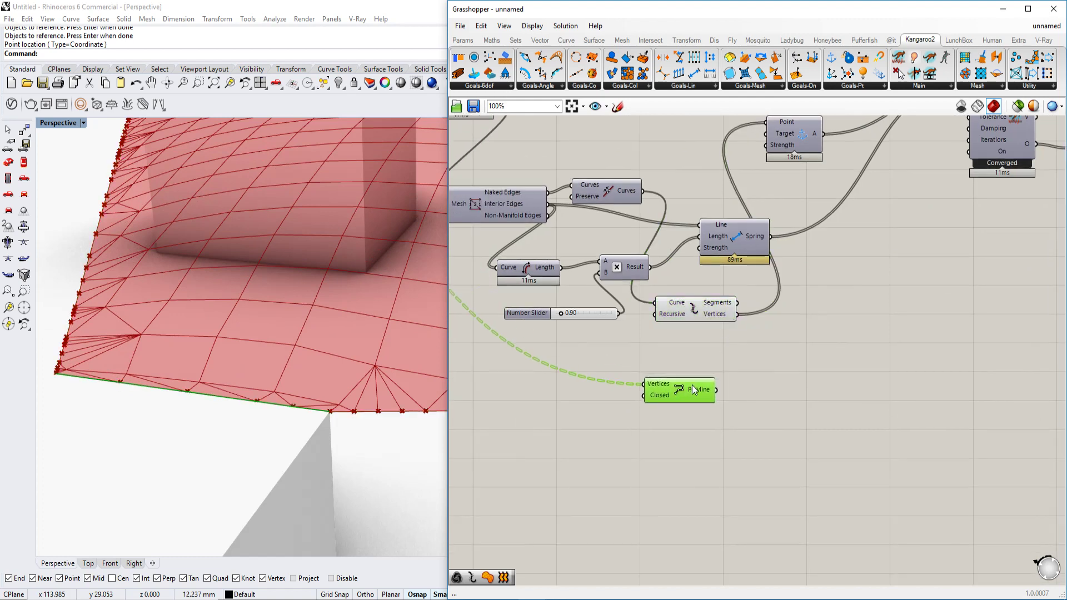
double_click(750, 372)
type("point")
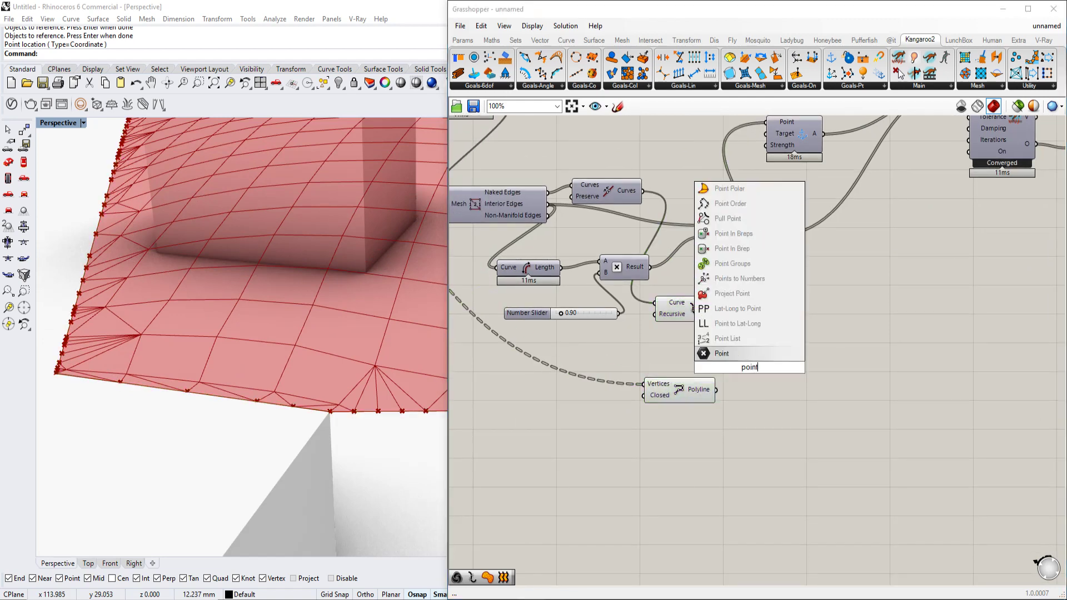
key("Escape")
Add a Curve Closest Point component beside the exploded boundary vertices and the new Polyline.
left_click(573, 40)
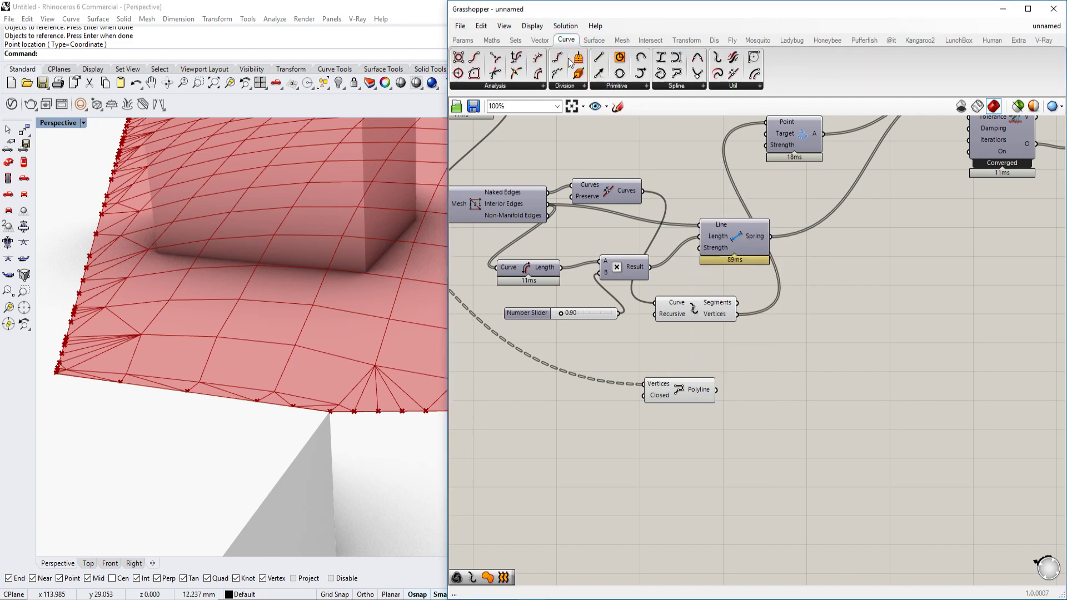
left_click(532, 87)
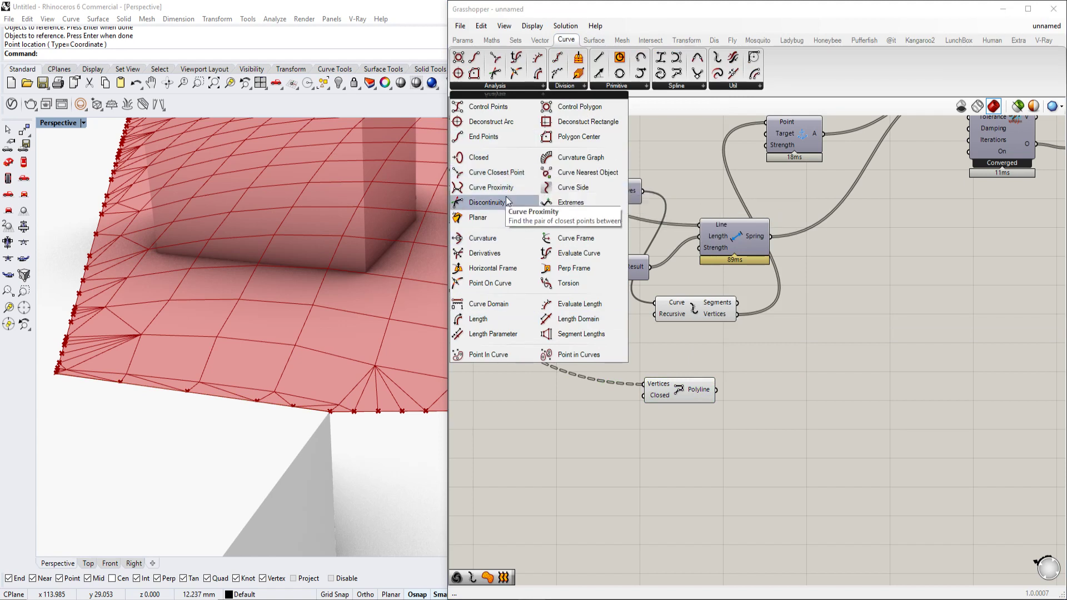
left_click(501, 174)
left_click(842, 361)
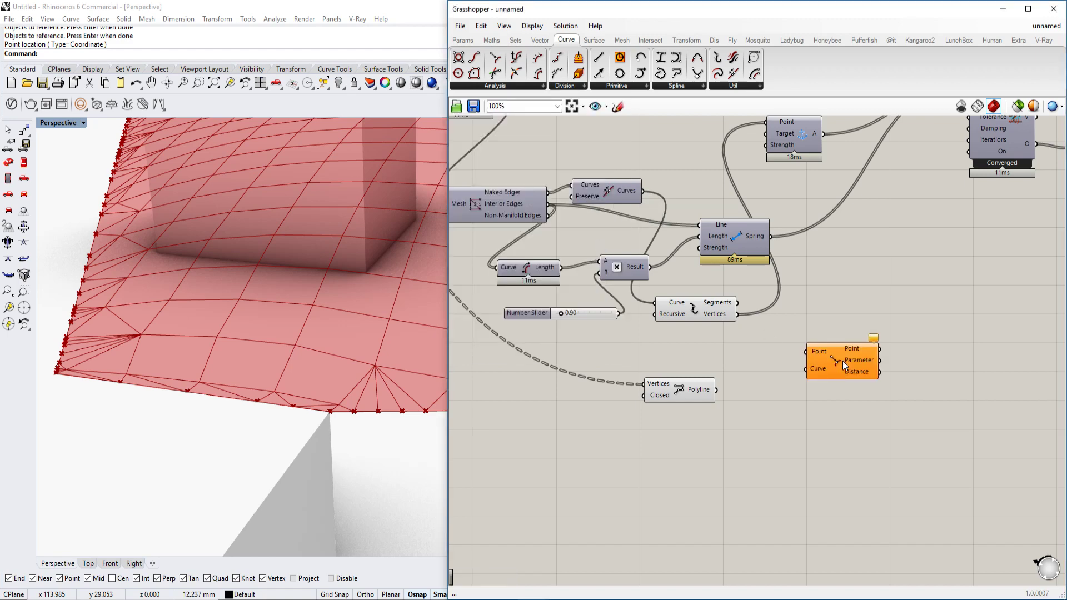
scroll(842, 361, "up", 3)
scroll(875, 373, "down", 3)
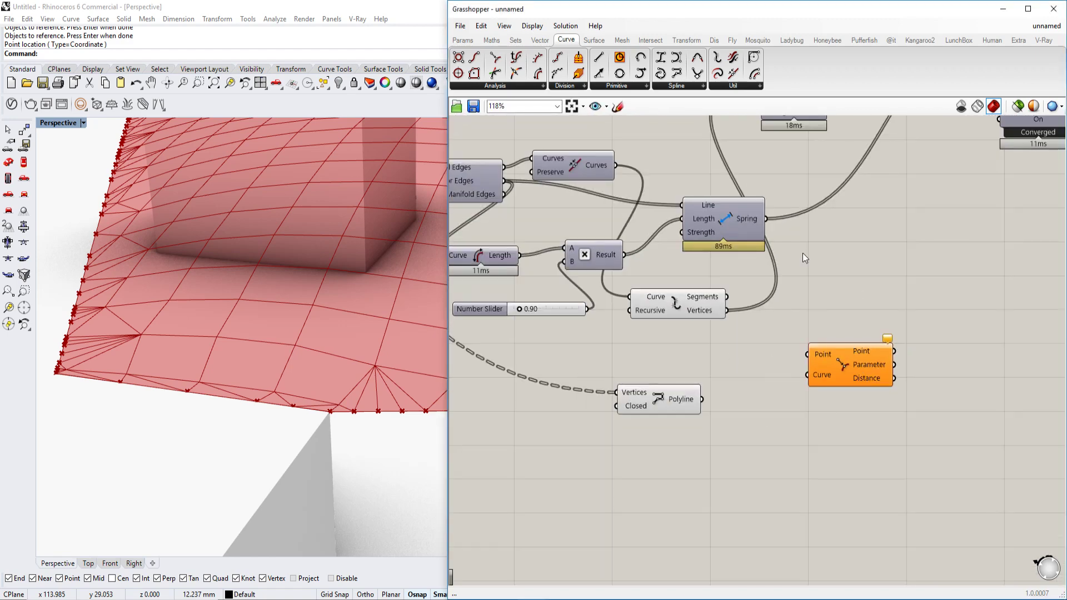
left_click(838, 352)
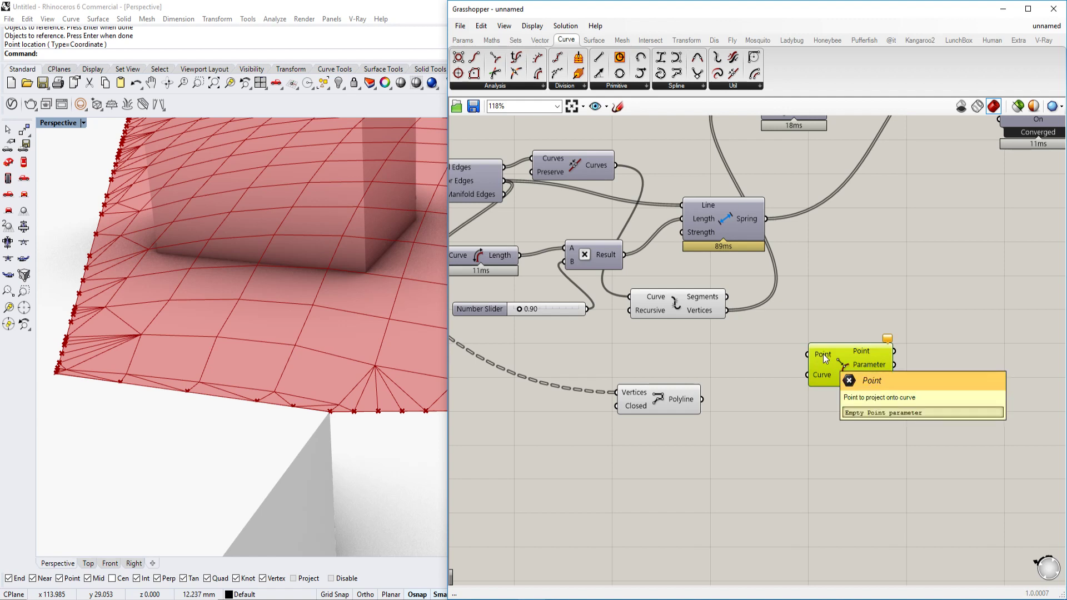
left_click(500, 87)
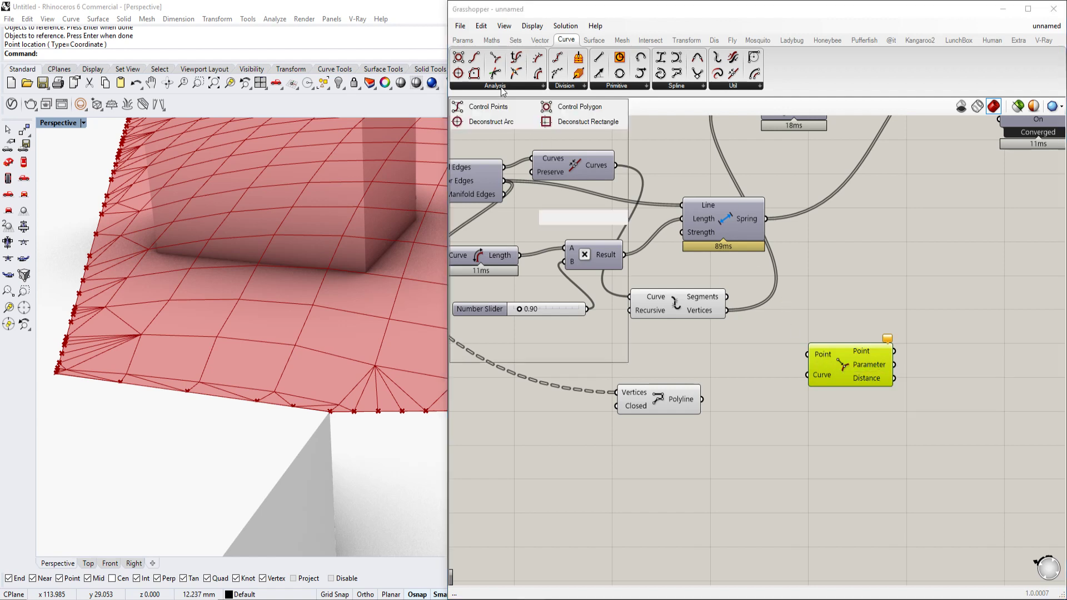
left_click(861, 416)
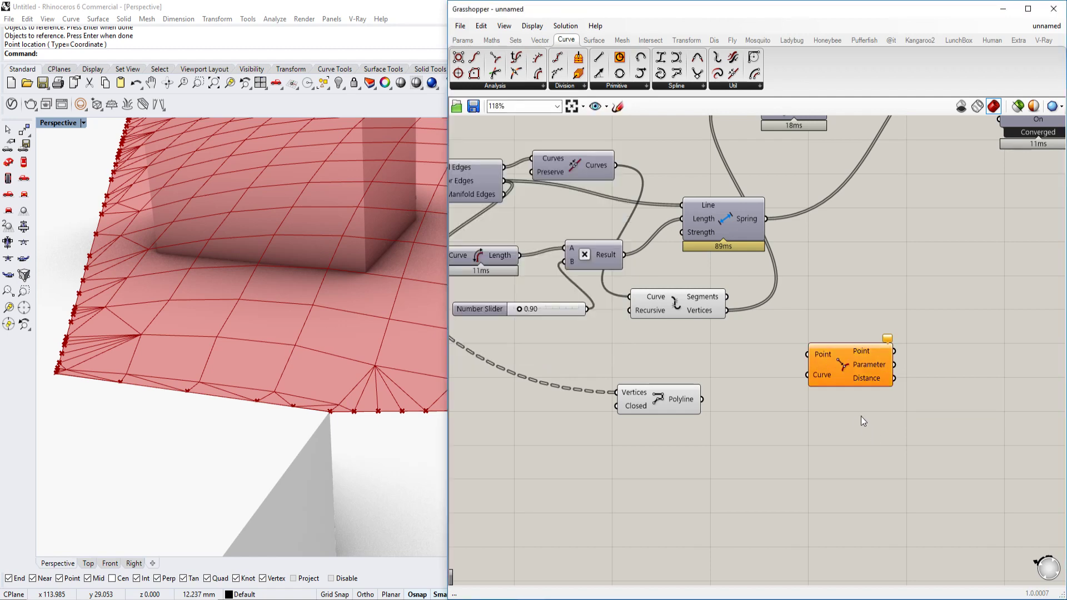
scroll(861, 415, "up", 3)
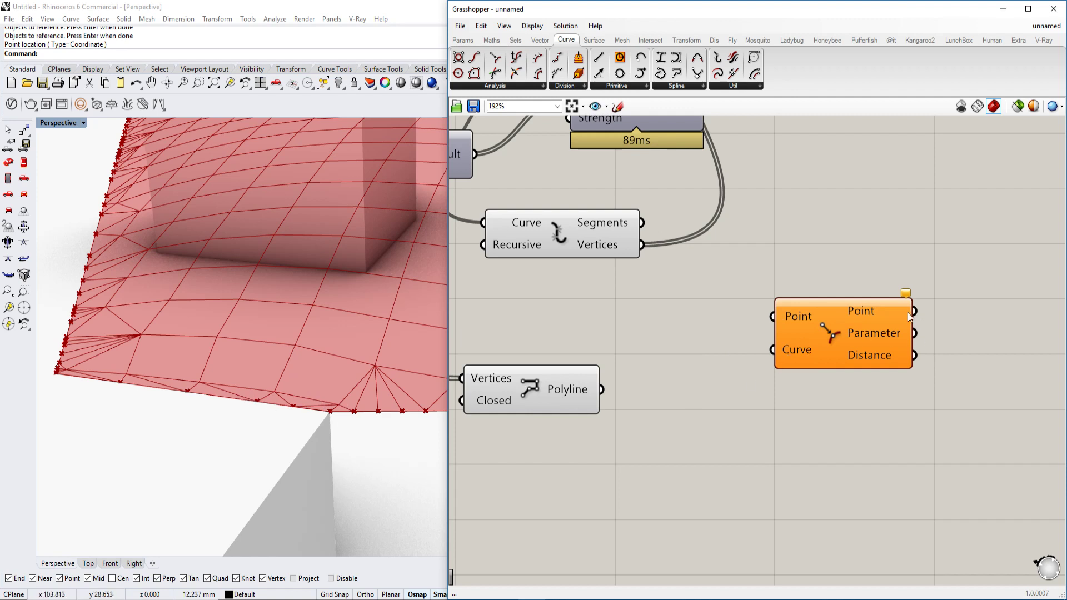
Connect the exploded Vertices to the Curve Closest Point's Point input and the new Polyline to its Curve input.
mouse_move(906, 314)
mouse_move(902, 359)
right_click_drag(665, 237, 672, 258)
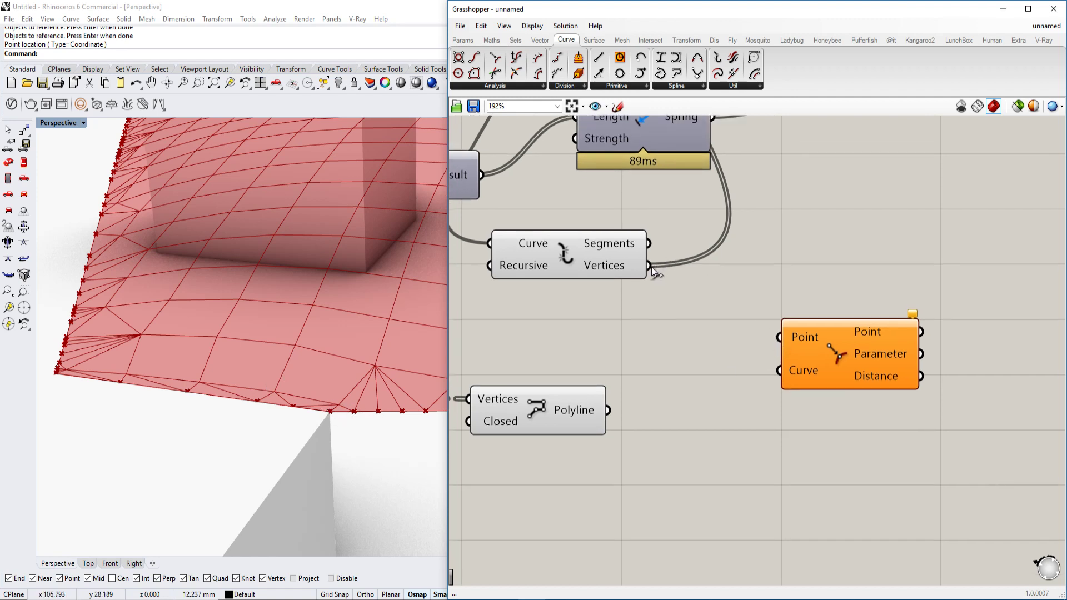
left_click_drag(648, 266, 616, 403)
left_click(875, 353)
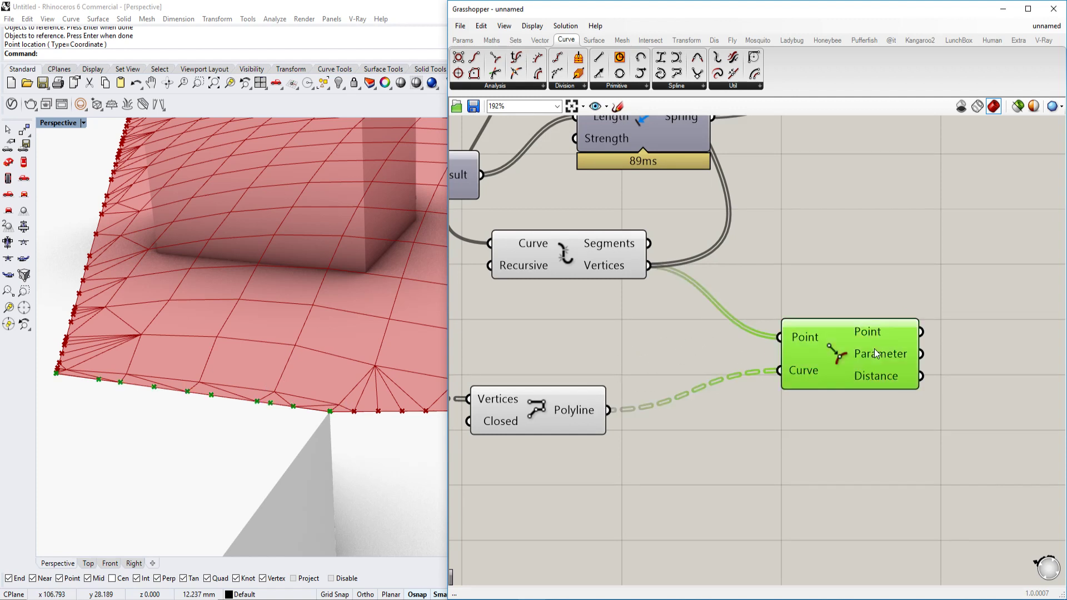
mouse_move(903, 336)
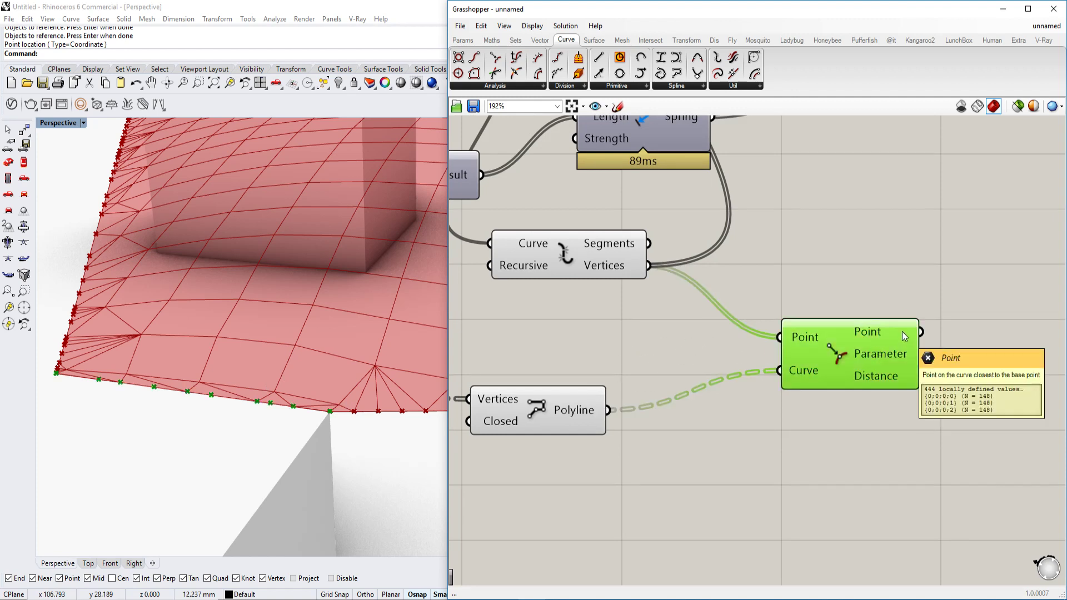
Add a Panel beside the Curve Closest Point component and connect the Distance output to it.
right_click_drag(923, 428, 856, 412)
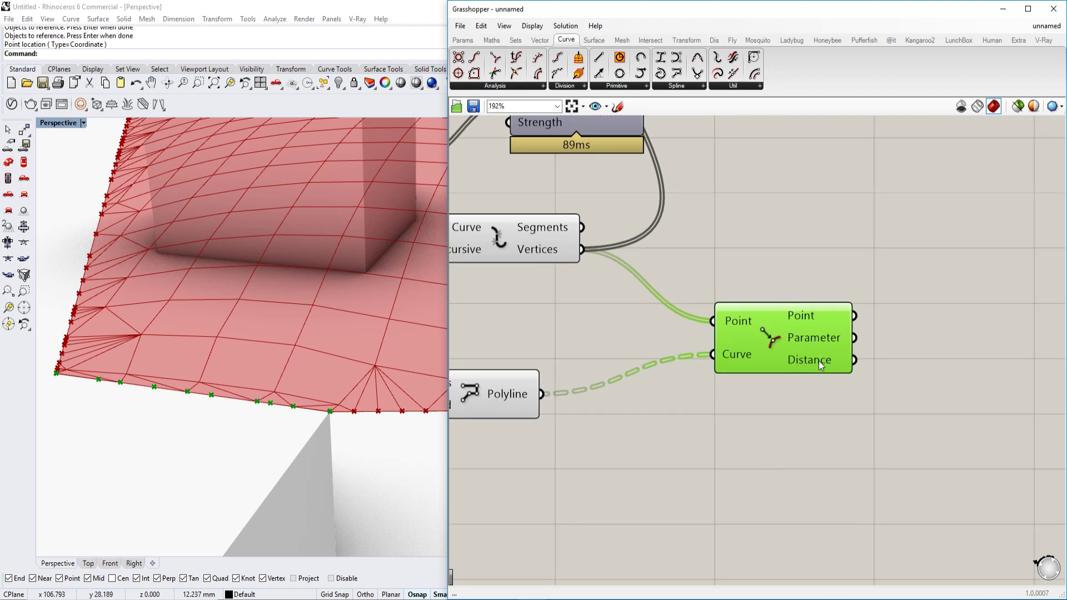
left_click(856, 412)
double_click(856, 412)
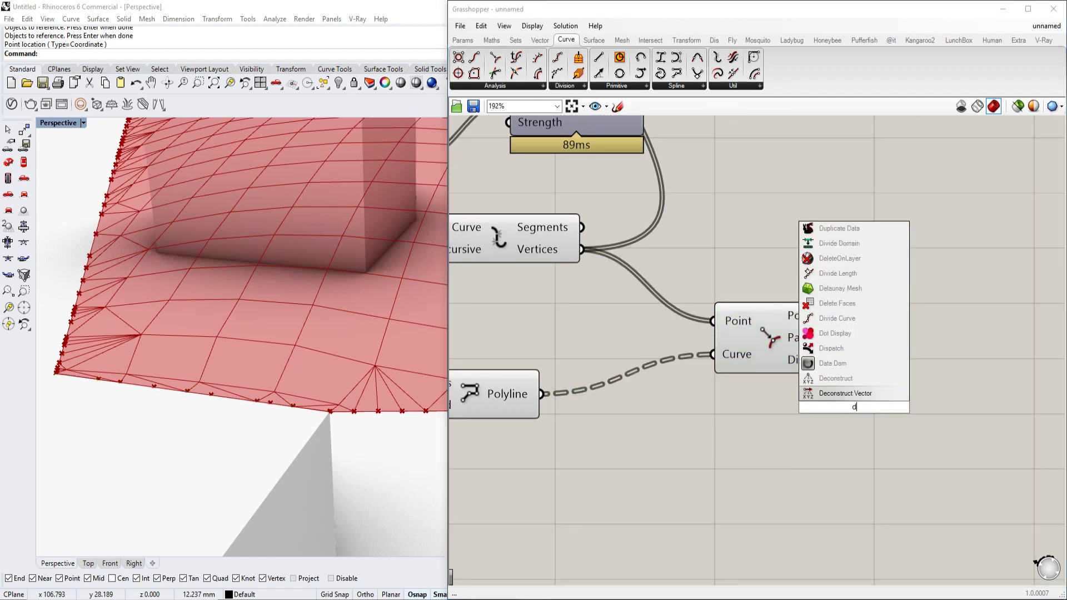
type("panel")
key("Return")
left_click_drag(787, 353, 874, 427)
scroll(895, 367, "down", 3)
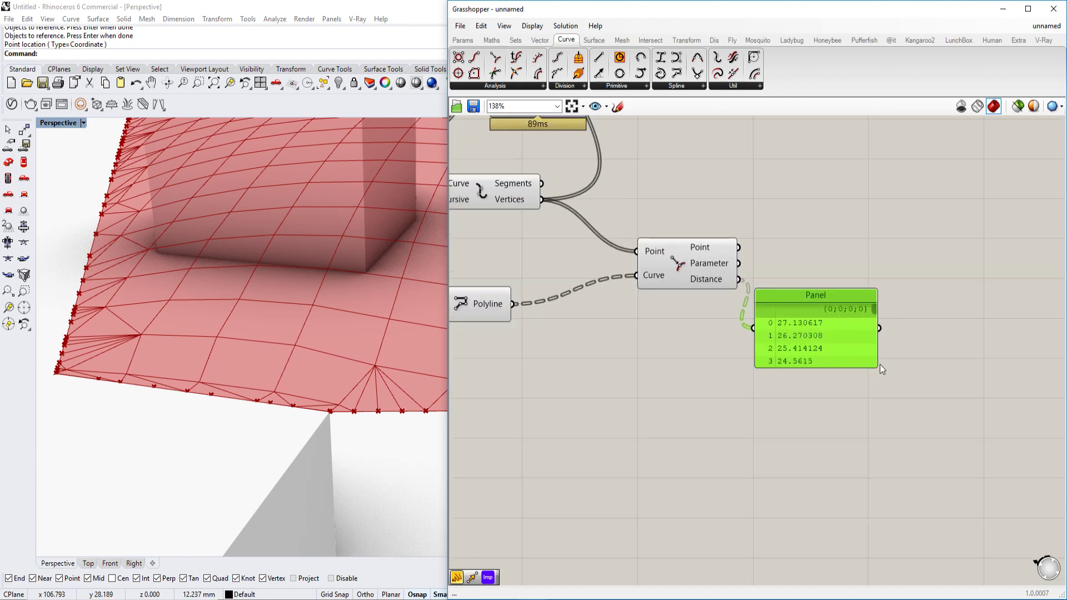
Enlarge the Panel and look through the listed distances between the boundary vertices and the polylines.
left_click_drag(879, 365, 961, 507)
scroll(817, 385, "up", 3)
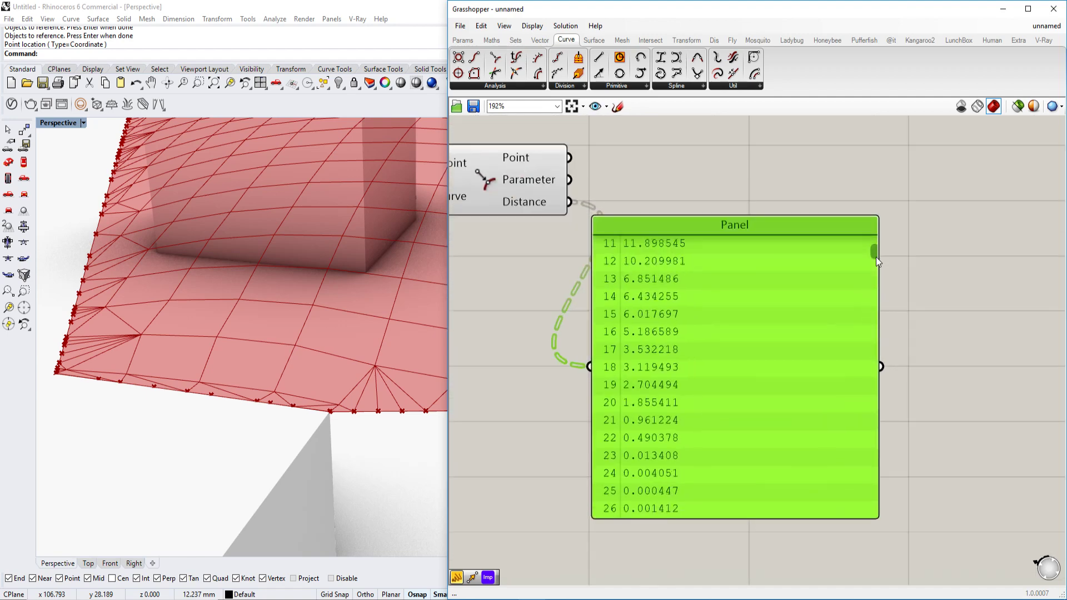
left_click_drag(876, 257, 874, 265)
scroll(657, 288, "up", 1)
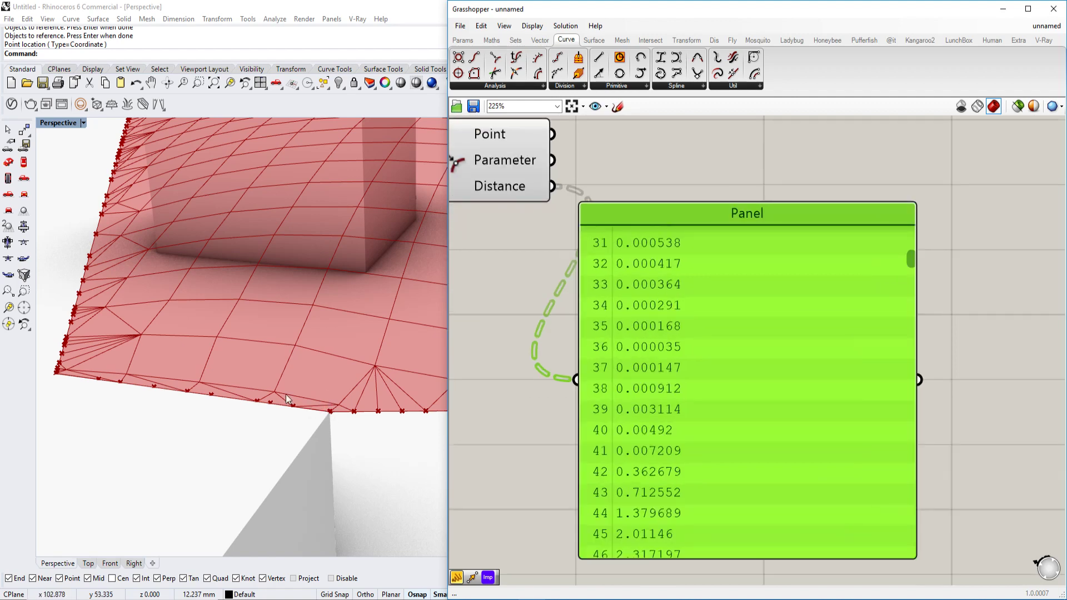
left_click_drag(909, 263, 914, 407)
scroll(885, 418, "down", 3)
right_click_drag(792, 285, 805, 350)
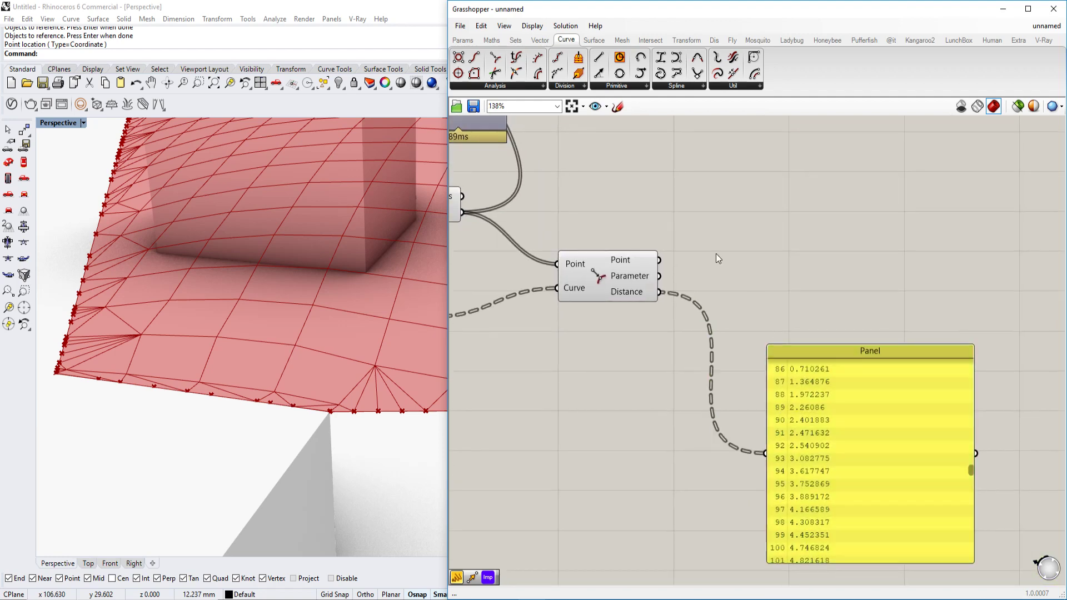
Add a Larger Than component with Distance connected to its First Number, and place it beside the Curve Closest Point component.
double_click(716, 253)
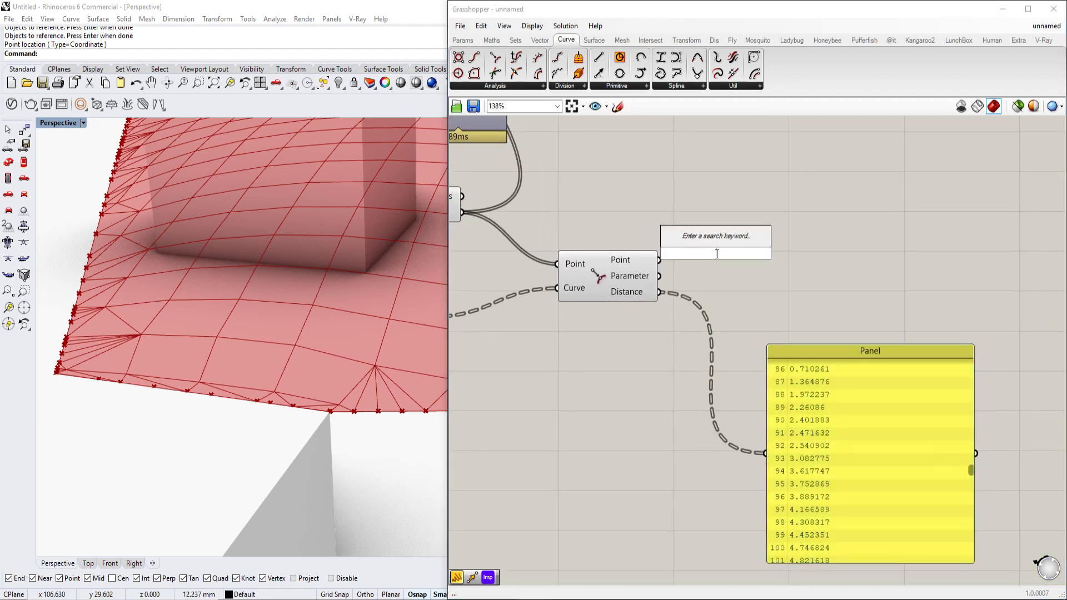
left_click(490, 41)
left_click_drag(695, 200, 698, 203)
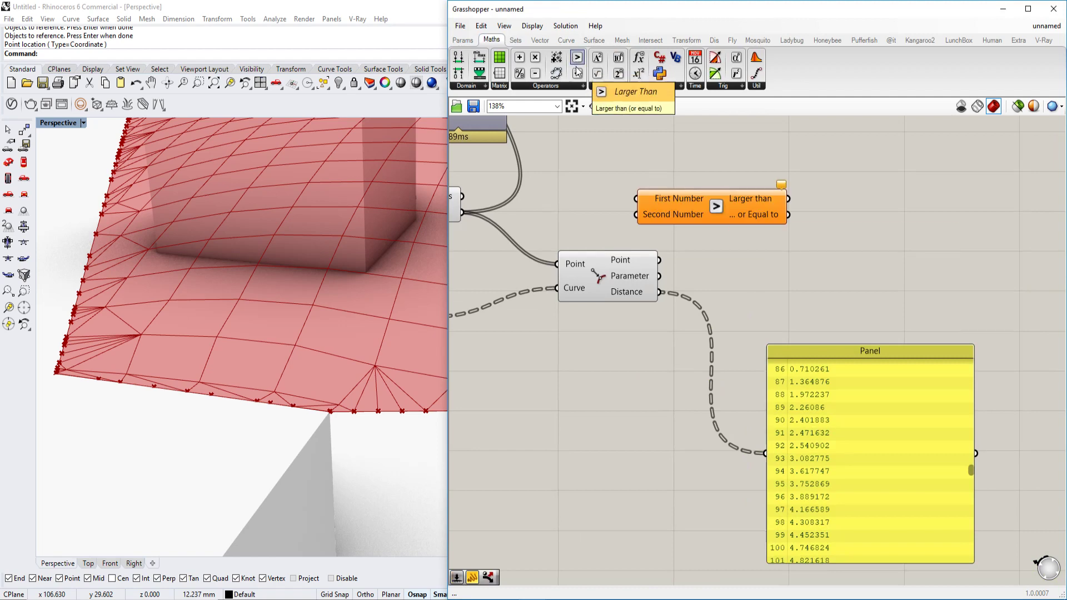
scroll(640, 210, "up", 2)
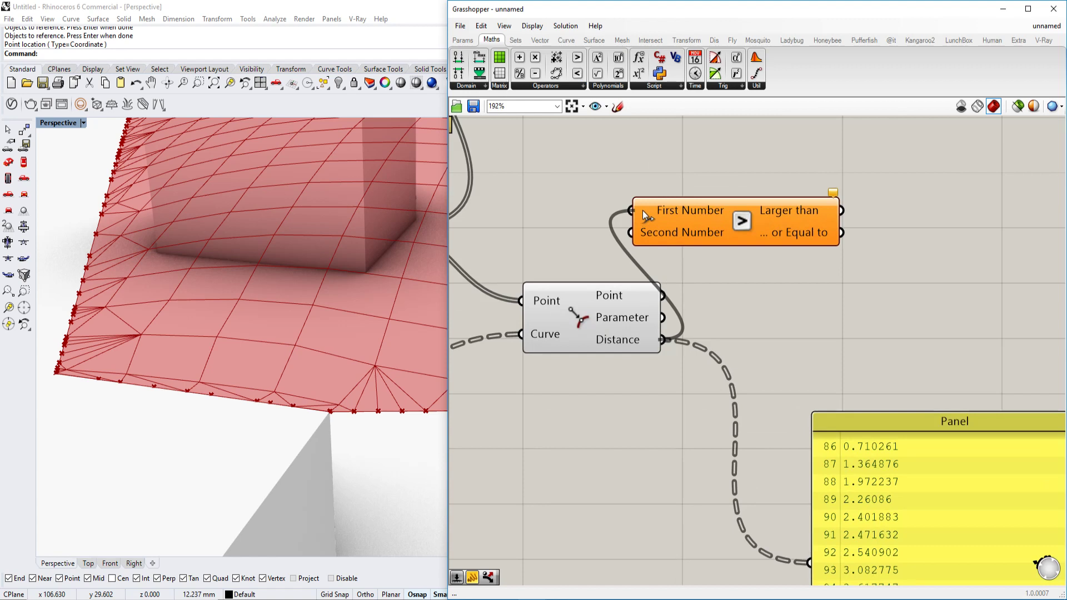
left_click_drag(642, 210, 642, 210)
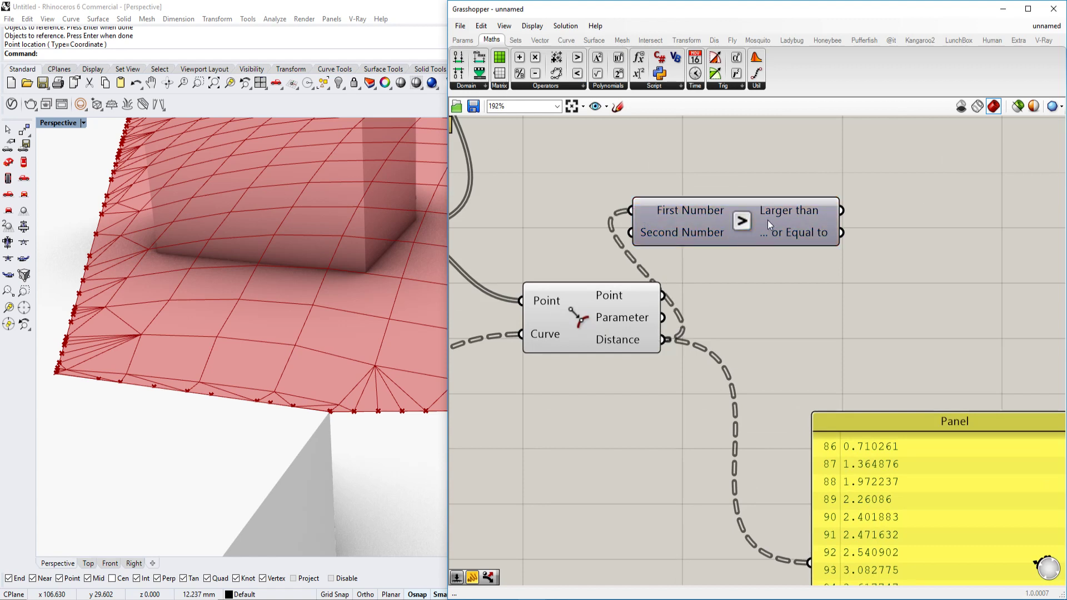
left_click_drag(767, 220, 860, 368)
Add a Number Slider with a value of 1 below the Curve Closest Point component and give it two decimal digits.
double_click(491, 458)
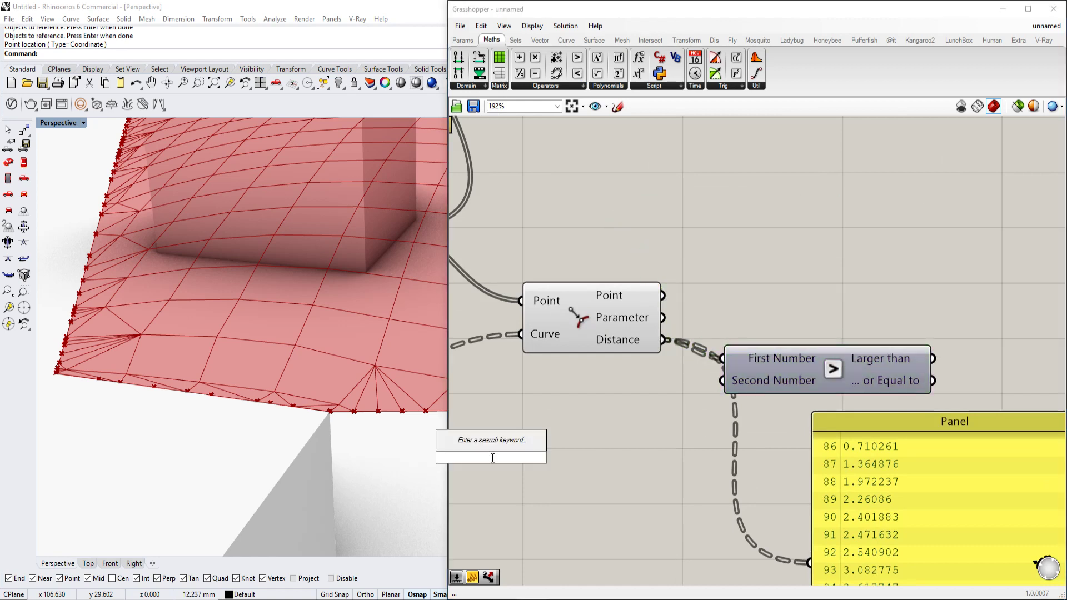
type("2")
key("BackSpace")
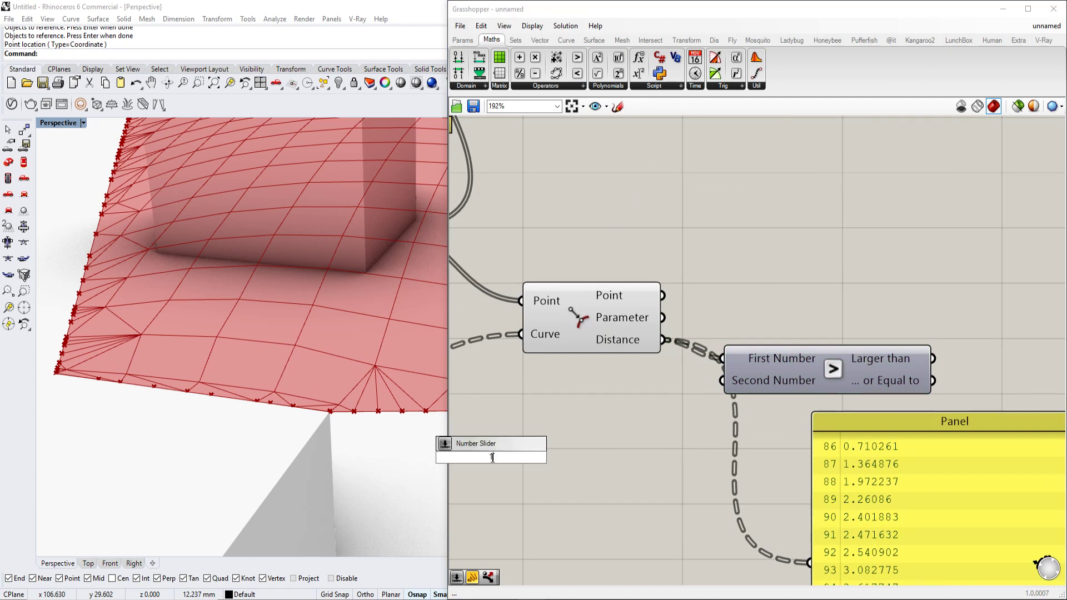
key("Return")
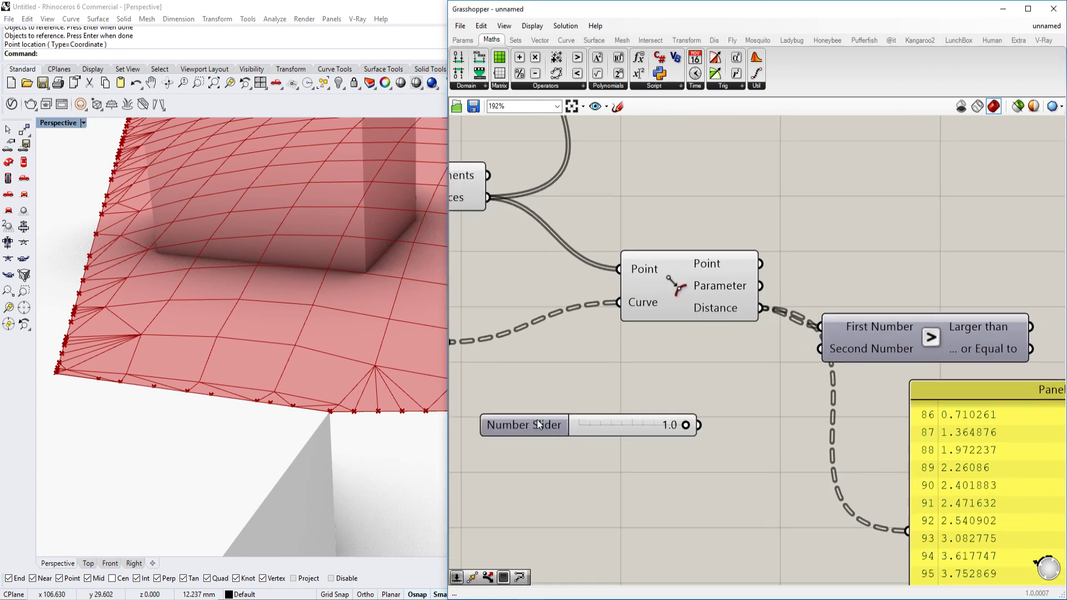
double_click(537, 419)
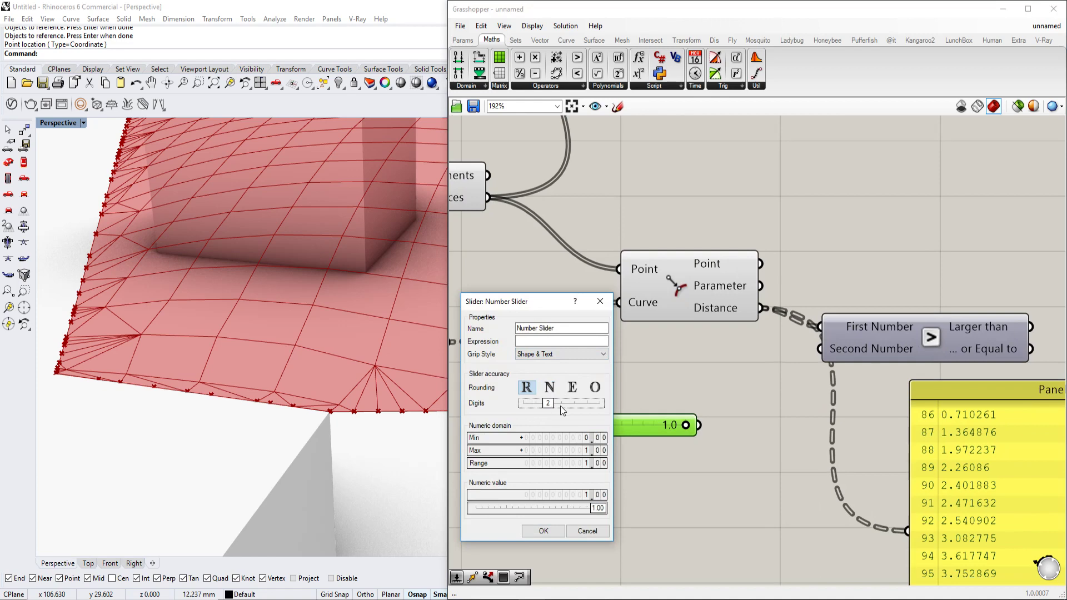
left_click(541, 531)
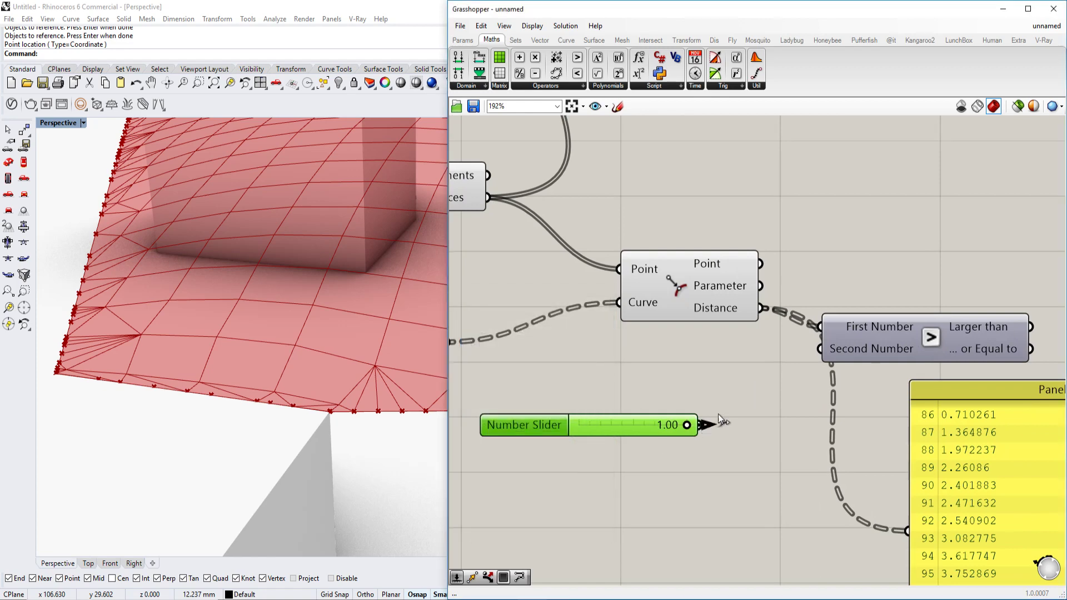
Connect the slider to the Second Number of Larger Than and set it to 0.41.
left_click_drag(815, 347, 818, 349)
left_click_drag(854, 340, 840, 289)
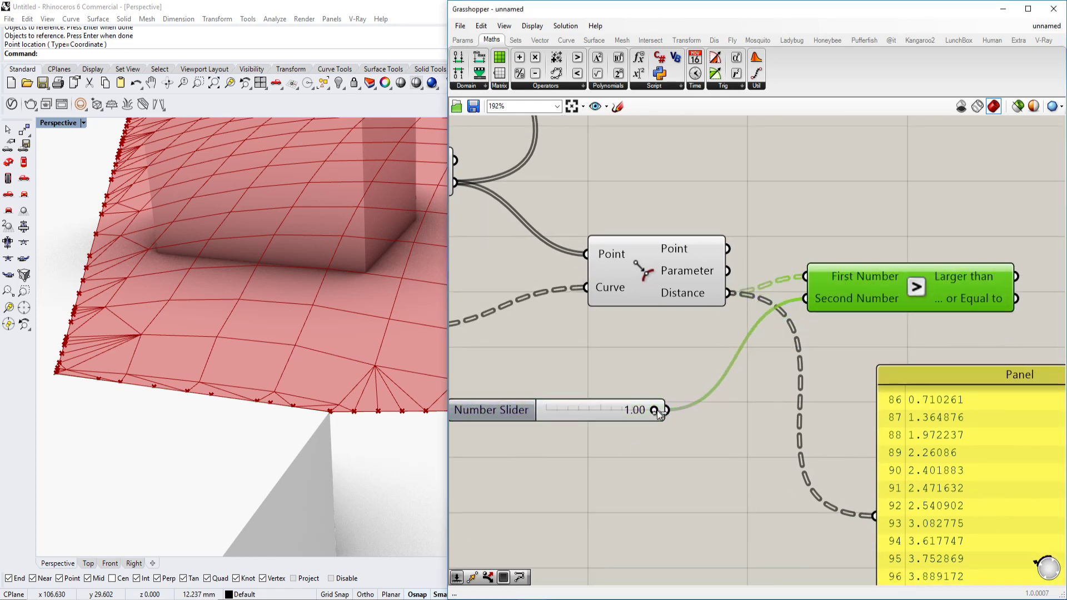
left_click_drag(653, 410, 572, 412)
scroll(528, 290, "down", 3)
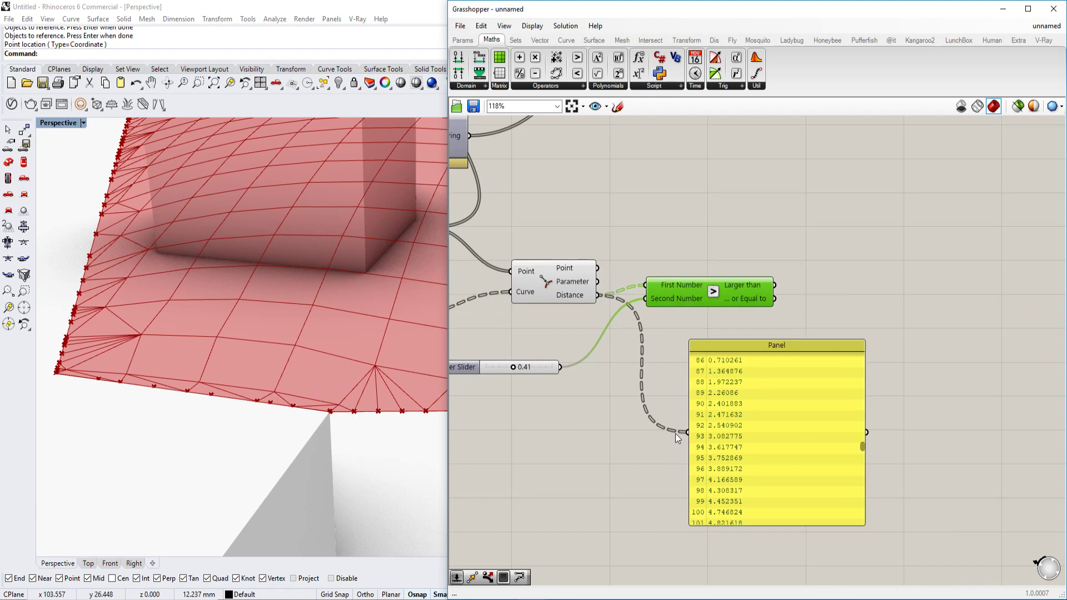
scroll(775, 430, "up", 2)
right_click_drag(855, 441, 988, 437)
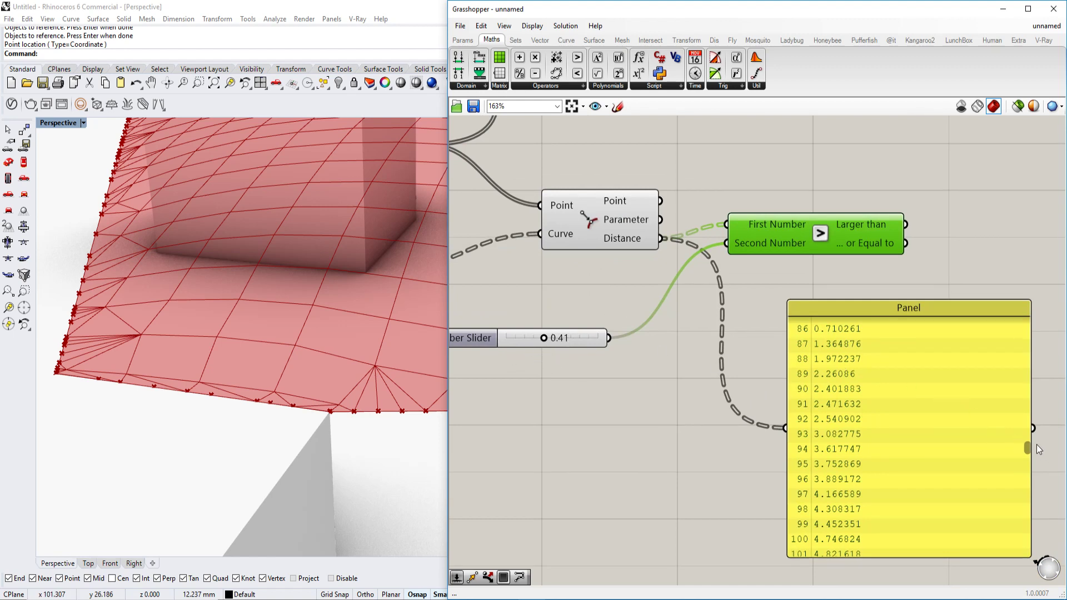
Add a Dispatch component beside the Larger Than component.
right_click_drag(842, 322, 797, 347)
double_click(922, 262)
type("ds")
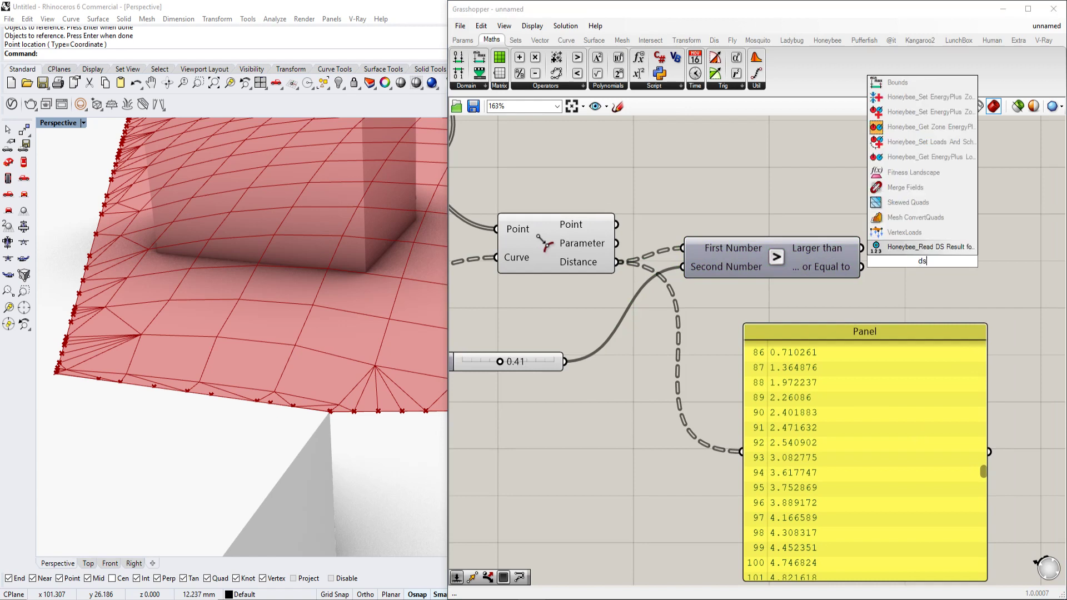
key("BackSpace")
type("is")
left_click(918, 248)
left_click(919, 248)
right_click_drag(952, 234, 912, 258)
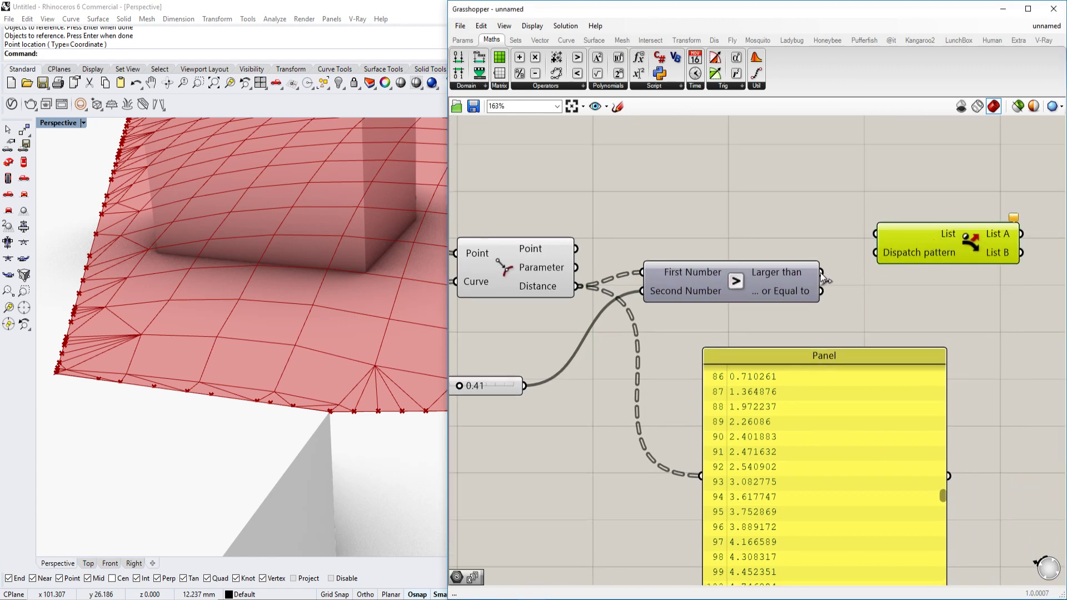
Feed the Larger than output into the Dispatch pattern and the Panel, and connect the exploded Vertices to the Dispatch List input.
left_click_drag(823, 272, 946, 472)
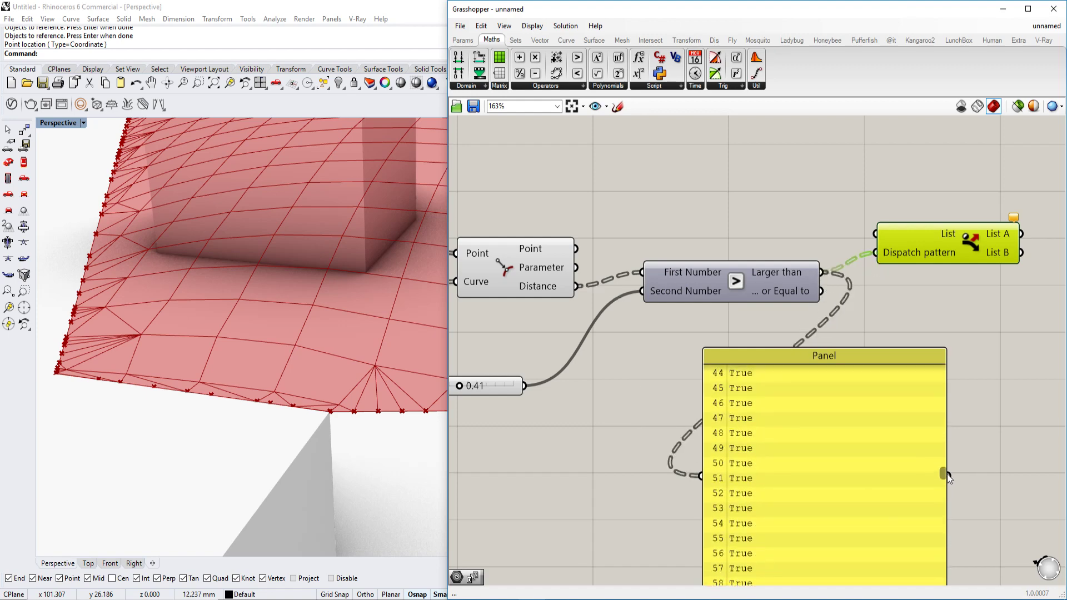
right_click_drag(893, 305, 864, 333)
scroll(856, 264, "down", 3)
scroll(855, 264, "up", 2)
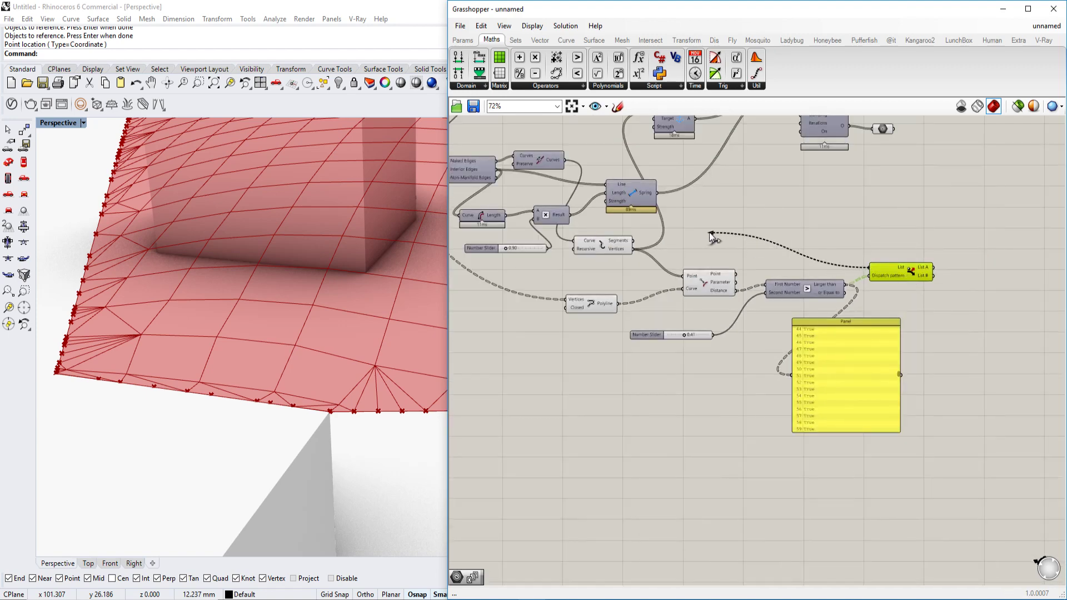
left_click_drag(848, 260, 968, 289)
Turn off the preview of the boundary curve's Explode component and the new Polyline.
left_click_drag(624, 361, 494, 232)
key("space")
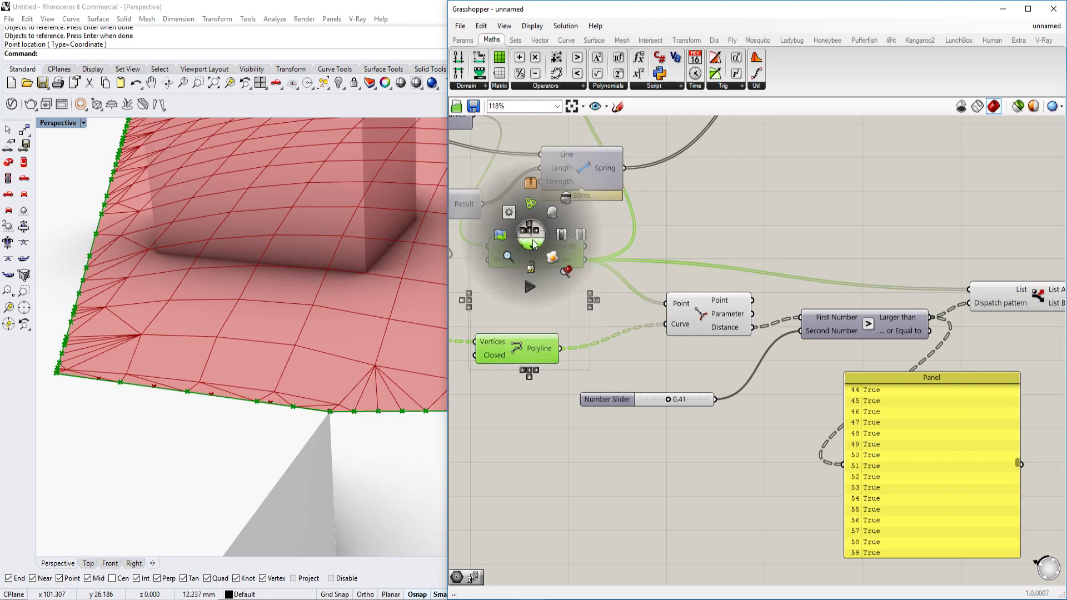
left_click(563, 234)
Add a Geometry parameter beside the Dispatch component and connect List A to it.
right_click_drag(1024, 299, 824, 283)
double_click(958, 303)
type("geo")
left_click(962, 289)
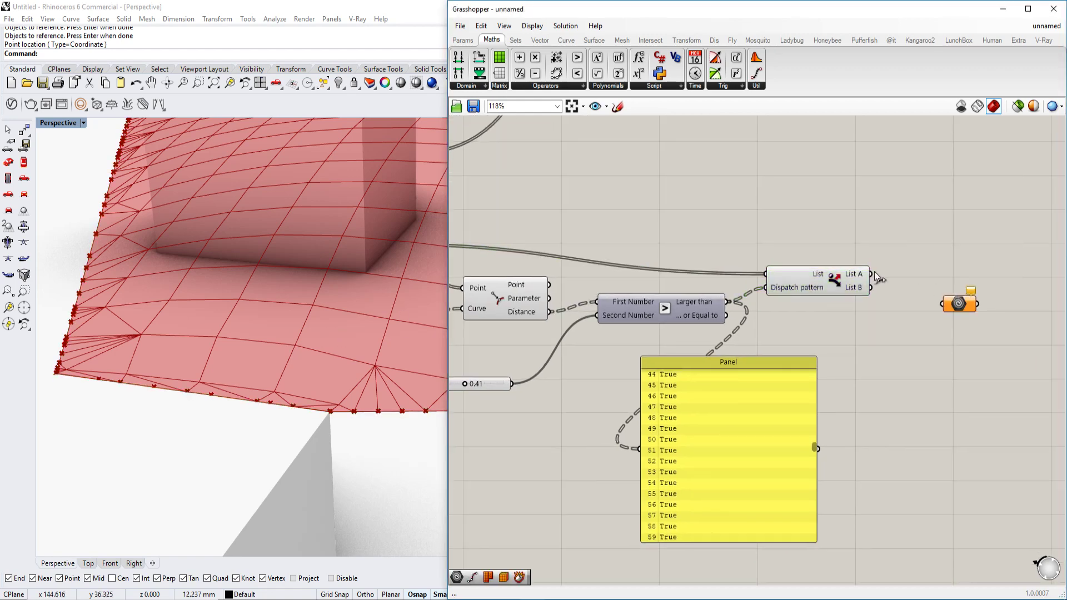
left_click_drag(938, 305, 943, 303)
Turn off the Dispatch component's preview and feed the Geometry parameter from List B instead of List A.
left_click(816, 280)
scroll(842, 271, "up", 1)
key("space")
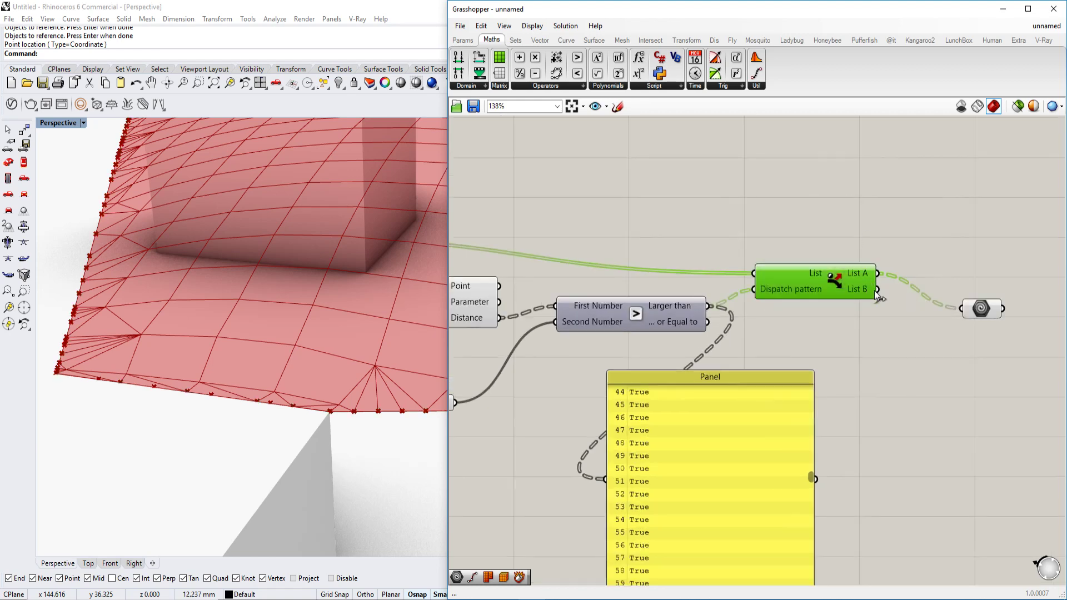
left_click(978, 307)
Check the List B points along the box edges and turn off the Curve Closest Point component's preview.
scroll(290, 354, "down", 5)
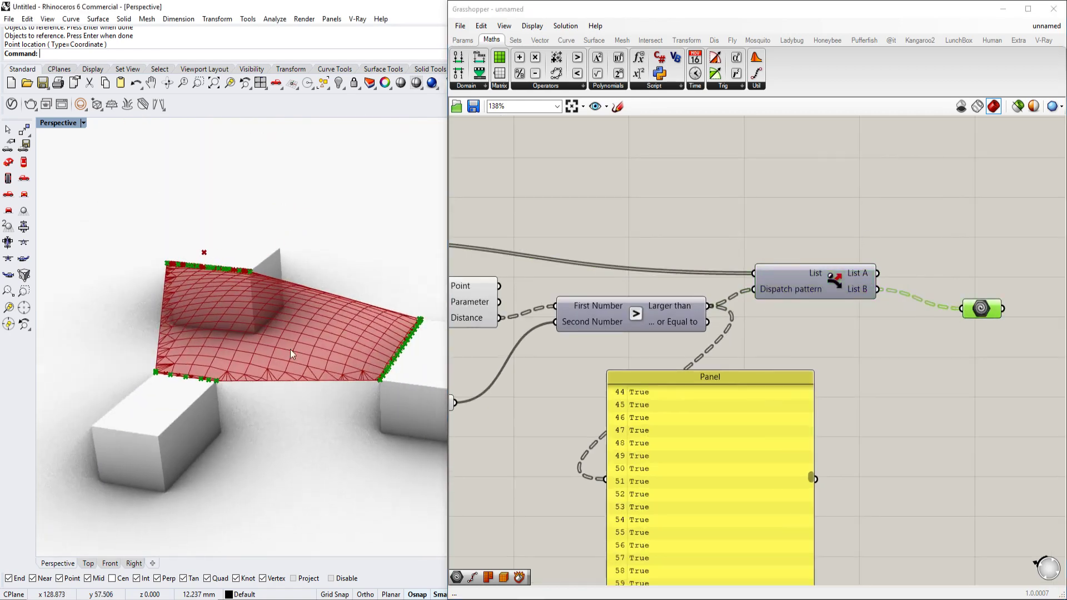
scroll(290, 354, "up", 10)
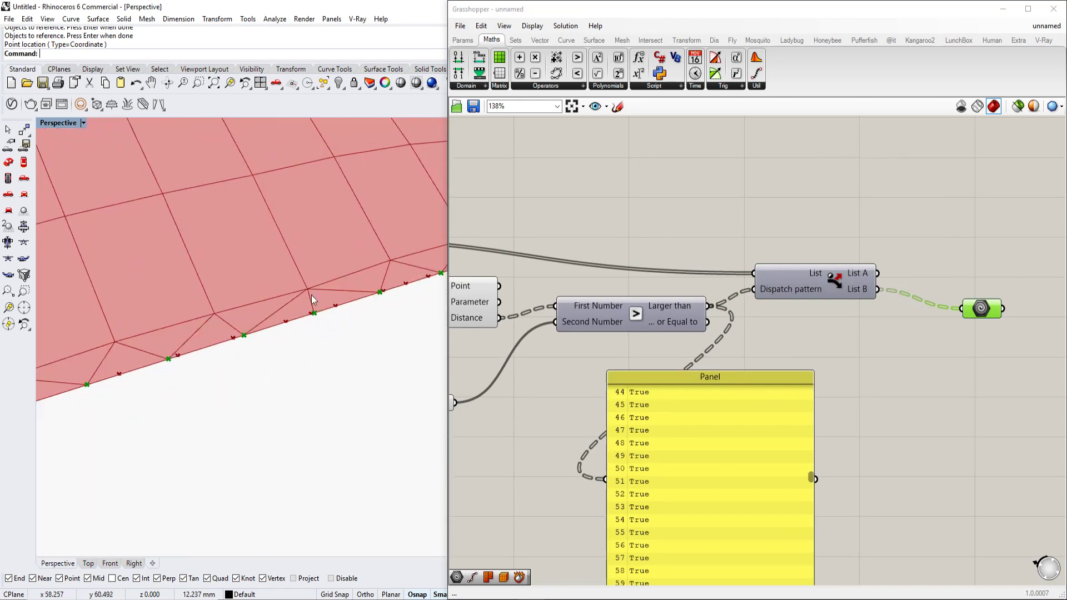
scroll(290, 326, "down", 5)
scroll(980, 317, "down", 3)
scroll(738, 317, "up", 3)
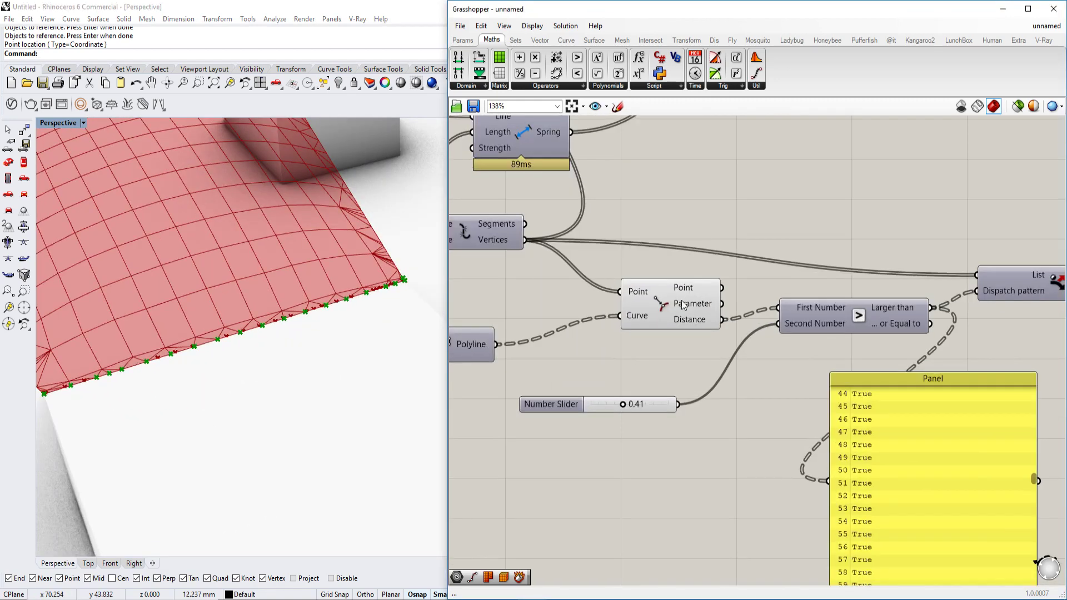
left_click(661, 305)
middle_click(661, 304)
left_click(707, 303)
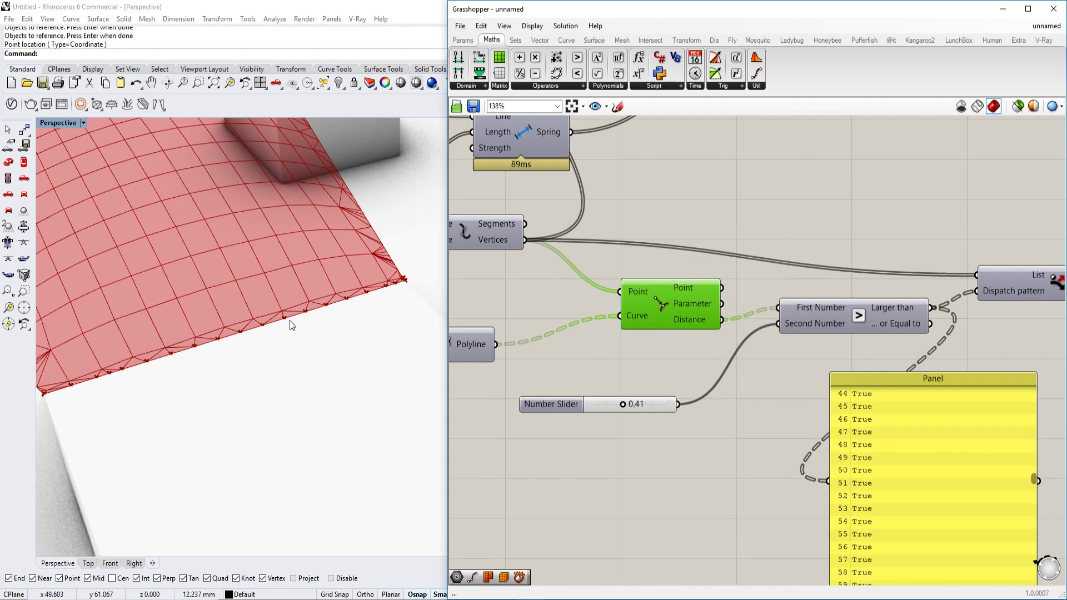
Inspect the mesh corner at the box edge and lower the distance threshold slider to 0.32.
scroll(290, 323, "up", 3)
scroll(389, 304, "up", 5)
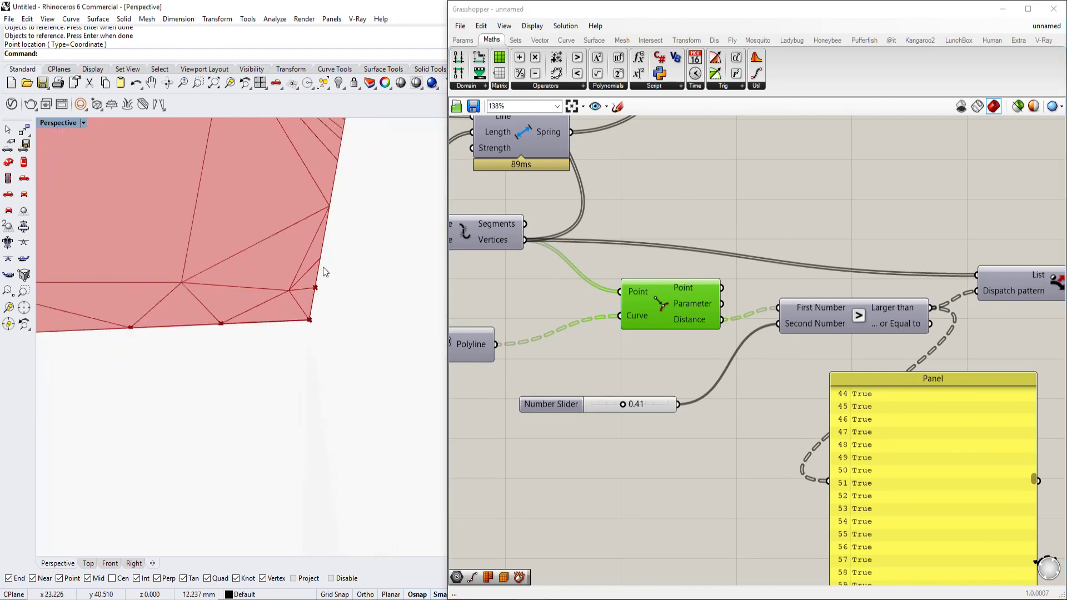
scroll(605, 392, "up", 3)
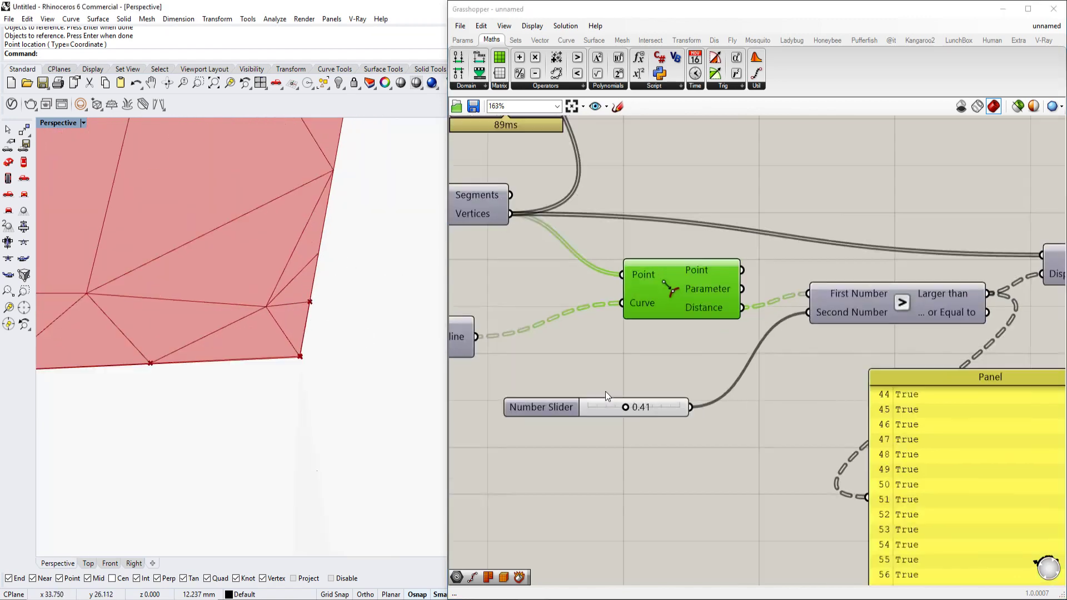
mouse_move(632, 412)
left_mouse_down()
mouse_move(610, 414)
mouse_move(633, 414)
mouse_move(624, 414)
left_mouse_up()
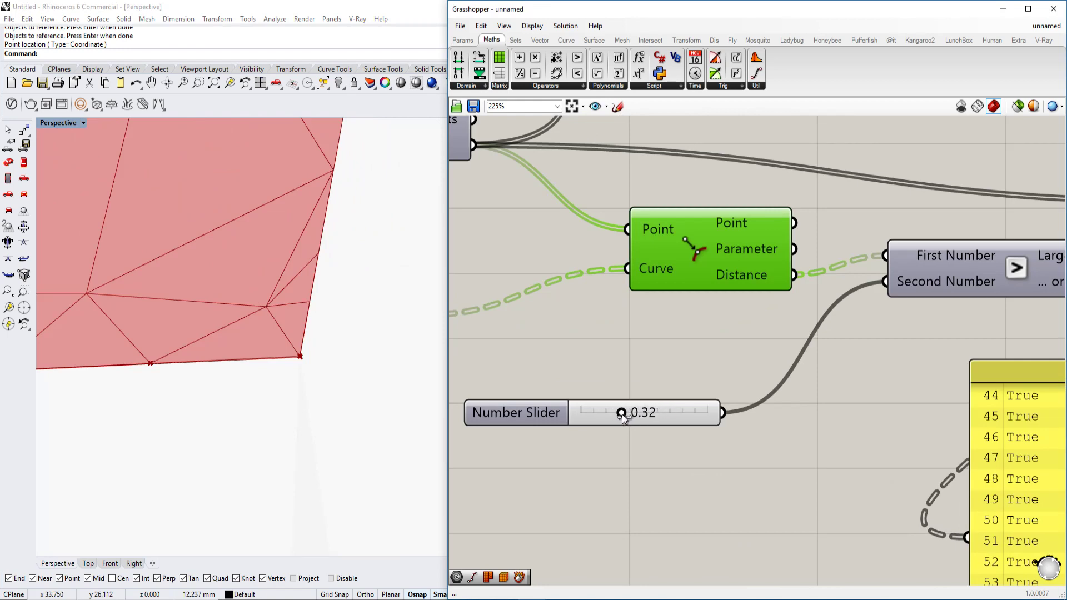
Move the reset Button closer to the solver, just below the Unary load component.
scroll(522, 433, "down", 5)
left_click(877, 394)
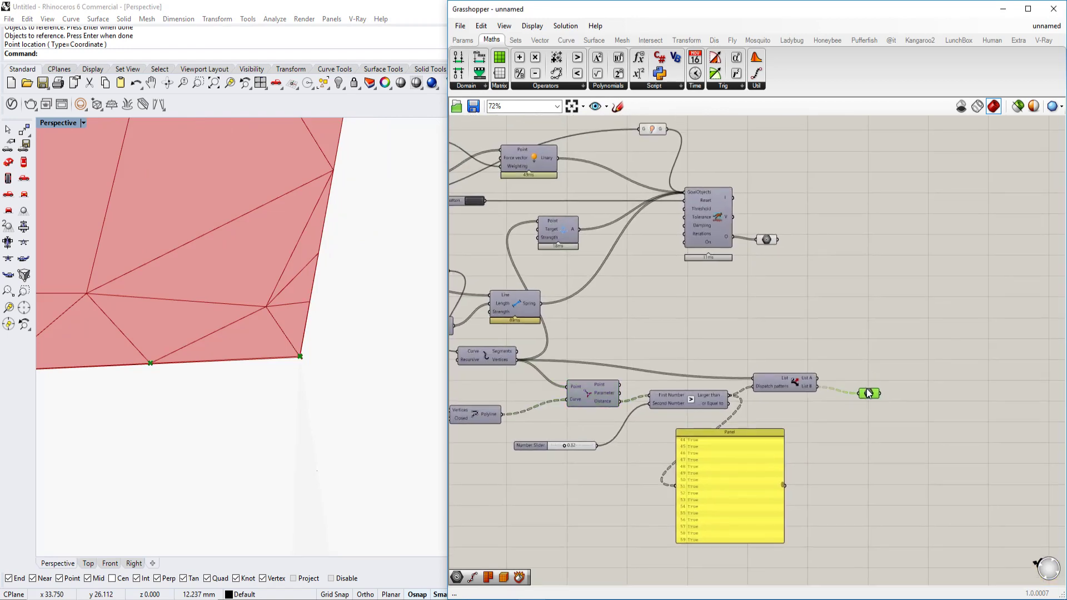
scroll(853, 353, "down", 2)
left_click_drag(800, 181, 583, 335)
left_click_drag(645, 282, 894, 308)
left_click_drag(561, 257, 806, 288)
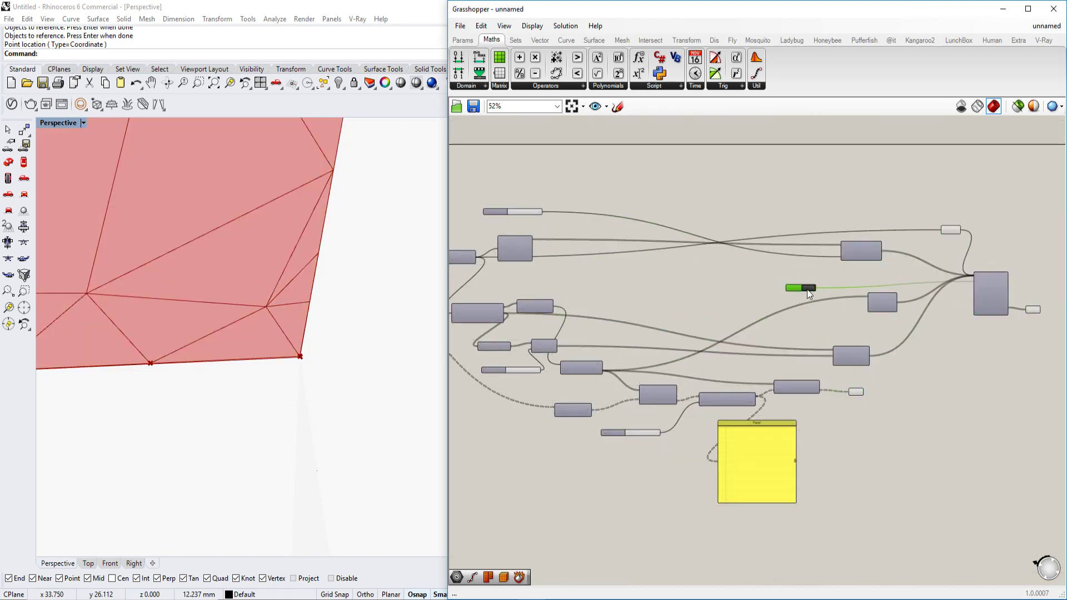
Connect the Geometry parameter holding the List B points to the Anchor component's Point input and reset the simulation.
scroll(838, 279, "up", 5)
right_click_drag(800, 406, 822, 442)
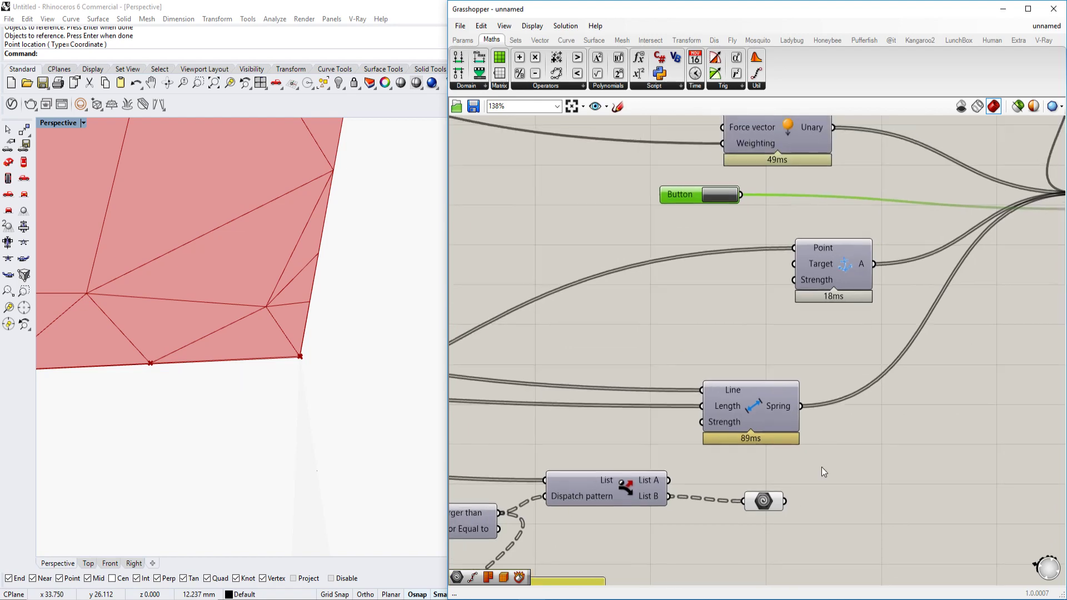
left_click_drag(784, 501, 790, 255)
right_click_drag(397, 356, 418, 346)
scroll(339, 350, "down", 9)
scroll(378, 327, "down", 9)
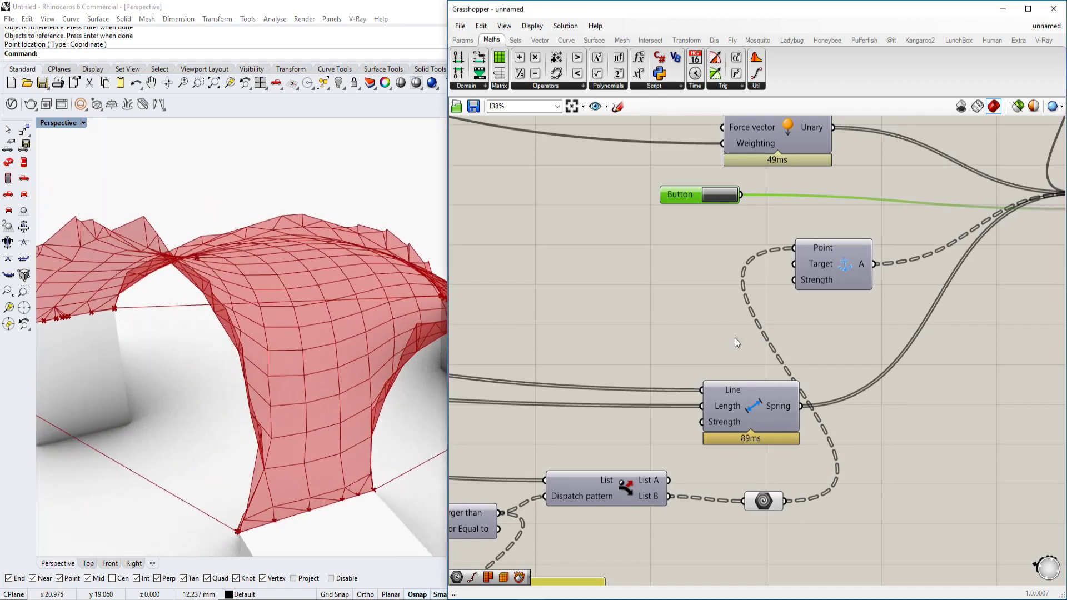
right_click_drag(735, 341, 792, 338)
left_click(785, 197)
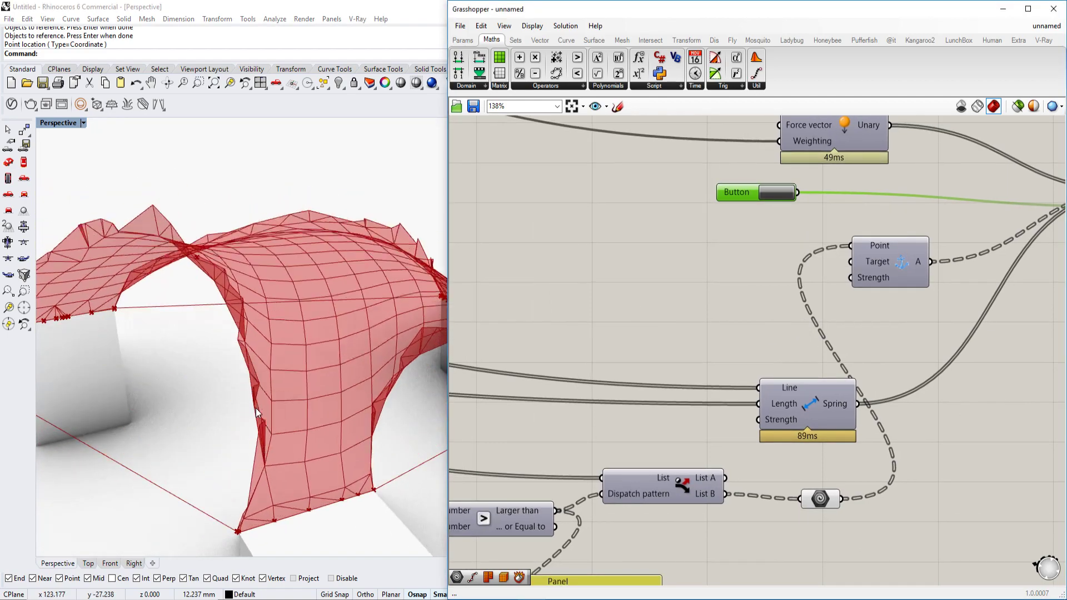
Lower the Number Slider feeding the Unary load's Weighting to 0.08.
scroll(297, 400, "down", 5)
right_click_drag(278, 412, 266, 356)
scroll(233, 403, "up", 8)
scroll(672, 408, "down", 3)
scroll(665, 239, "up", 5)
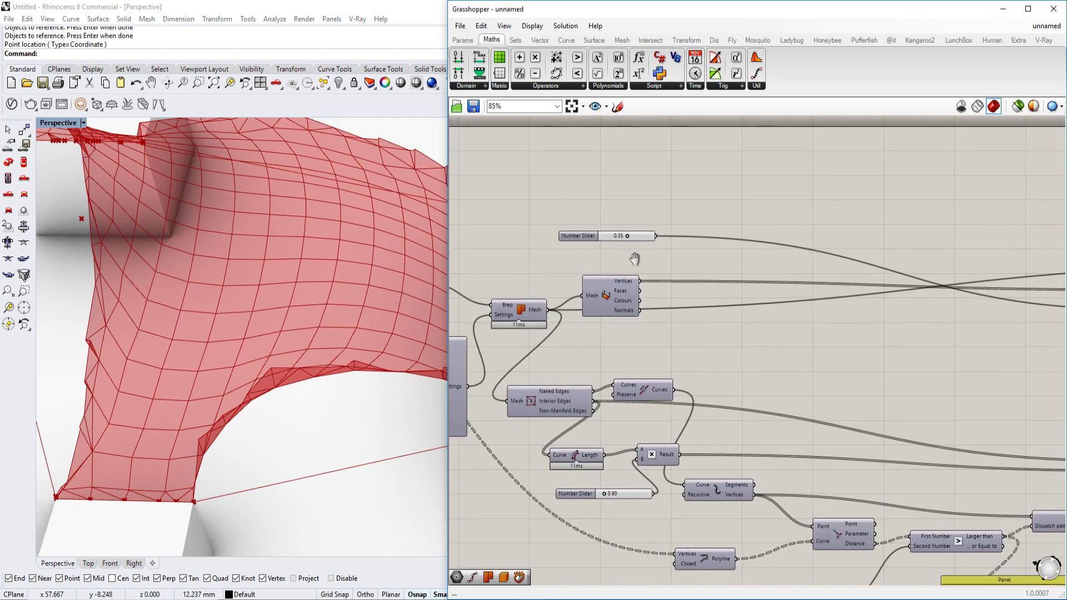
left_click_drag(644, 236, 648, 233)
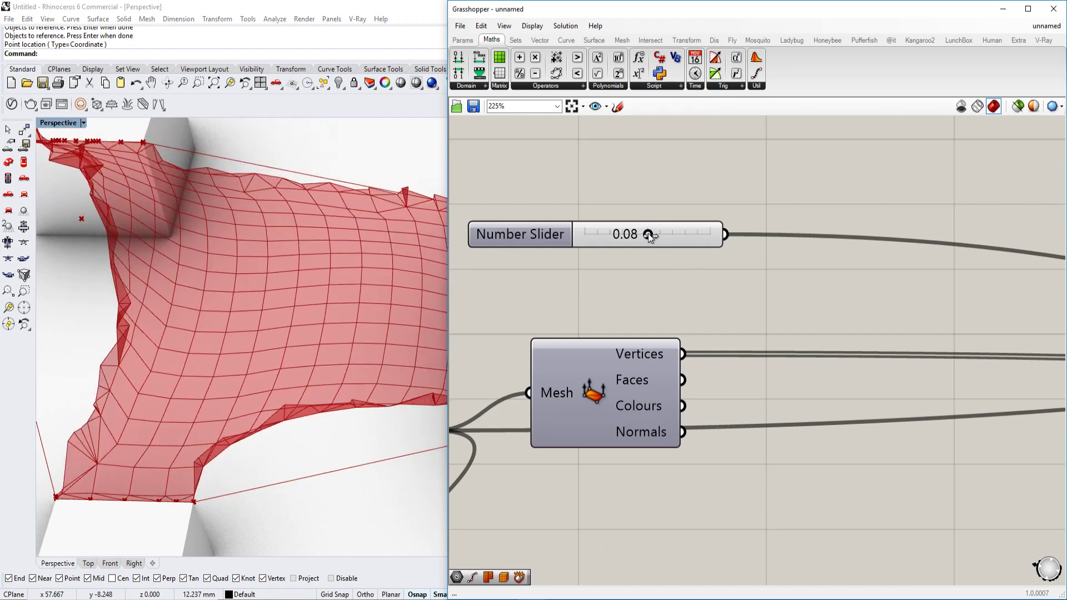
Examine the relaxed mesh's free edges and its anchored sides along the boxes from several angles.
right_click_drag(278, 379, 357, 312)
scroll(250, 373, "up", 3)
scroll(299, 350, "down", 3)
scroll(318, 316, "up", 5)
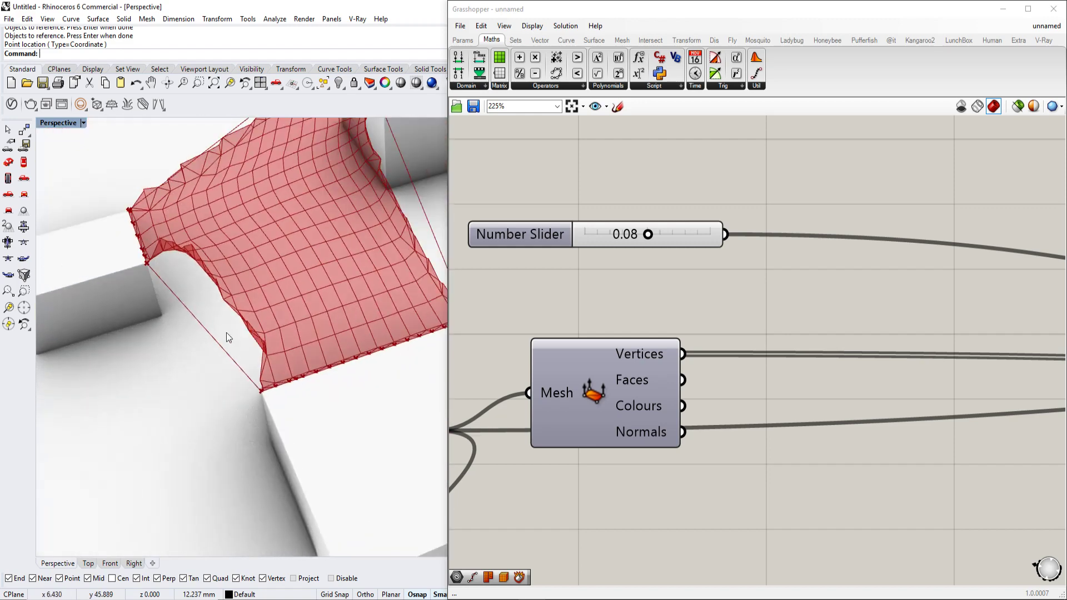
right_click_drag(225, 332, 384, 305)
scroll(304, 328, "up", 3)
right_click_drag(218, 393, 261, 384)
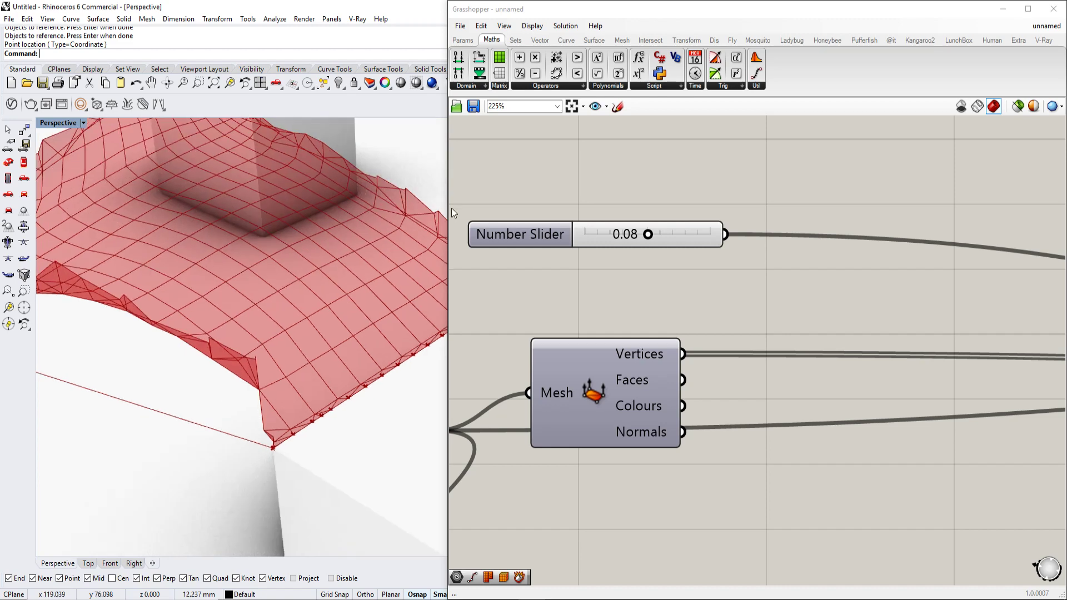
right_click_drag(388, 180, 379, 194)
scroll(316, 161, "up", 4)
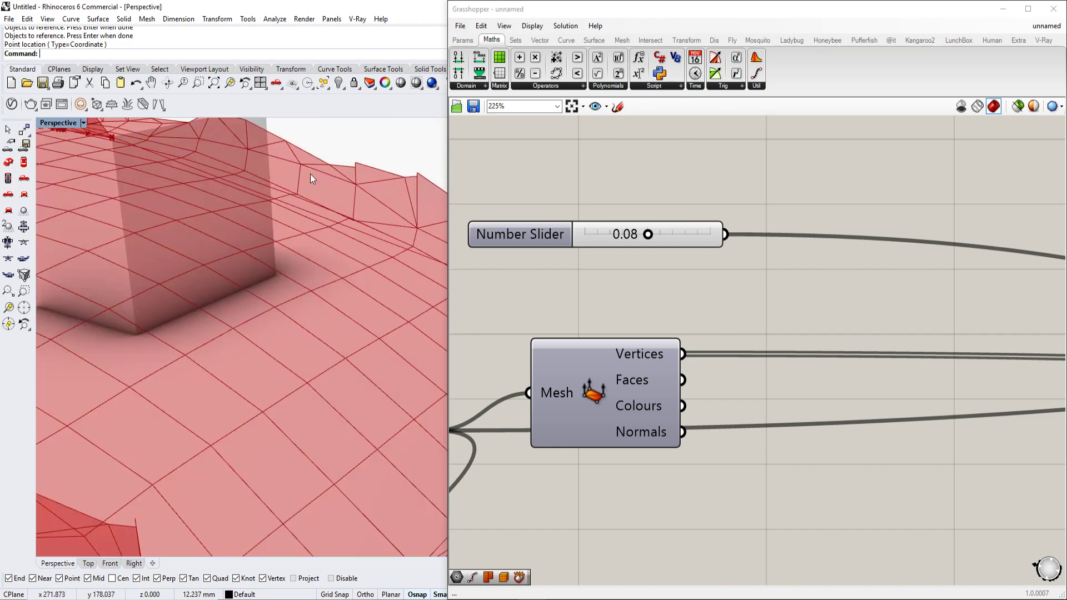
scroll(356, 181, "down", 5)
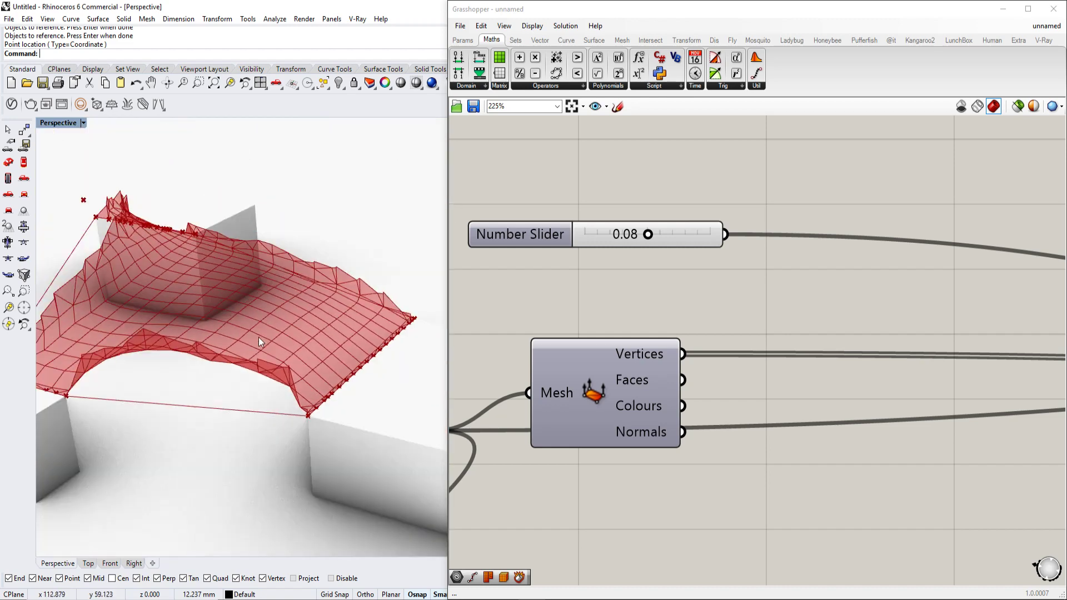
scroll(318, 235, "up", 4)
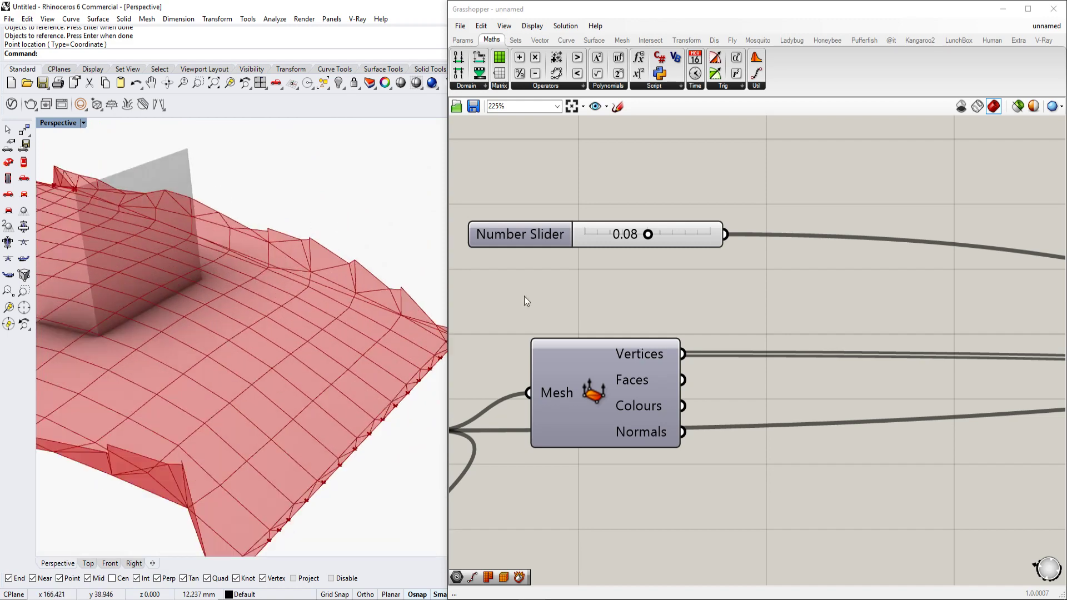
scroll(364, 389, "down", 3)
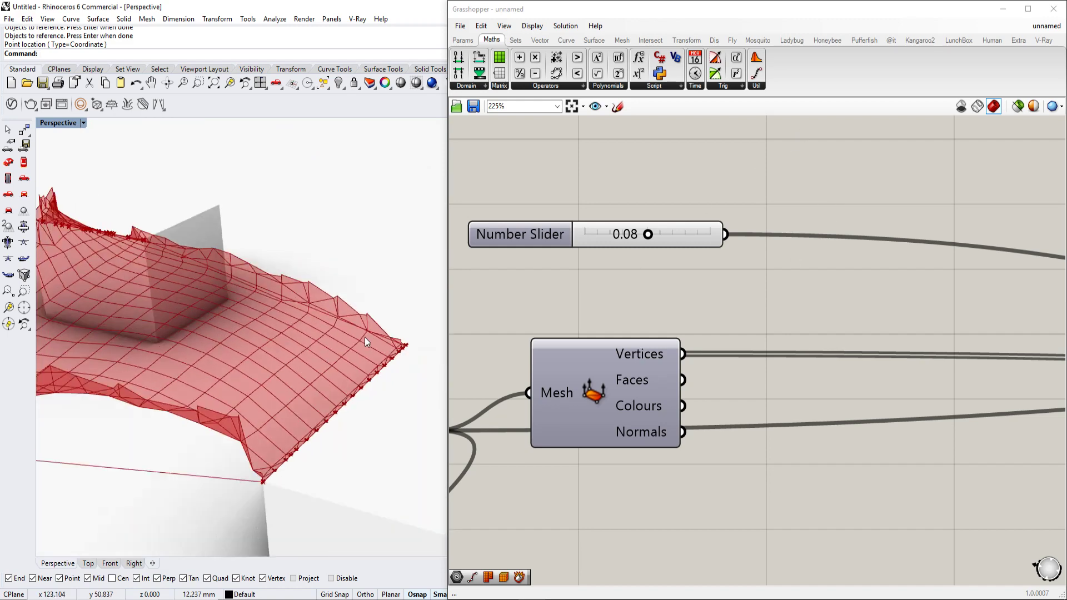
scroll(800, 281, "down", 3)
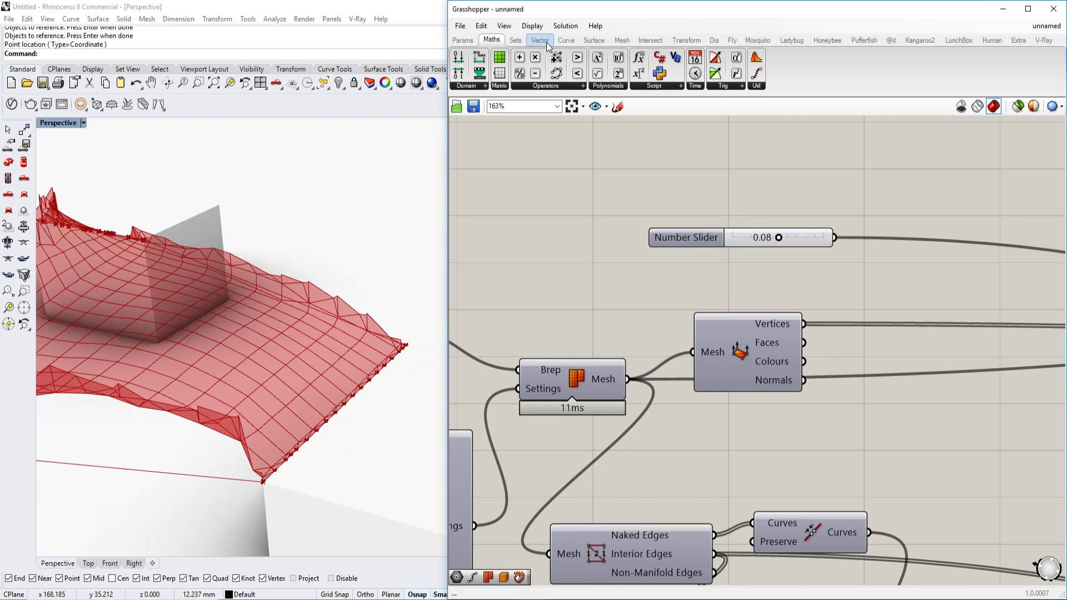
mouse_move(547, 45)
scroll(242, 270, "down", 5)
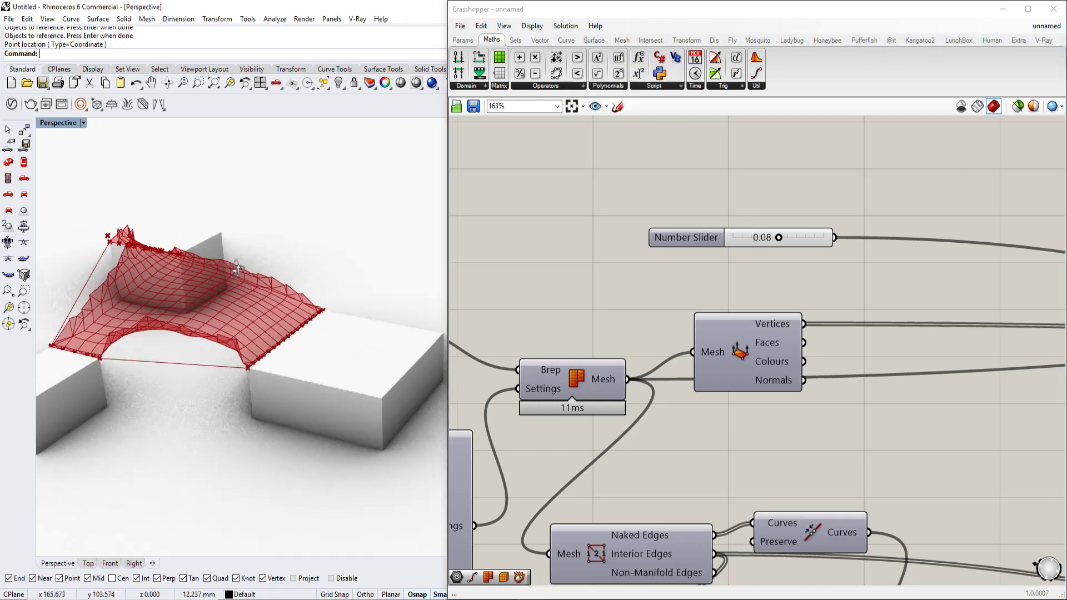
right_click_drag(242, 269, 261, 255)
scroll(296, 309, "up", 5)
scroll(272, 343, "down", 6)
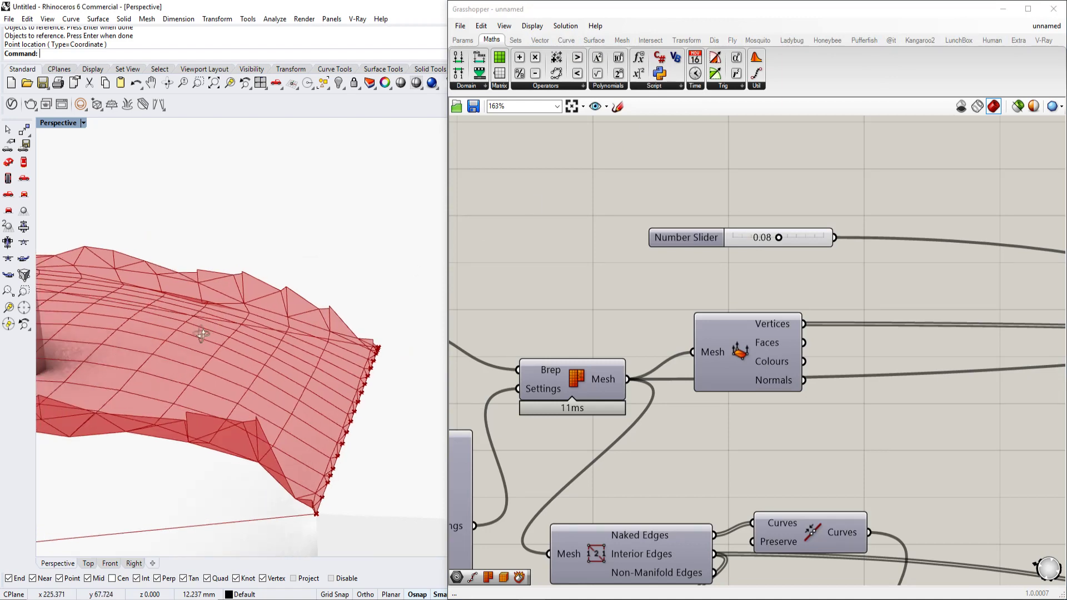
scroll(867, 302, "down", 4)
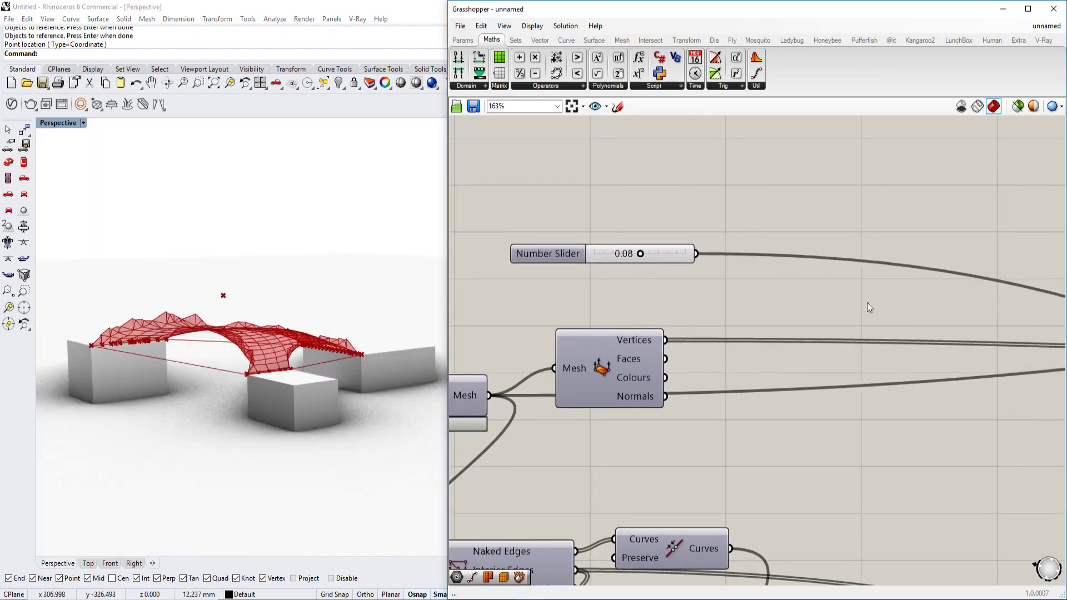
Feed the Anchor's Point input from the exploded boundary curve's Vertices output instead of the filtered List B points.
right_click_drag(892, 325, 639, 261)
scroll(757, 328, "down", 1)
right_click_drag(762, 315, 813, 287)
right_click_drag(617, 387, 803, 441)
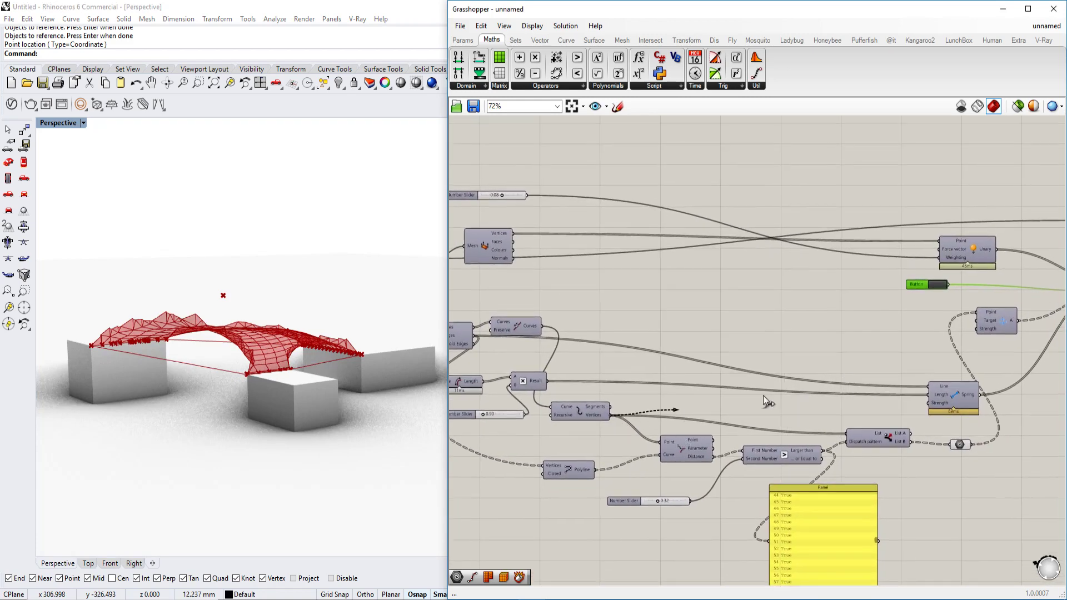
left_click_drag(767, 400, 976, 312)
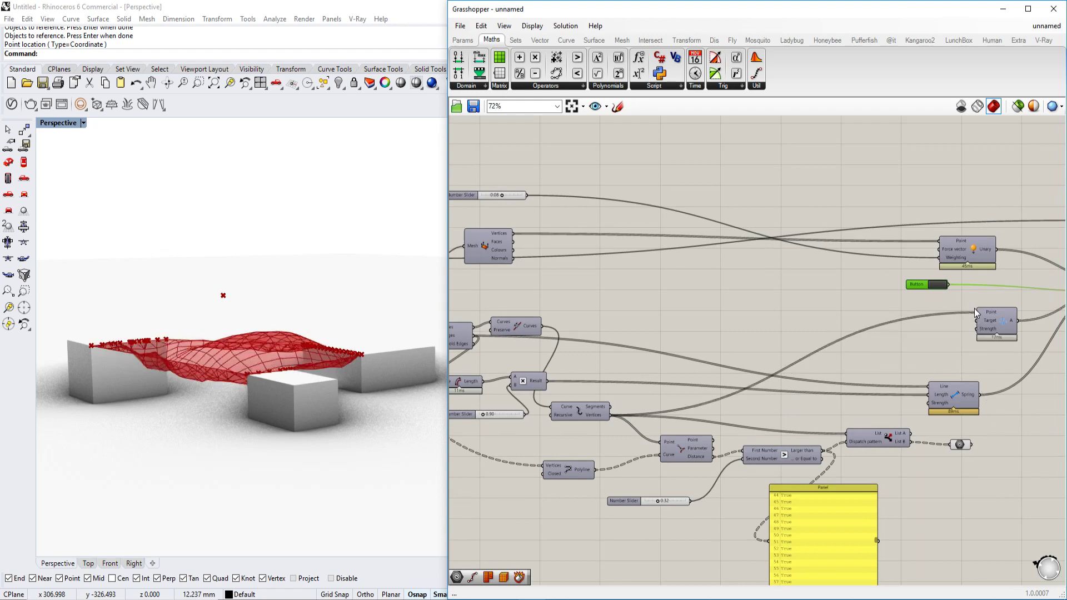
Set the Number Slider feeding the Unary load's Weighting to -0.64 and check how the mesh sags between the boxes.
right_click_drag(344, 389, 225, 406)
scroll(211, 381, "up", 10)
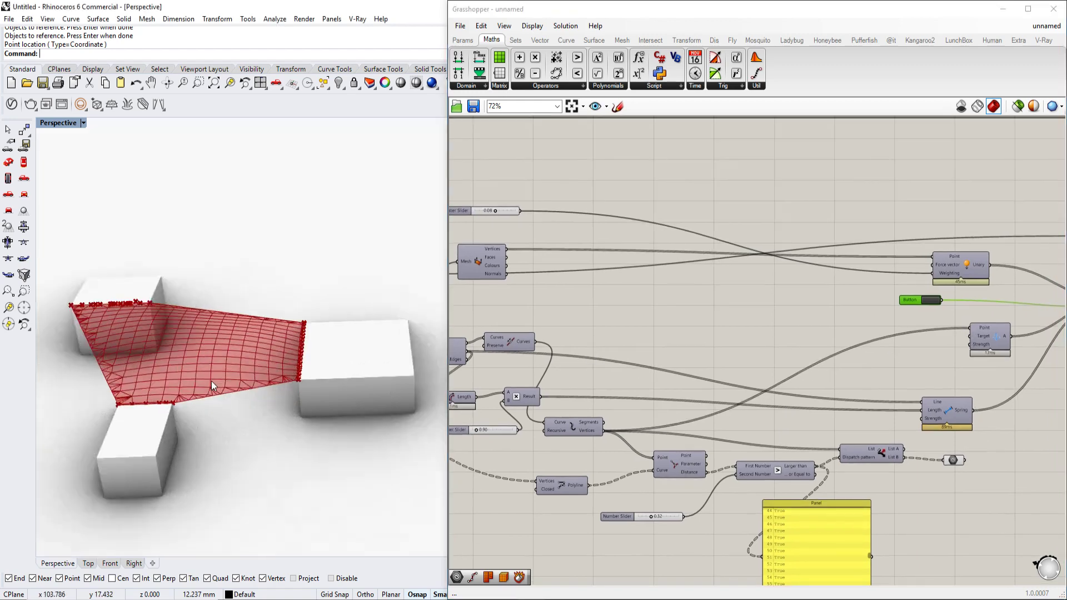
scroll(581, 218, "up", 4)
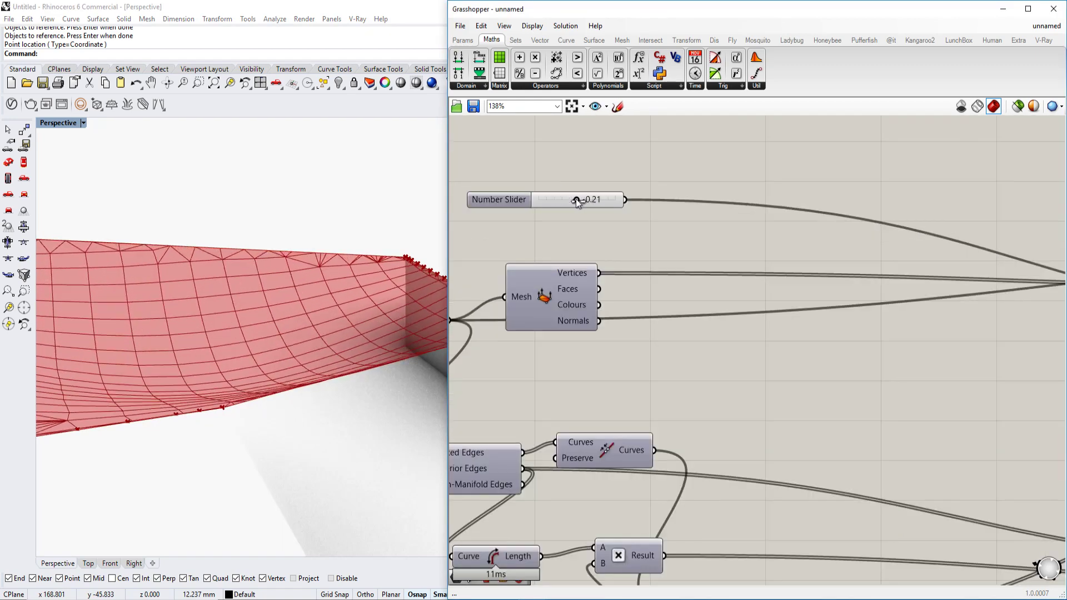
left_click_drag(575, 198, 570, 205)
scroll(333, 335, "down", 10)
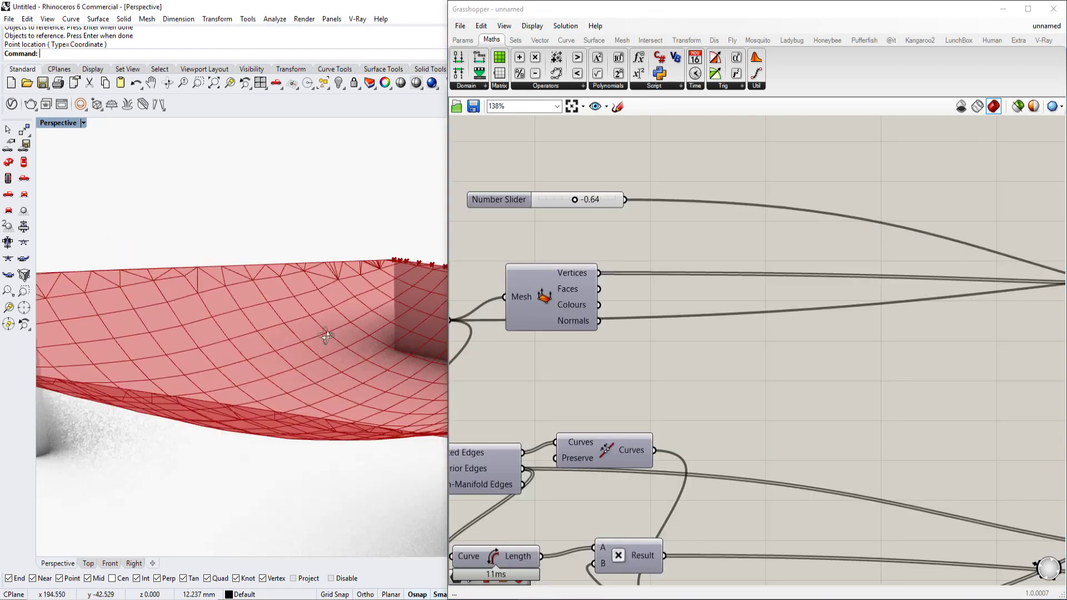
scroll(799, 345, "down", 3)
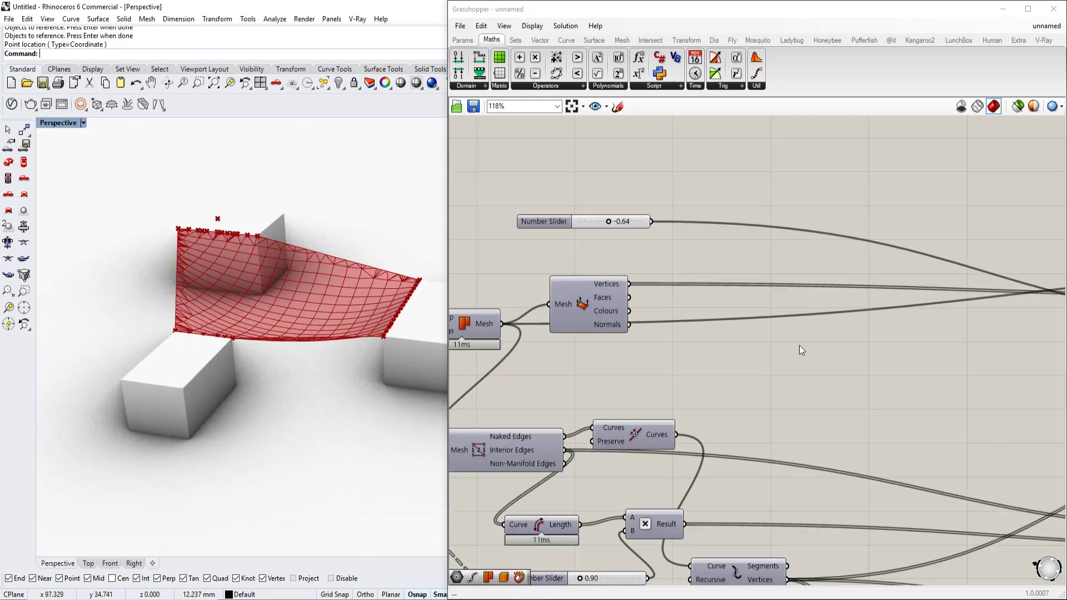
Turn off the preview of the Unary, Anchor, Spring and Dispatch components and the Geometry parameter connected to List B.
right_click_drag(881, 326, 740, 514)
left_click_drag(775, 528, 525, 222)
middle_click(685, 289)
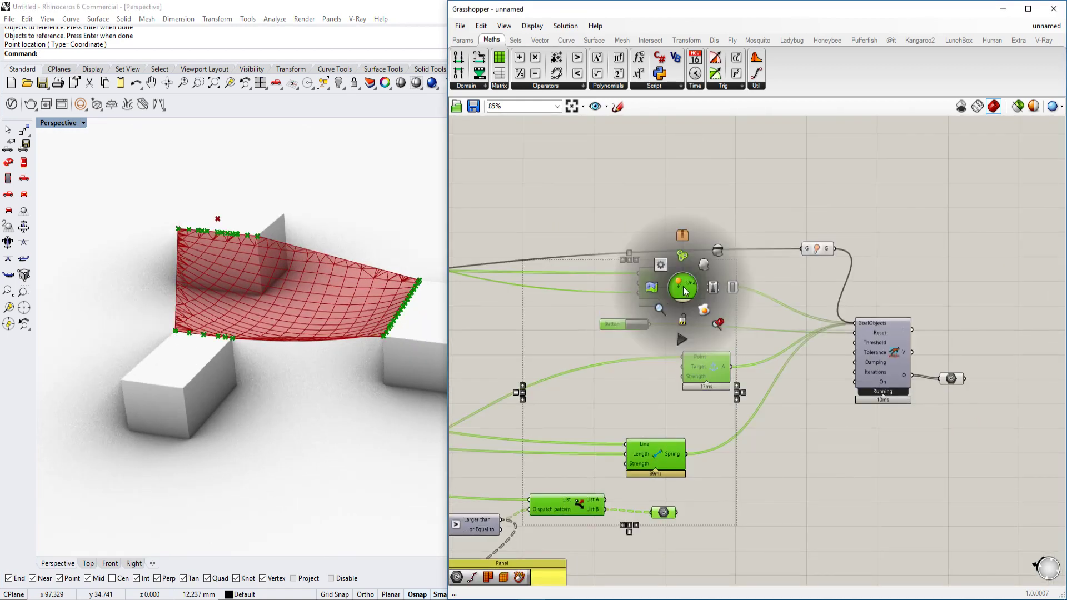
left_click(716, 251)
left_click(839, 441)
Add a Custom Preview component below the Geometry parameter at the solver's O output.
scroll(843, 389, "up", 3)
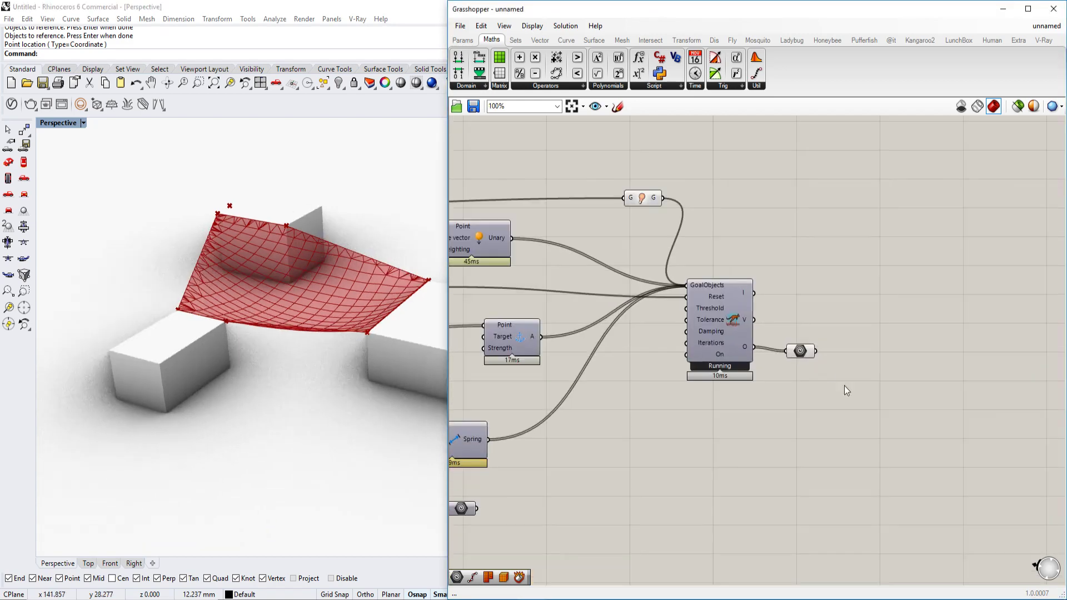
double_click(821, 394)
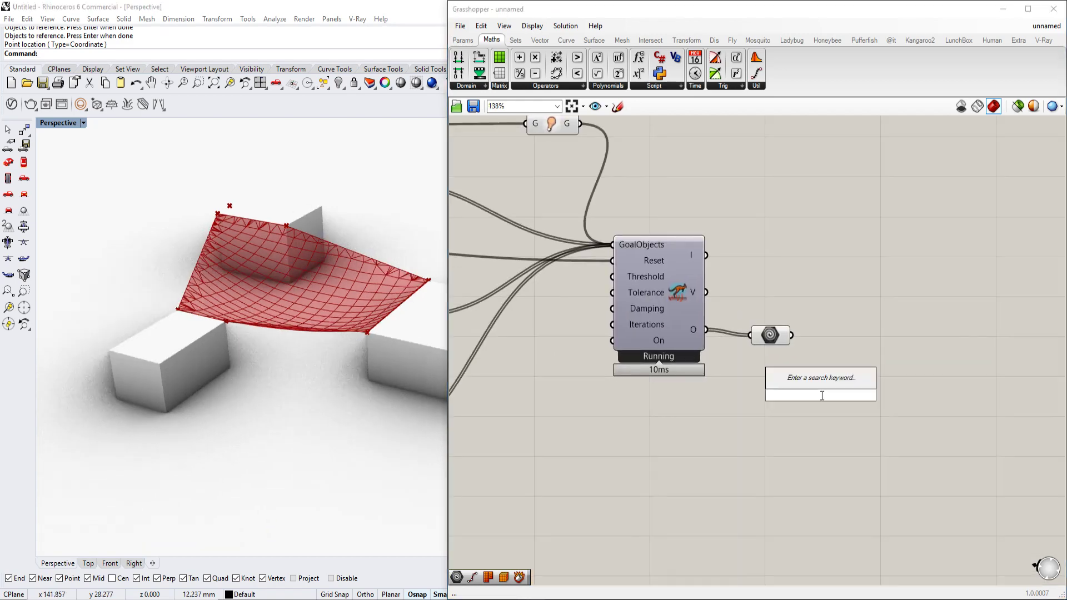
type("cus")
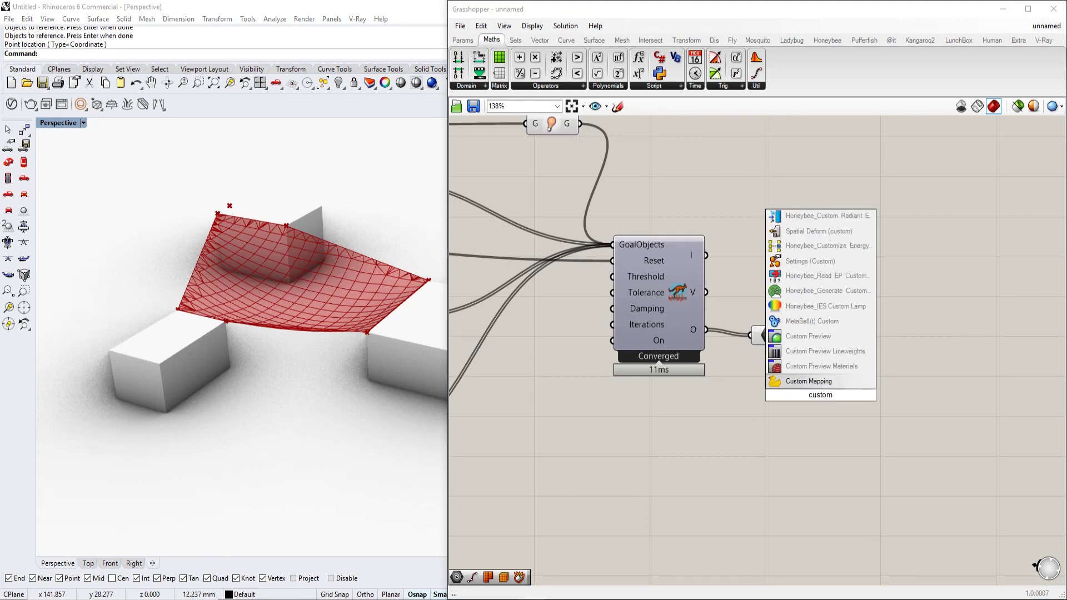
type("tom")
key("Up")
key("Up")
key("Up")
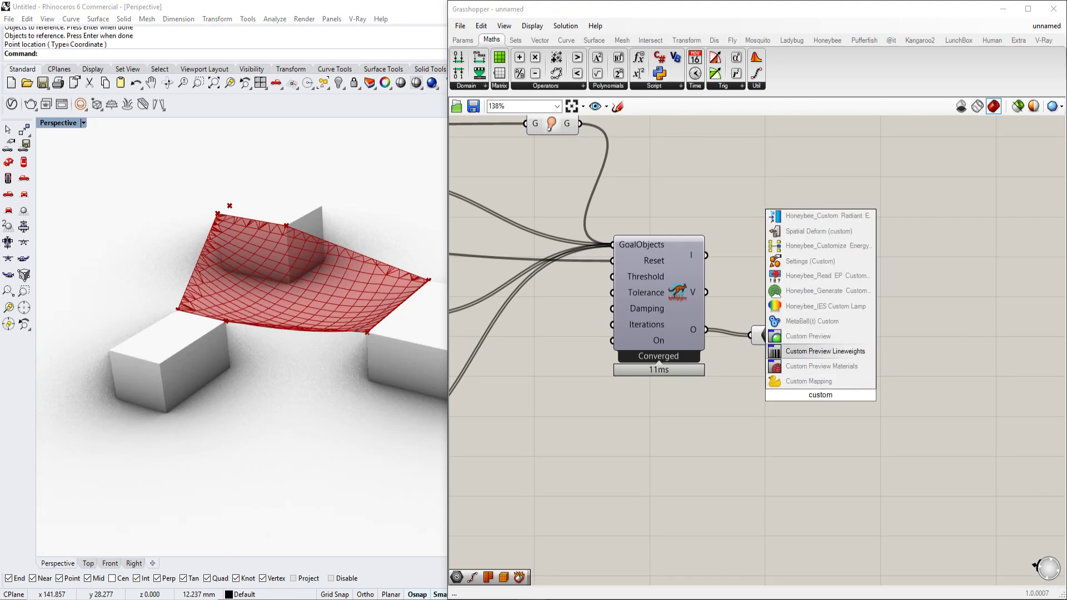
key("Return")
scroll(765, 349, "up", 2)
Connect the solver's Geometry parameter to the Custom Preview's Geometry input and turn off that parameter's own preview.
left_click(767, 338)
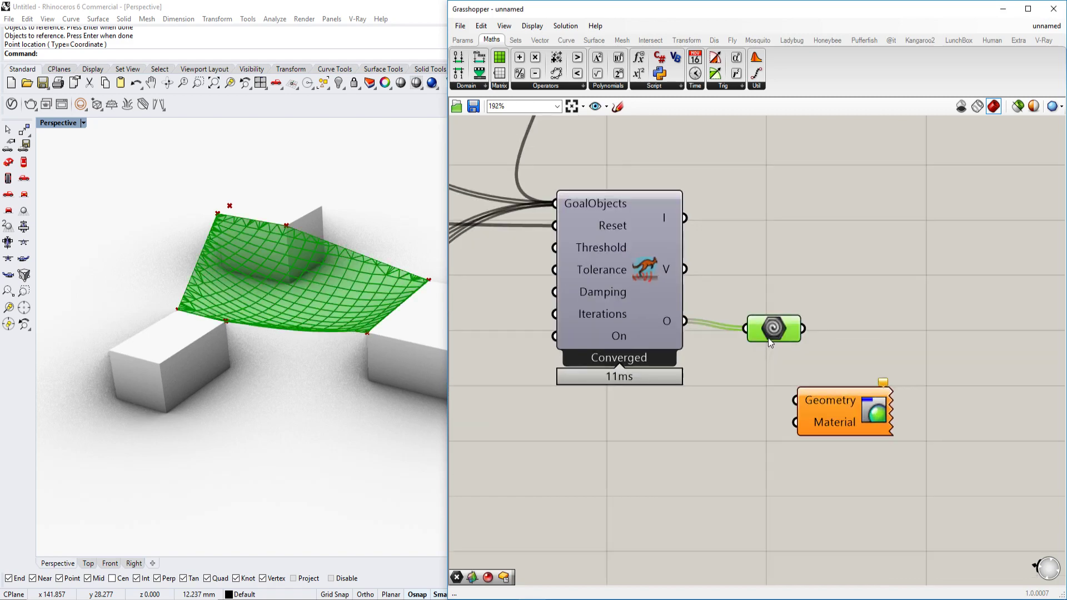
double_click(690, 485)
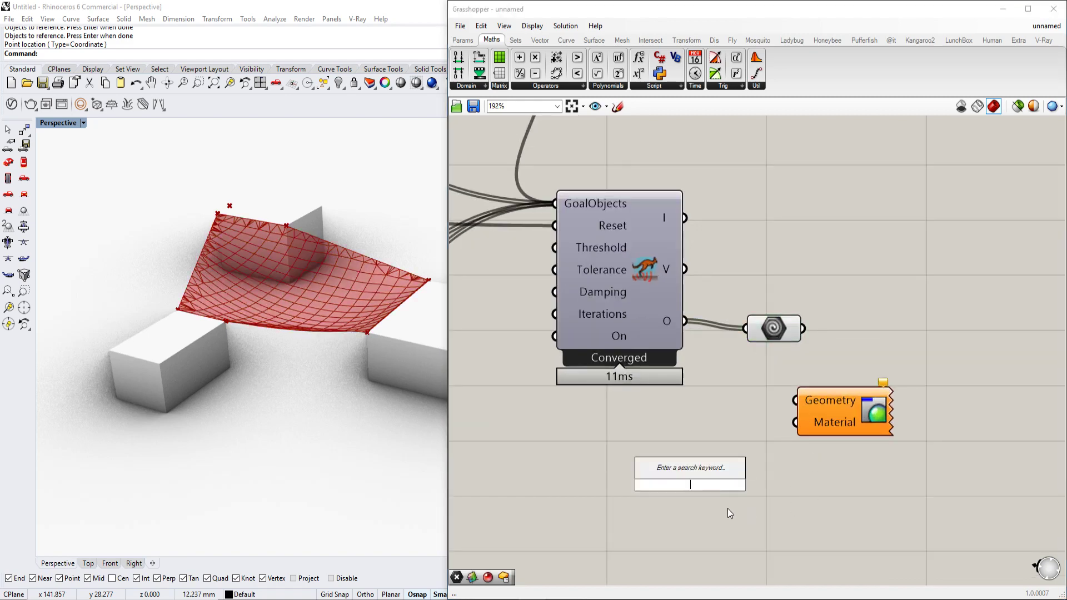
left_click_drag(794, 400, 803, 329)
right_click(781, 326)
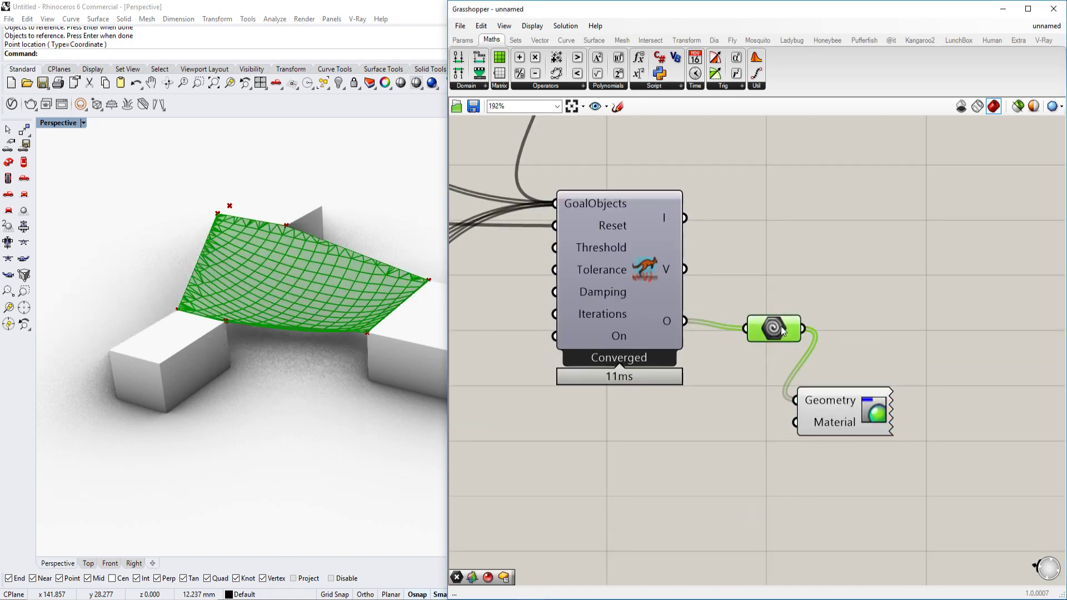
left_click(812, 348)
left_click_drag(828, 406, 947, 360)
mouse_move(291, 311)
right_mouse_down()
mouse_move(291, 345)
mouse_move(291, 325)
right_mouse_up()
scroll(302, 329, "up", 2)
right_click_drag(861, 385, 733, 345)
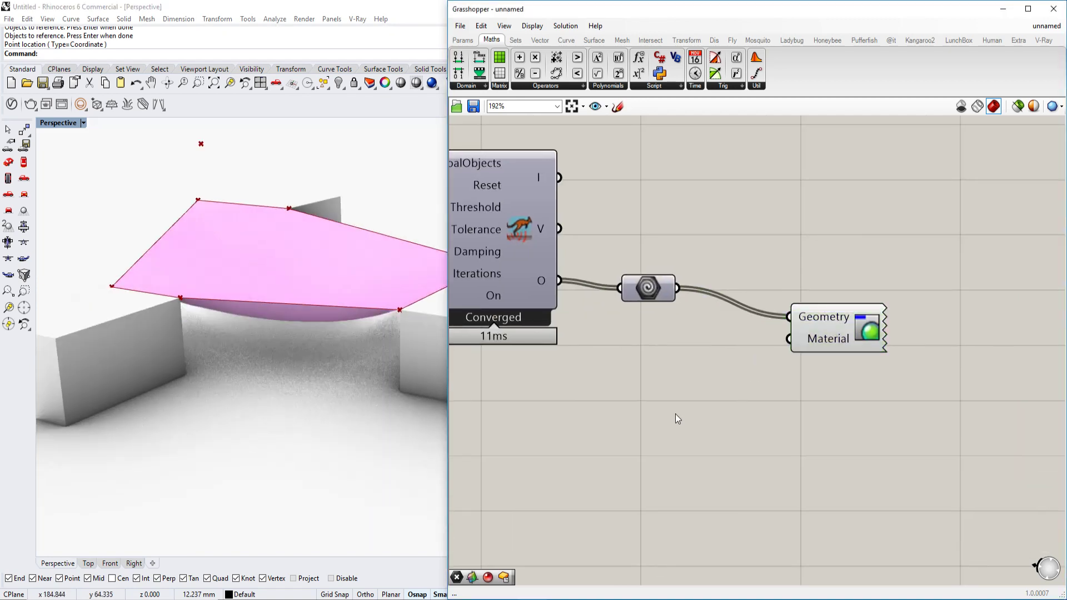
Add a Colour RGB component below the Geometry parameter and connect its Colour output to the Custom Preview's Material input.
double_click(676, 414)
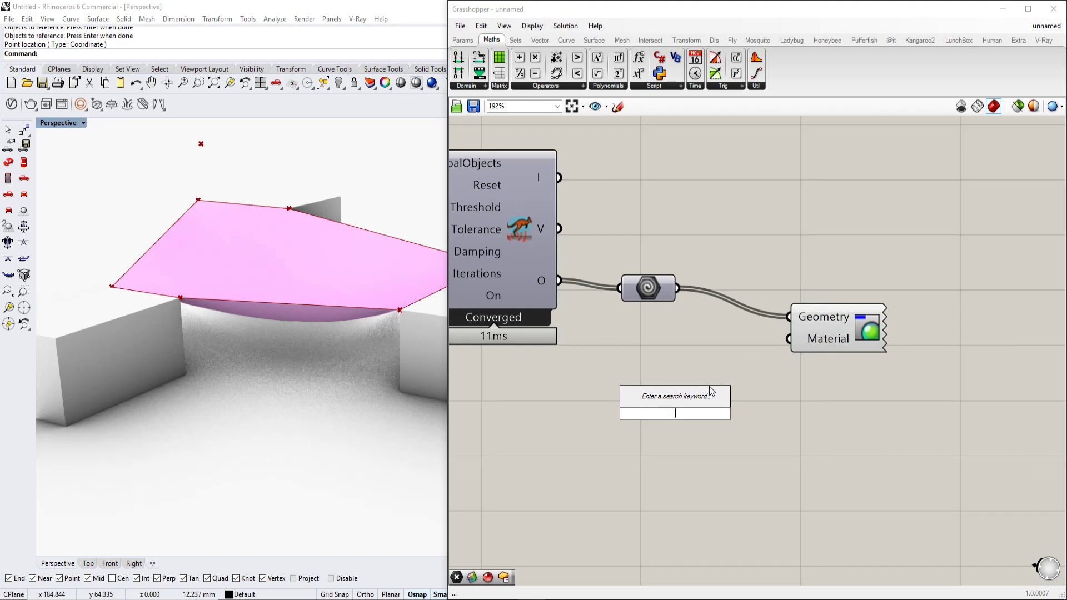
type("r")
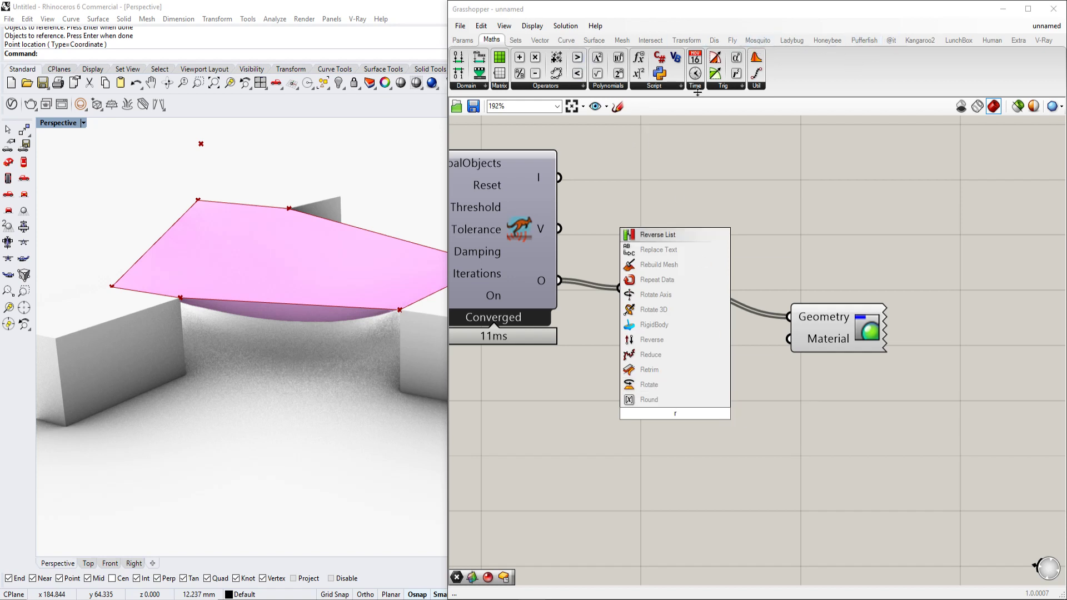
type("gb")
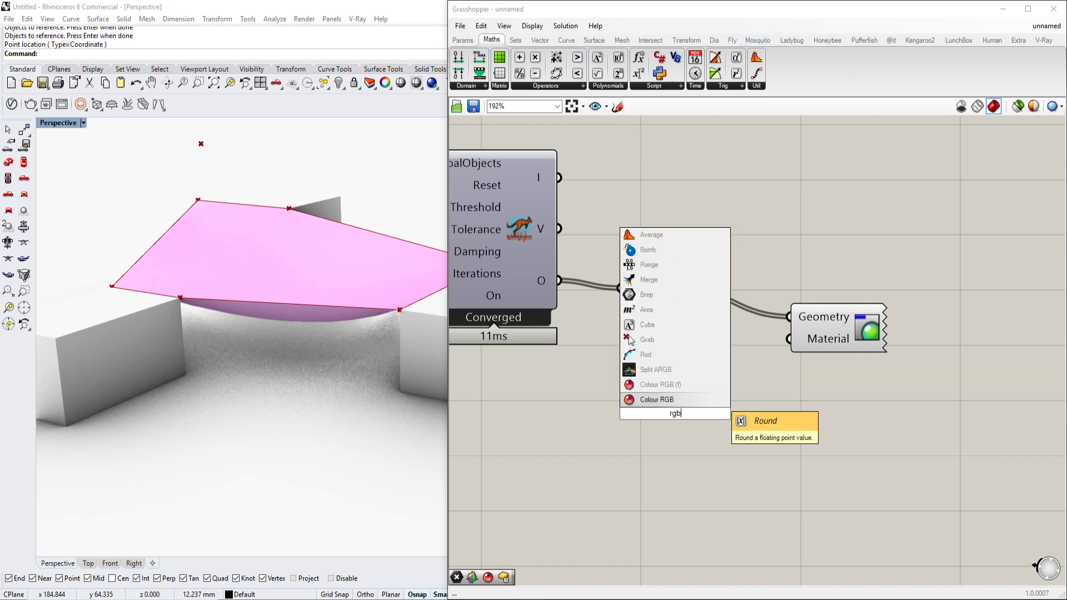
left_click(715, 398)
left_click_drag(776, 380, 801, 330)
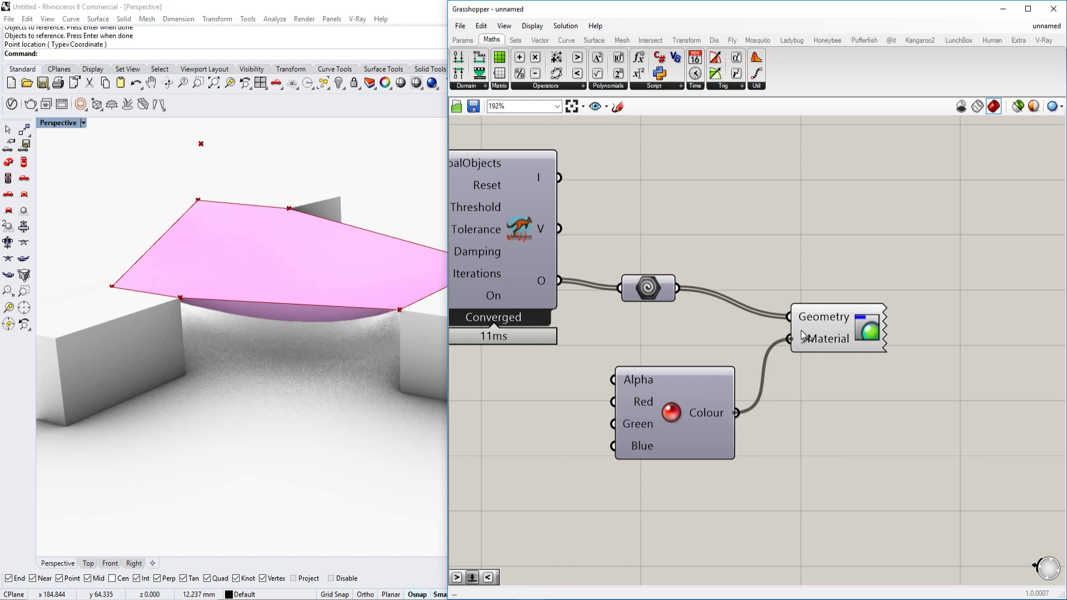
right_click_drag(801, 330, 889, 263)
left_click_drag(767, 355, 776, 386)
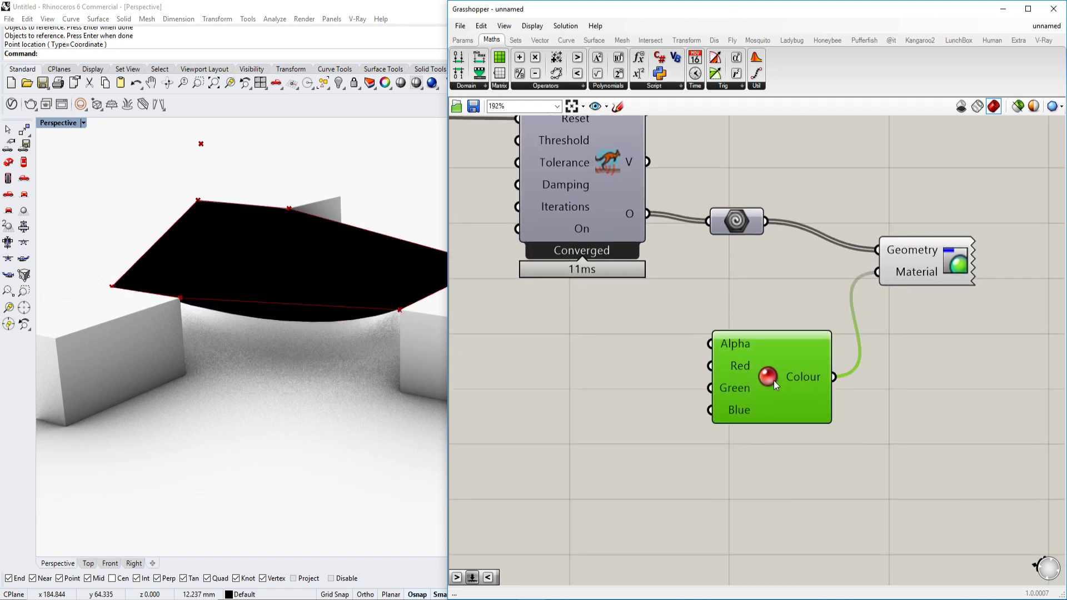
Add a Number Slider with the value 255 beside the Colour RGB component's Blue input.
double_click(589, 411)
type("20")
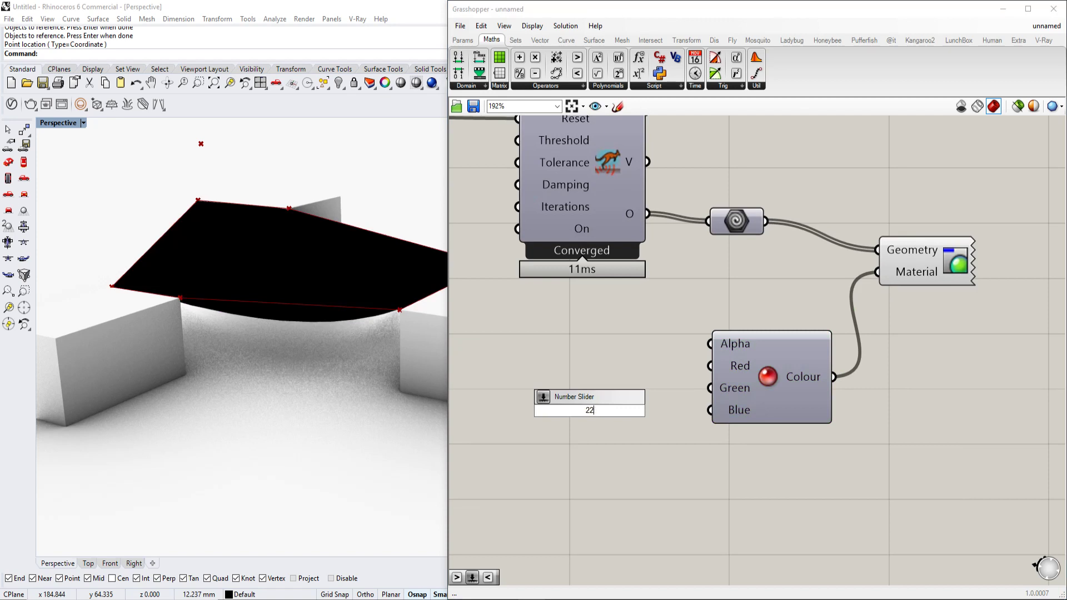
key("BackSpace")
type("55")
key("Return")
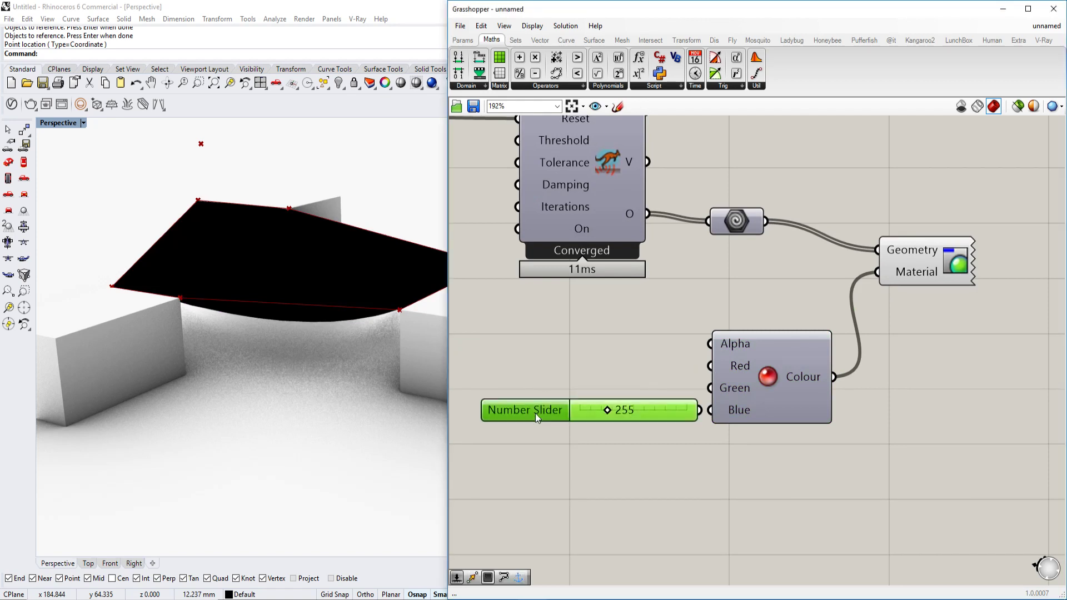
Duplicate the 255 slider twice and connect the three sliders to the Red, Green and Blue inputs of Colour RGB.
left_click_drag(535, 413, 501, 431)
key("ctrl+c")
key("ctrl+v")
key("ctrl+v")
left_click_drag(643, 370, 710, 388)
left_click_drag(671, 434, 710, 410)
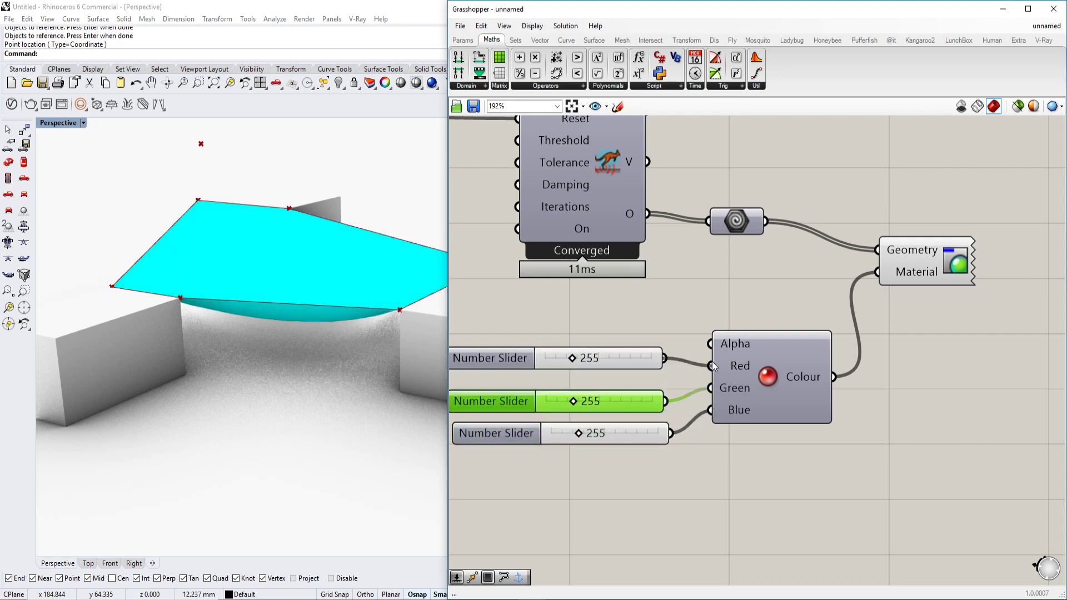
Add a Colour Picker and connect its output to the Custom Preview's Material input in place of Colour RGB.
double_click(753, 480)
type("colo")
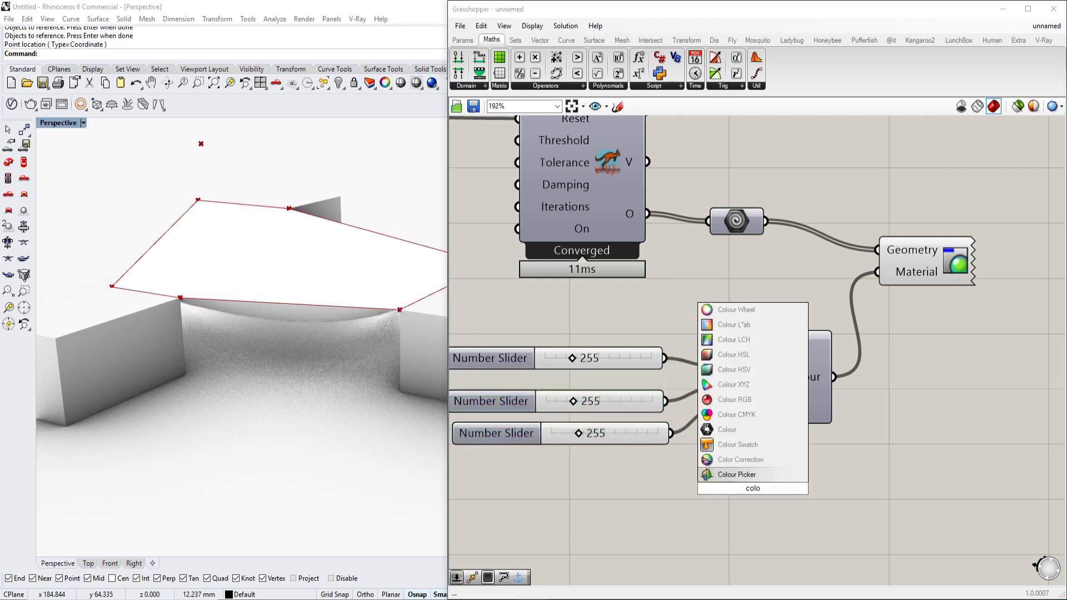
left_click(746, 476)
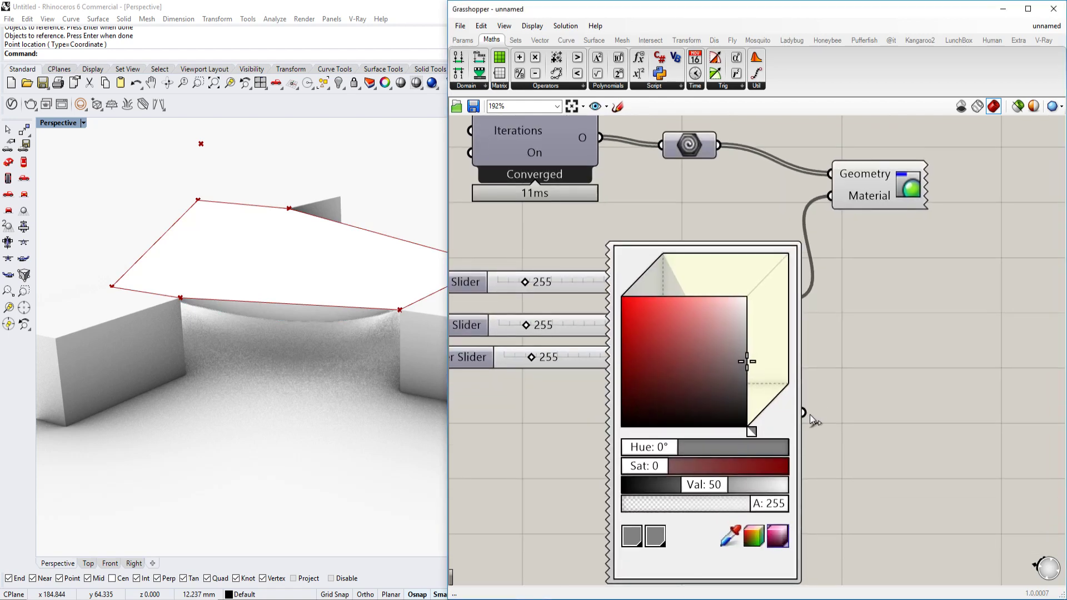
left_click_drag(805, 413, 834, 206)
right_click_drag(860, 311, 847, 281)
Set the Colour Picker to a green with hue 152°, saturation 59, value 67 and alpha 190.
left_click_drag(732, 333, 659, 312)
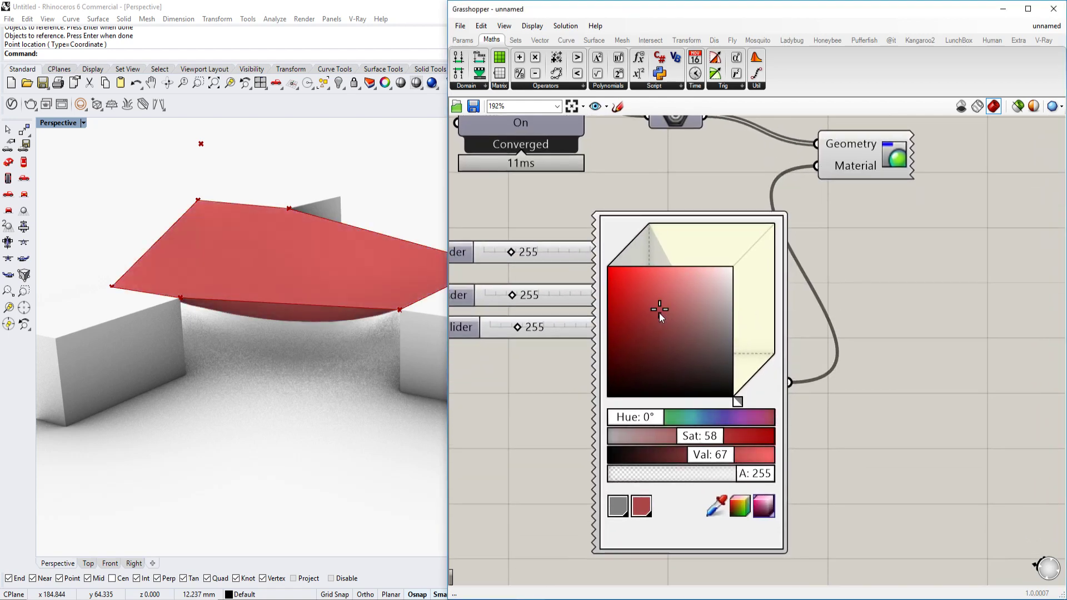
left_click_drag(738, 401, 755, 384)
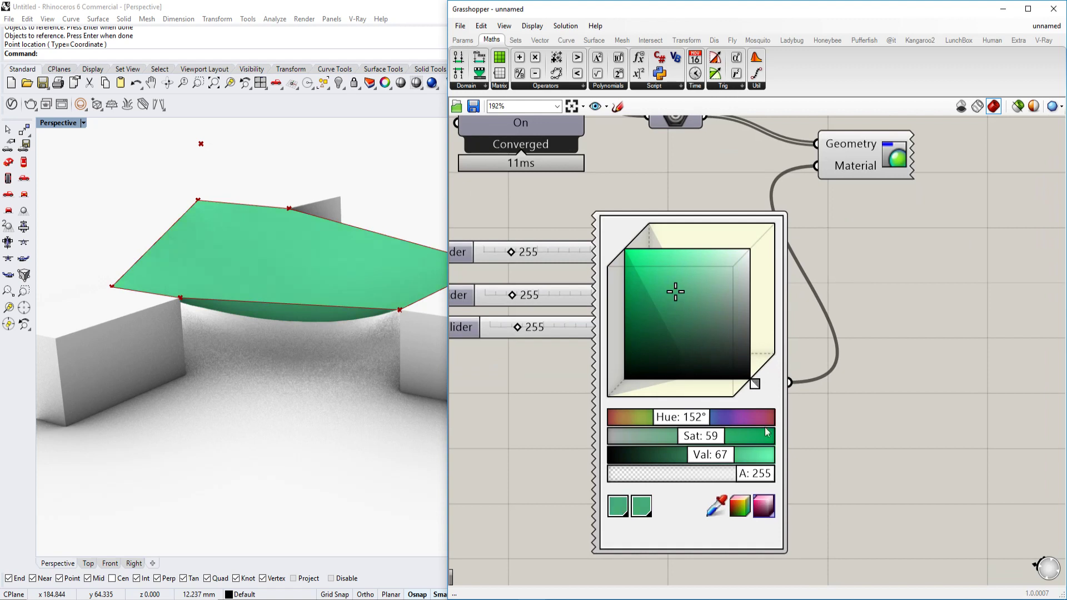
left_click_drag(759, 473, 732, 486)
mouse_move(333, 333)
right_mouse_down()
mouse_move(389, 328)
mouse_move(341, 361)
mouse_move(402, 333)
mouse_move(338, 343)
right_mouse_up()
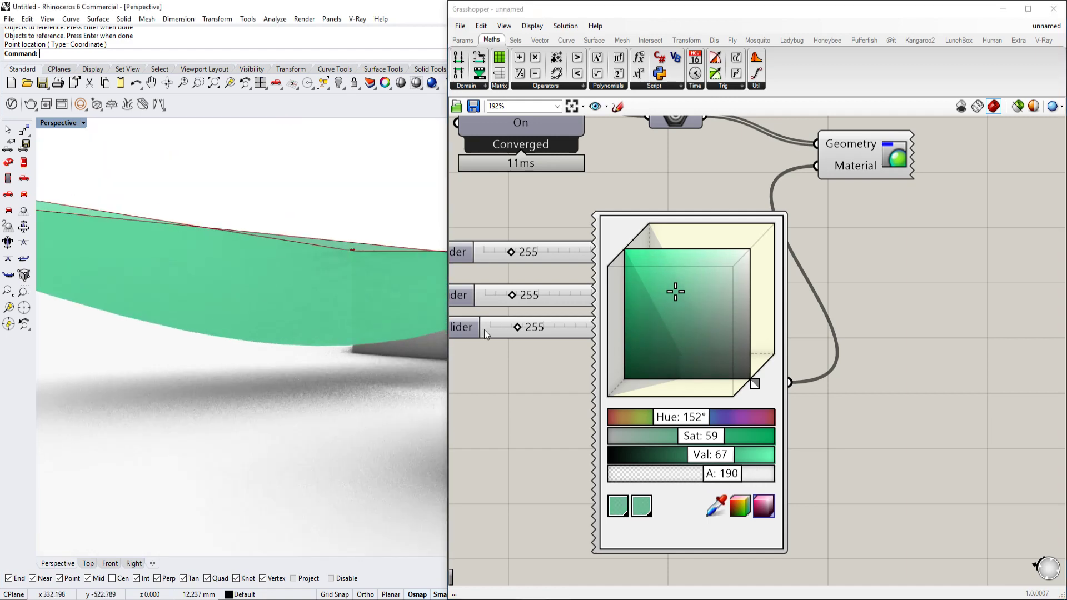
Move the Colour Picker aside and change its colour to a pale green with hue 86°, saturation 32 and value 62.
left_click_drag(658, 221, 721, 255)
left_click_drag(760, 454, 738, 456)
left_click_drag(732, 362, 747, 405)
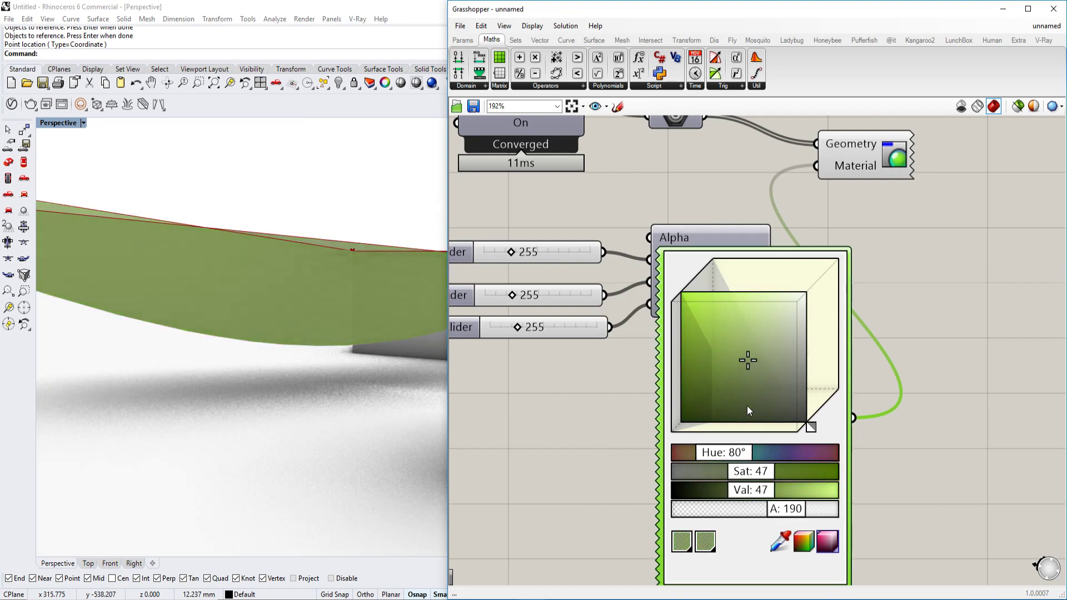
mouse_move(738, 457)
left_mouse_down()
mouse_move(773, 471)
mouse_move(739, 455)
left_mouse_up()
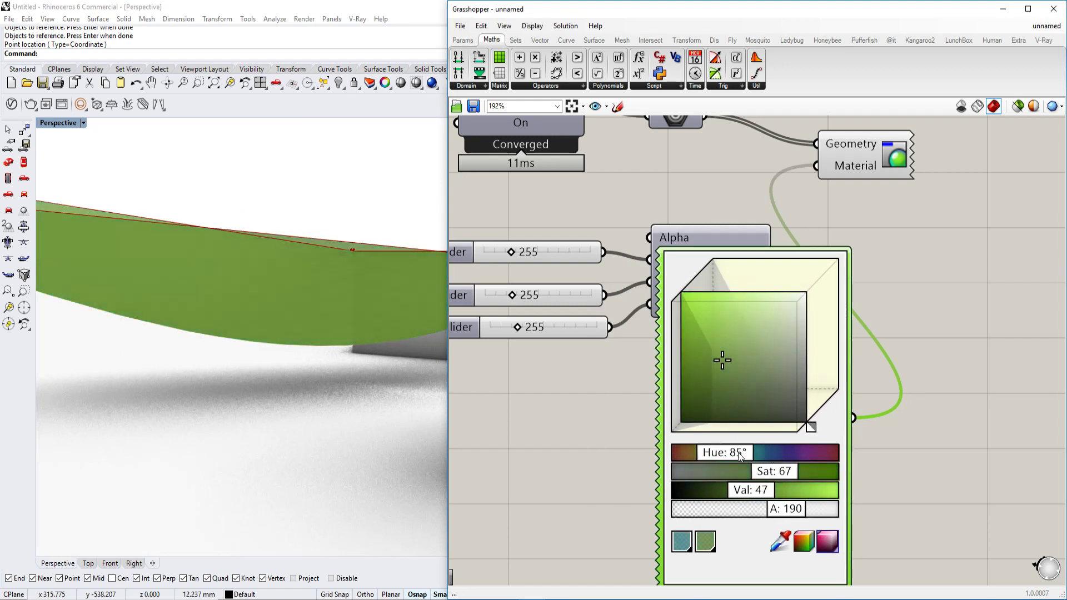
mouse_move(743, 404)
left_mouse_down()
mouse_move(737, 376)
mouse_move(757, 374)
mouse_move(792, 340)
mouse_move(781, 343)
left_mouse_up()
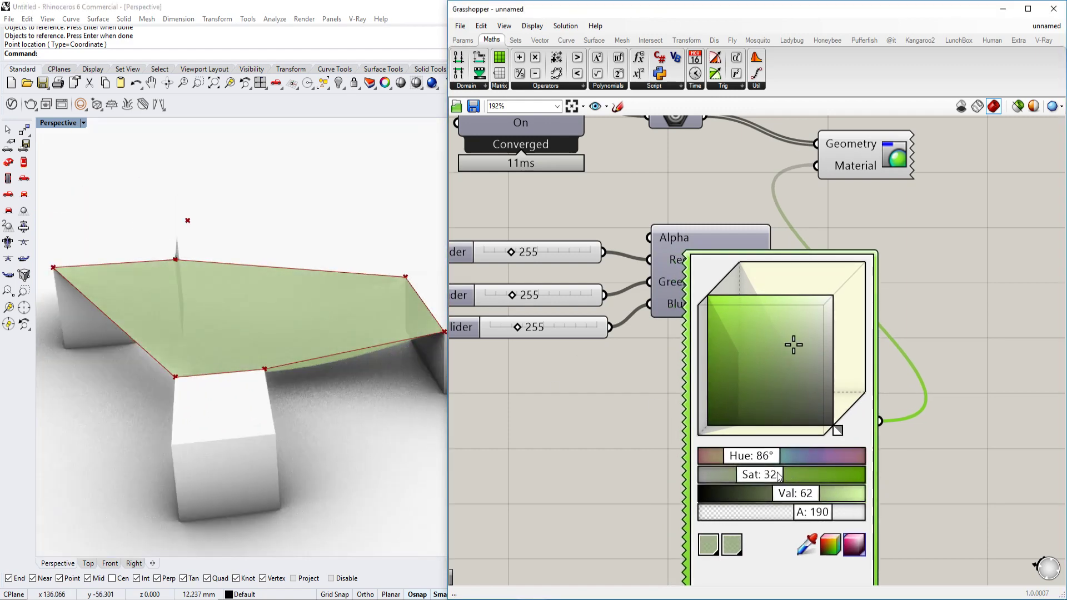
Brighten the Colour Picker's green to saturation 77 and value 89, and make it opaque with alpha 255.
left_click_drag(800, 475, 814, 475)
mouse_move(772, 456)
left_mouse_down()
mouse_move(756, 456)
mouse_move(780, 460)
left_mouse_up()
mouse_move(817, 494)
left_mouse_down()
mouse_move(850, 494)
mouse_move(834, 494)
left_mouse_up()
right_click_drag(321, 381, 333, 290)
left_click_drag(811, 512, 860, 513)
right_click_drag(334, 305, 331, 322)
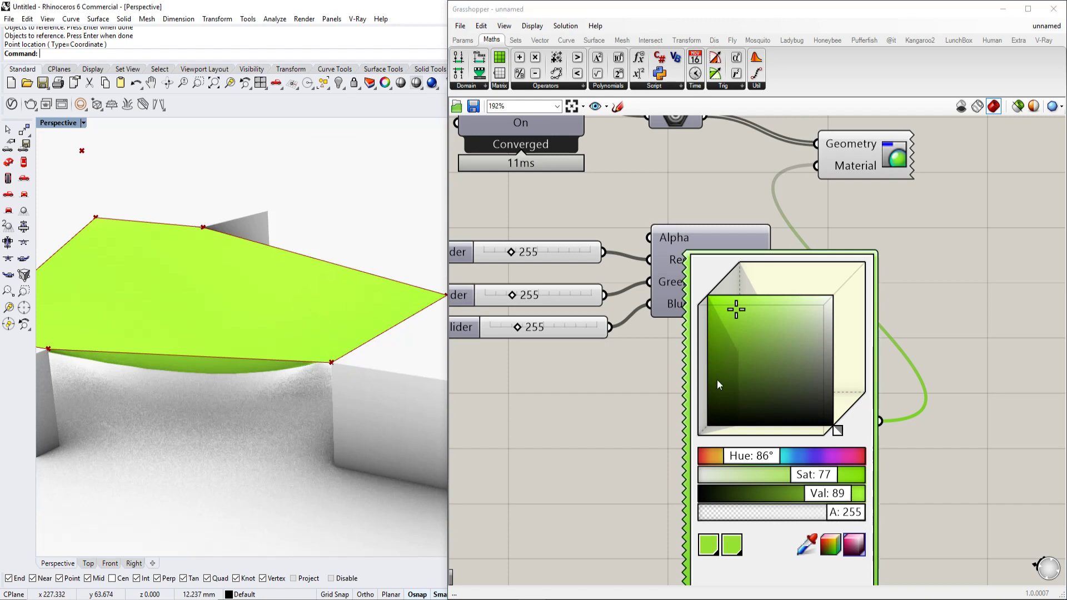
In Rhino, select the box at the narrow end of the mesh and move it along its red gumball axis, stretching the mesh.
scroll(718, 383, "down", 7)
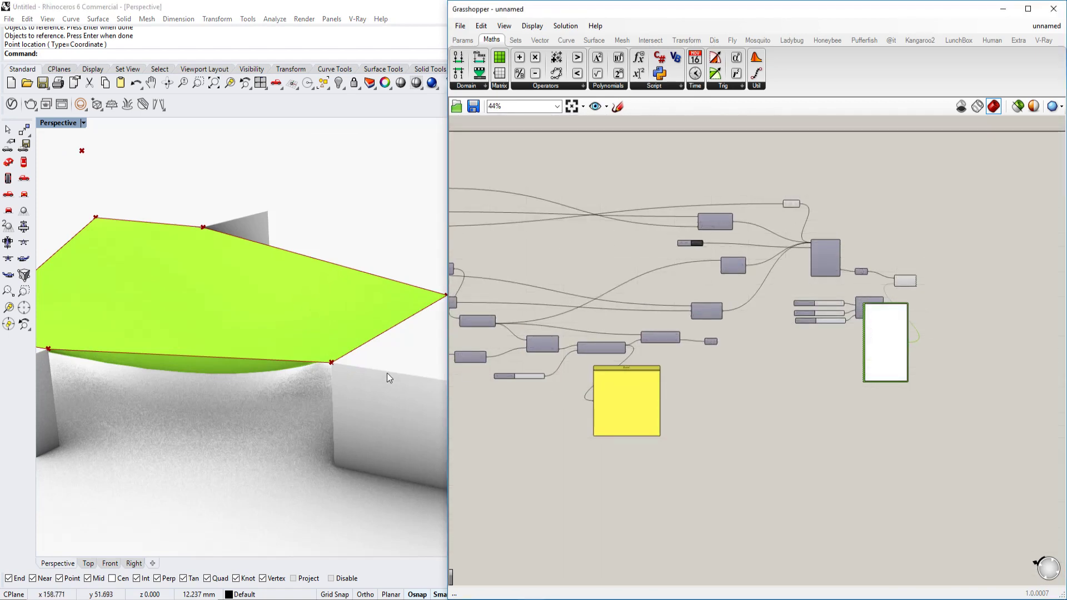
left_click(388, 378)
right_click_drag(376, 355, 354, 378)
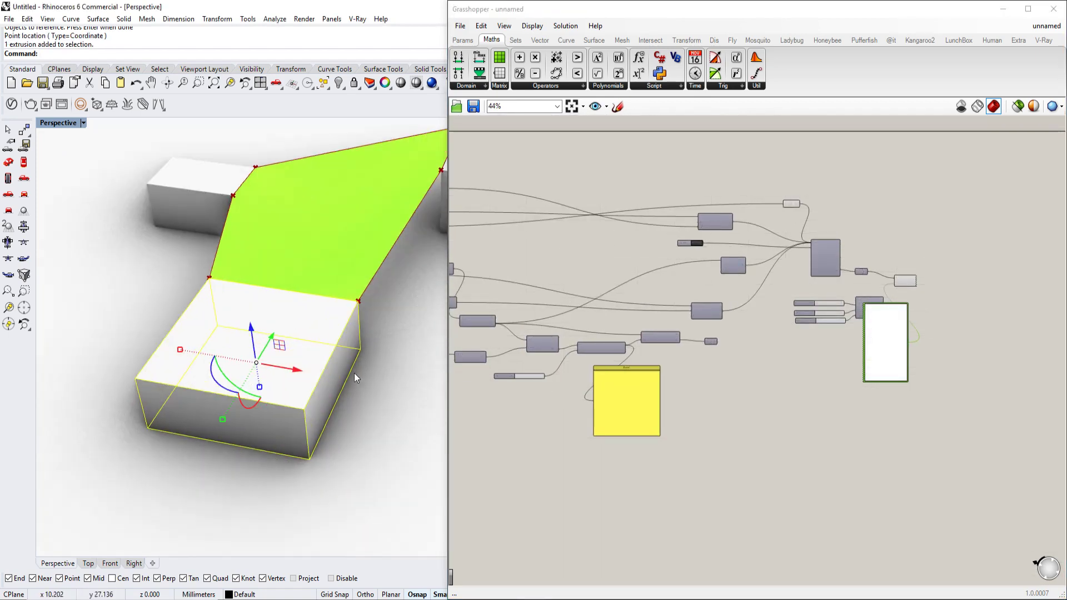
left_click_drag(281, 368, 374, 373)
scroll(662, 283, "up", 4)
right_click_drag(384, 339, 418, 269)
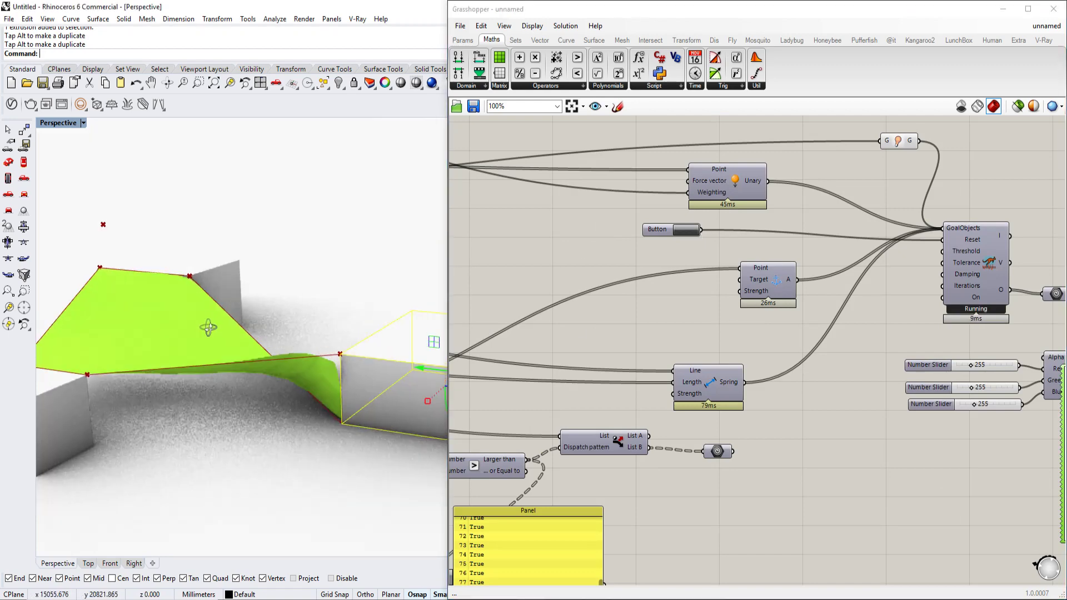
Set the Number Slider for the Unary load's Weighting to 0.82 and view the mesh from the side.
scroll(683, 290, "down", 2)
right_click_drag(450, 261, 649, 247)
scroll(598, 206, "up", 3)
scroll(656, 234, "up", 3)
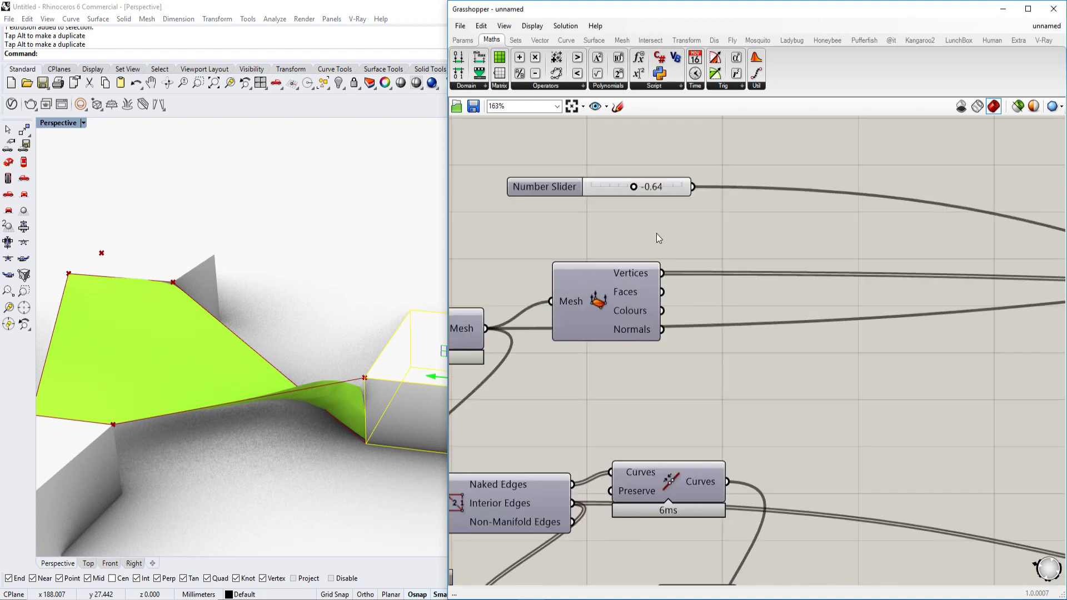
left_click_drag(646, 201, 649, 202)
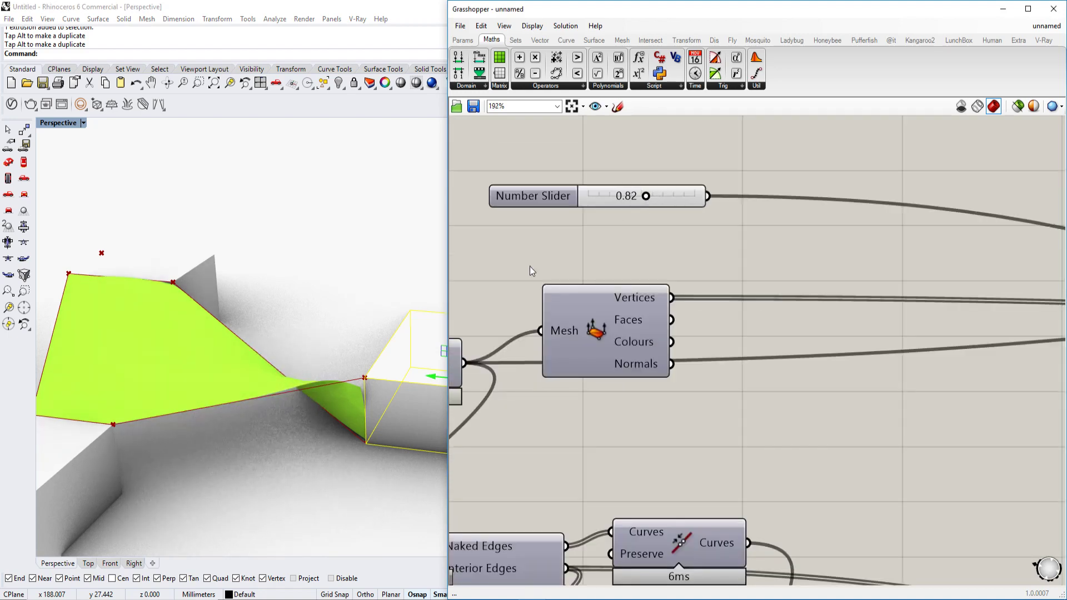
right_click_drag(388, 311, 269, 302)
scroll(804, 319, "down", 5)
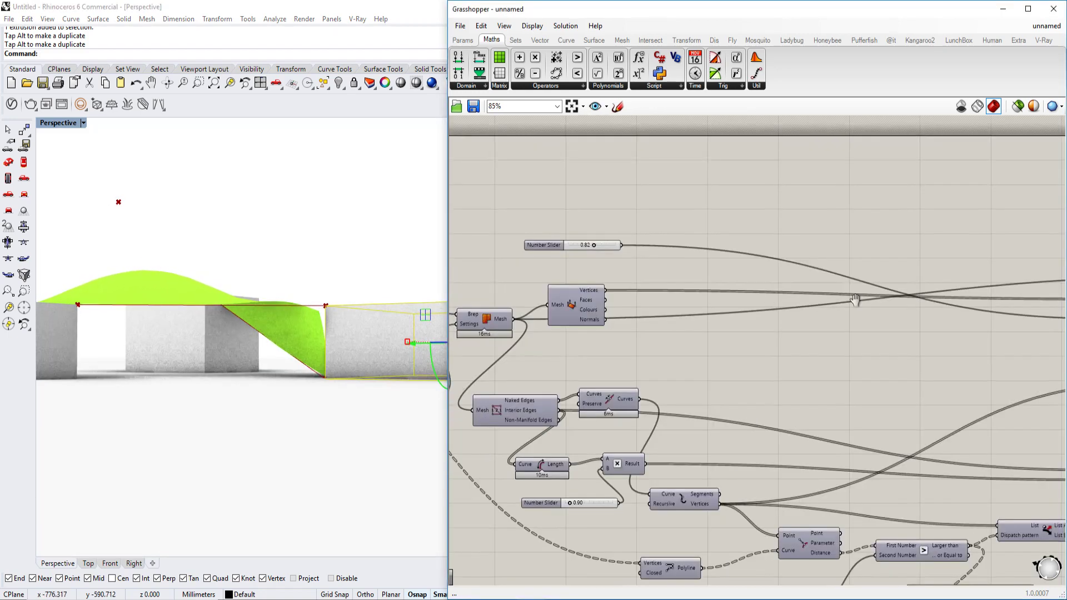
right_click_drag(854, 300, 888, 335)
scroll(786, 278, "up", 4)
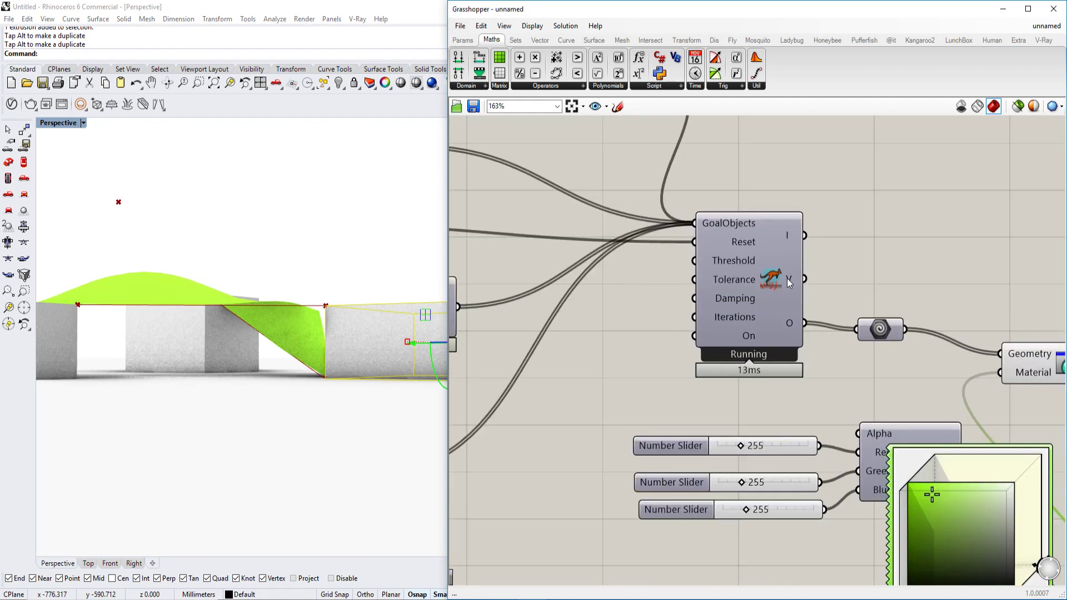
left_click(781, 284)
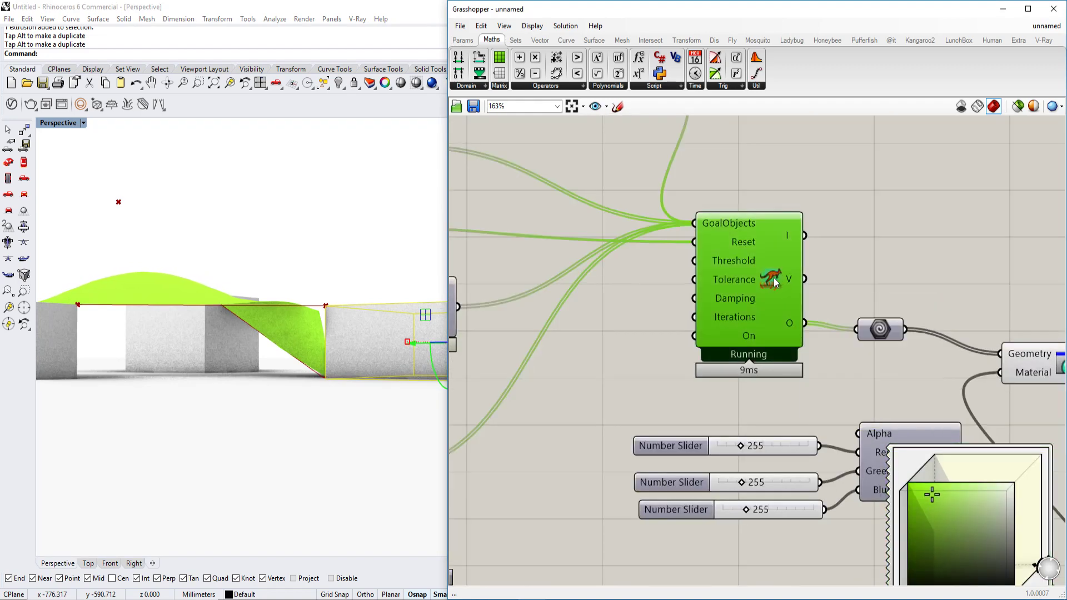
right_click(776, 282)
left_click(990, 256)
Add a Mesh Edges component above the Custom Preview.
right_click_drag(990, 256, 766, 255)
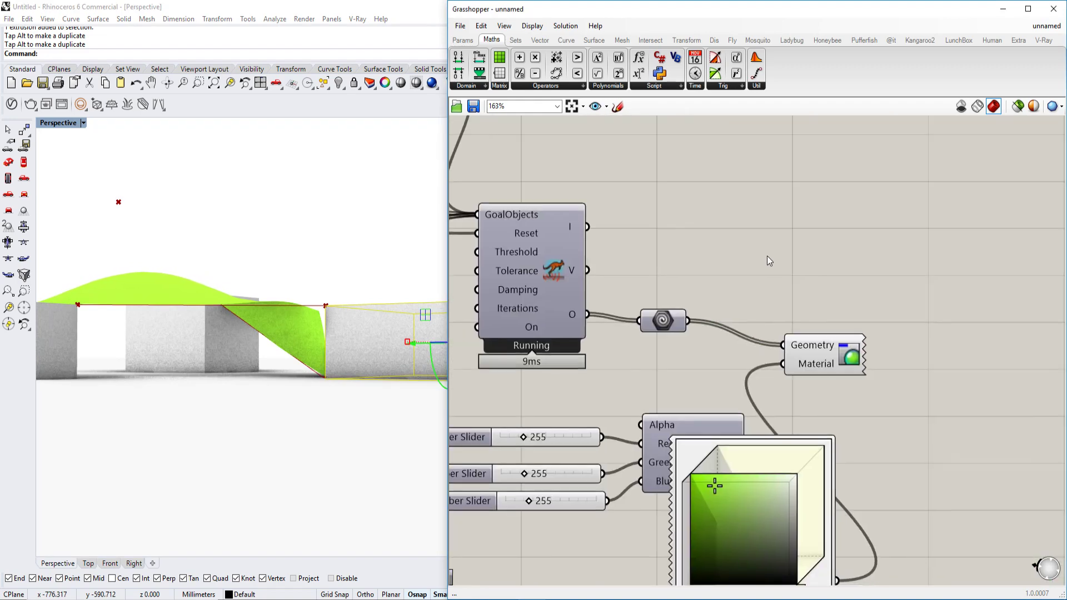
double_click(752, 284)
type("mesh")
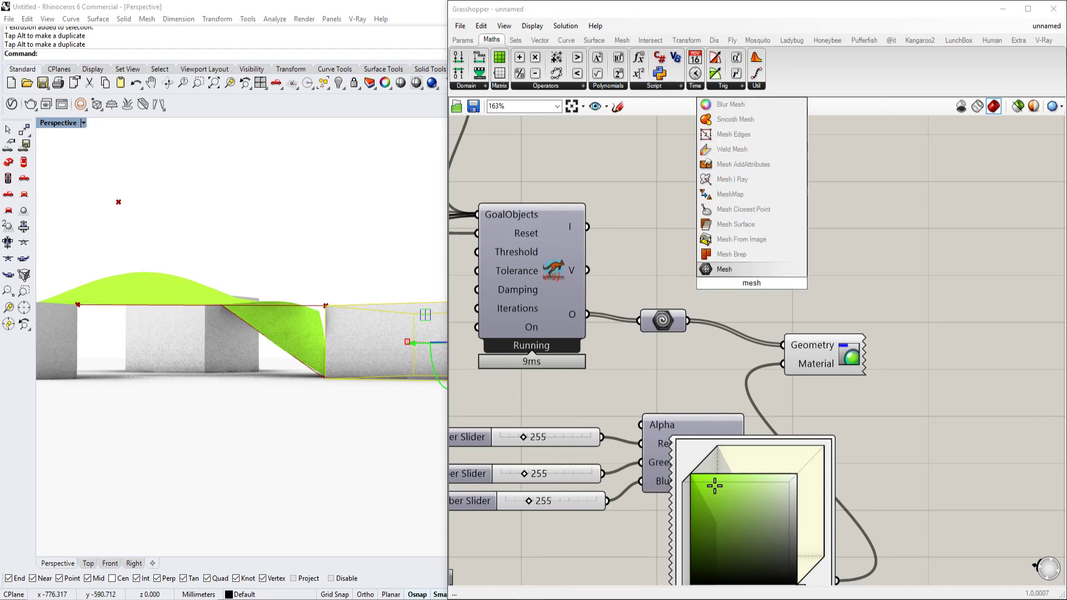
left_click(744, 135)
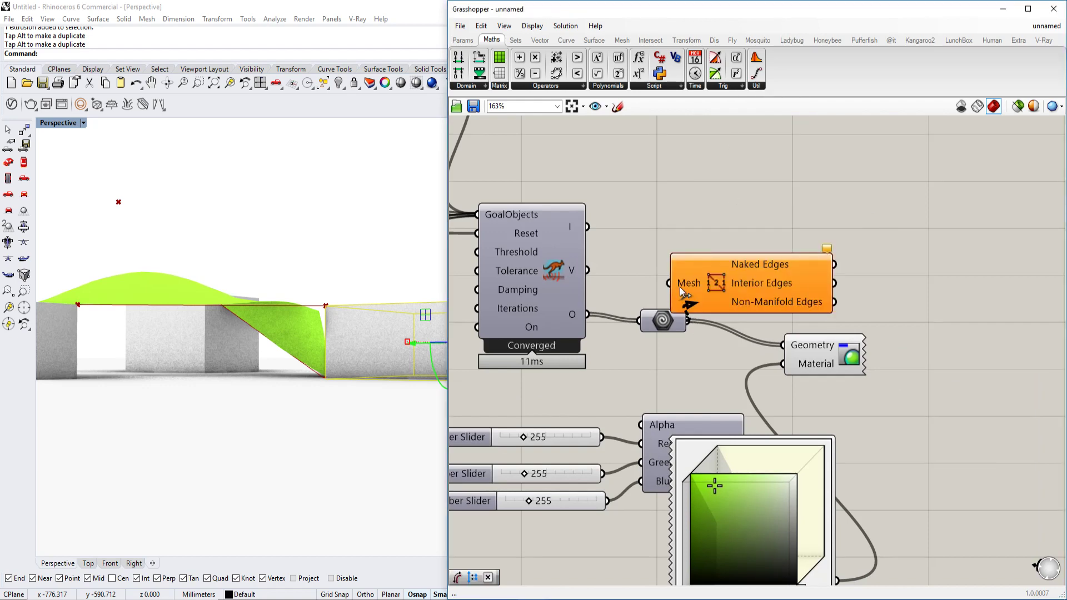
Connect the solver's Geometry parameter to the Mesh Edges input, place the component clear of the others, and inspect the mesh edges.
left_click_drag(669, 283, 687, 320)
left_click_drag(725, 285, 762, 254)
right_click_drag(234, 311, 209, 353)
scroll(209, 354, "up", 3)
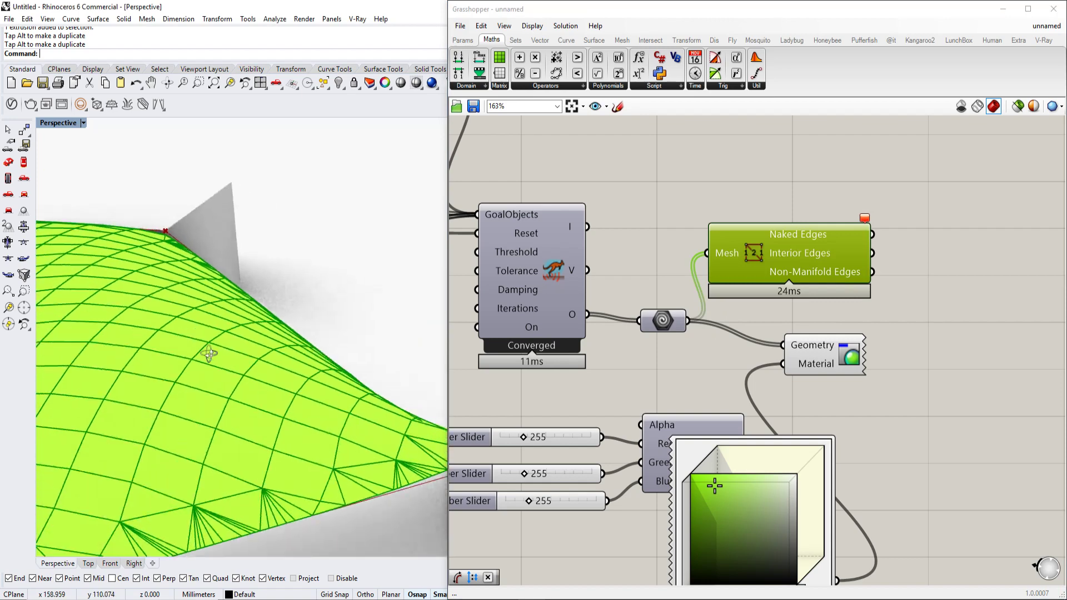
scroll(209, 354, "down", 5)
right_click_drag(889, 282, 860, 284)
left_click_drag(708, 290, 775, 275)
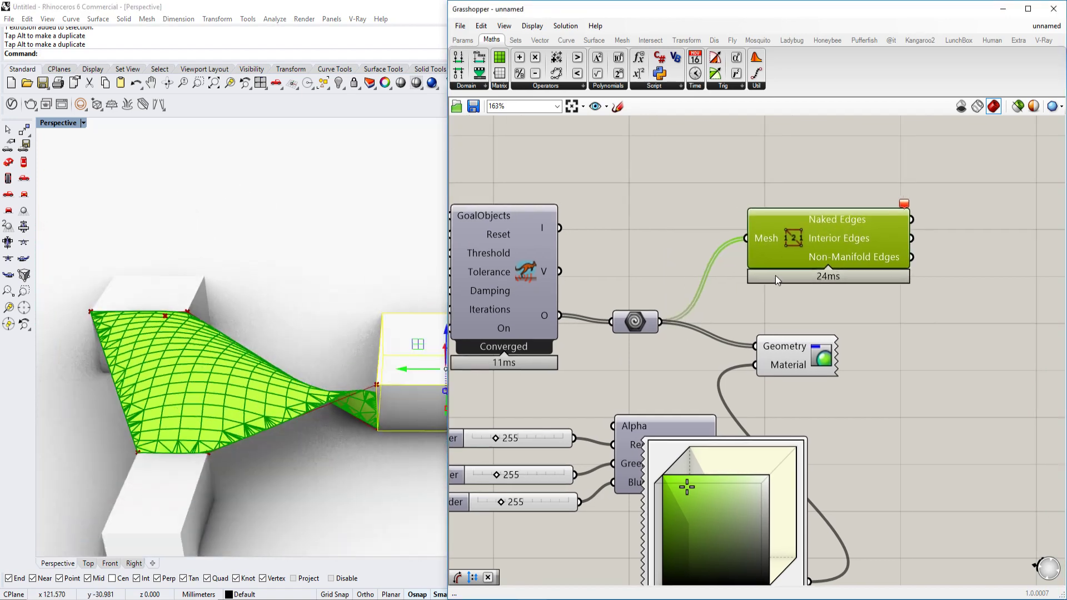
Disable the BouncySolver component and orbit the model to check the mesh with its edges.
right_click_drag(521, 272, 671, 258)
right_click(659, 258)
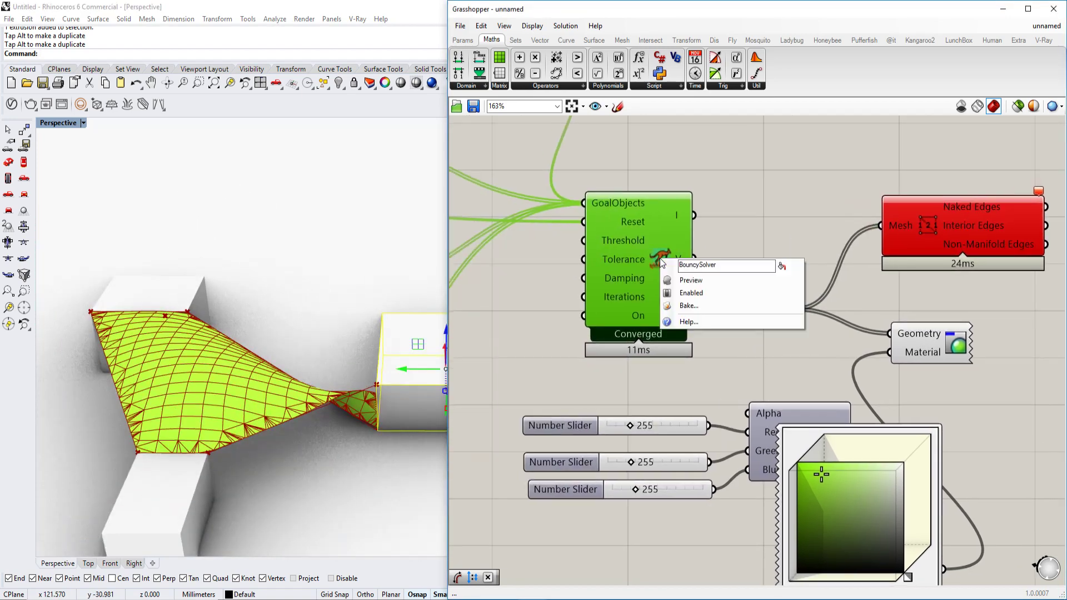
left_click(689, 293)
right_click_drag(1049, 192, 1025, 192)
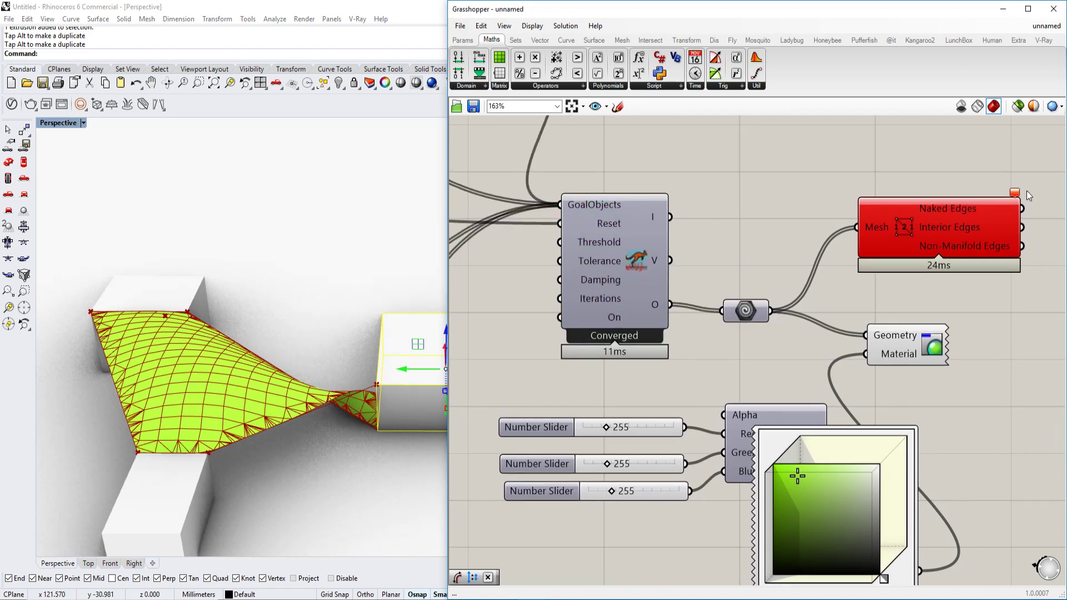
right_click_drag(223, 391, 681, 345)
right_click_drag(298, 408, 366, 400)
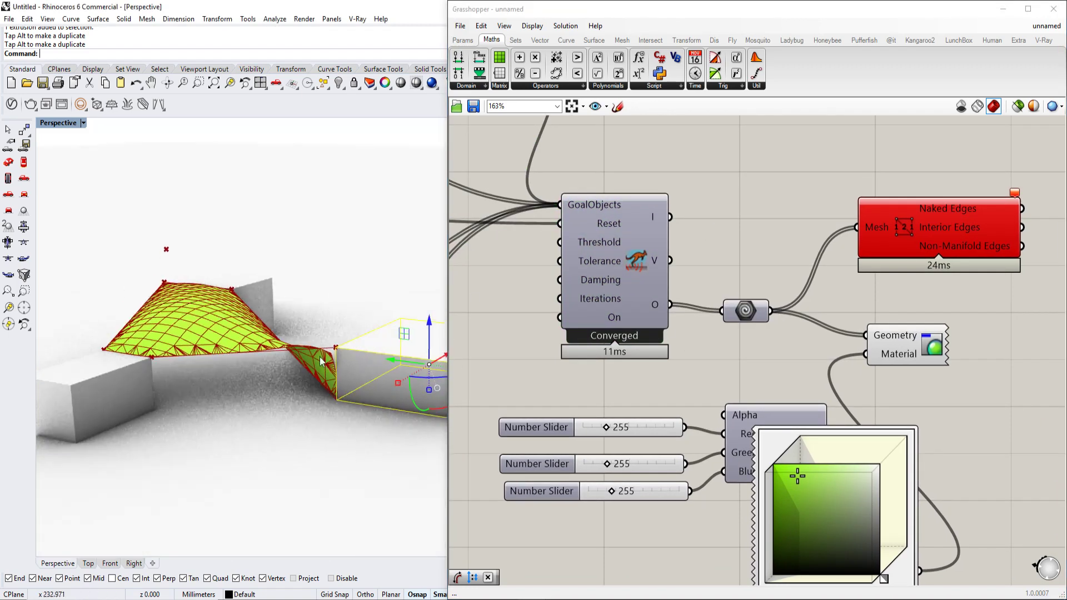
Add a Pipe component beside the Mesh Edges component's outputs.
right_click_drag(835, 248, 725, 274)
double_click(982, 270)
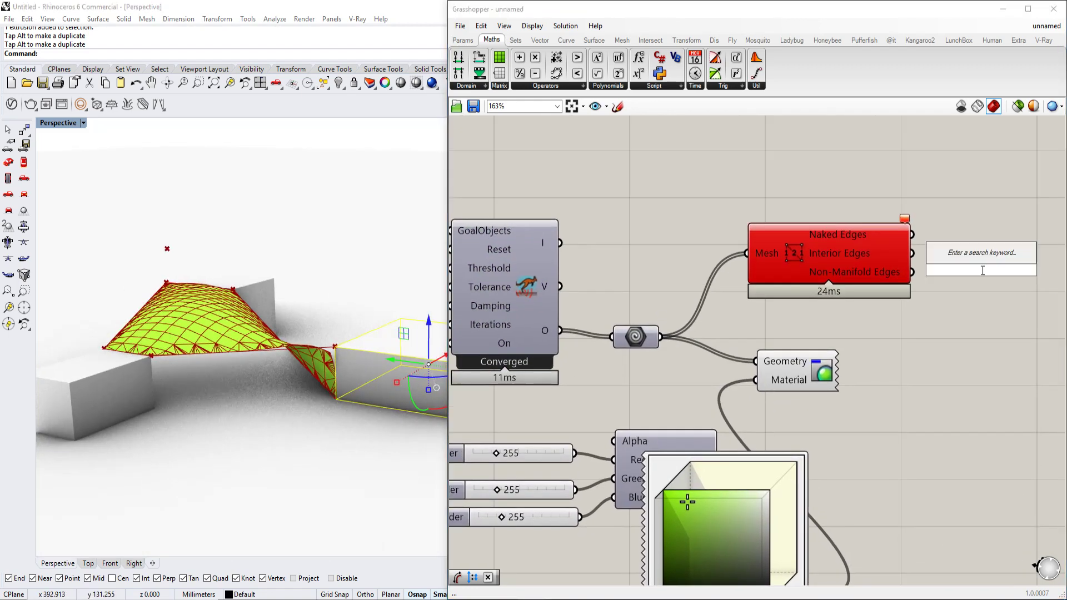
type("pipe")
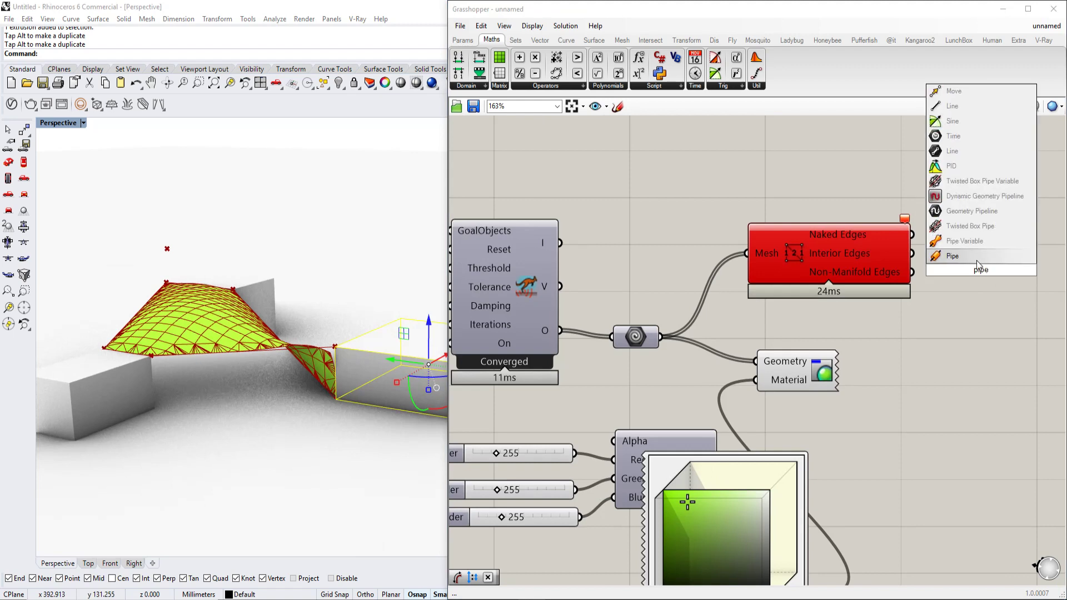
left_click(976, 258)
Drive the Pipe's Radius with a new Number Slider set to 0.100 and connect Interior Edges to its Curve input.
double_click(890, 375)
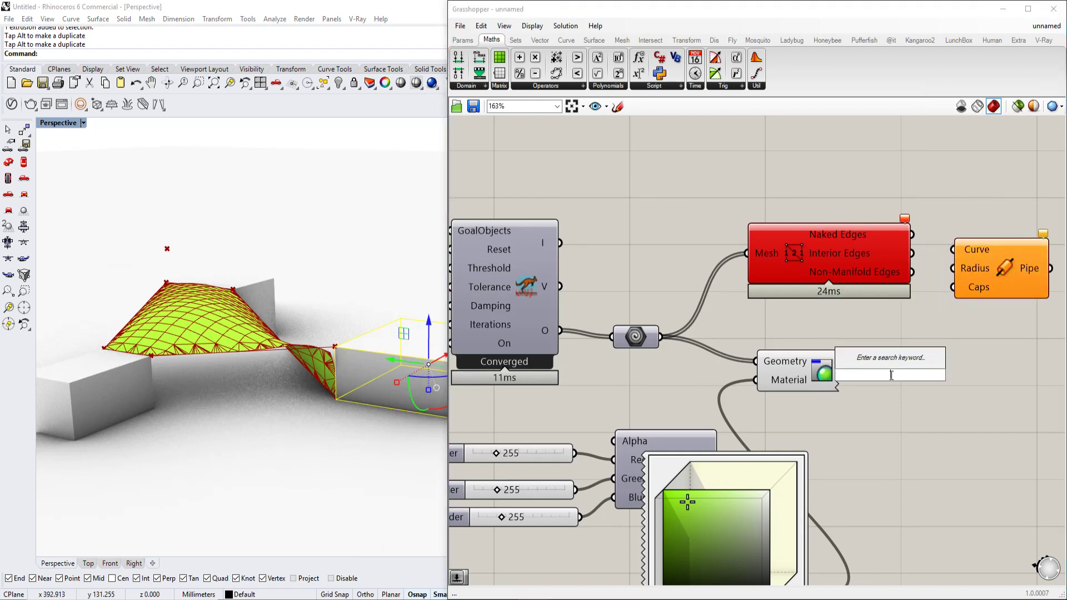
type("0.")
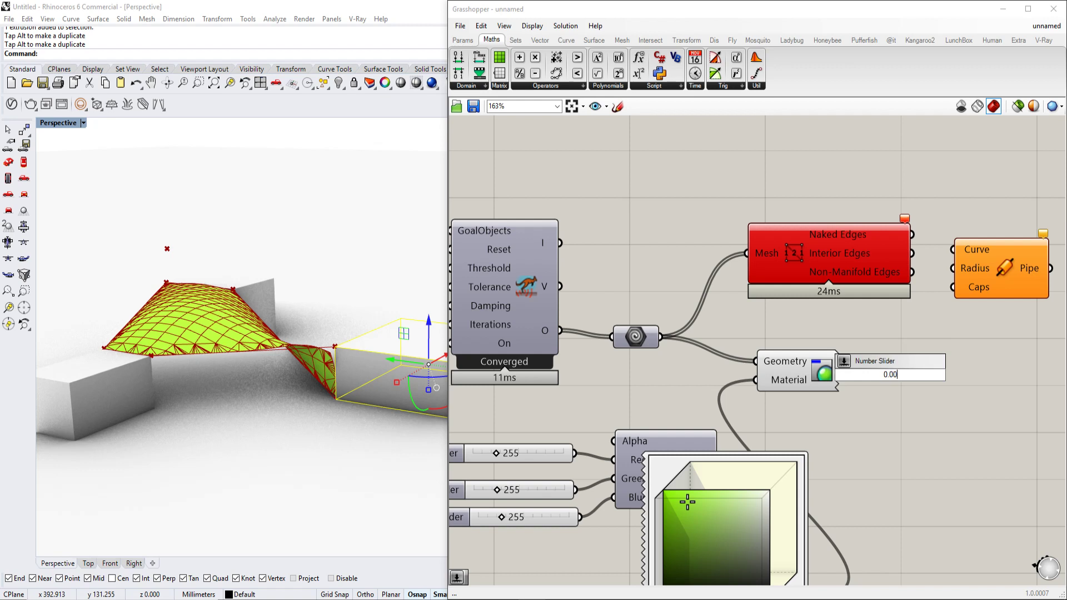
type("100")
key("Return")
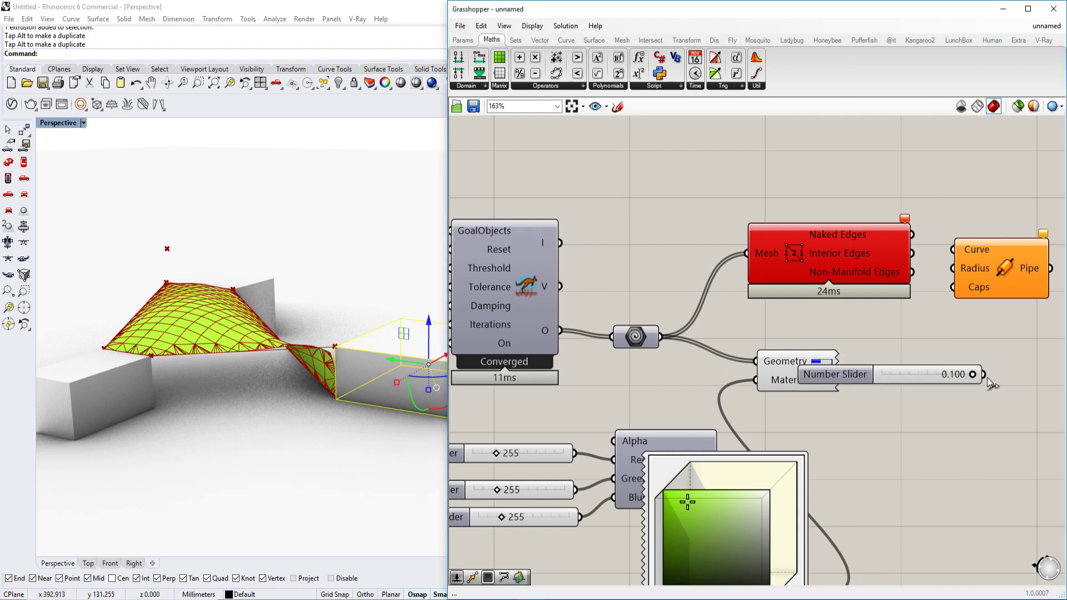
left_click_drag(906, 253, 906, 253)
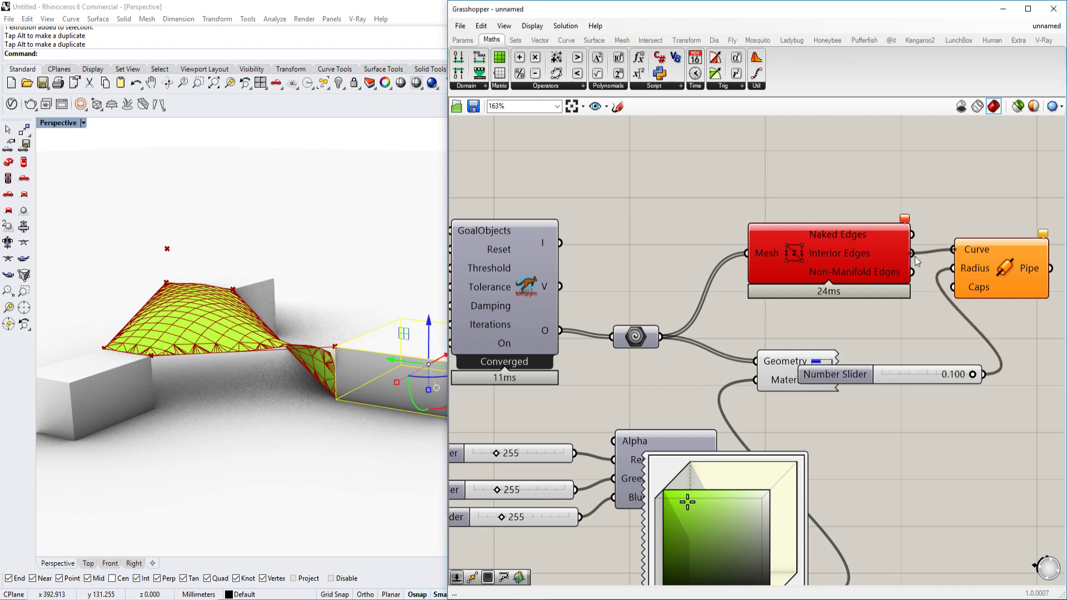
left_click(985, 270)
Bake the piped interior edges from the Pipe component into the Rhino model.
scroll(242, 370, "up", 2)
right_click_drag(238, 344, 380, 332)
right_click_drag(910, 299, 783, 289)
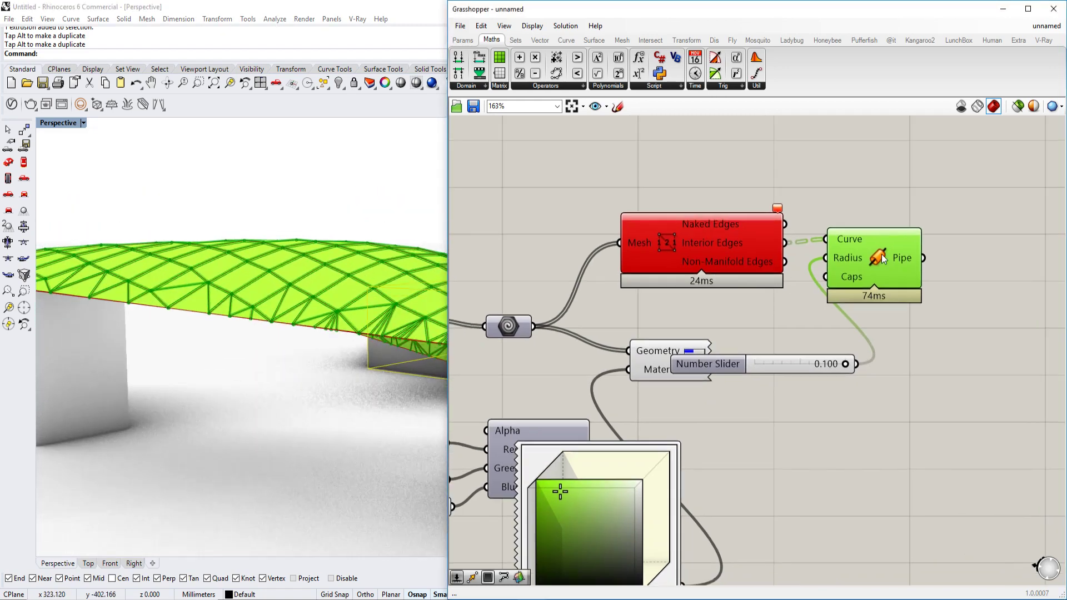
middle_click(881, 257)
left_click(904, 276)
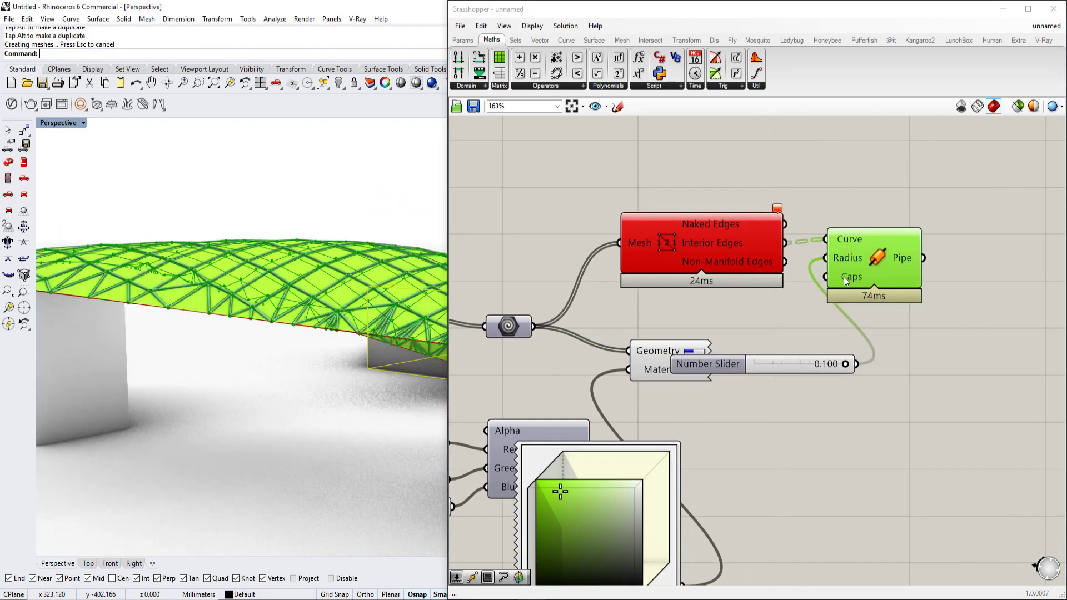
Switch to Rhino, clear the selection, and examine the baked pipes on the mesh up close and from below.
left_click(1002, 9)
scroll(604, 266, "up", 10)
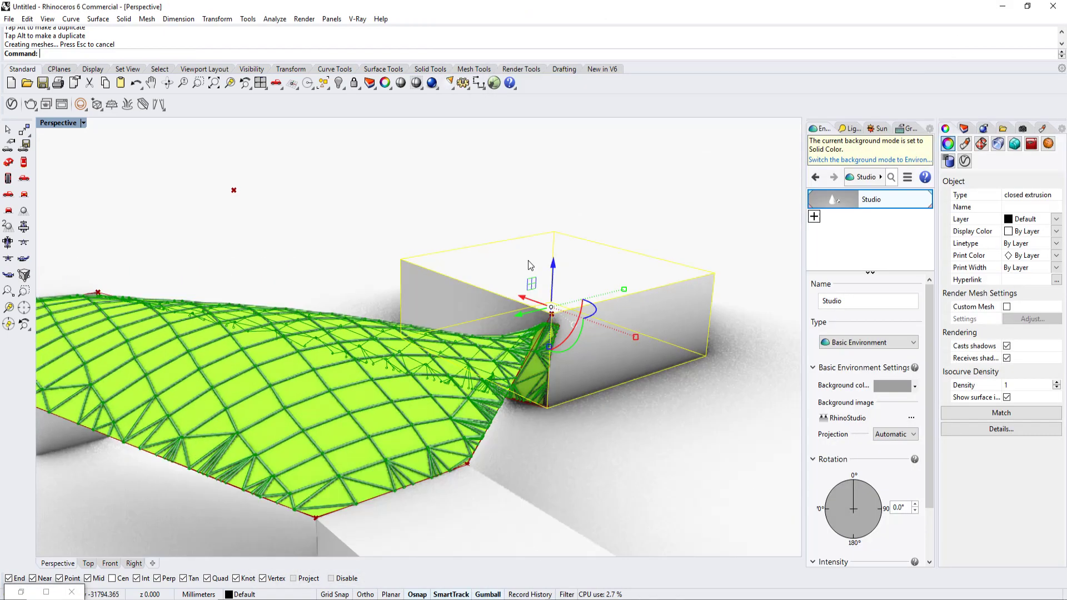
key("Escape")
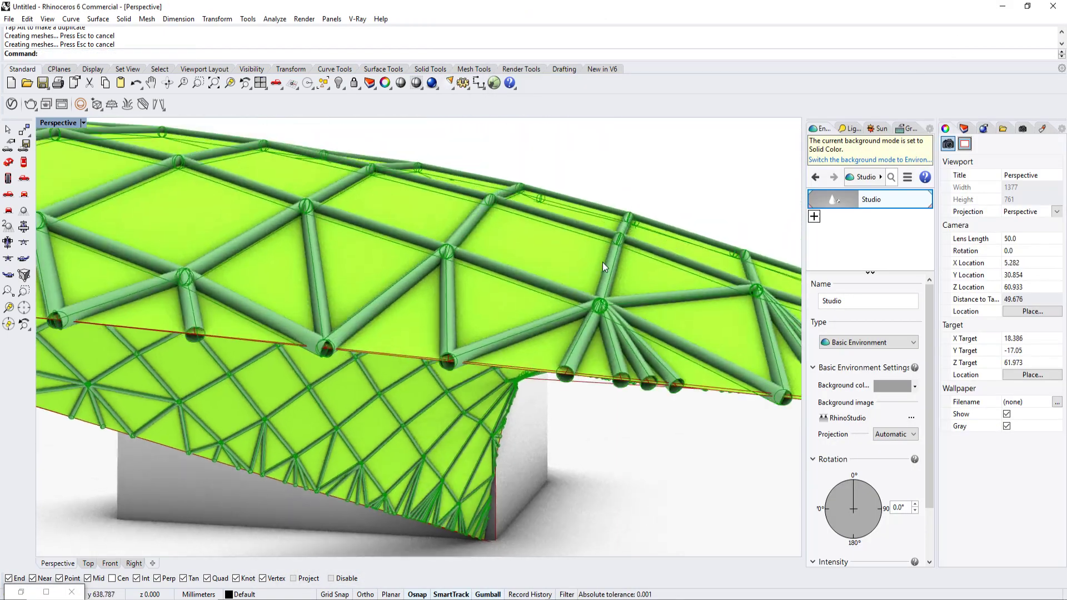
mouse_move(602, 263)
right_mouse_down()
mouse_move(619, 248)
mouse_move(639, 275)
mouse_move(599, 276)
right_mouse_up()
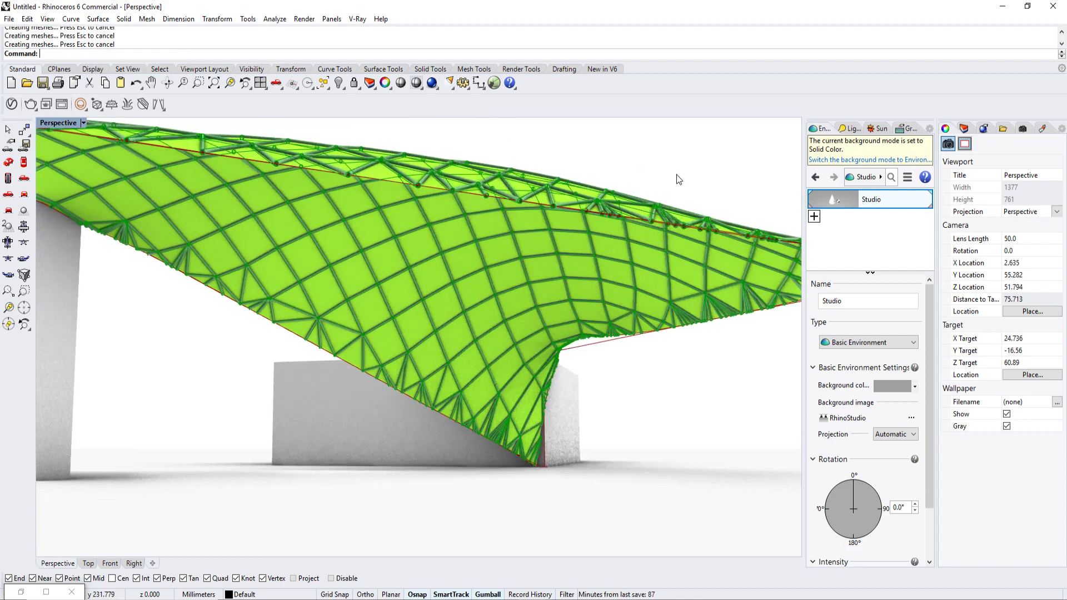
mouse_move(556, 292)
right_mouse_down()
mouse_move(543, 282)
mouse_move(554, 298)
mouse_move(571, 284)
right_mouse_up()
scroll(544, 294, "up", 3)
scroll(545, 304, "down", 3)
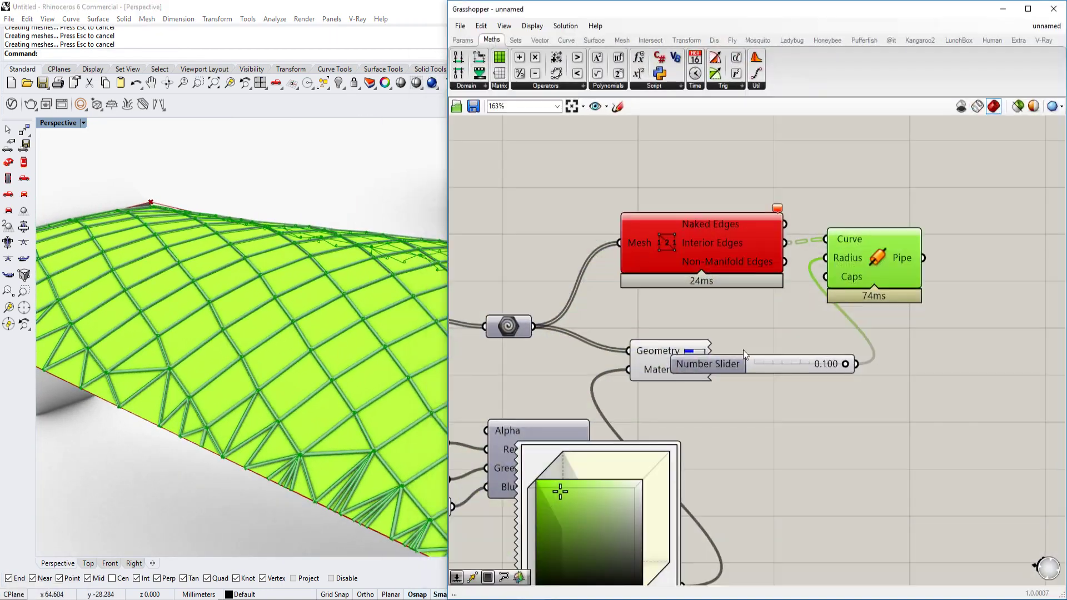
Return to Grasshopper and turn off the preview of the Mesh Edges and Pipe components.
left_click(21, 592)
left_click_drag(911, 209, 723, 361)
middle_click(714, 244)
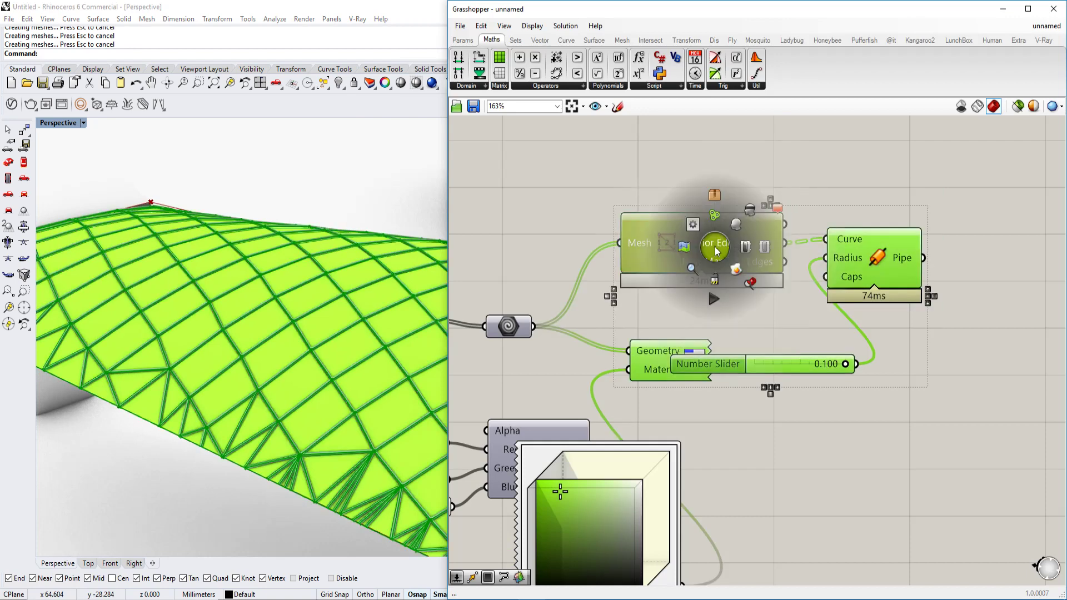
left_click(779, 155)
left_click_drag(867, 216, 715, 251)
middle_click(713, 251)
left_click(749, 218)
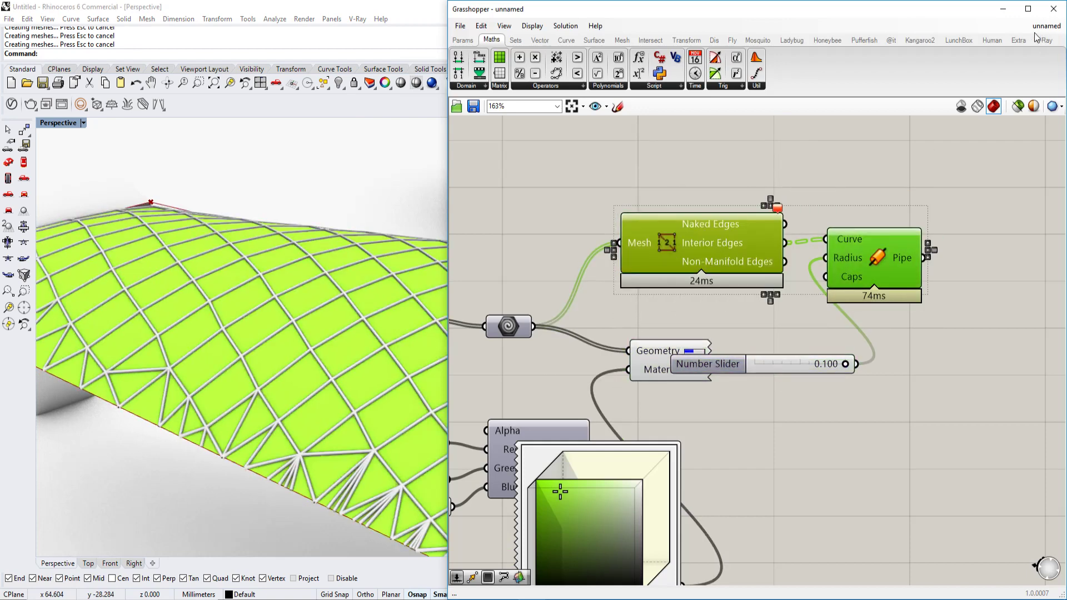
Switch to Rhino and examine the green mesh with its baked pipes and the supporting blocks from several angles.
left_click(1002, 9)
scroll(593, 345, "down", 5)
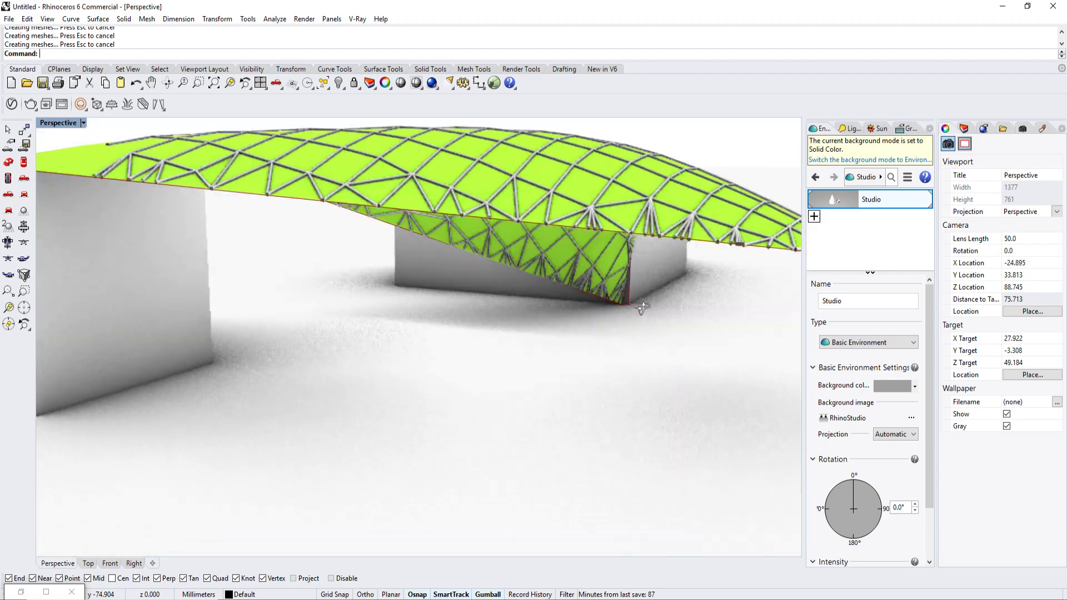
right_click_drag(568, 345, 291, 372)
scroll(448, 401, "up", 4)
right_click_drag(448, 401, 431, 339)
scroll(429, 337, "down", 3)
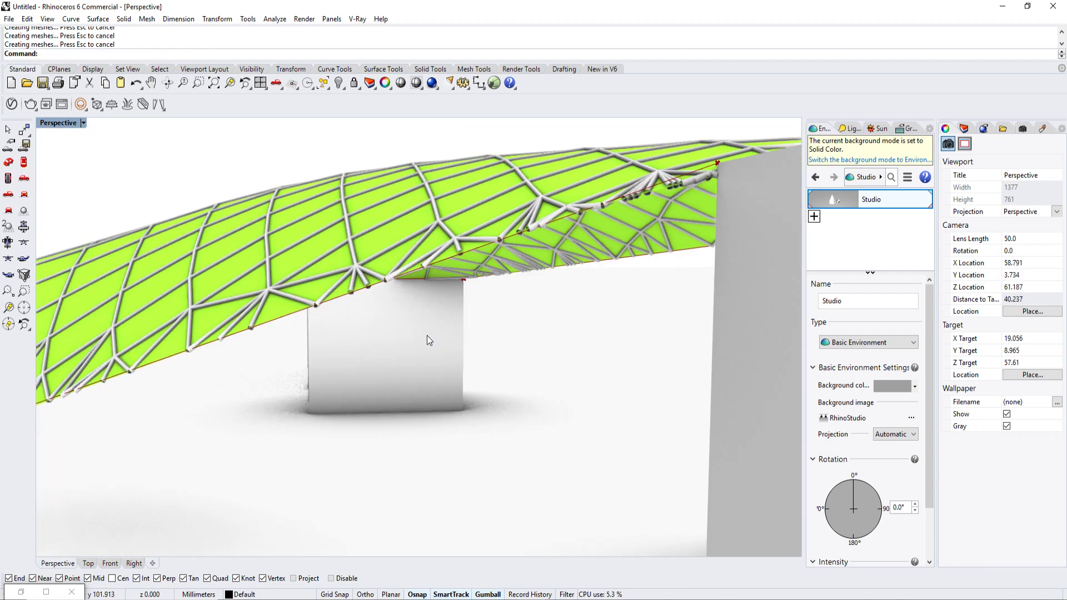
right_click_drag(543, 312, 517, 329)
right_click_drag(642, 342, 519, 281)
scroll(519, 280, "down", 3)
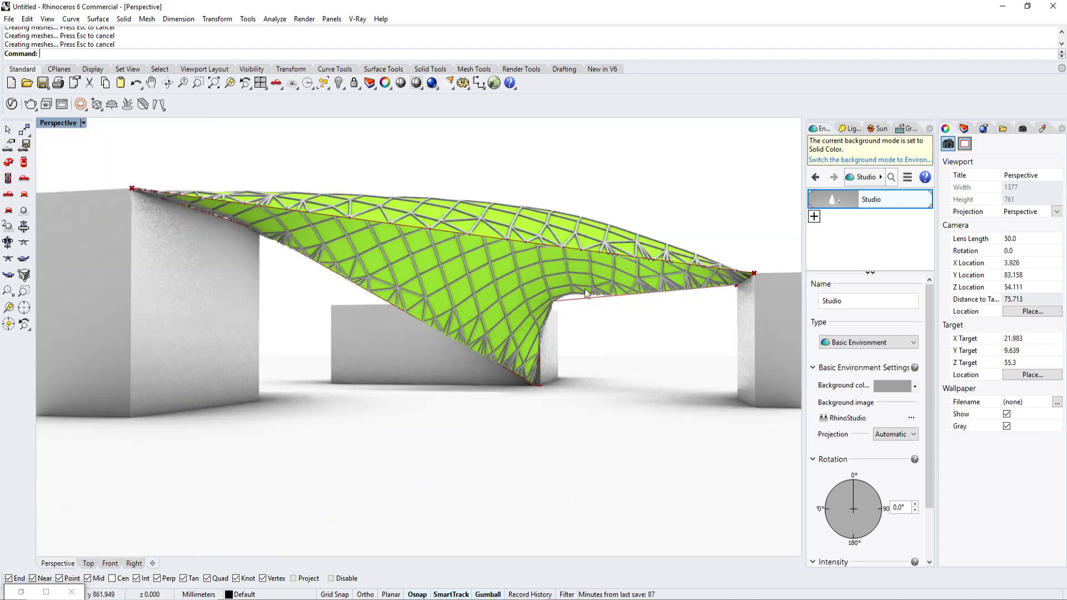